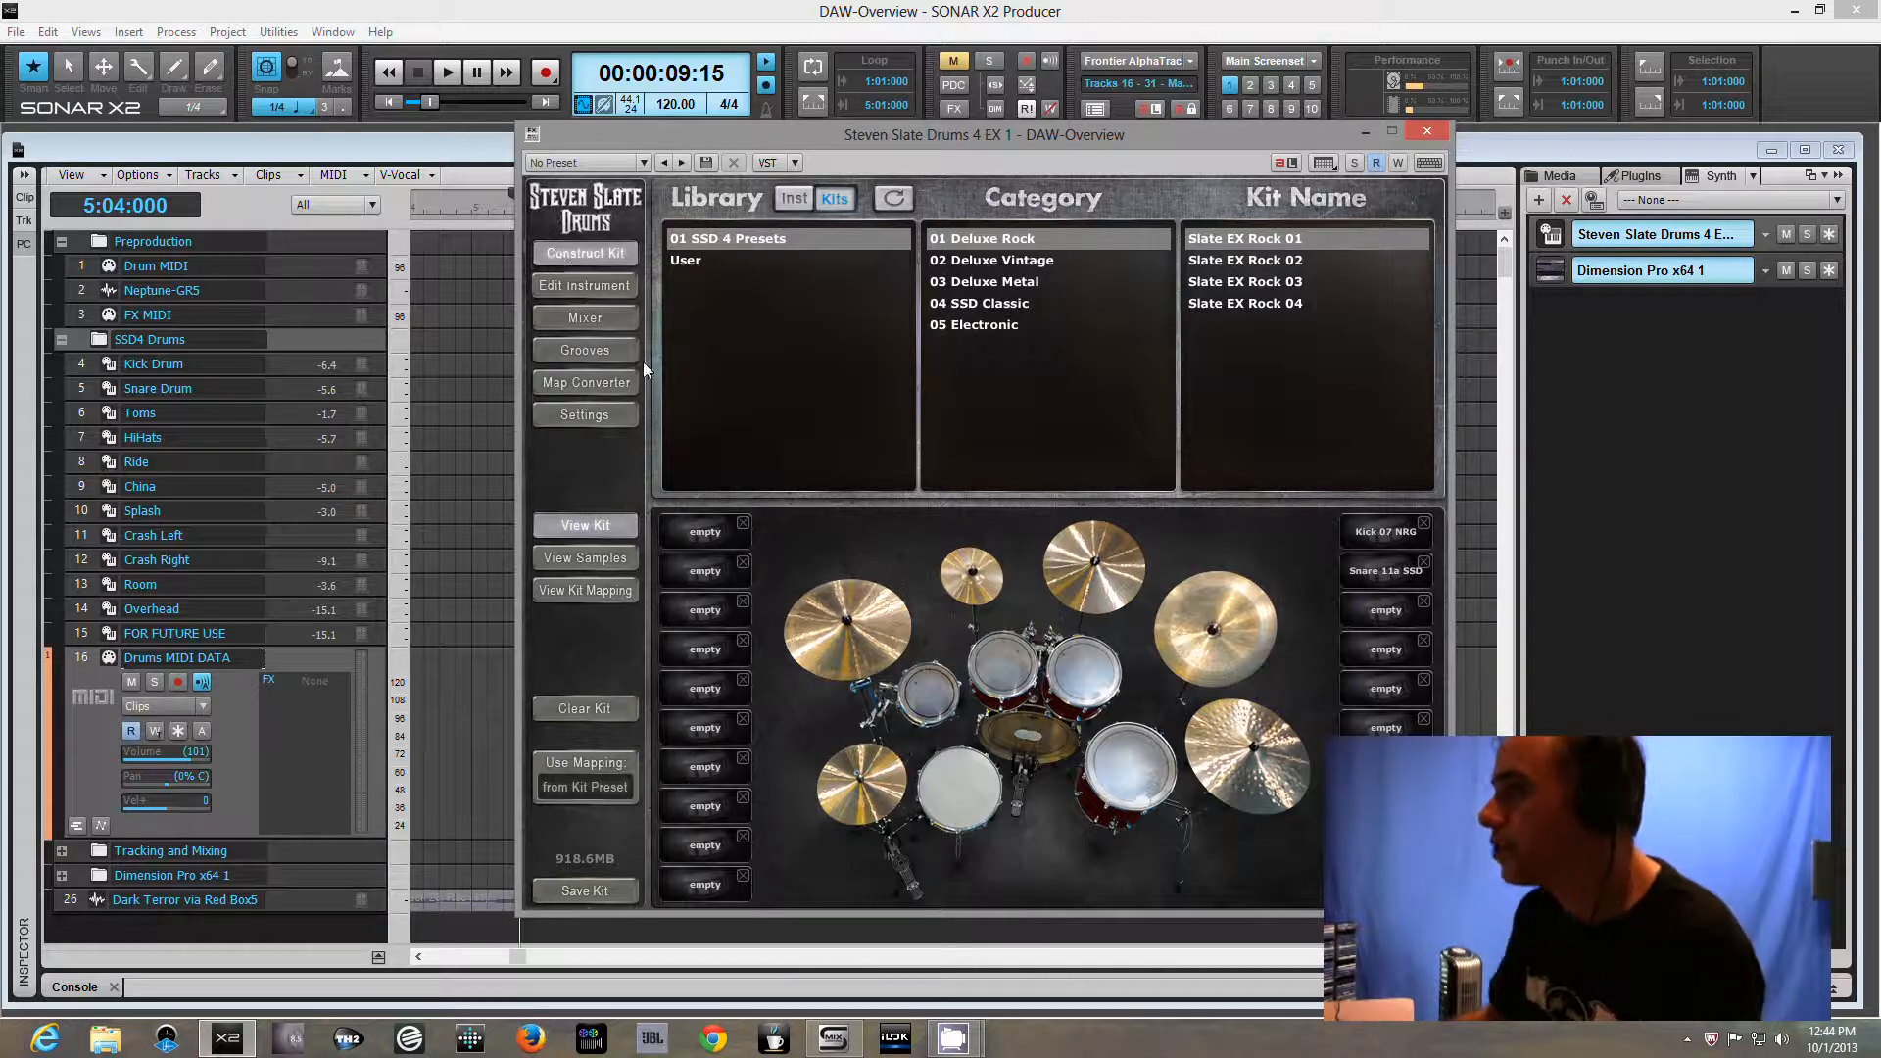
Look over the mixer, then inspect the instrument settings of individual kit pieces, including the crash and the 16-inch tom
{"action": "left_click", "coordinate": [610, 317]}
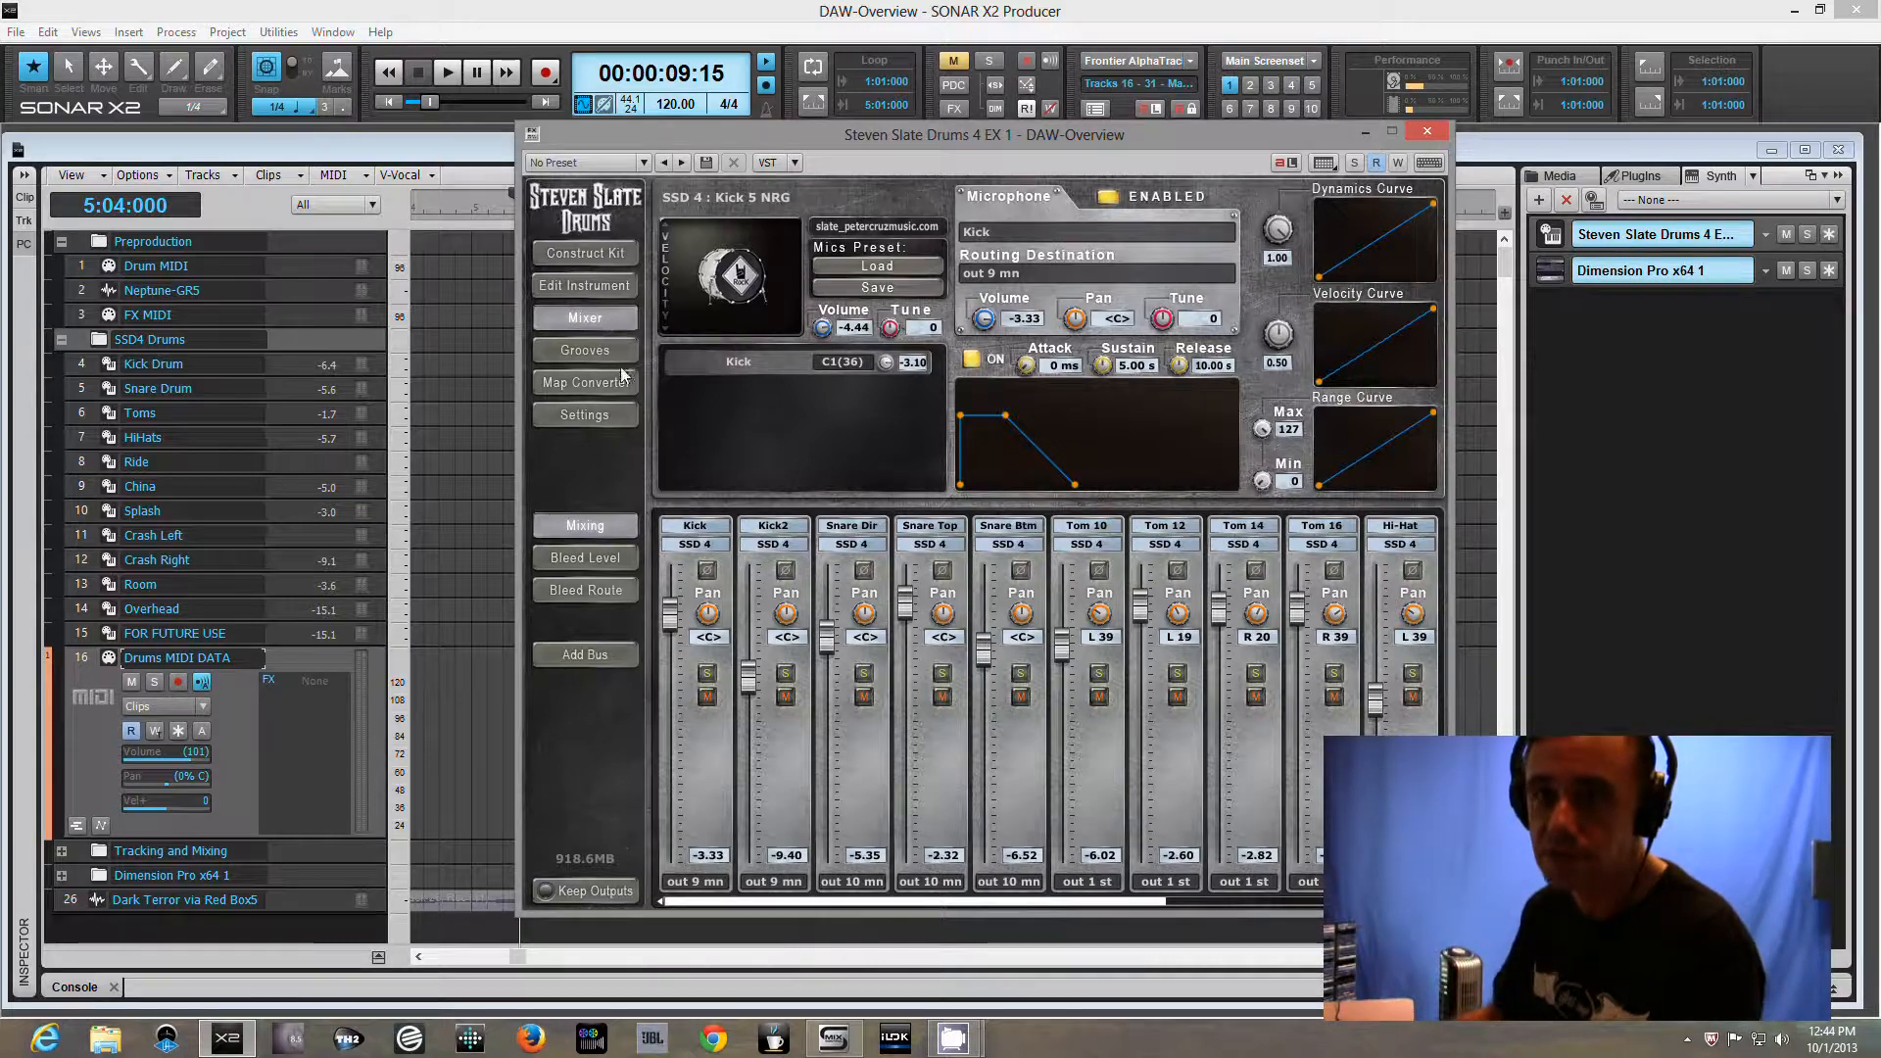
{"action": "left_click", "coordinate": [605, 285]}
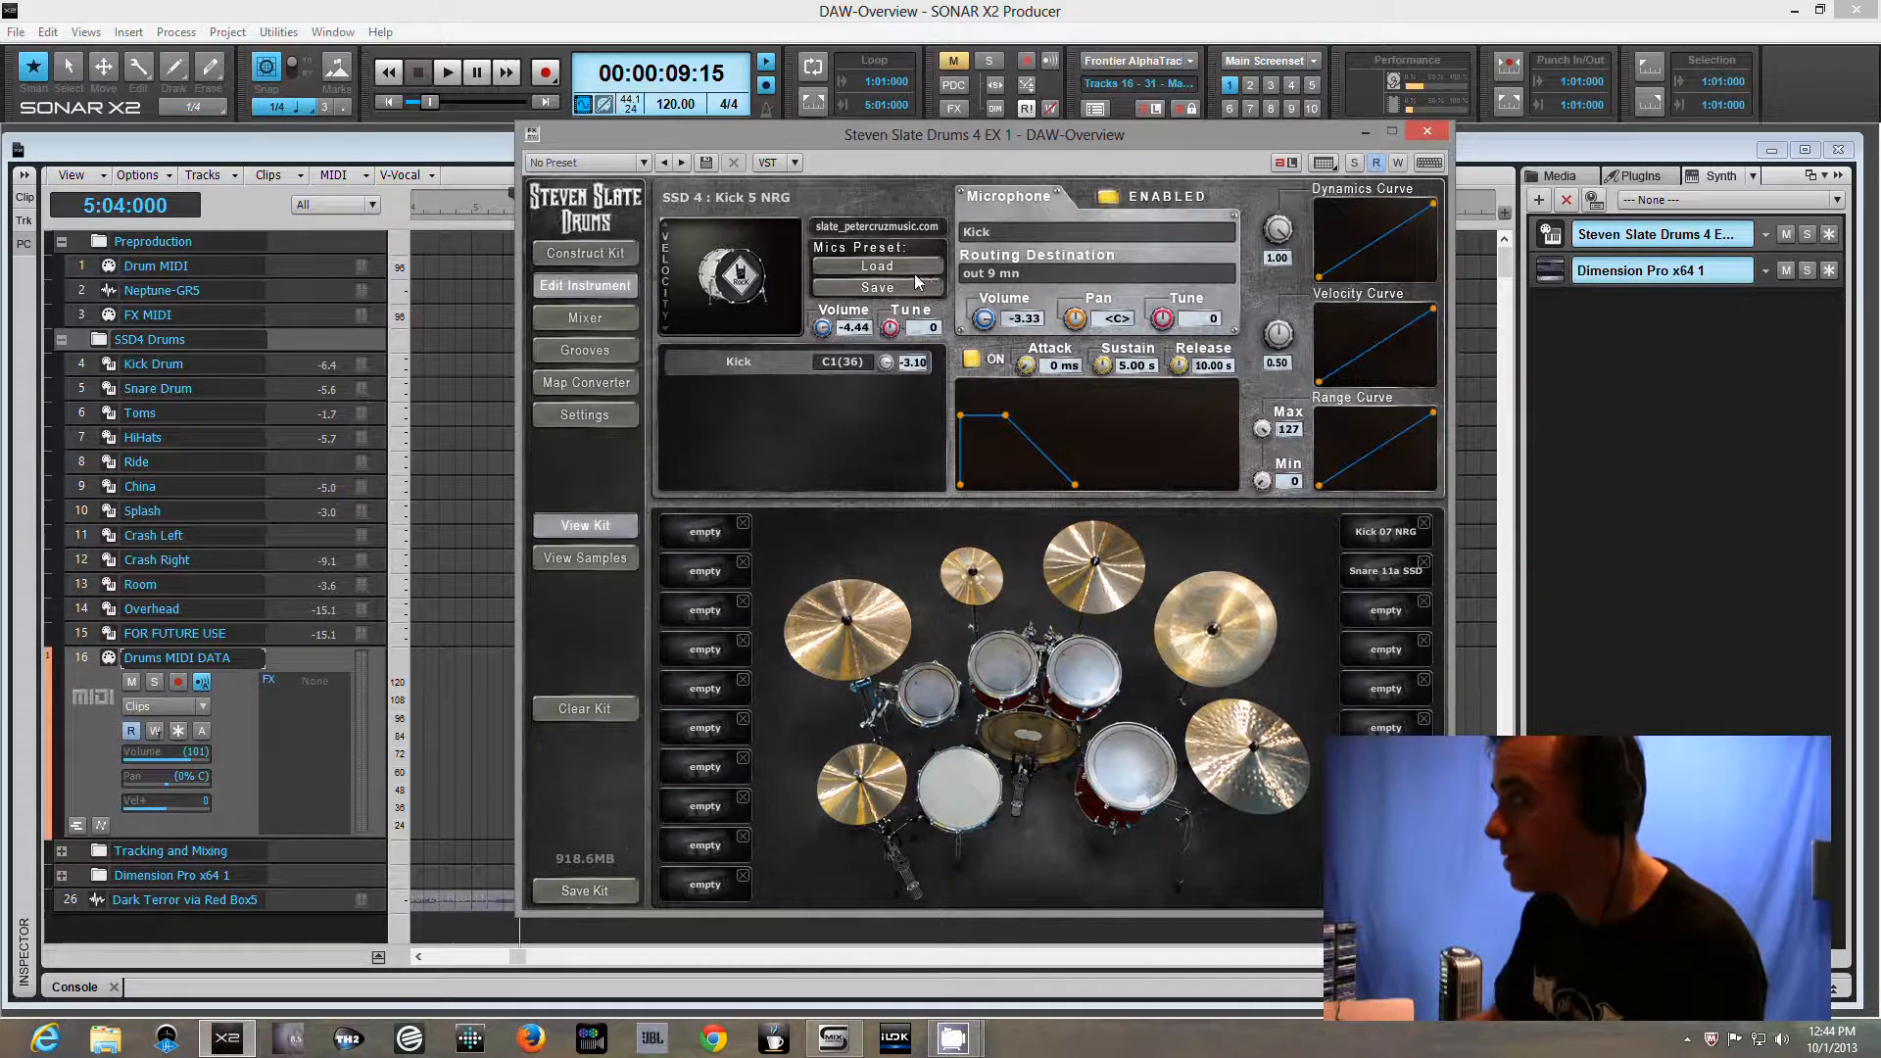
{"action": "left_click", "coordinate": [1058, 749]}
{"action": "left_click", "coordinate": [879, 631]}
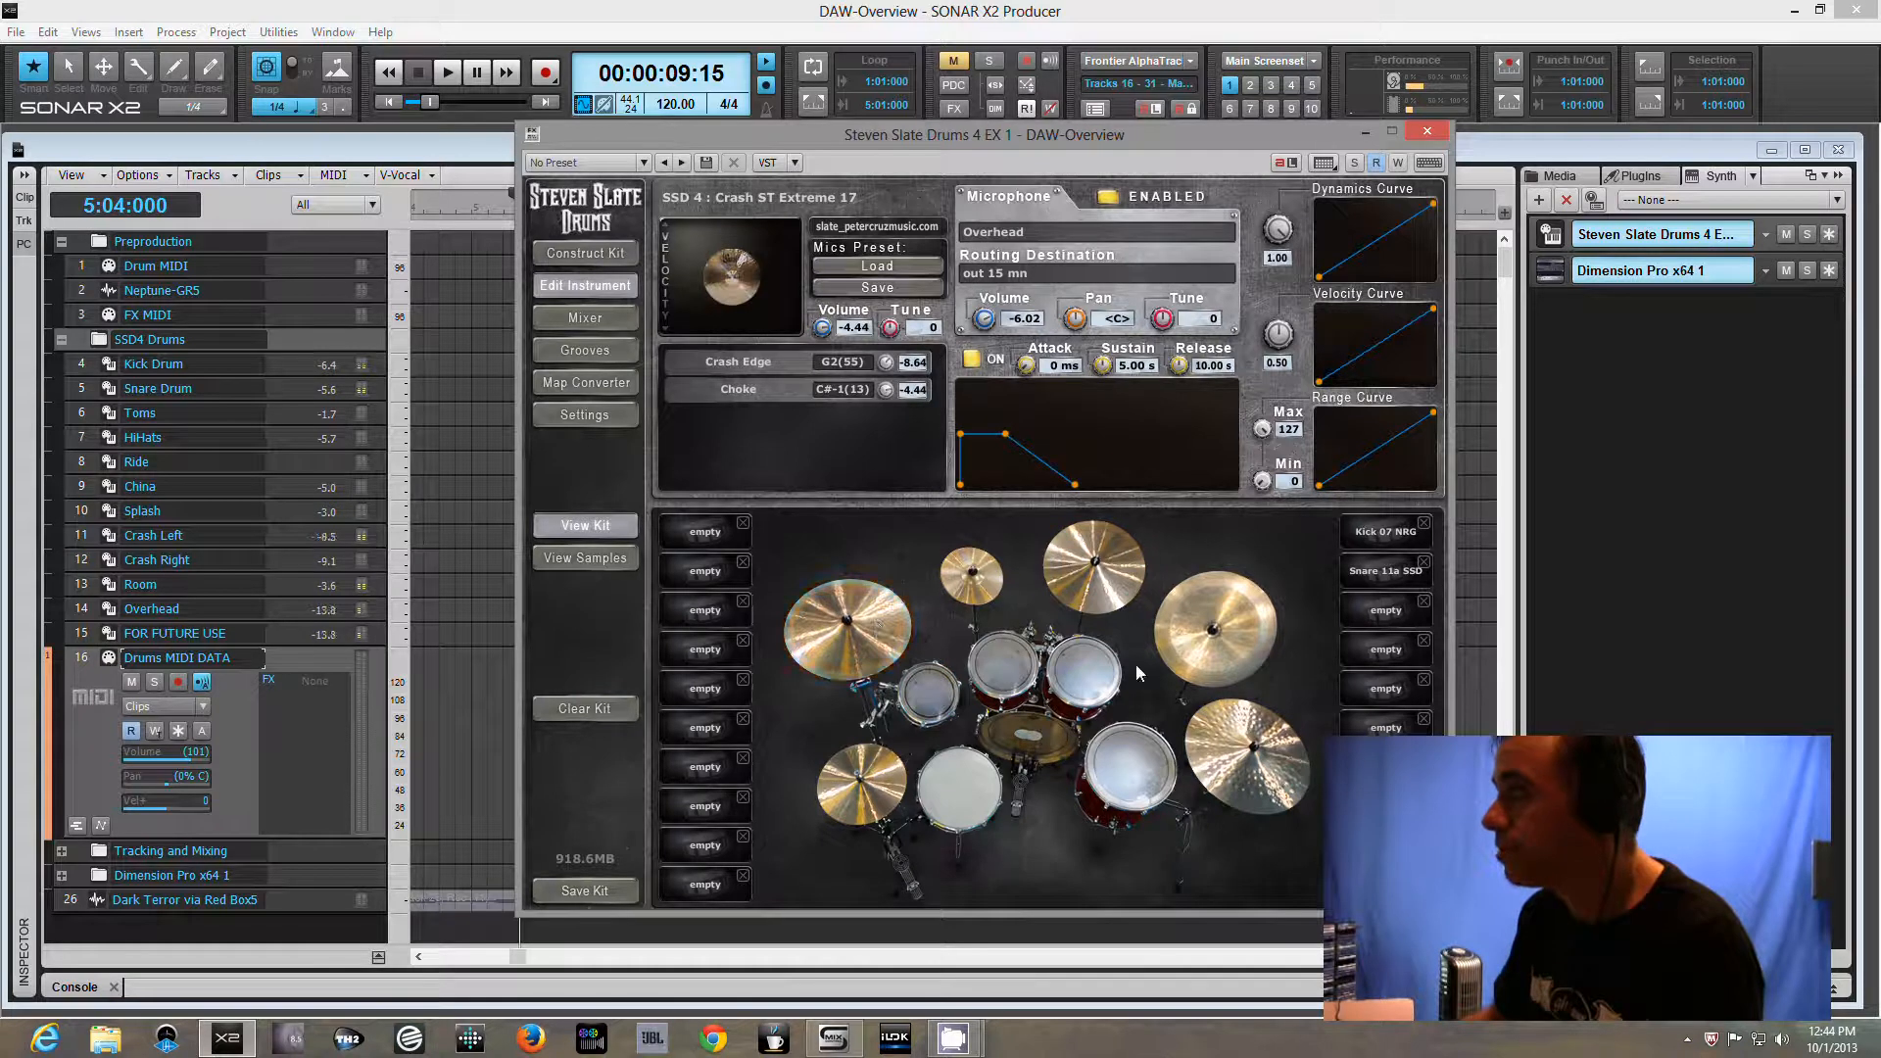
{"action": "left_click", "coordinate": [1086, 672]}
{"action": "left_click", "coordinate": [1110, 750]}
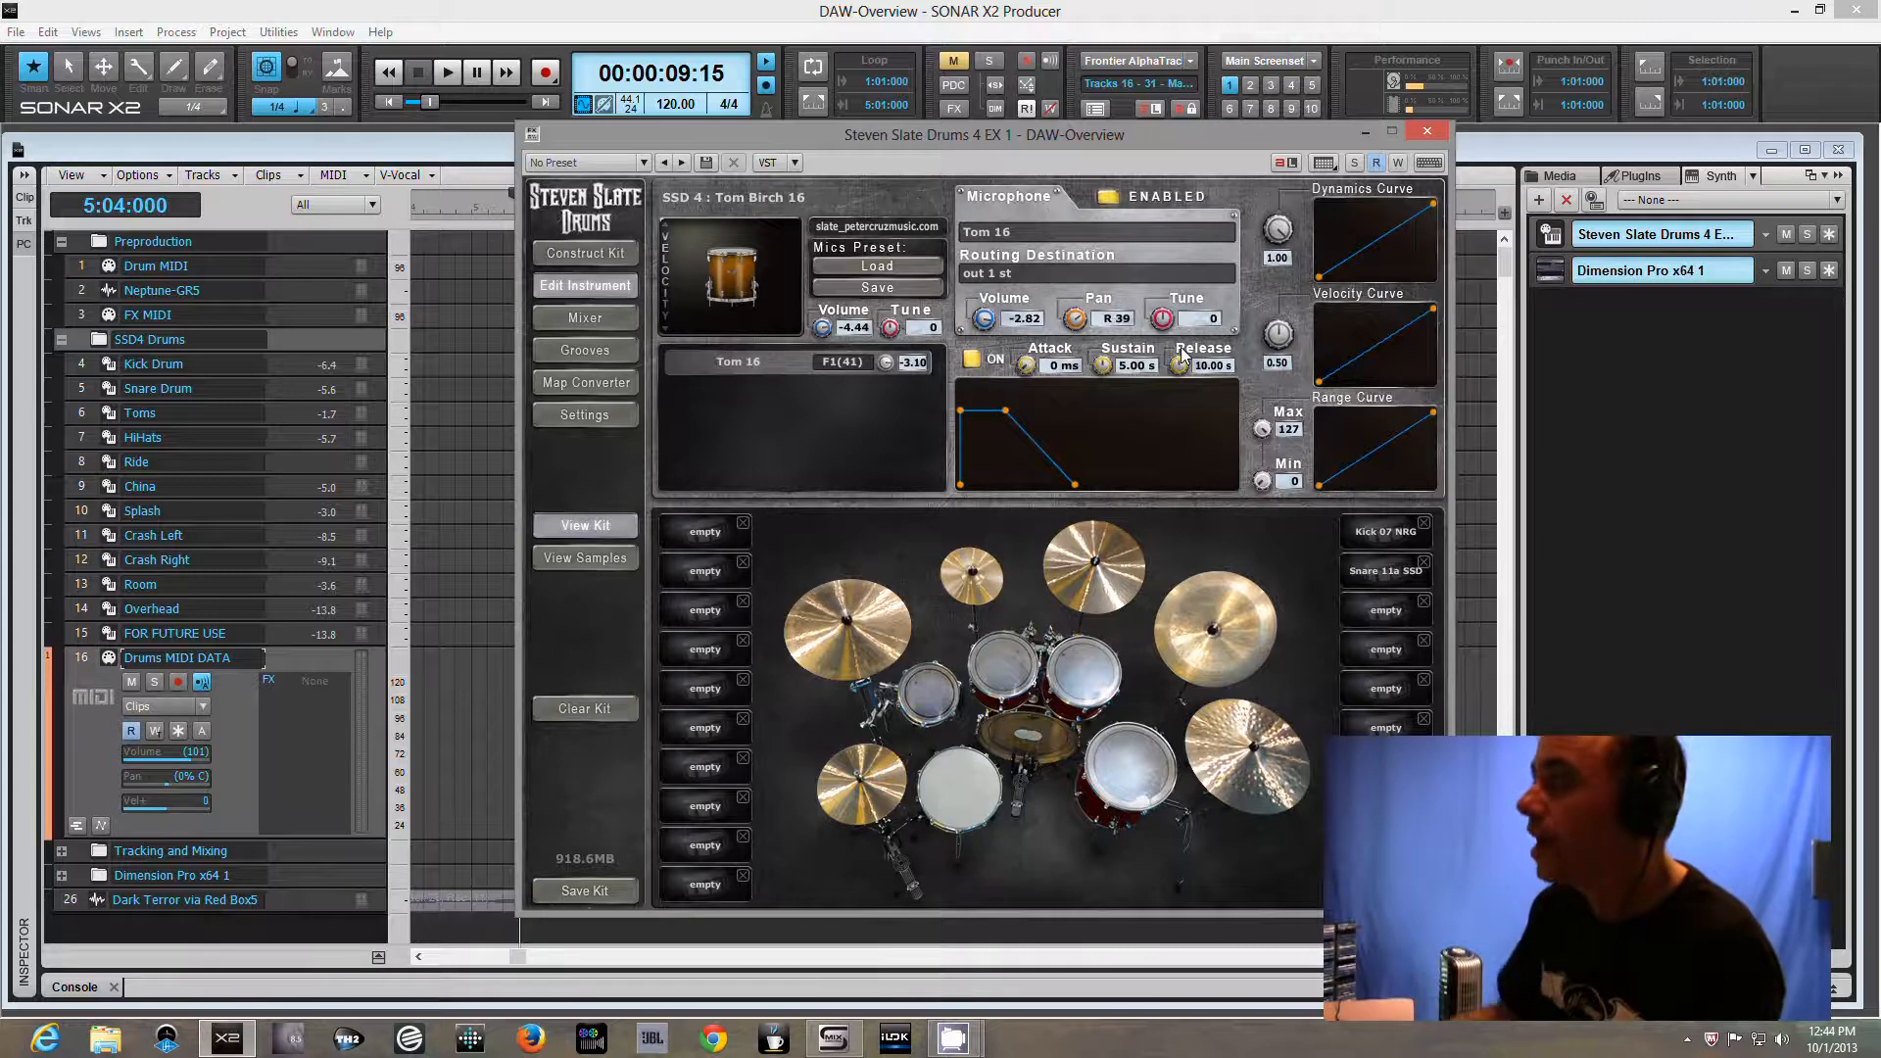
Examine the routing destination options for Tom 16 and the output assignments of the kick channels in the mixer
{"action": "left_click", "coordinate": [990, 271]}
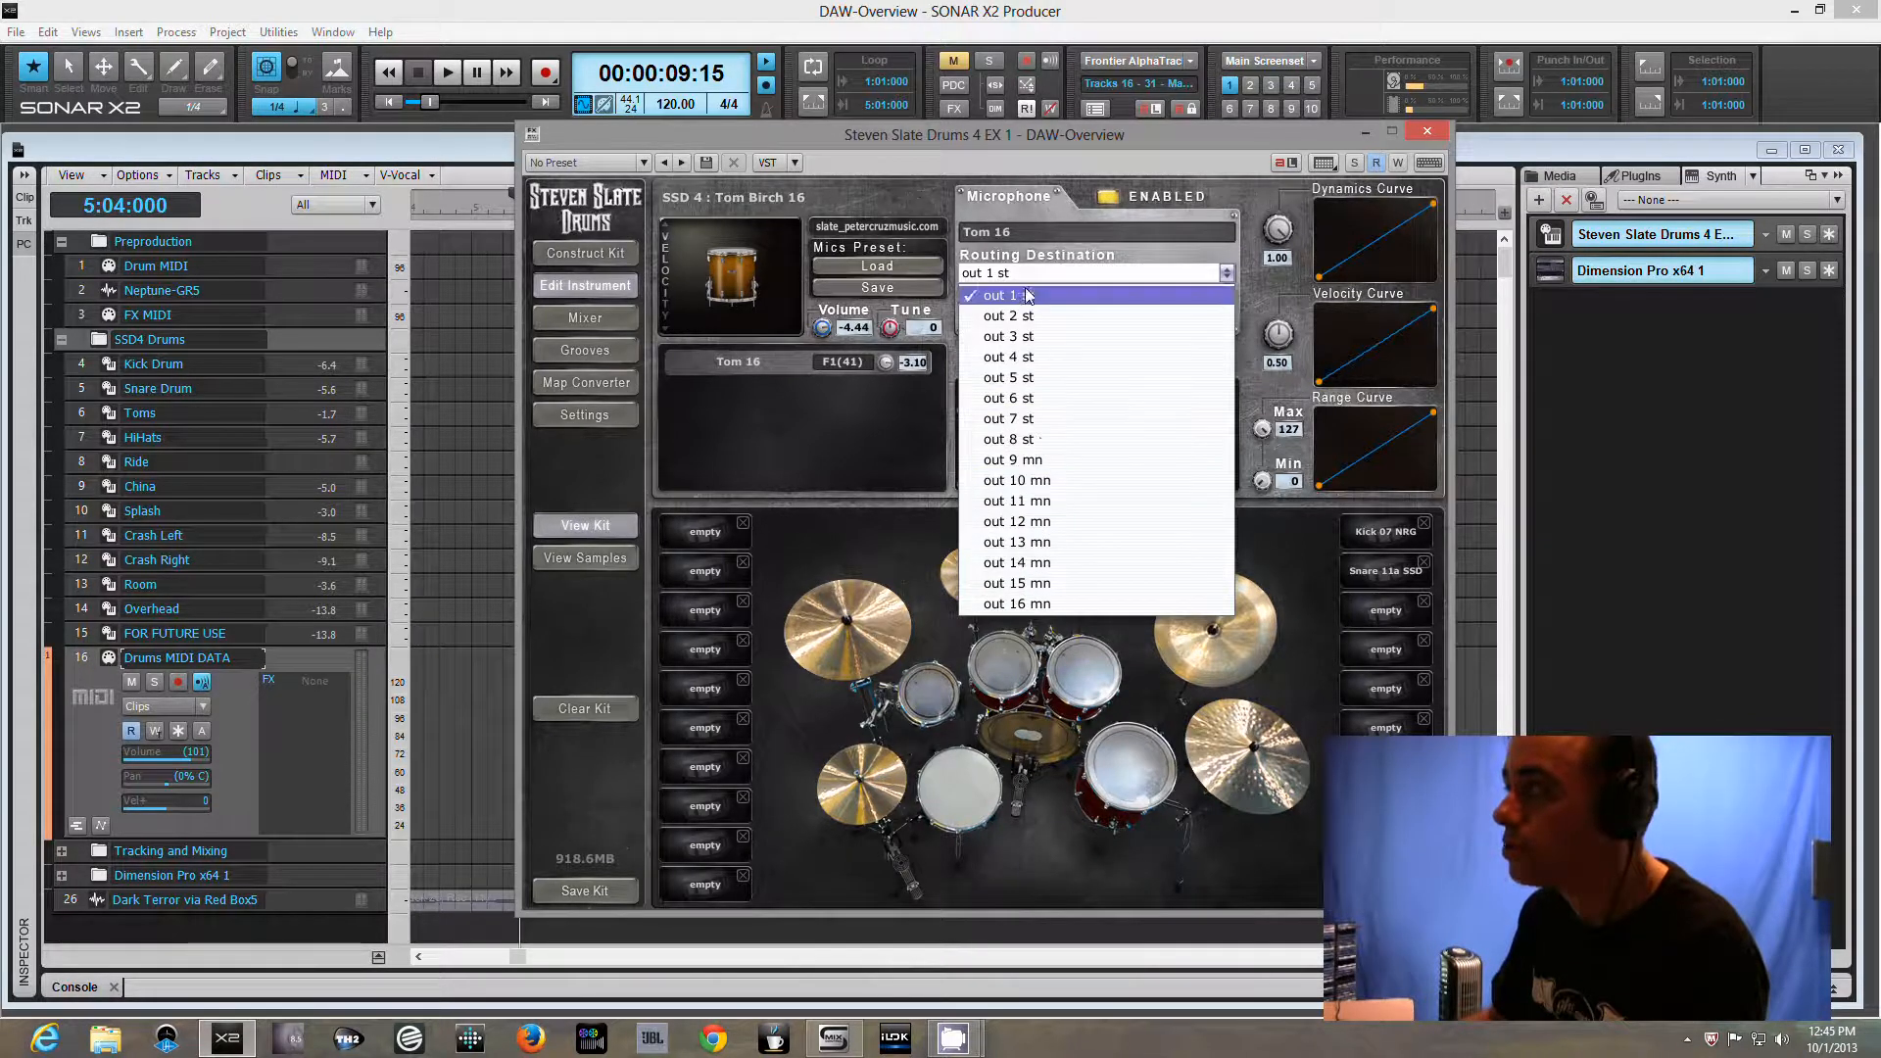
{"action": "left_click", "coordinate": [1013, 219]}
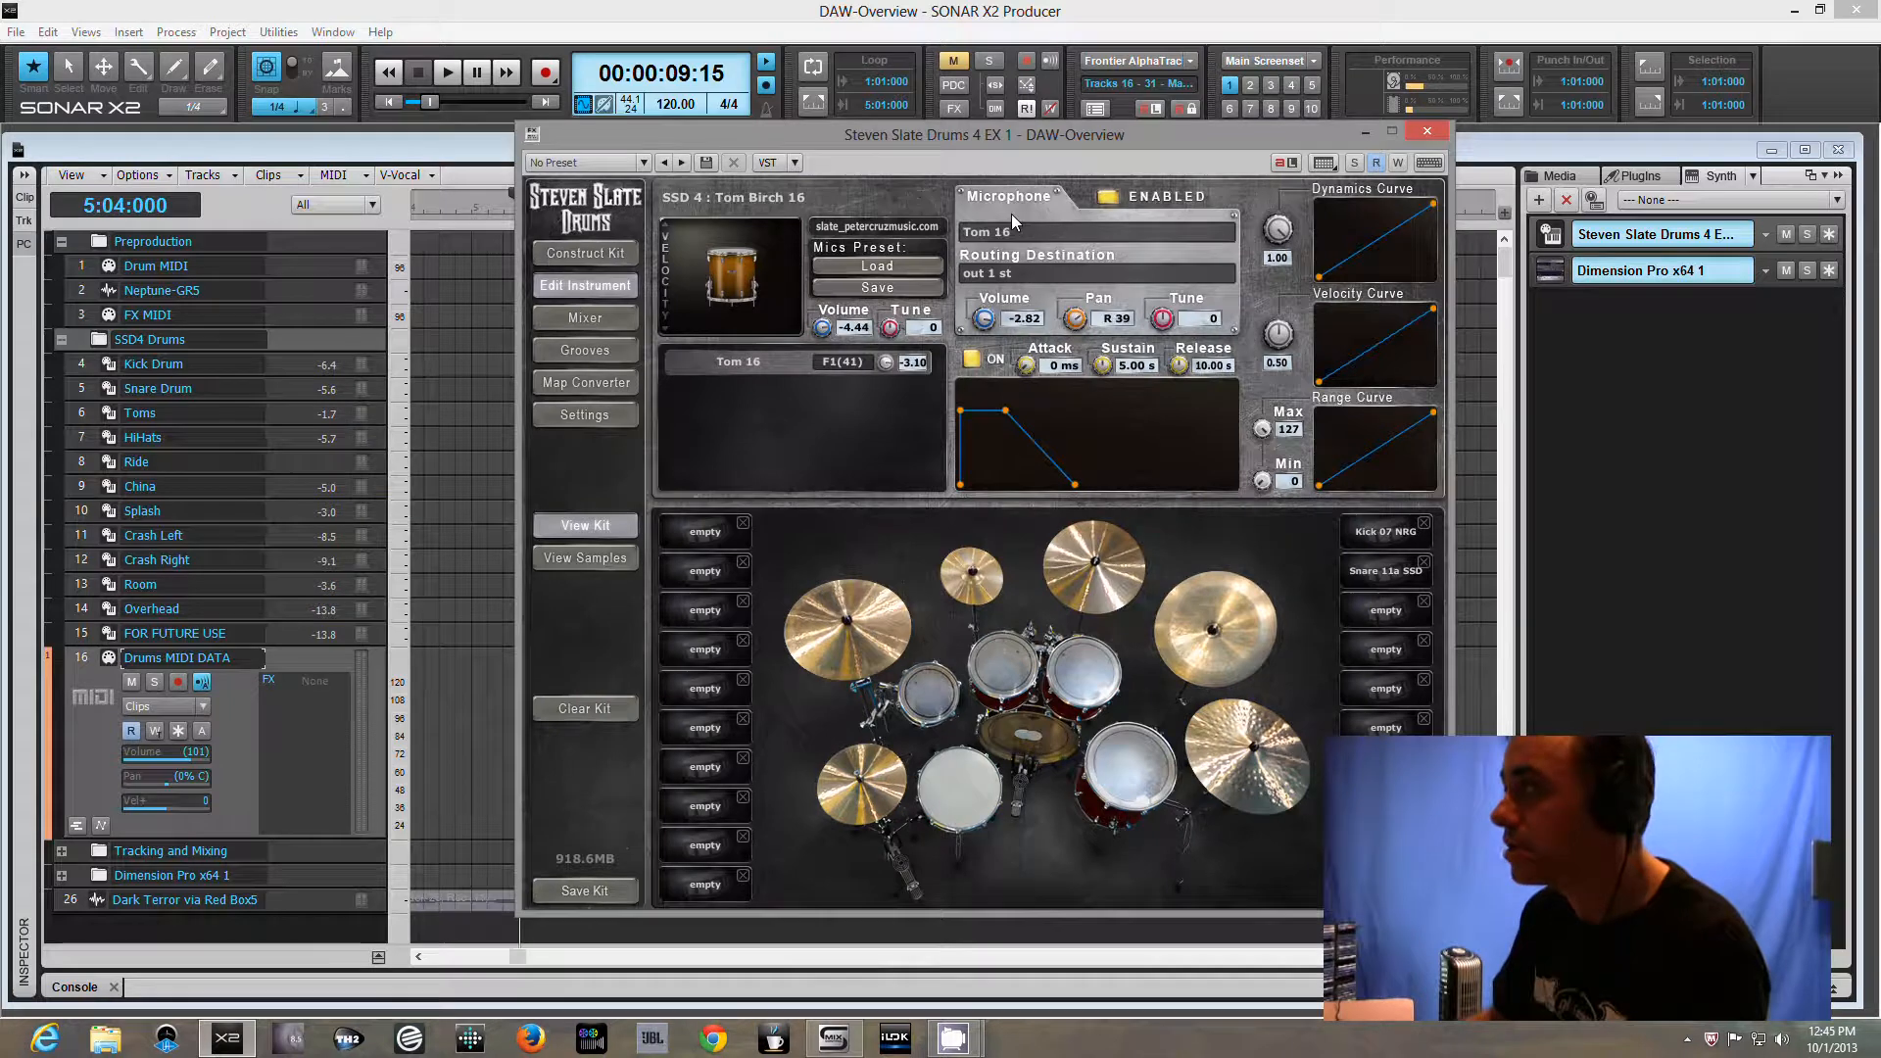
{"action": "left_click", "coordinate": [598, 325]}
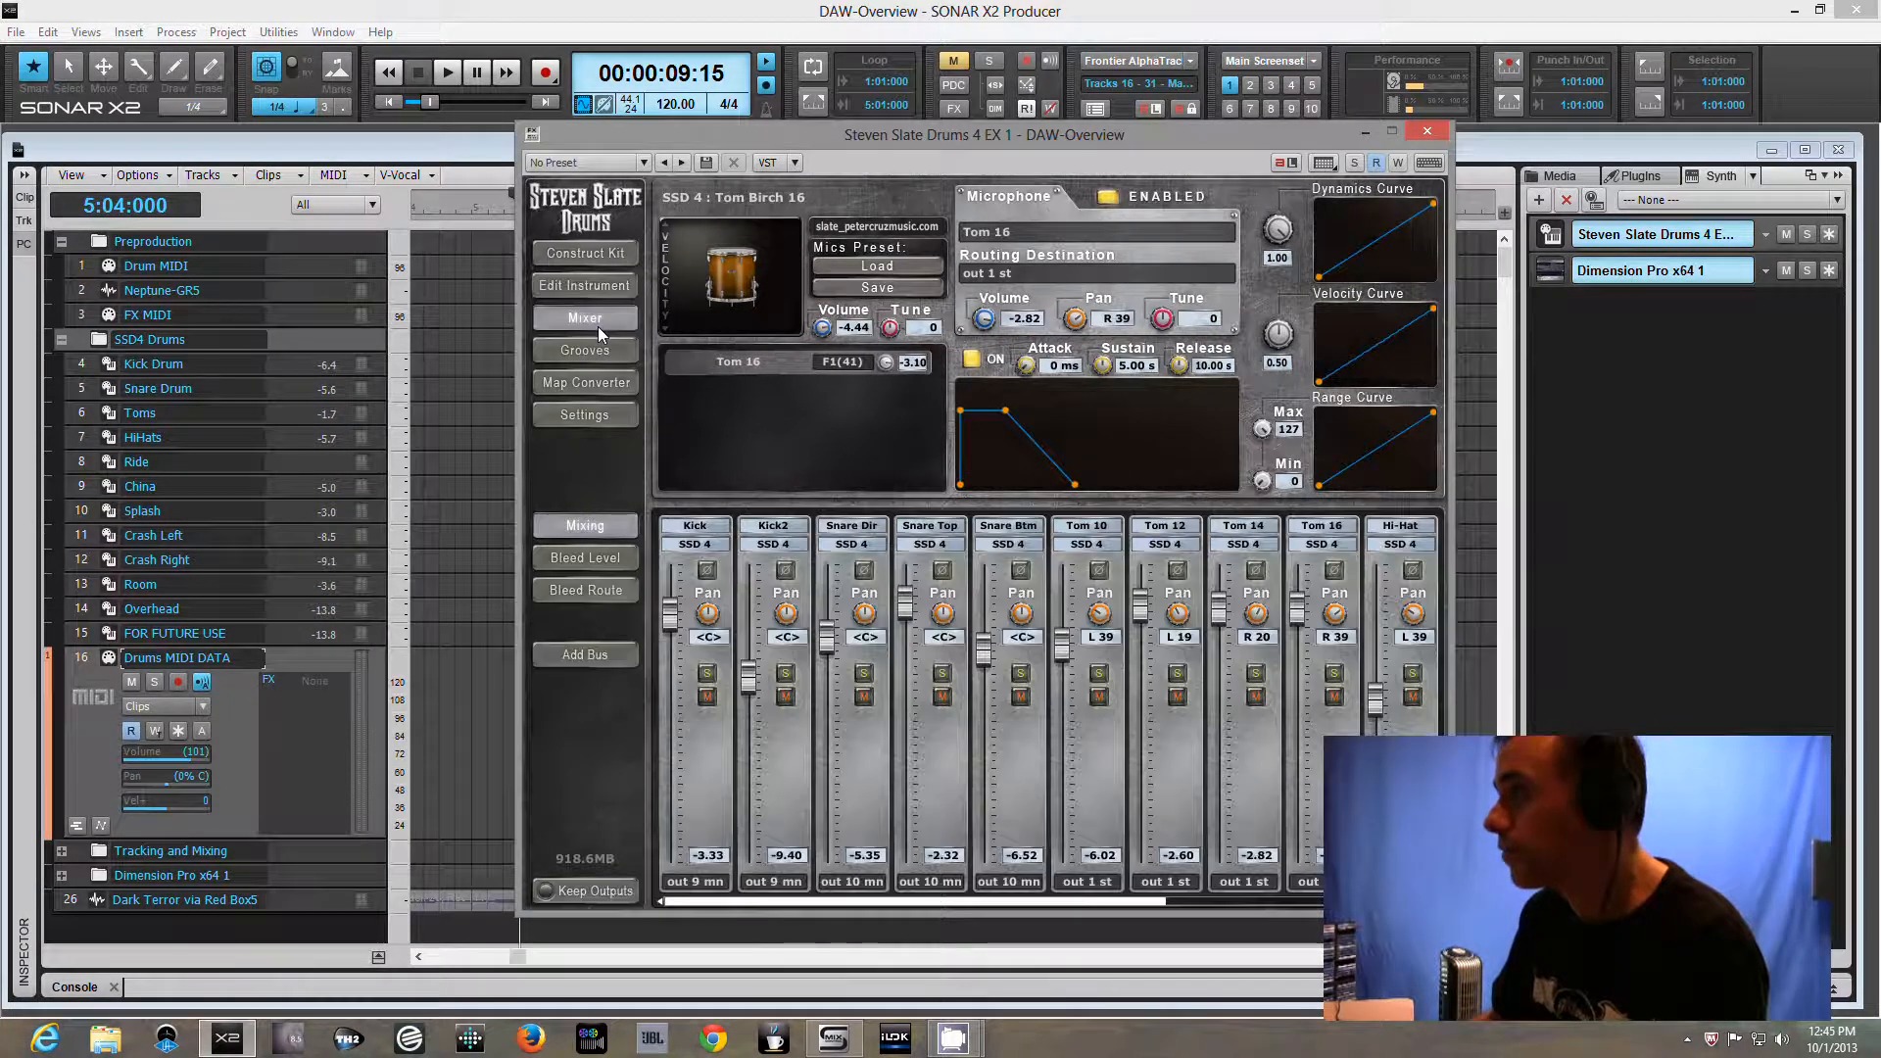
{"action": "left_click", "coordinate": [708, 882]}
{"action": "left_click", "coordinate": [798, 804]}
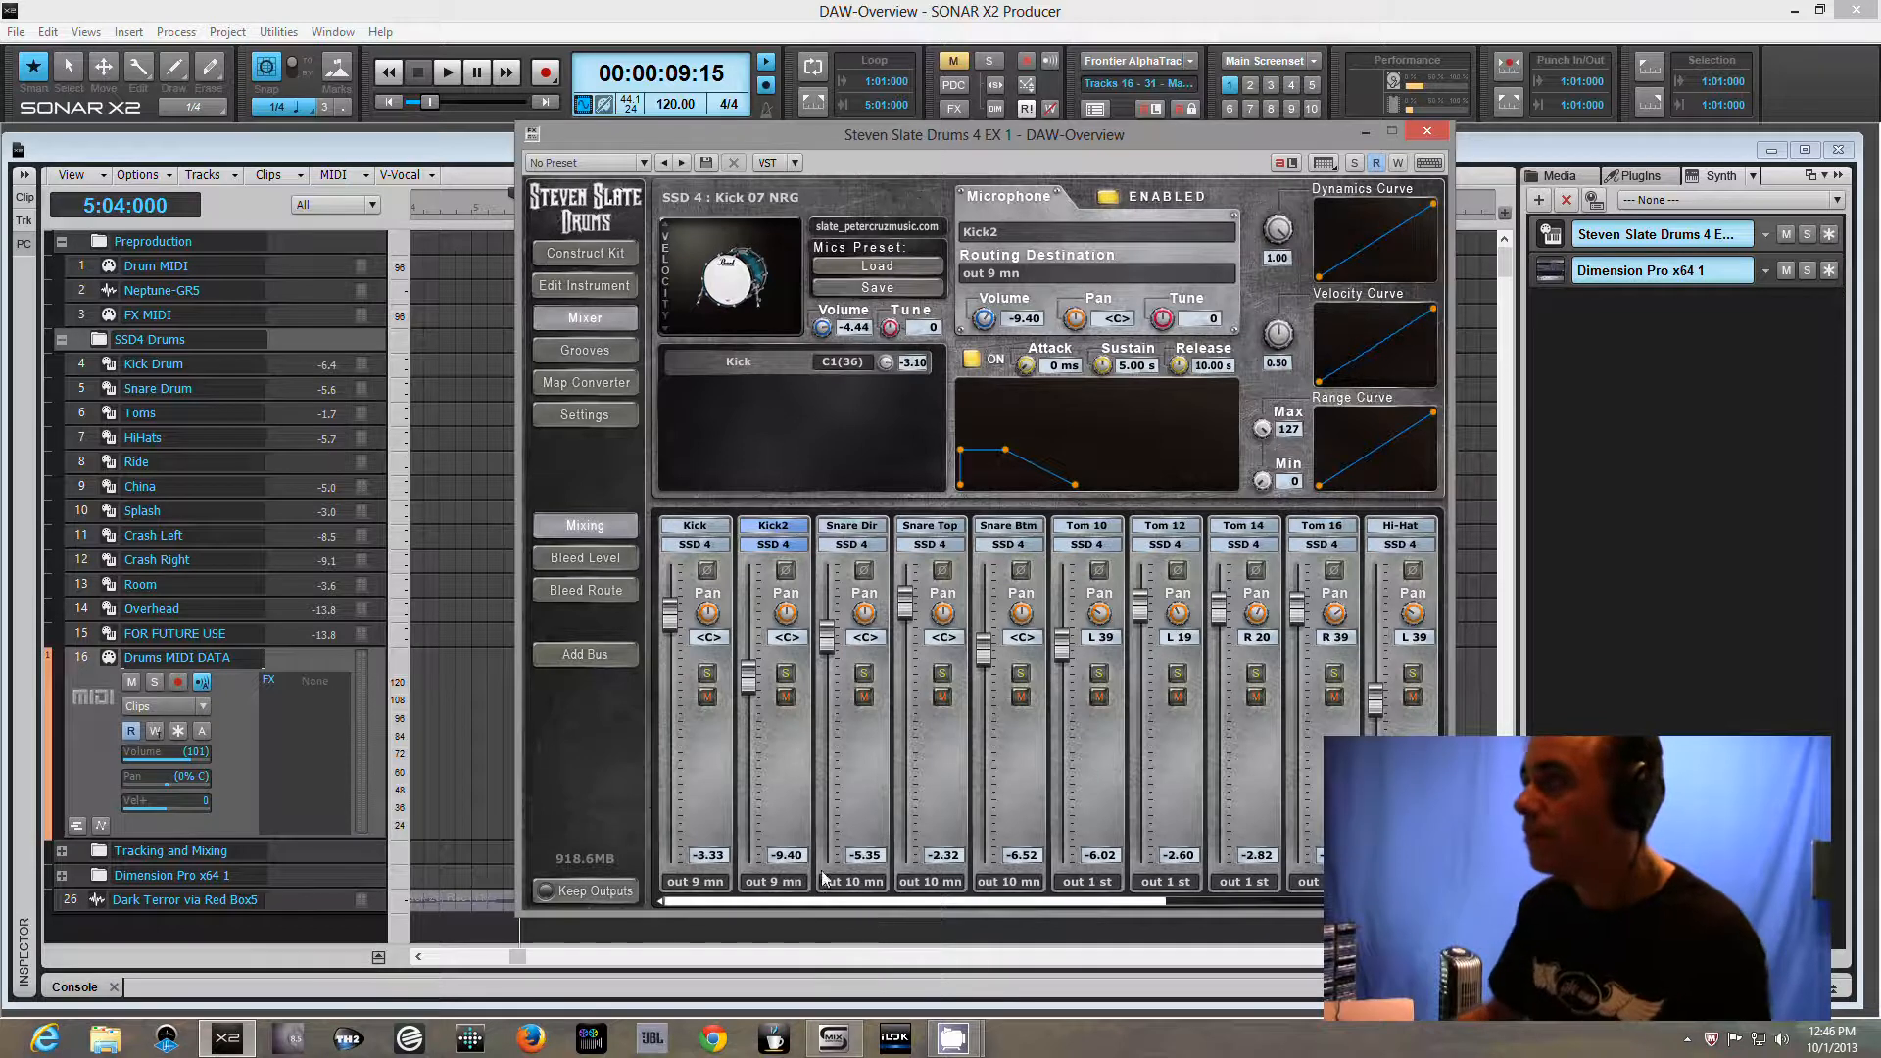
Browse the preset kits in the Deluxe Rock, Deluxe Vintage, Deluxe Metal and SSD Classic categories
{"action": "left_click", "coordinate": [539, 256]}
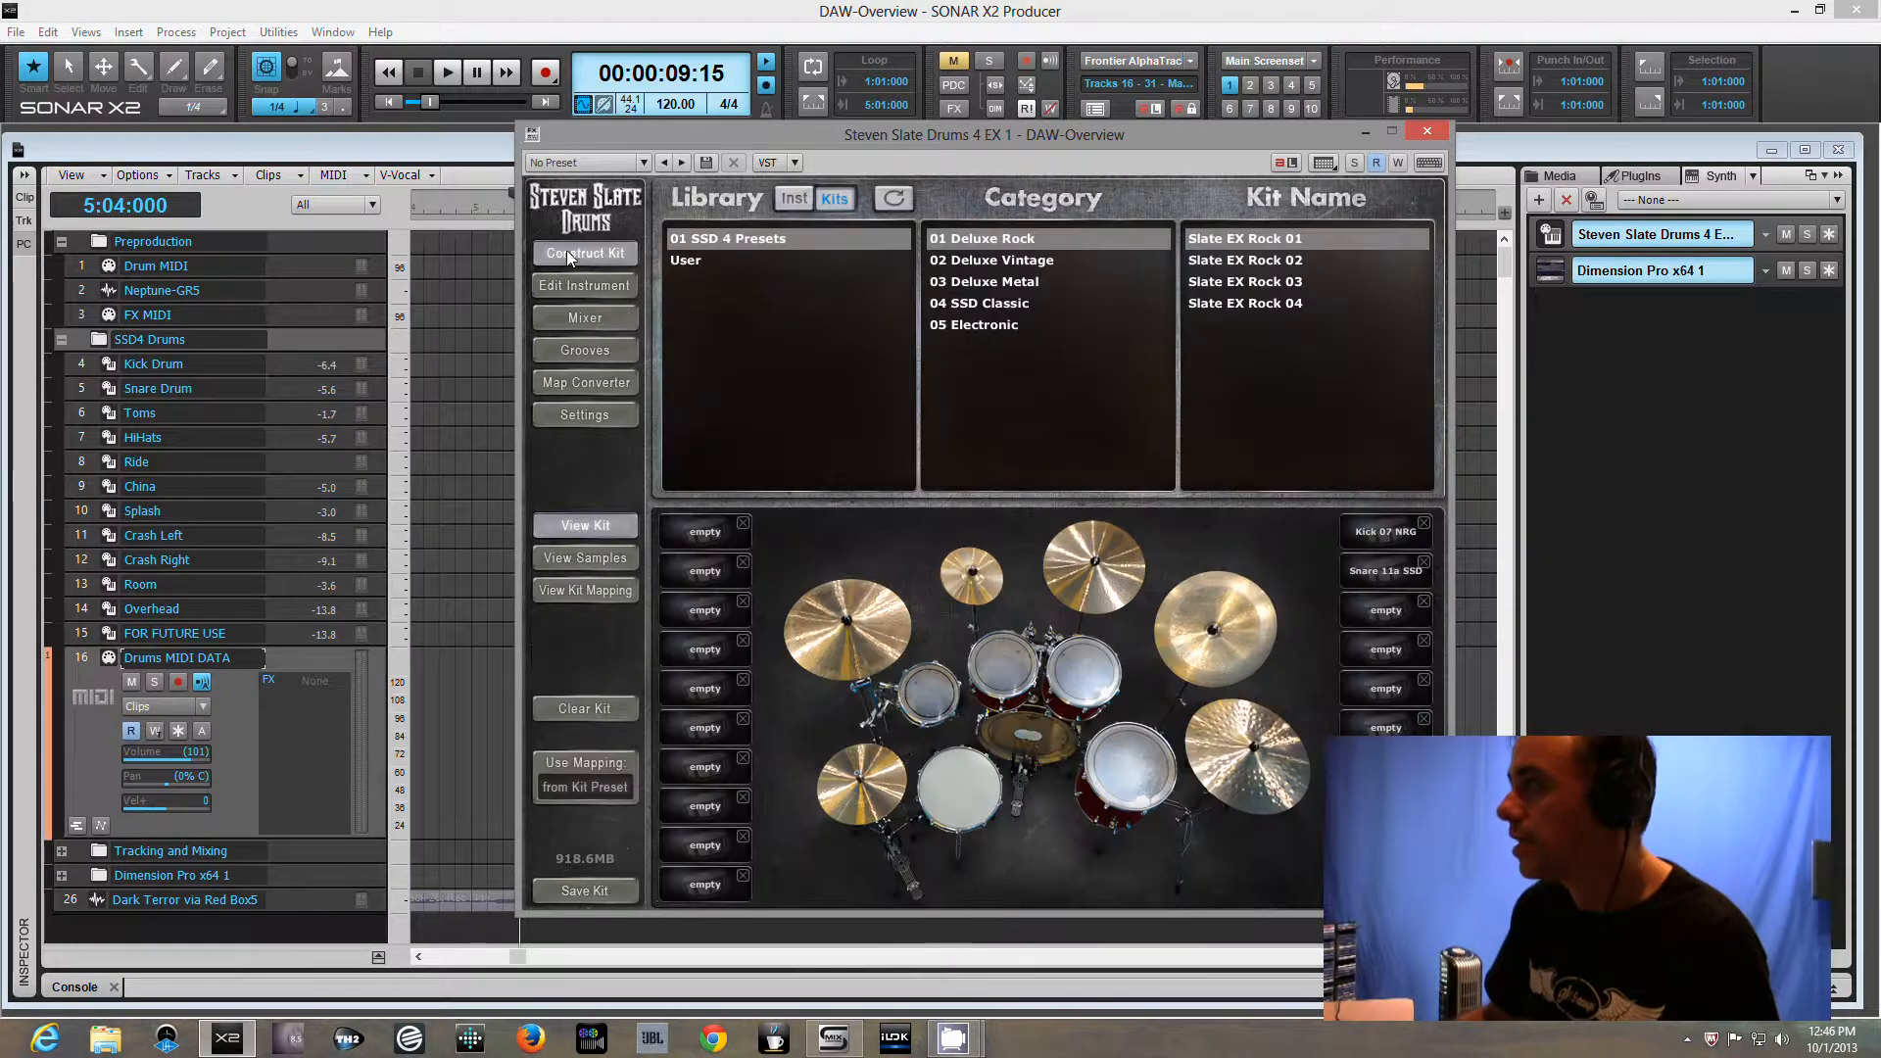
{"action": "left_click", "coordinate": [994, 256]}
{"action": "left_click", "coordinate": [996, 243]}
{"action": "left_click", "coordinate": [992, 257]}
{"action": "left_click", "coordinate": [1028, 282]}
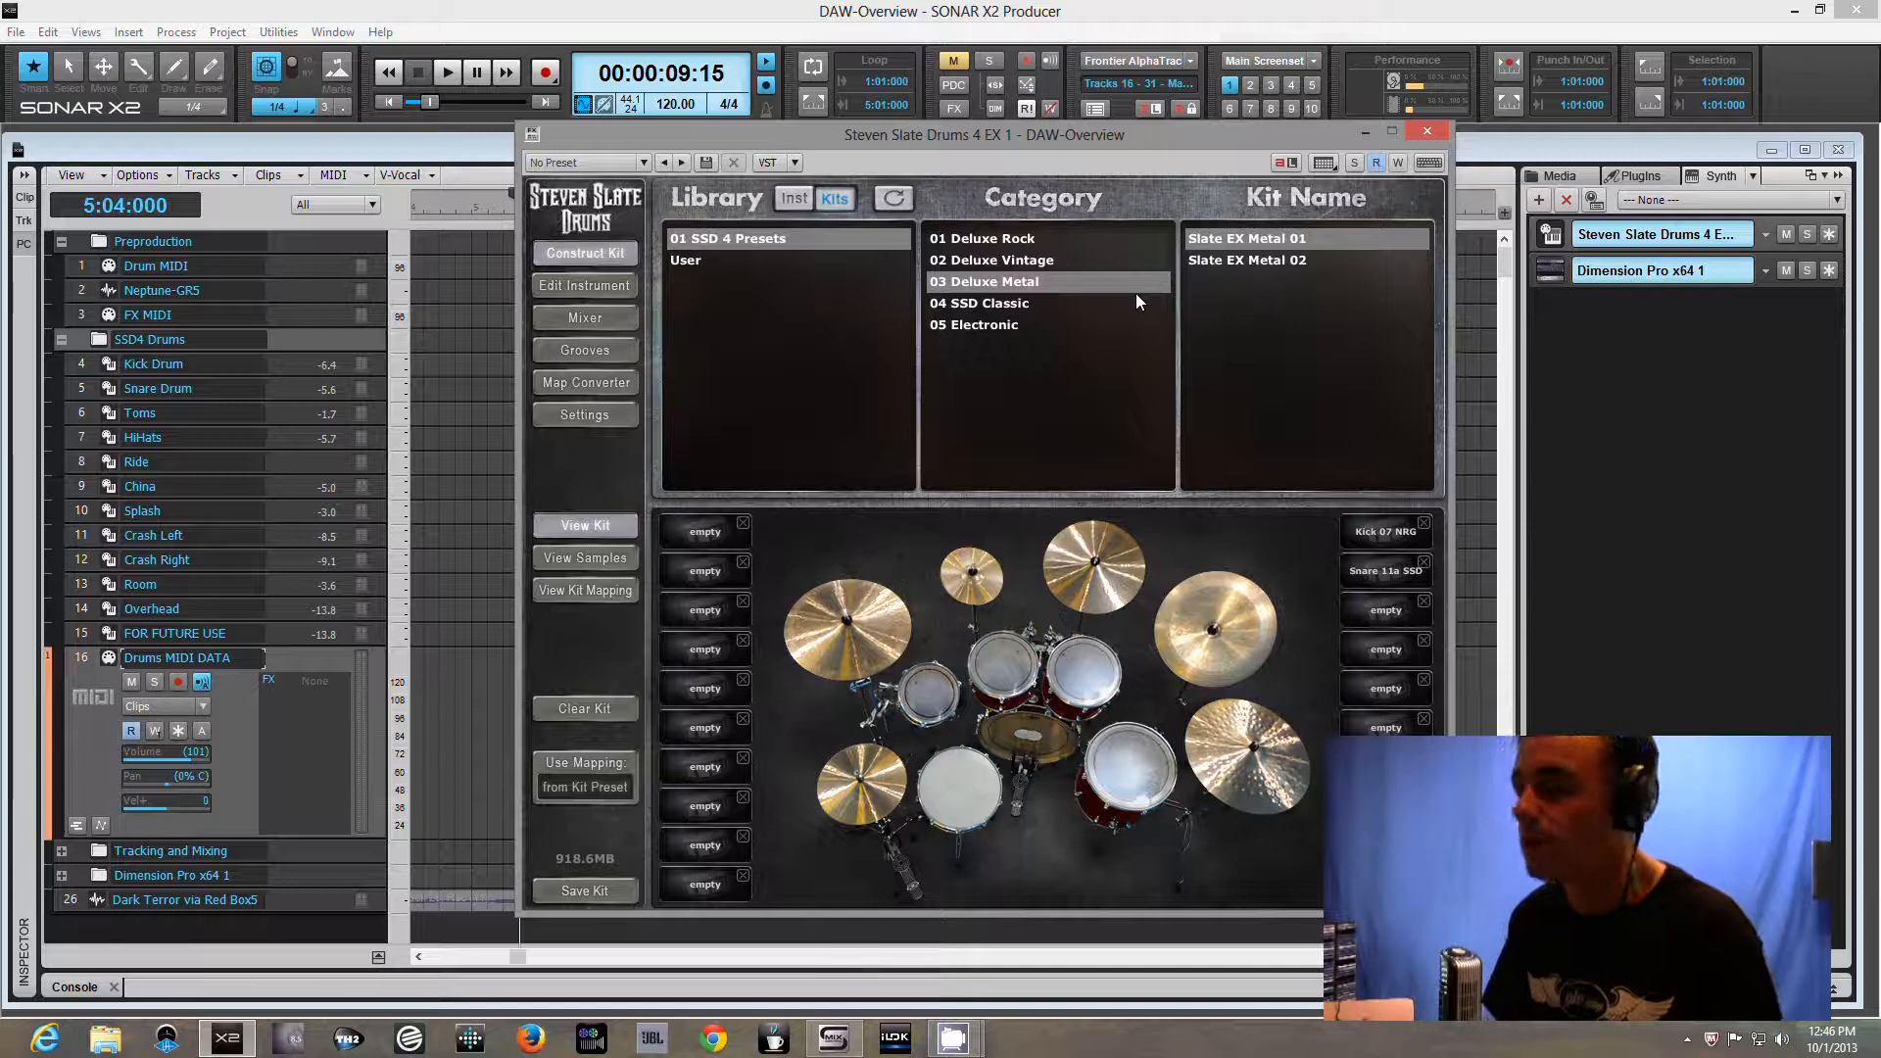
{"action": "left_click", "coordinate": [1026, 303]}
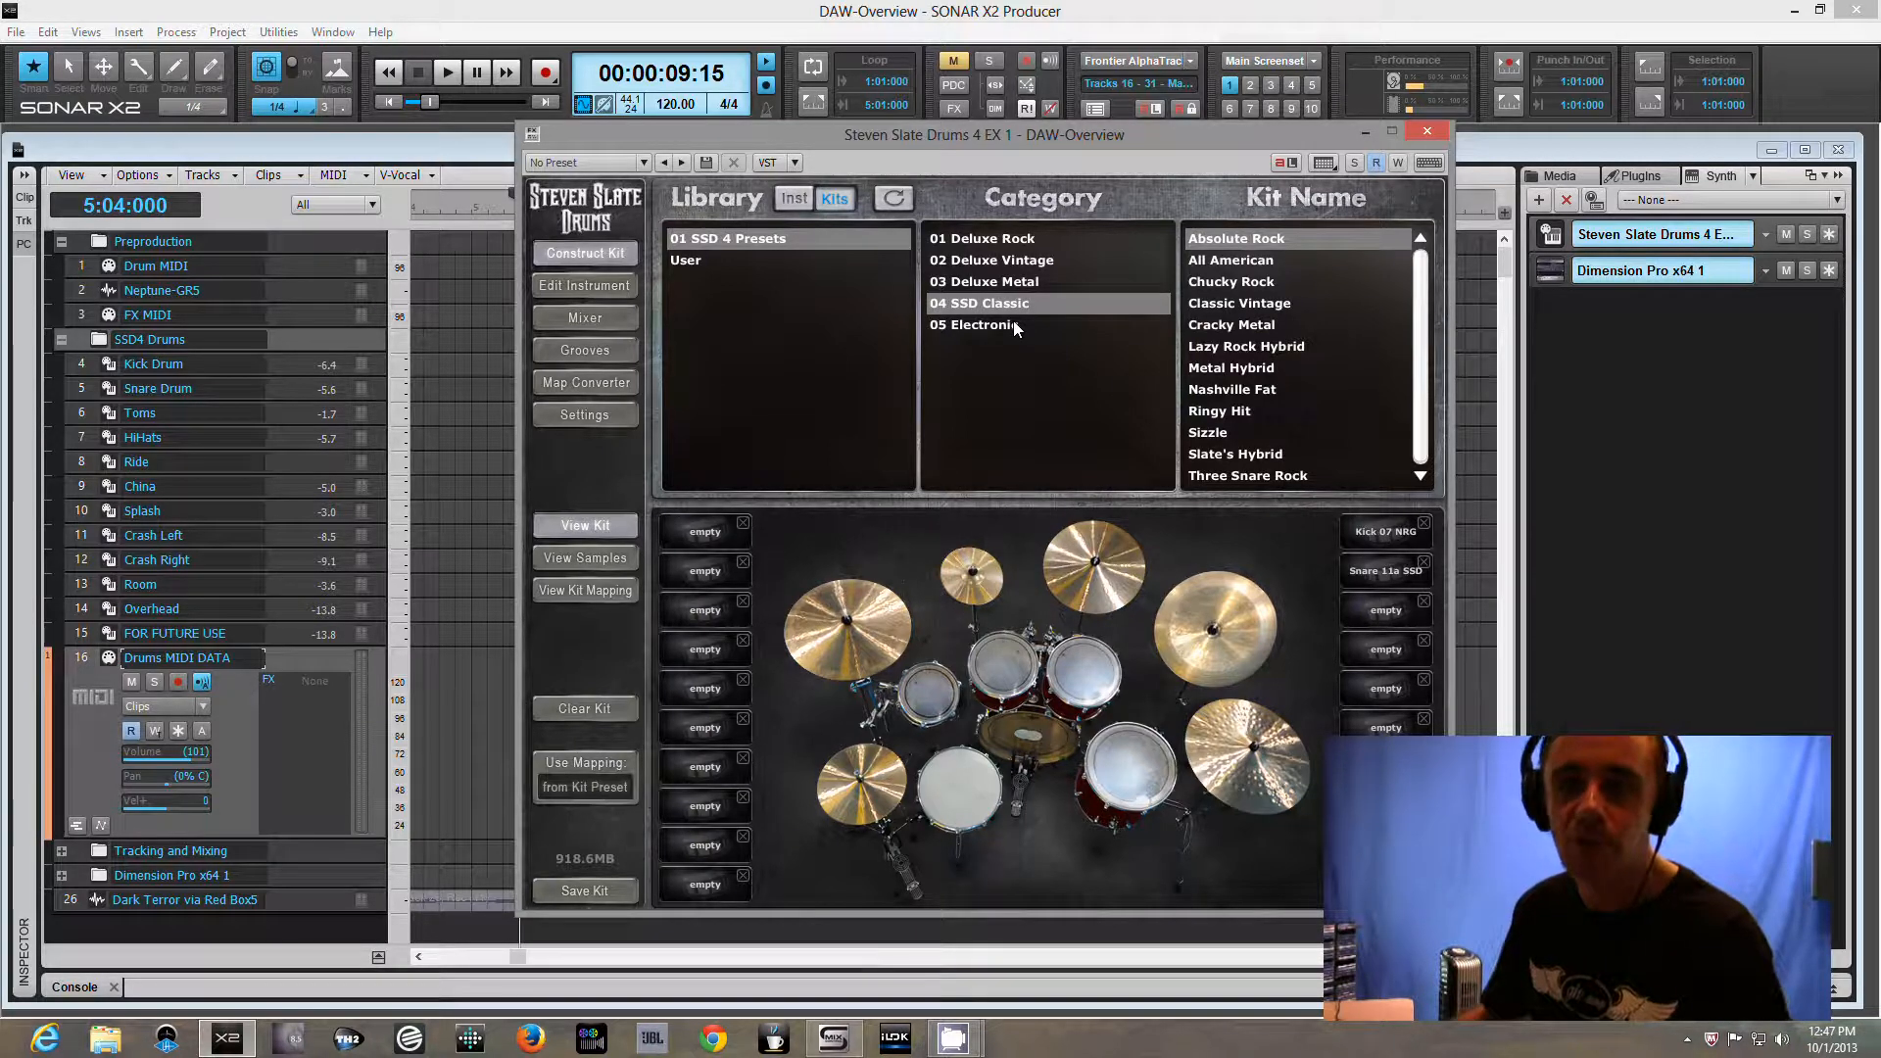
{"action": "left_click", "coordinate": [995, 240]}
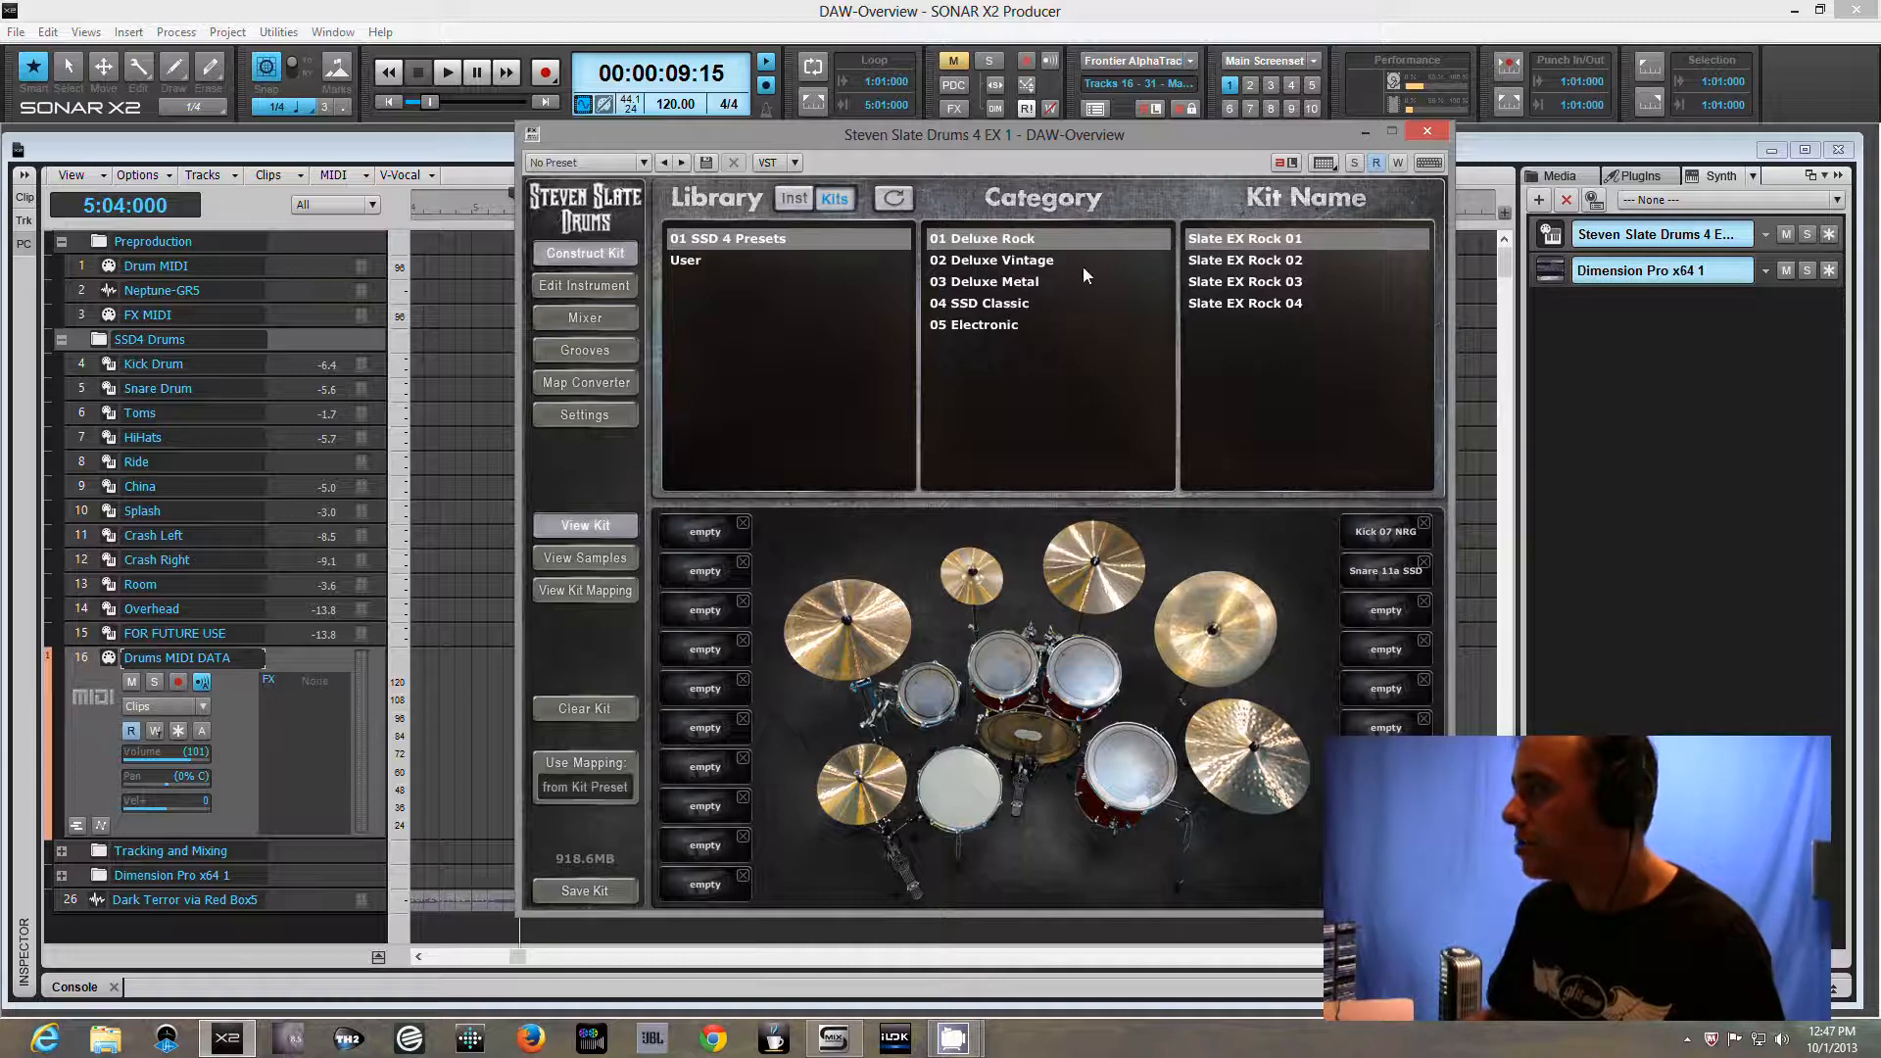
Load the Old Zep Classic 01 kit from the Deluxe Vintage category
{"action": "left_click", "coordinate": [1046, 263]}
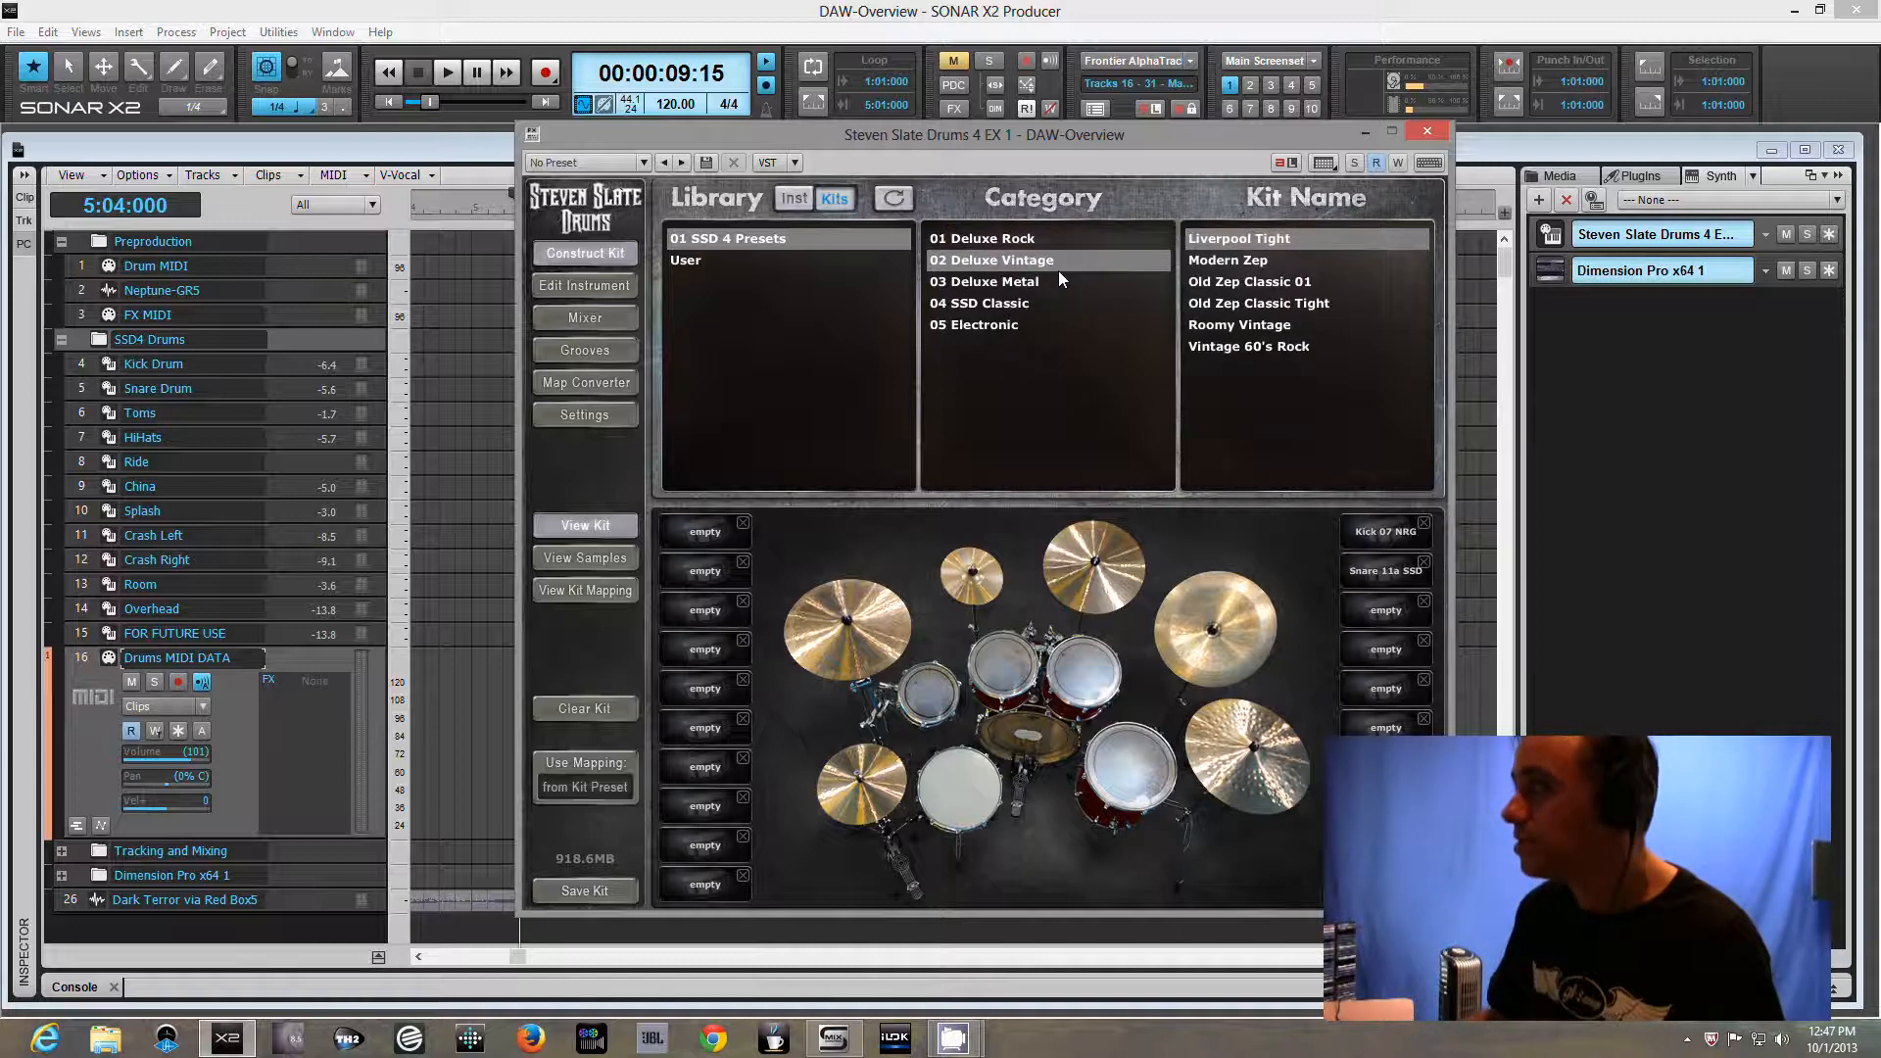
{"action": "left_click", "coordinate": [1242, 268]}
{"action": "left_click", "coordinate": [1243, 285]}
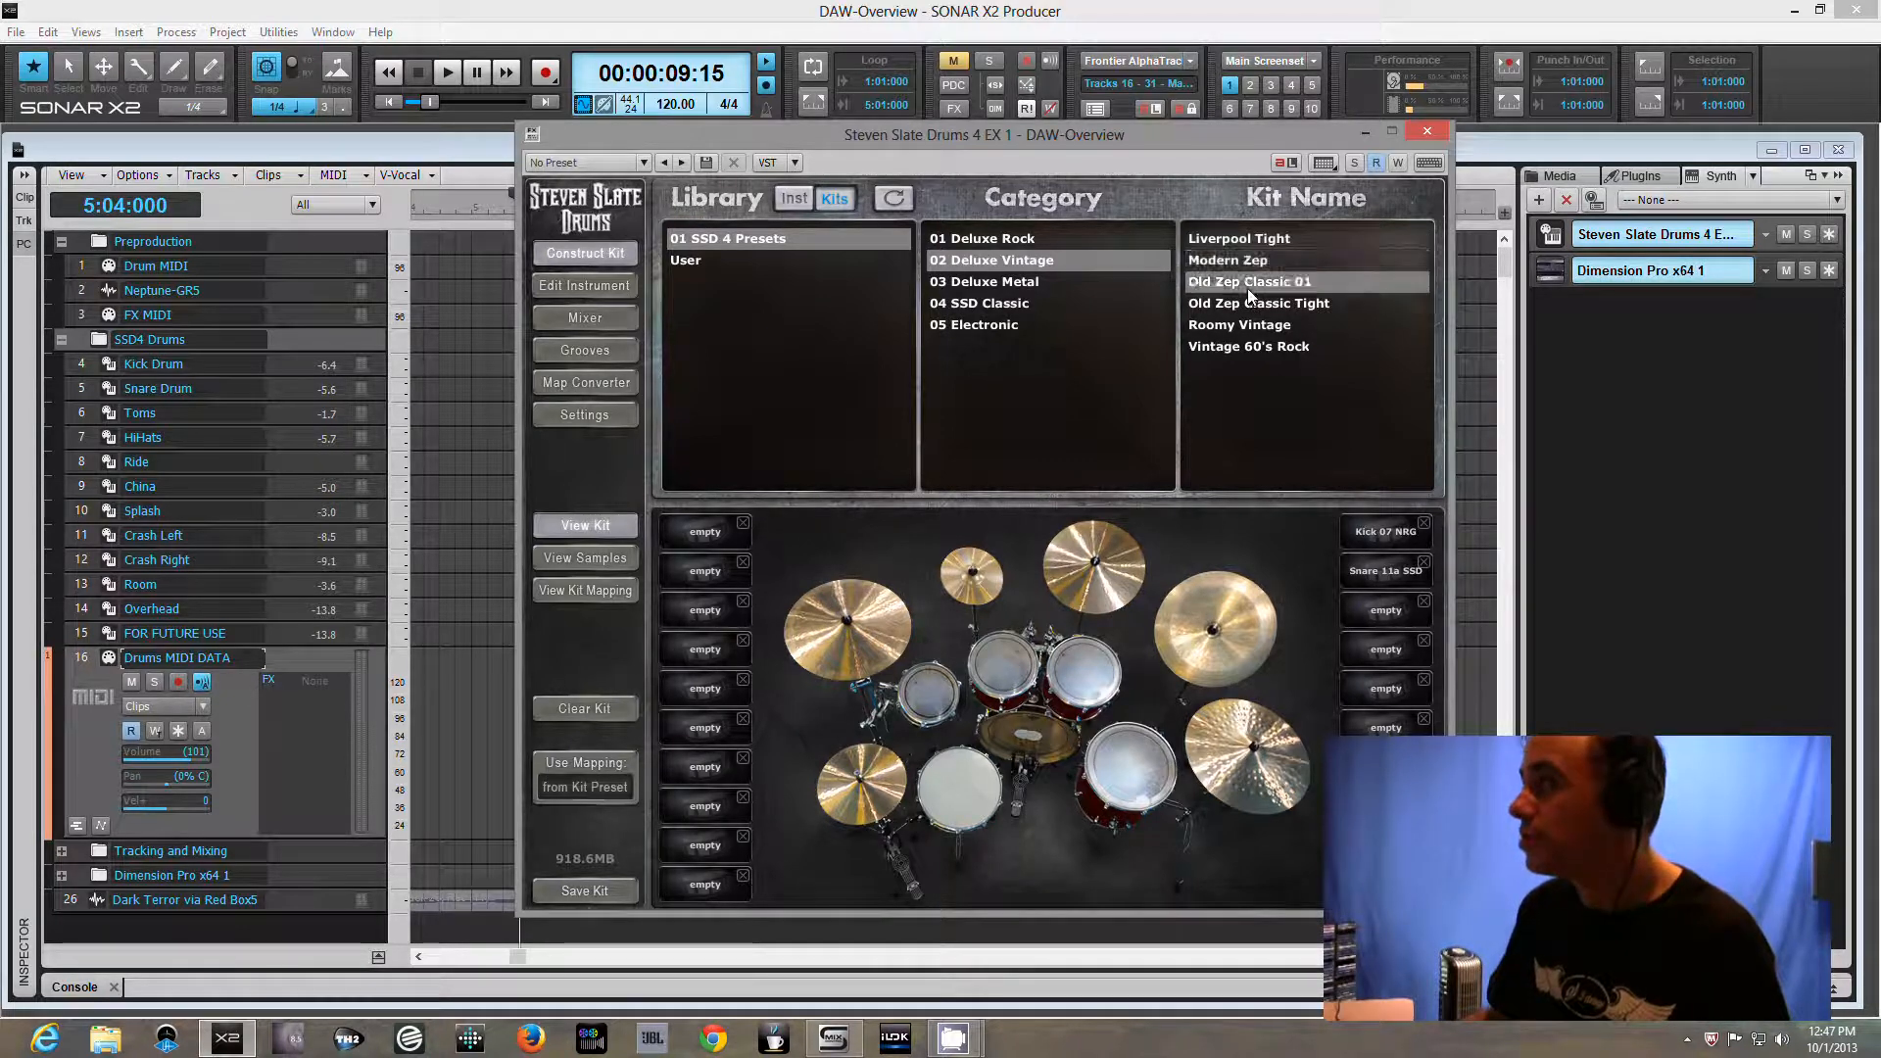
{"action": "left_click", "coordinate": [1305, 304]}
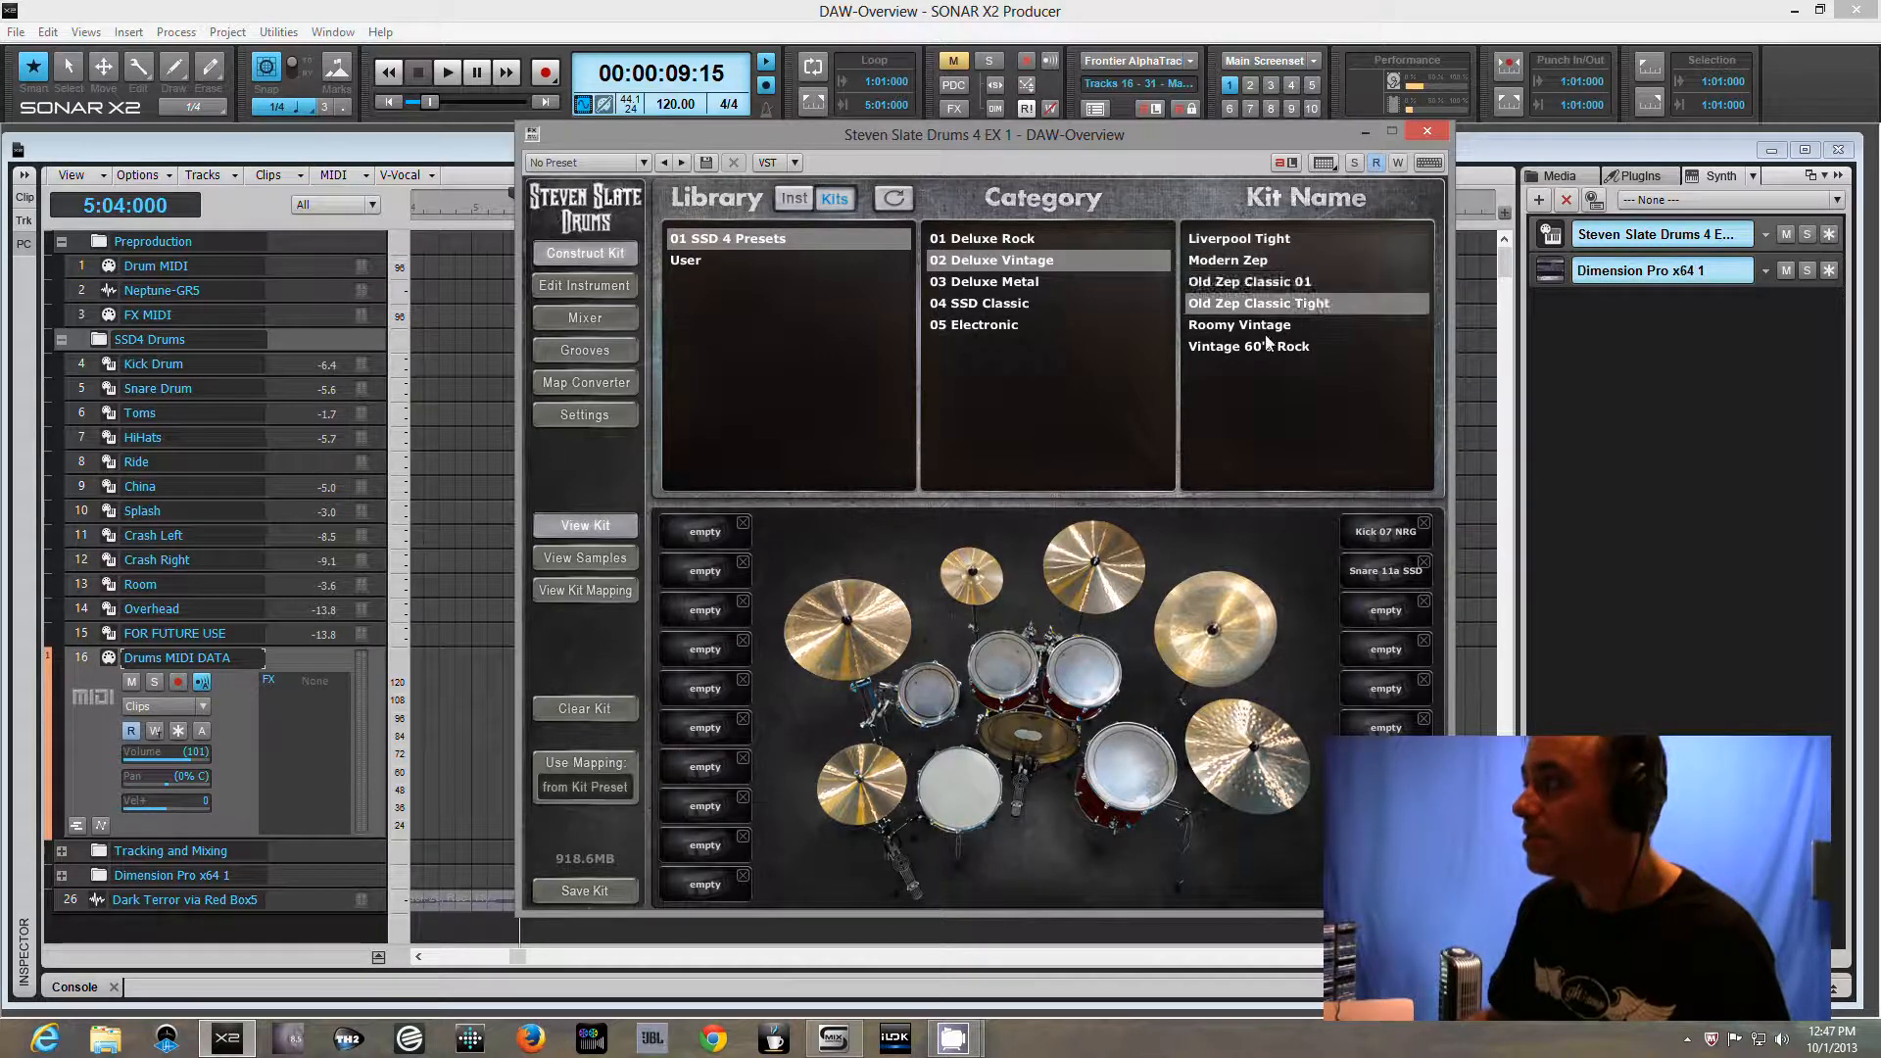
{"action": "left_click", "coordinate": [1226, 270]}
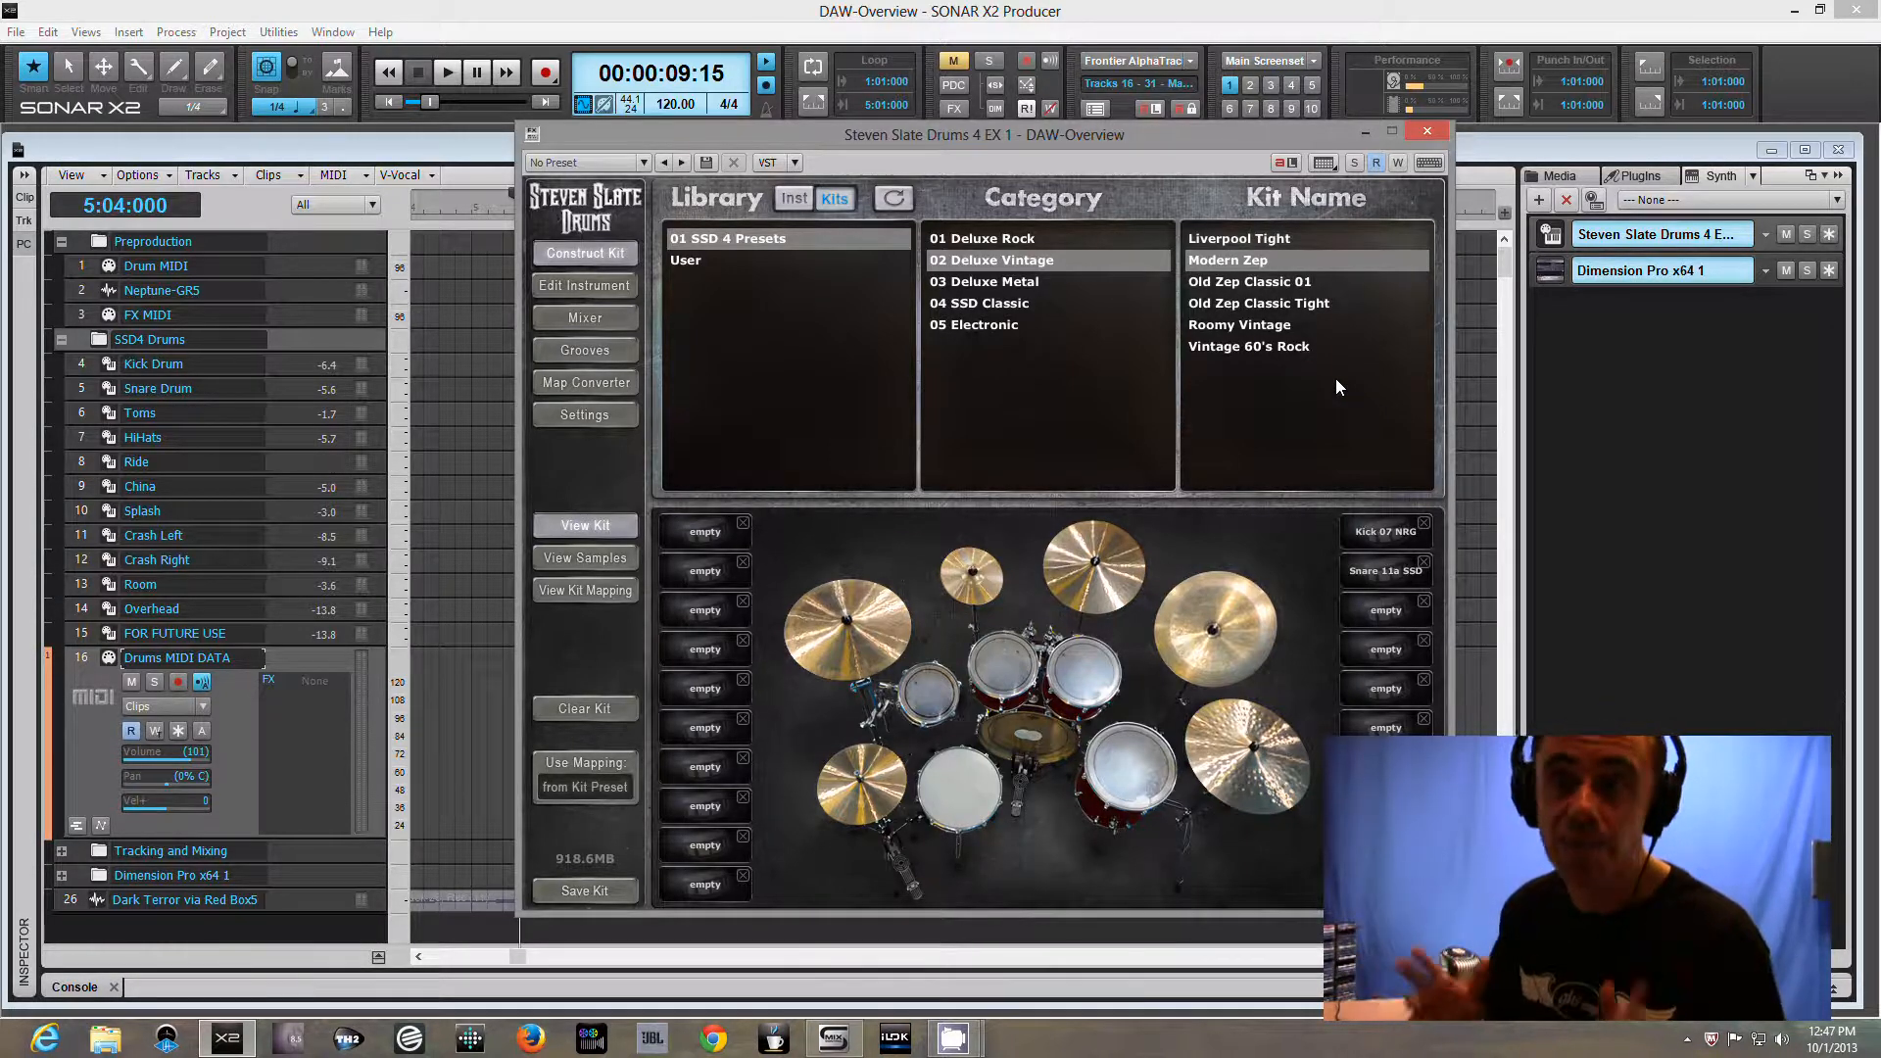
{"action": "left_click", "coordinate": [1259, 284]}
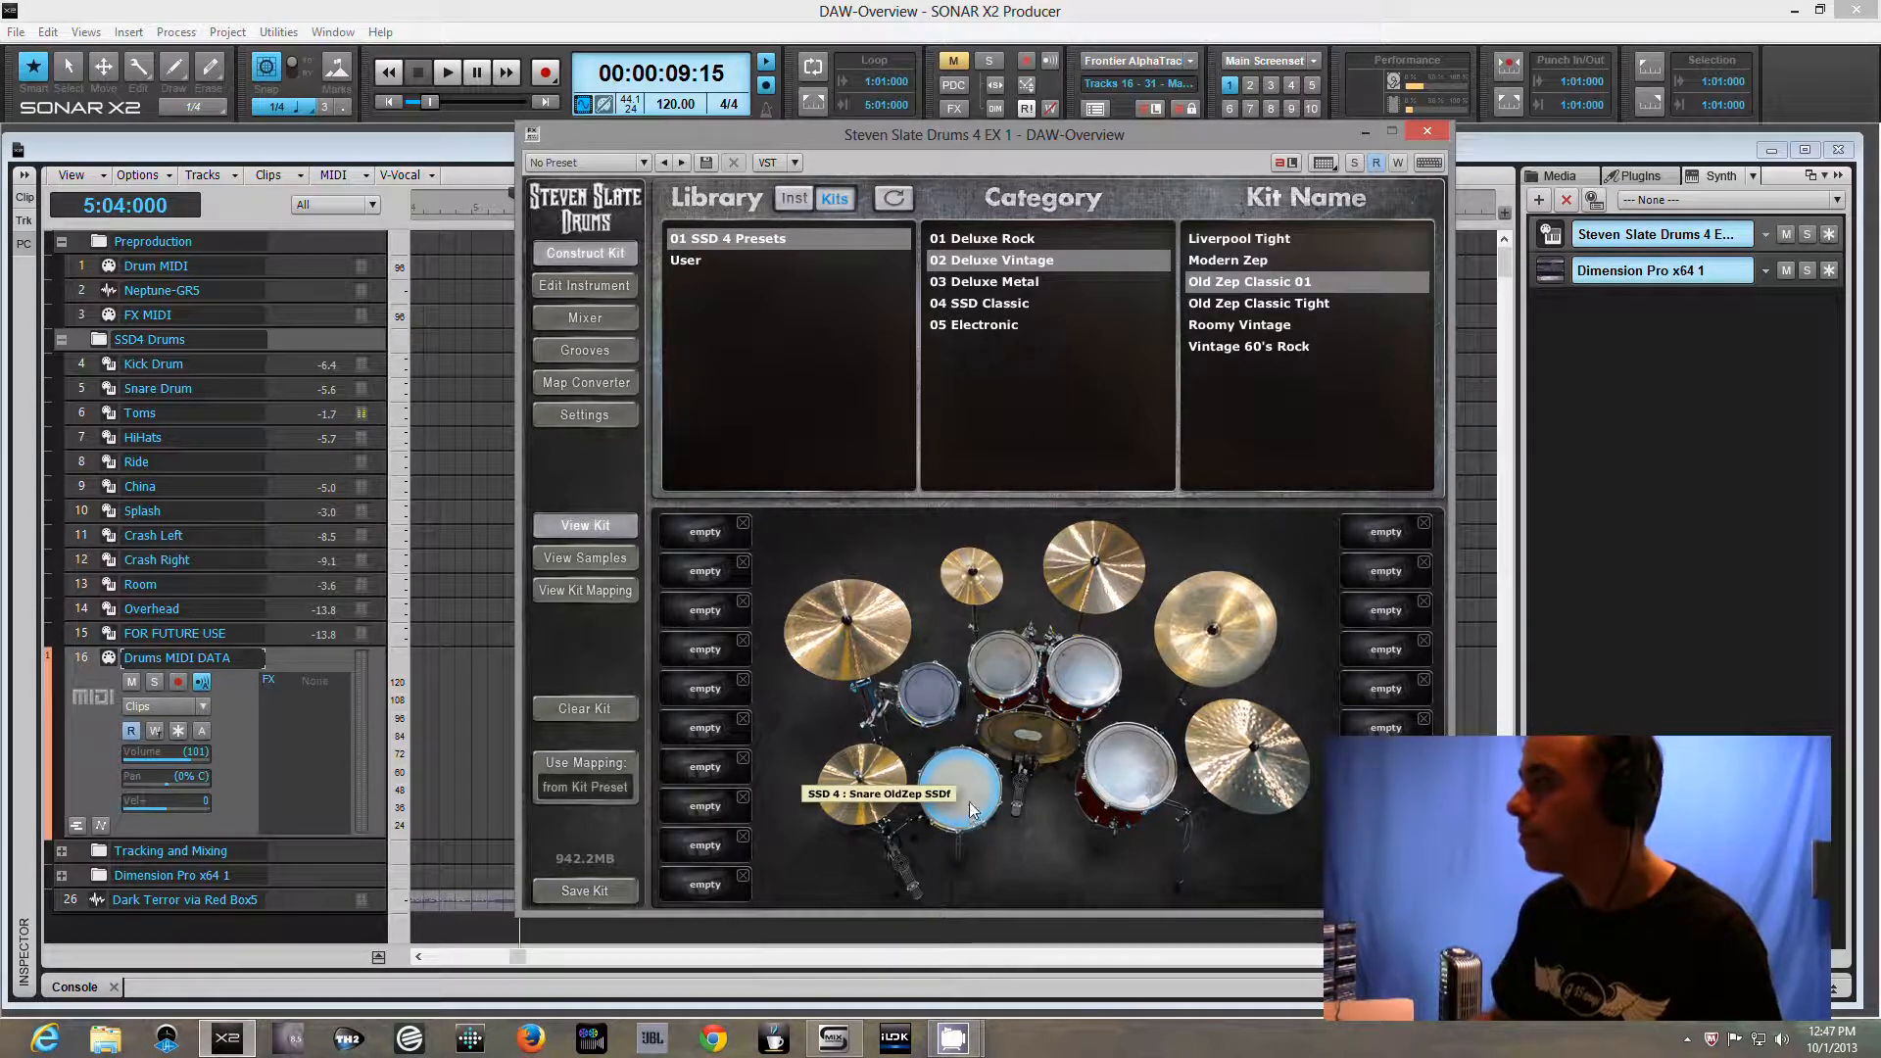
Audition the toms of the loaded kit one after another, ending with the floor tom
{"action": "left_click", "coordinate": [931, 699]}
{"action": "left_click", "coordinate": [1001, 683]}
{"action": "left_click", "coordinate": [1084, 695]}
{"action": "left_click", "coordinate": [1117, 764]}
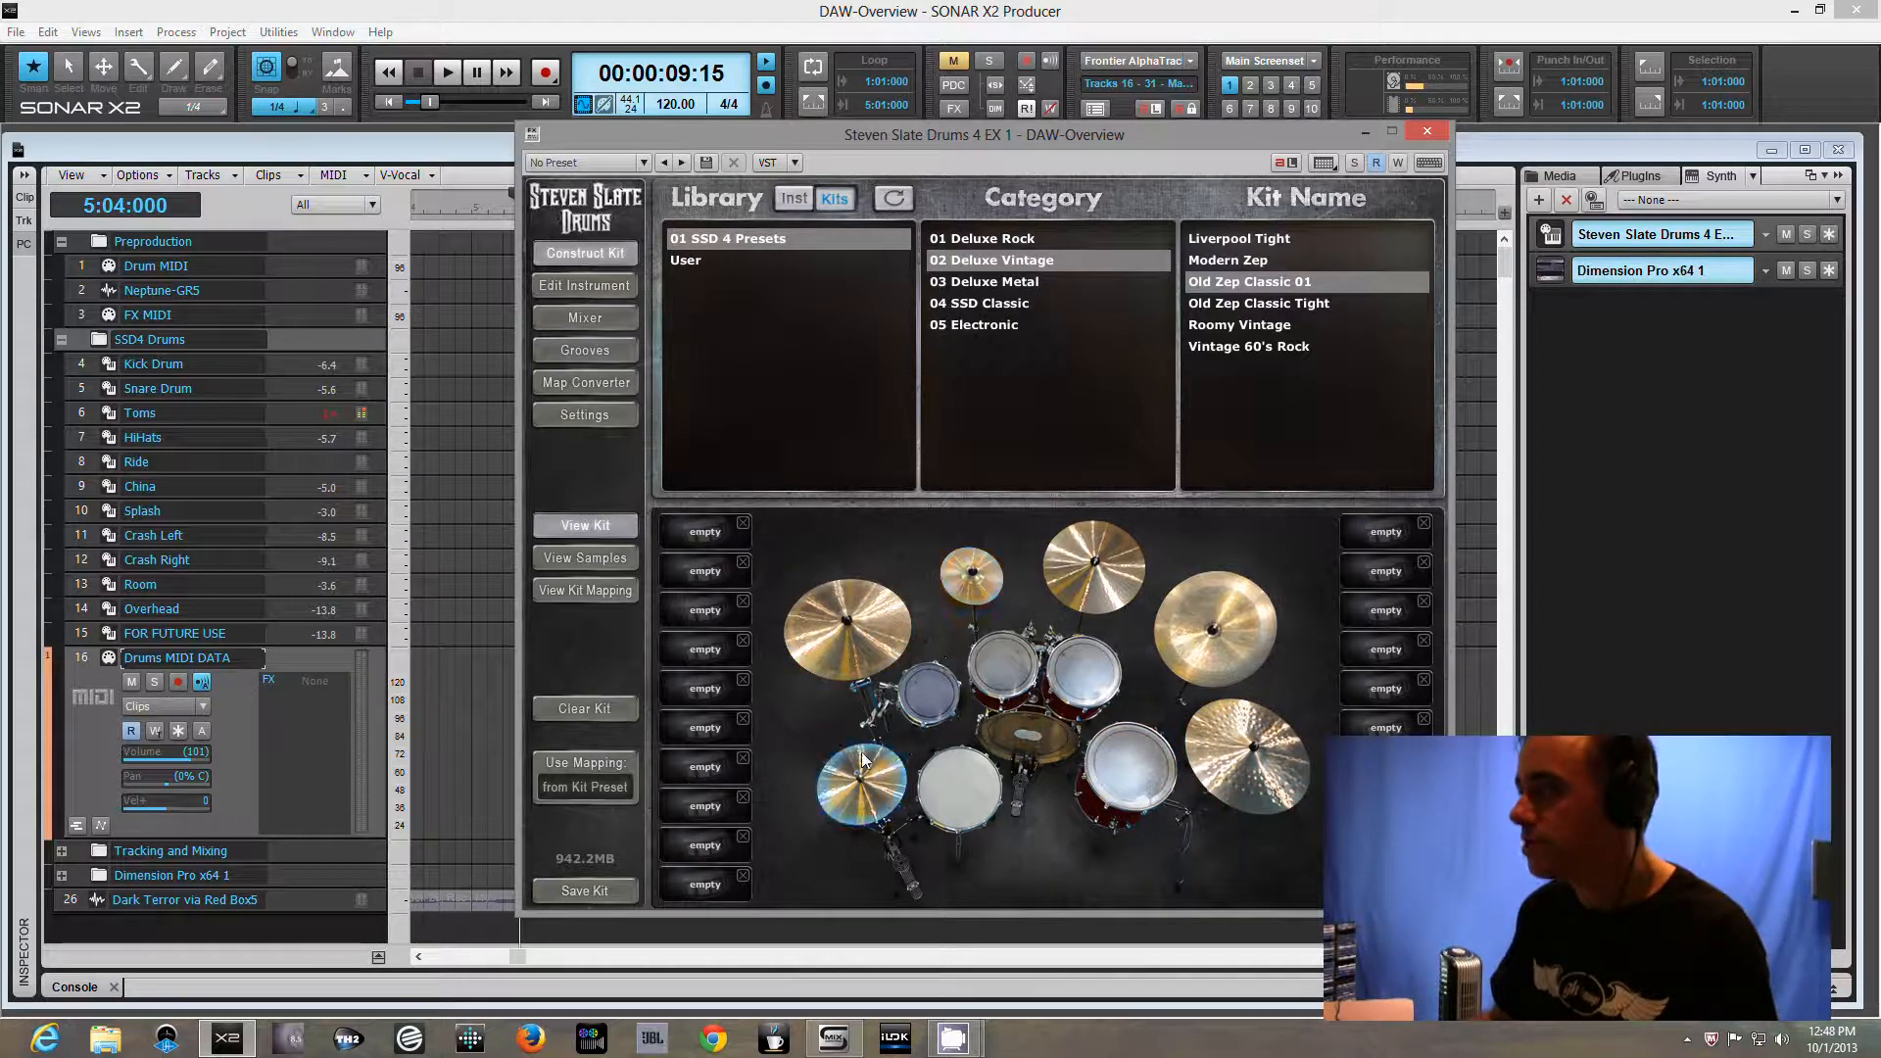
Inspect the hi-hat's instrument settings and the kit's mixer channels, and return to kit construction
{"action": "left_click", "coordinate": [592, 283]}
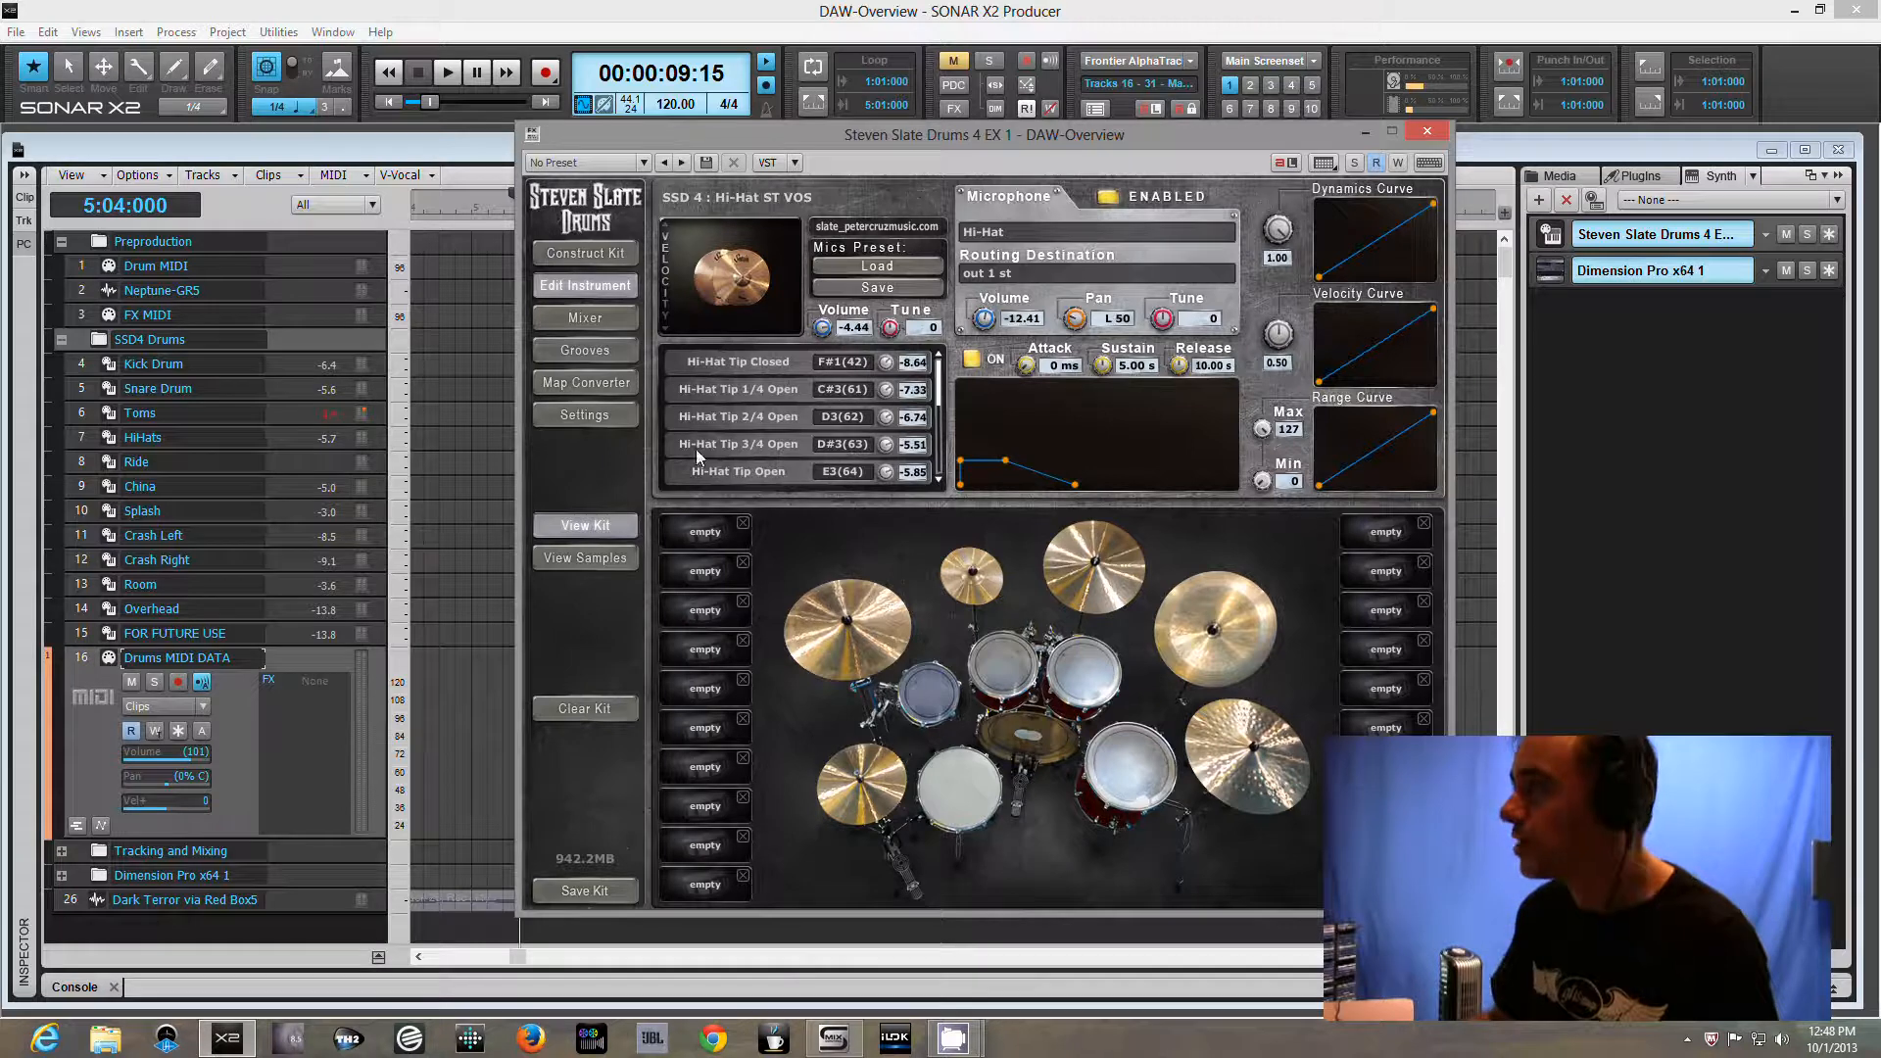
{"action": "left_click", "coordinate": [585, 318]}
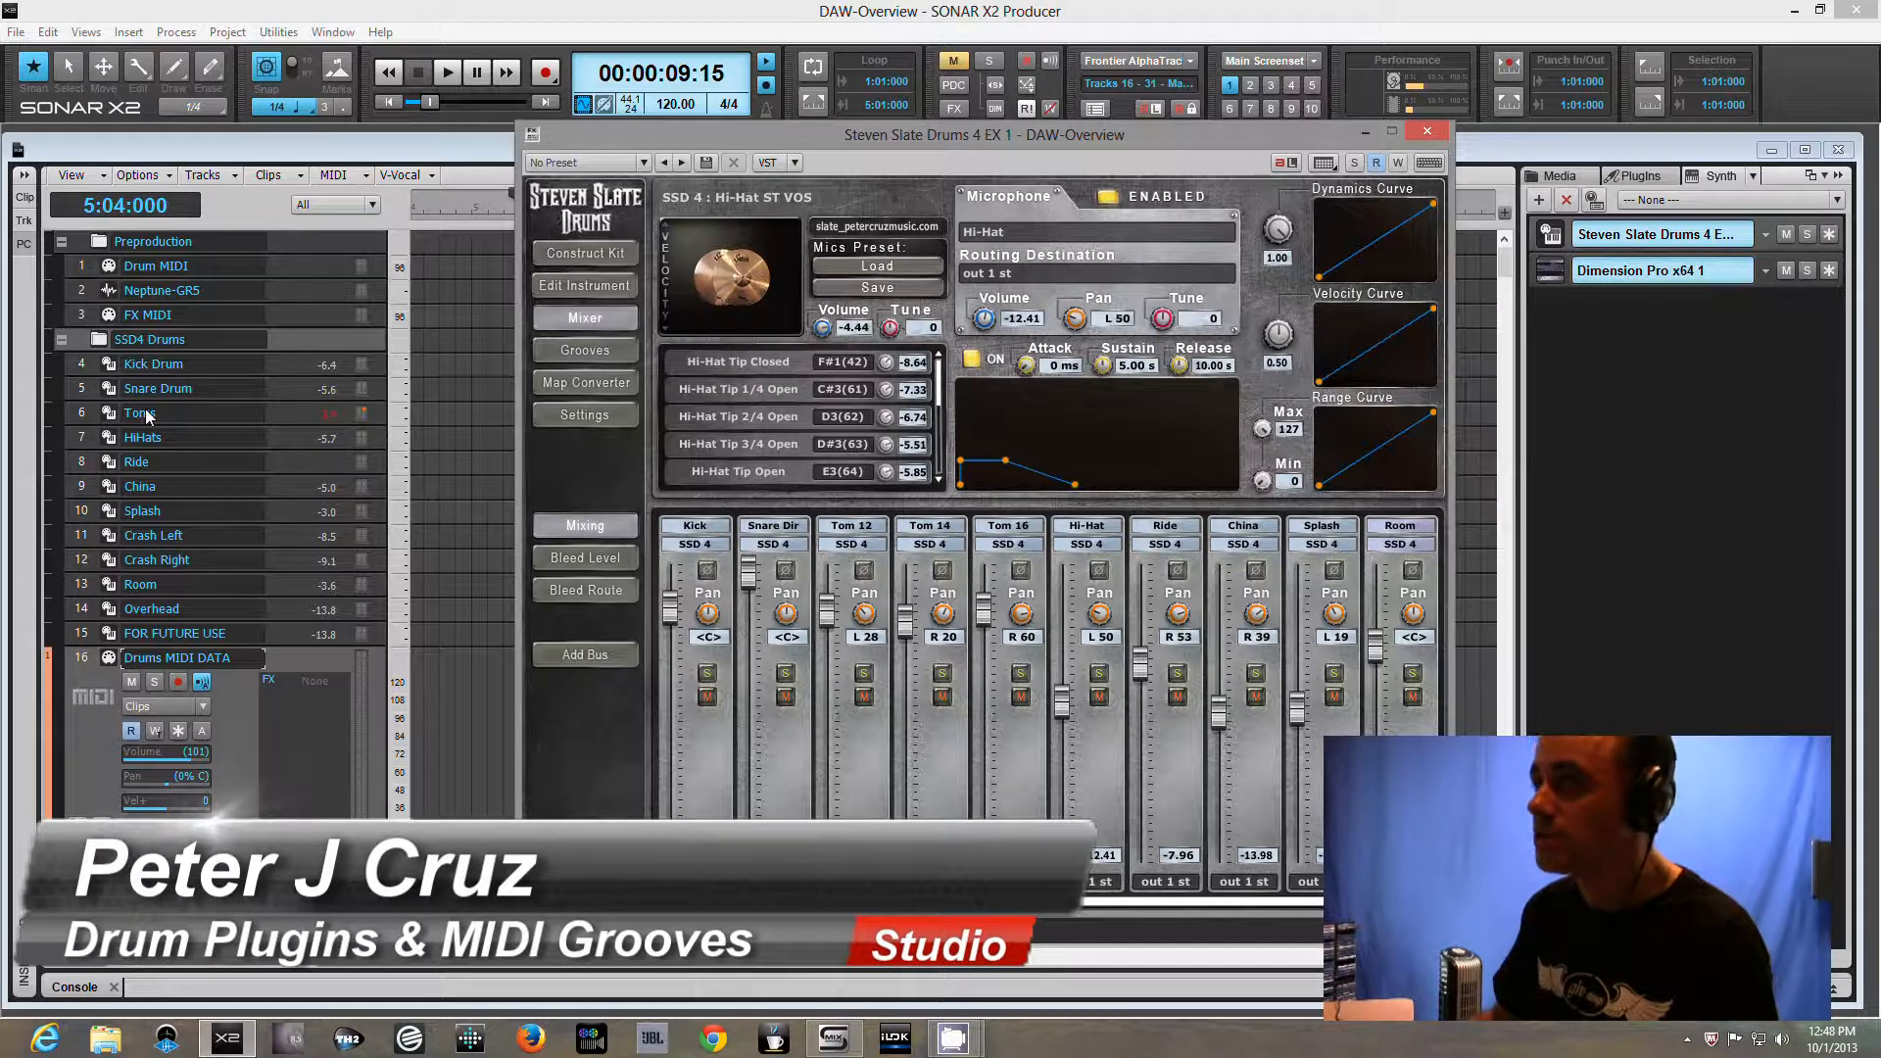
{"action": "left_click", "coordinate": [585, 253]}
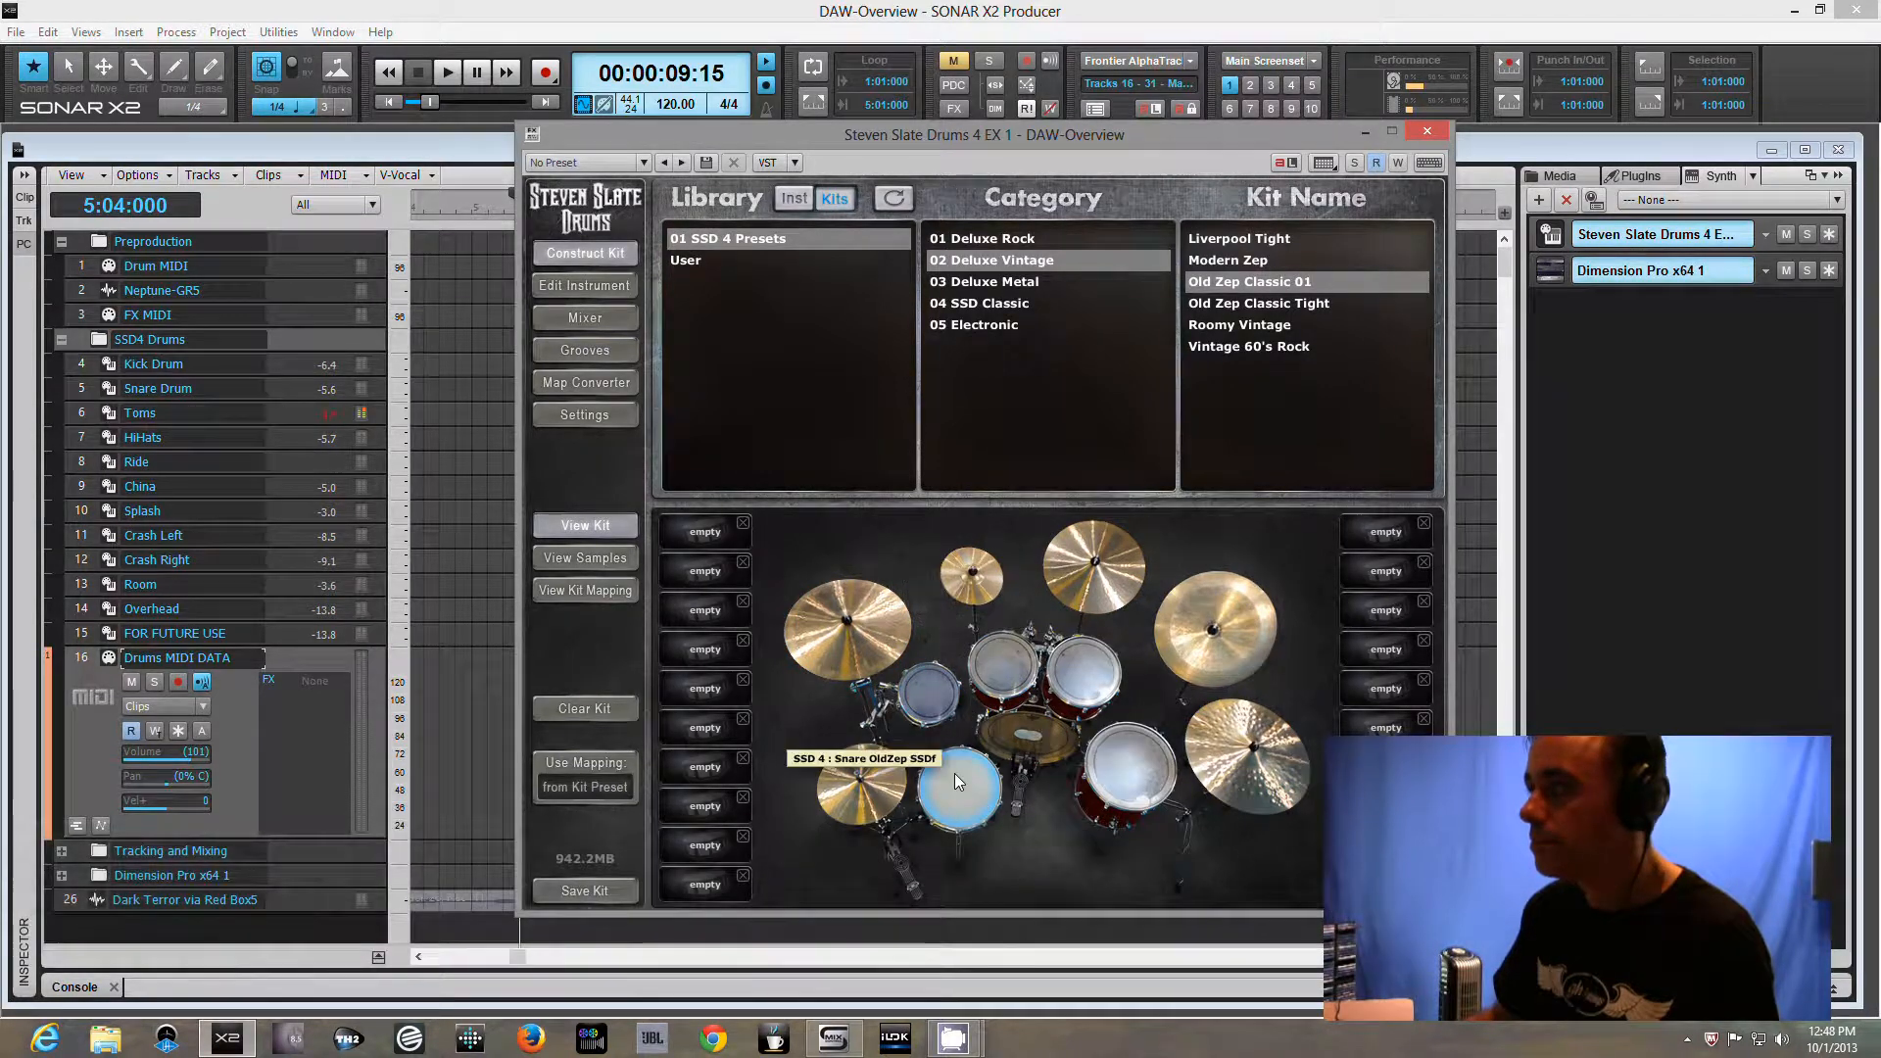
Expand the Toms track and audition the Bridge 03 groove from 44 085 Rock in SSD Classic Grooves
{"action": "left_click", "coordinate": [306, 411]}
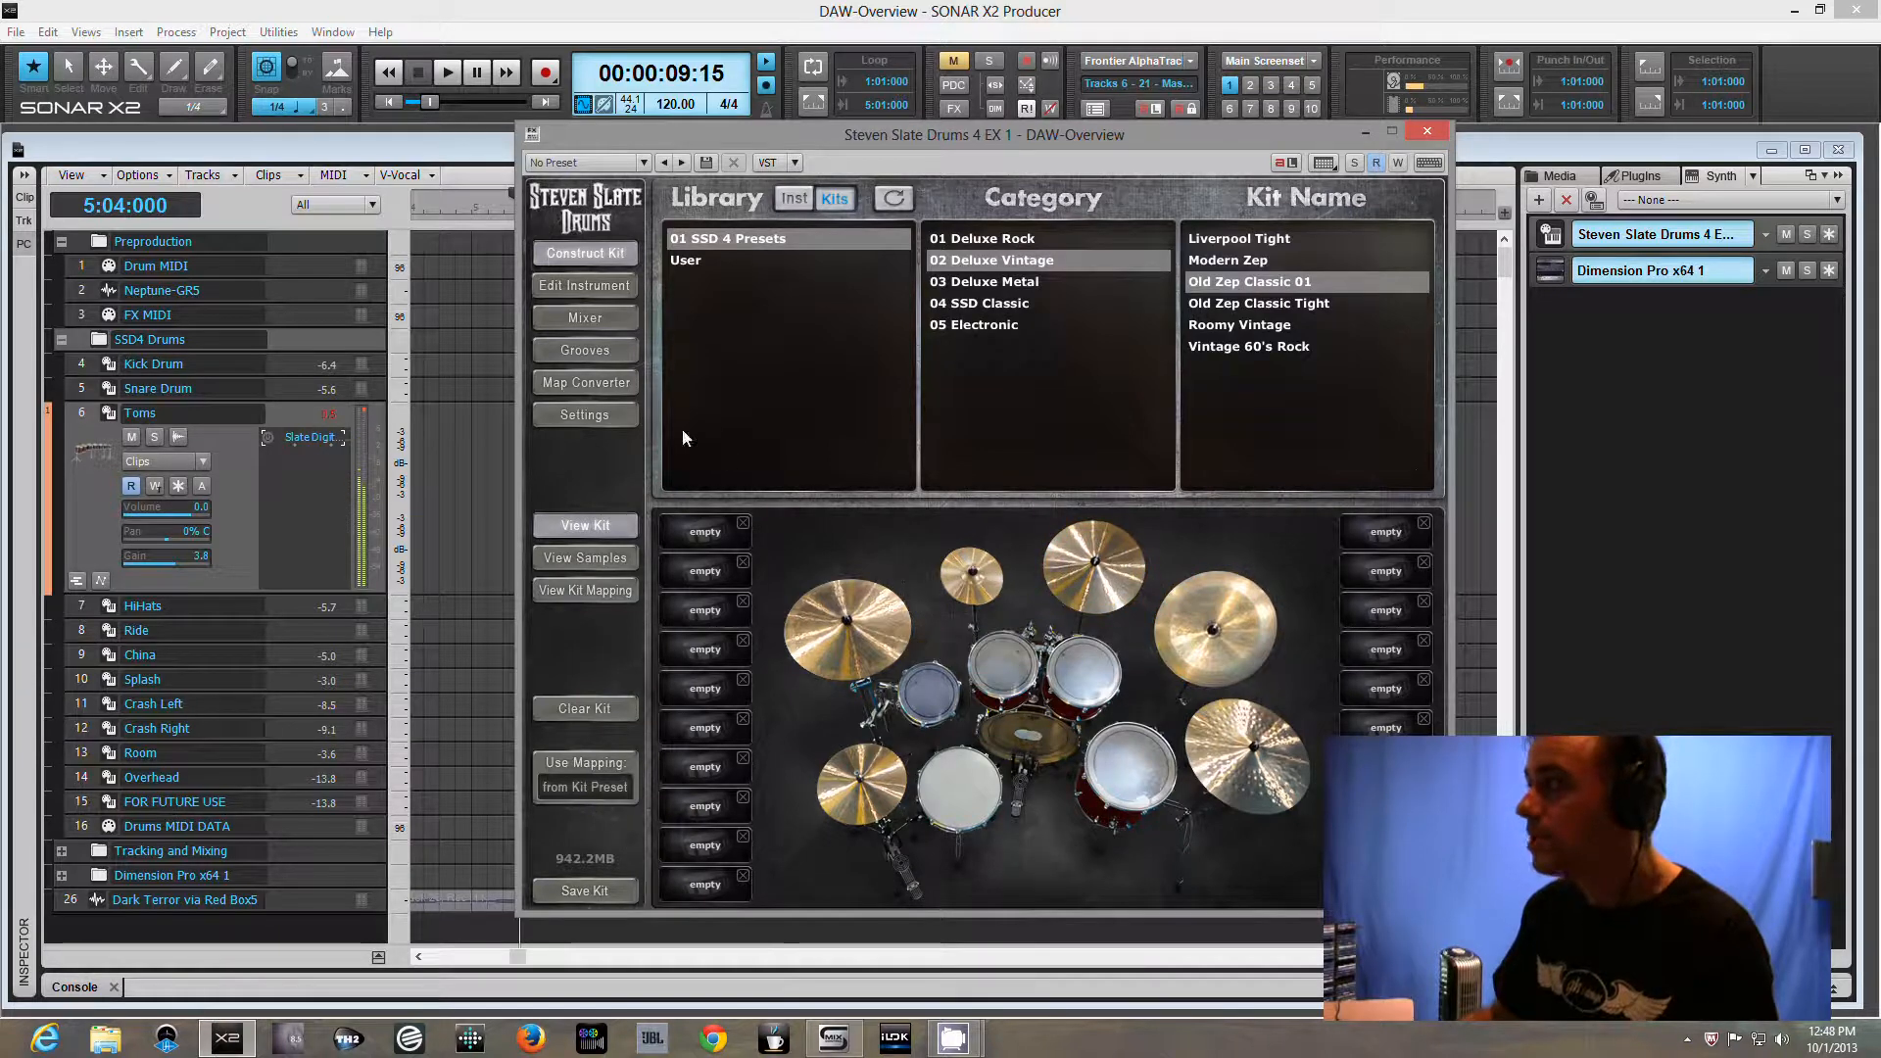
{"action": "left_click", "coordinate": [600, 350]}
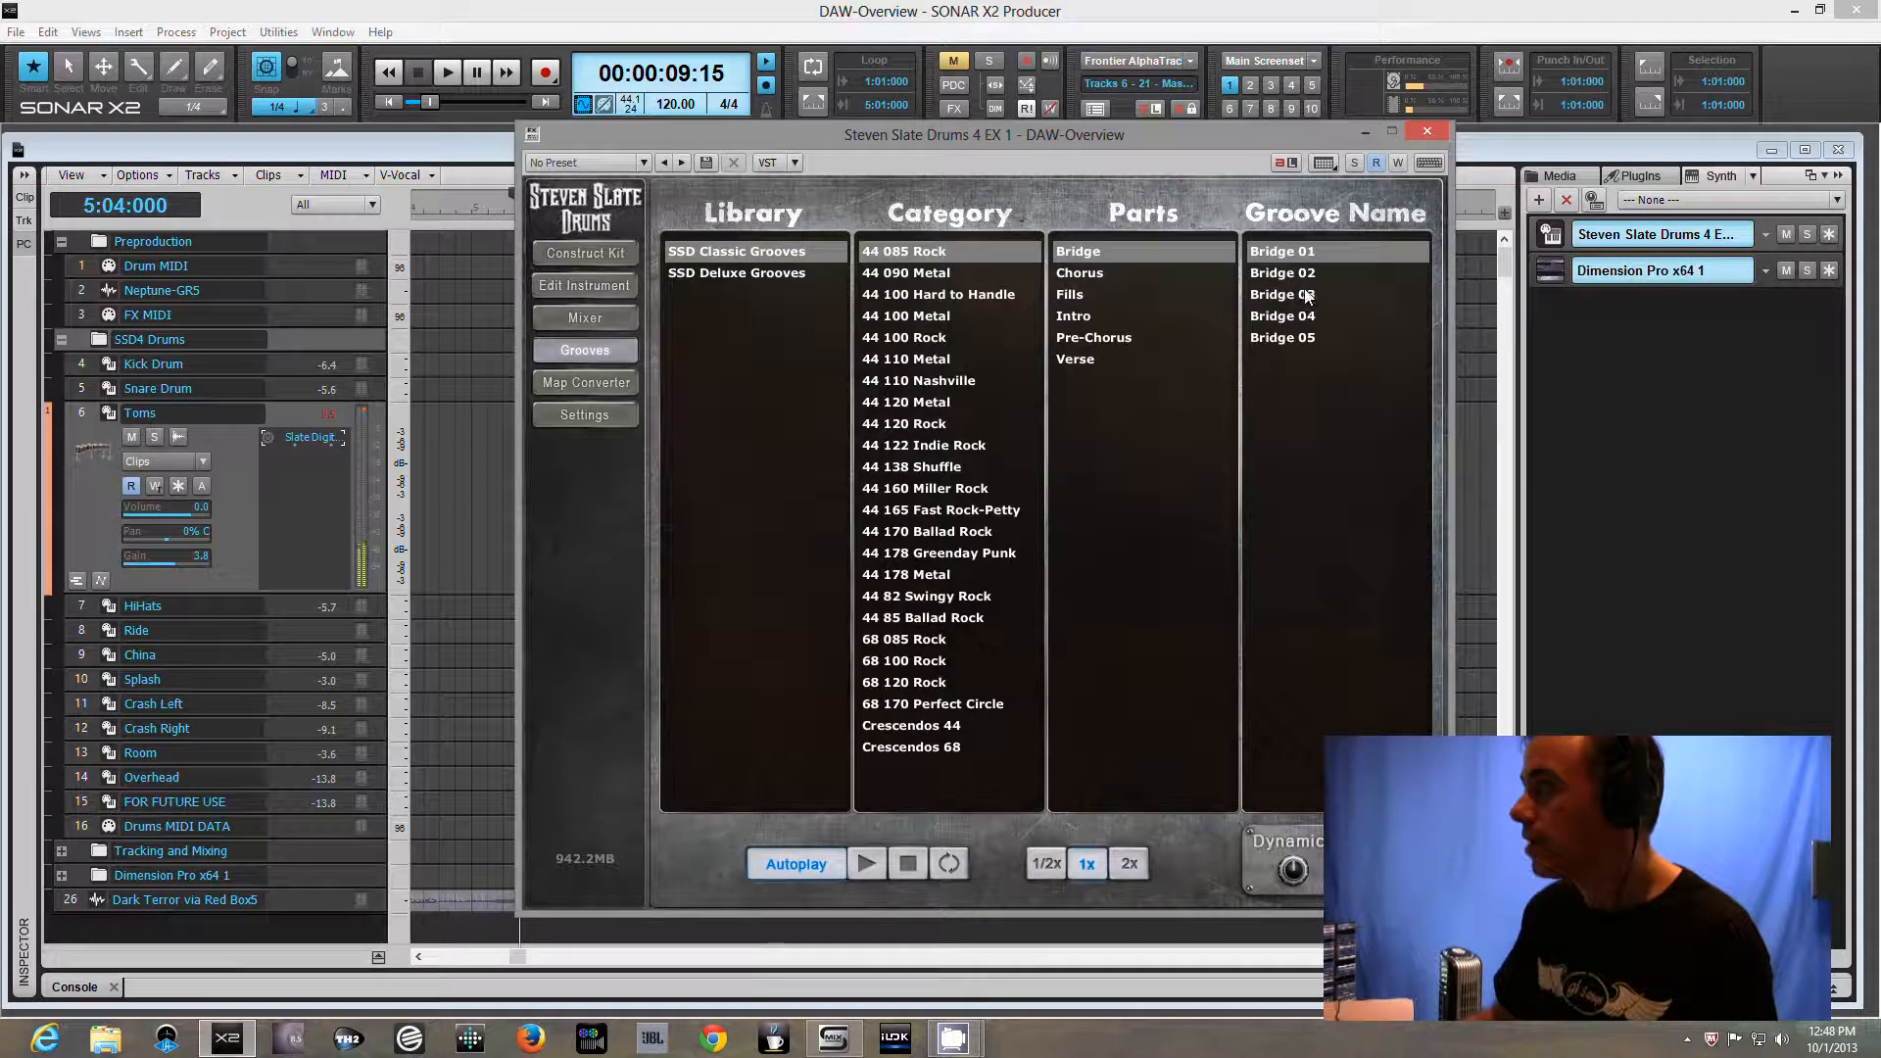
{"action": "left_click", "coordinate": [1274, 297]}
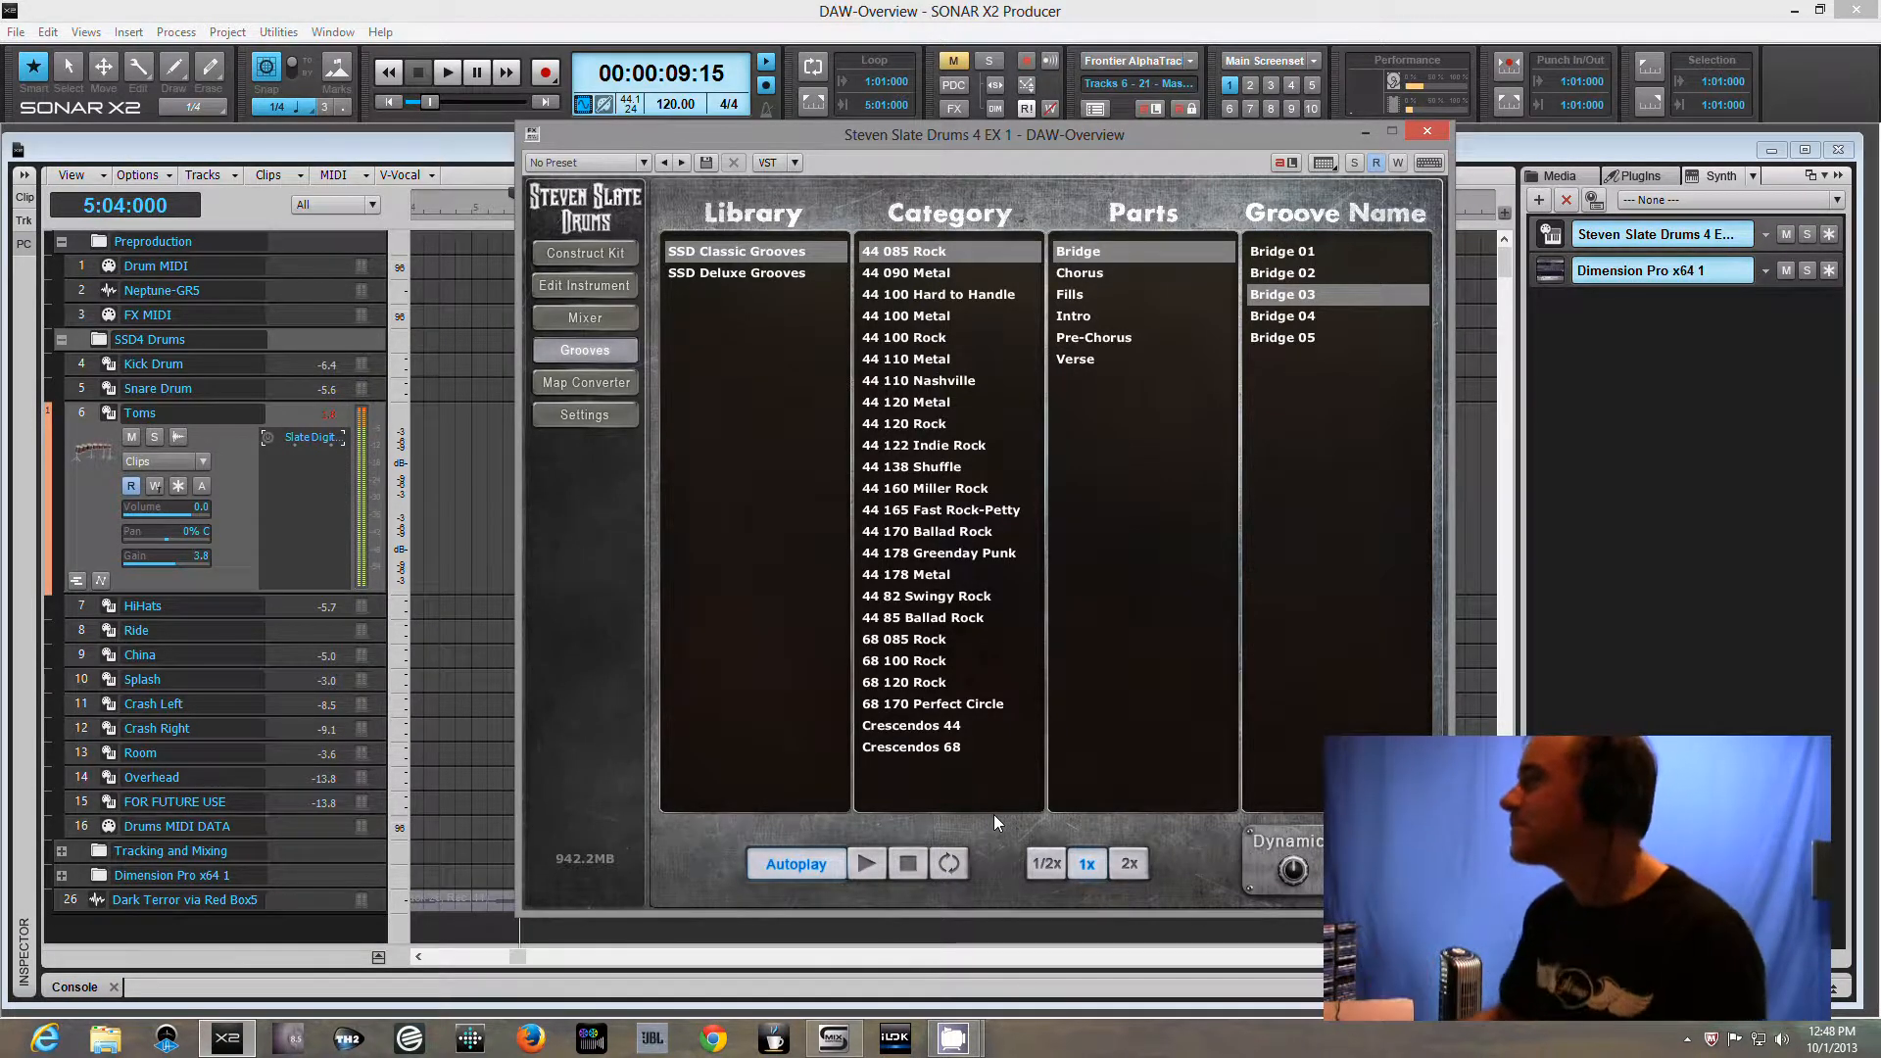
{"action": "left_click", "coordinate": [903, 864]}
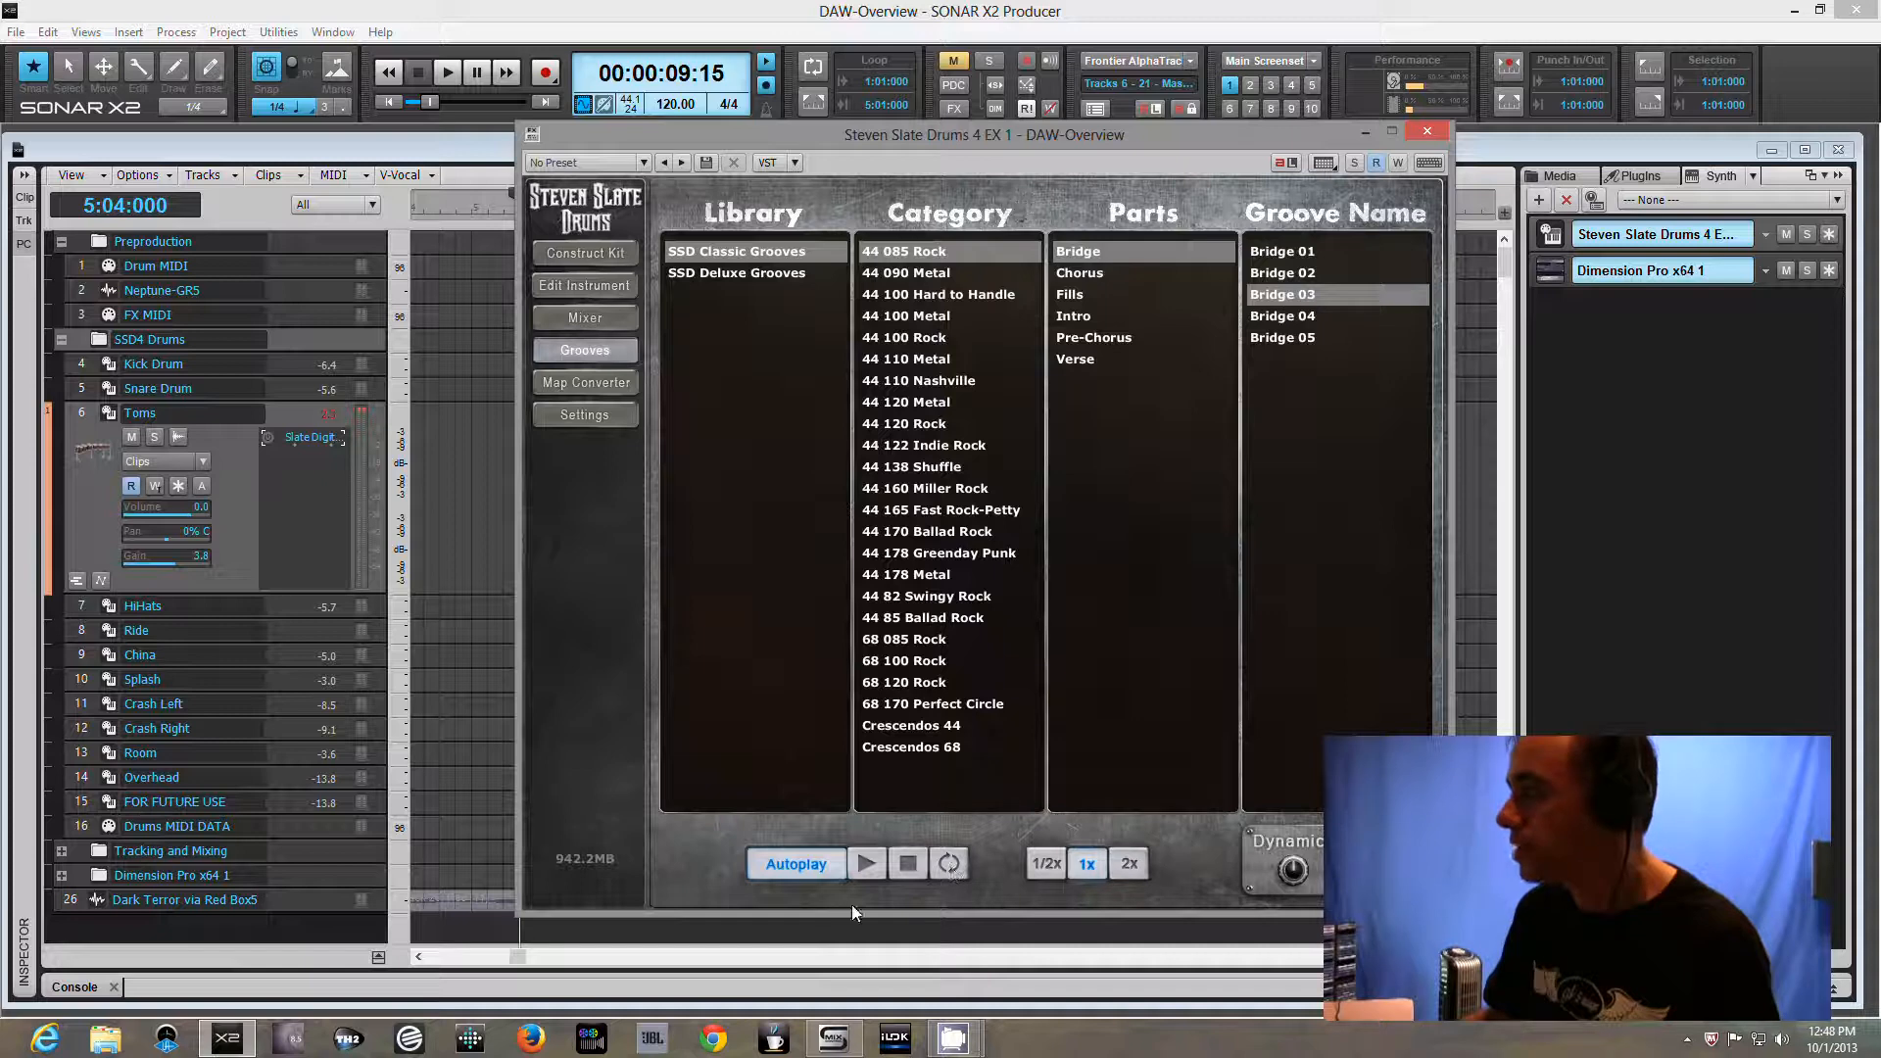
{"action": "left_click", "coordinate": [856, 867]}
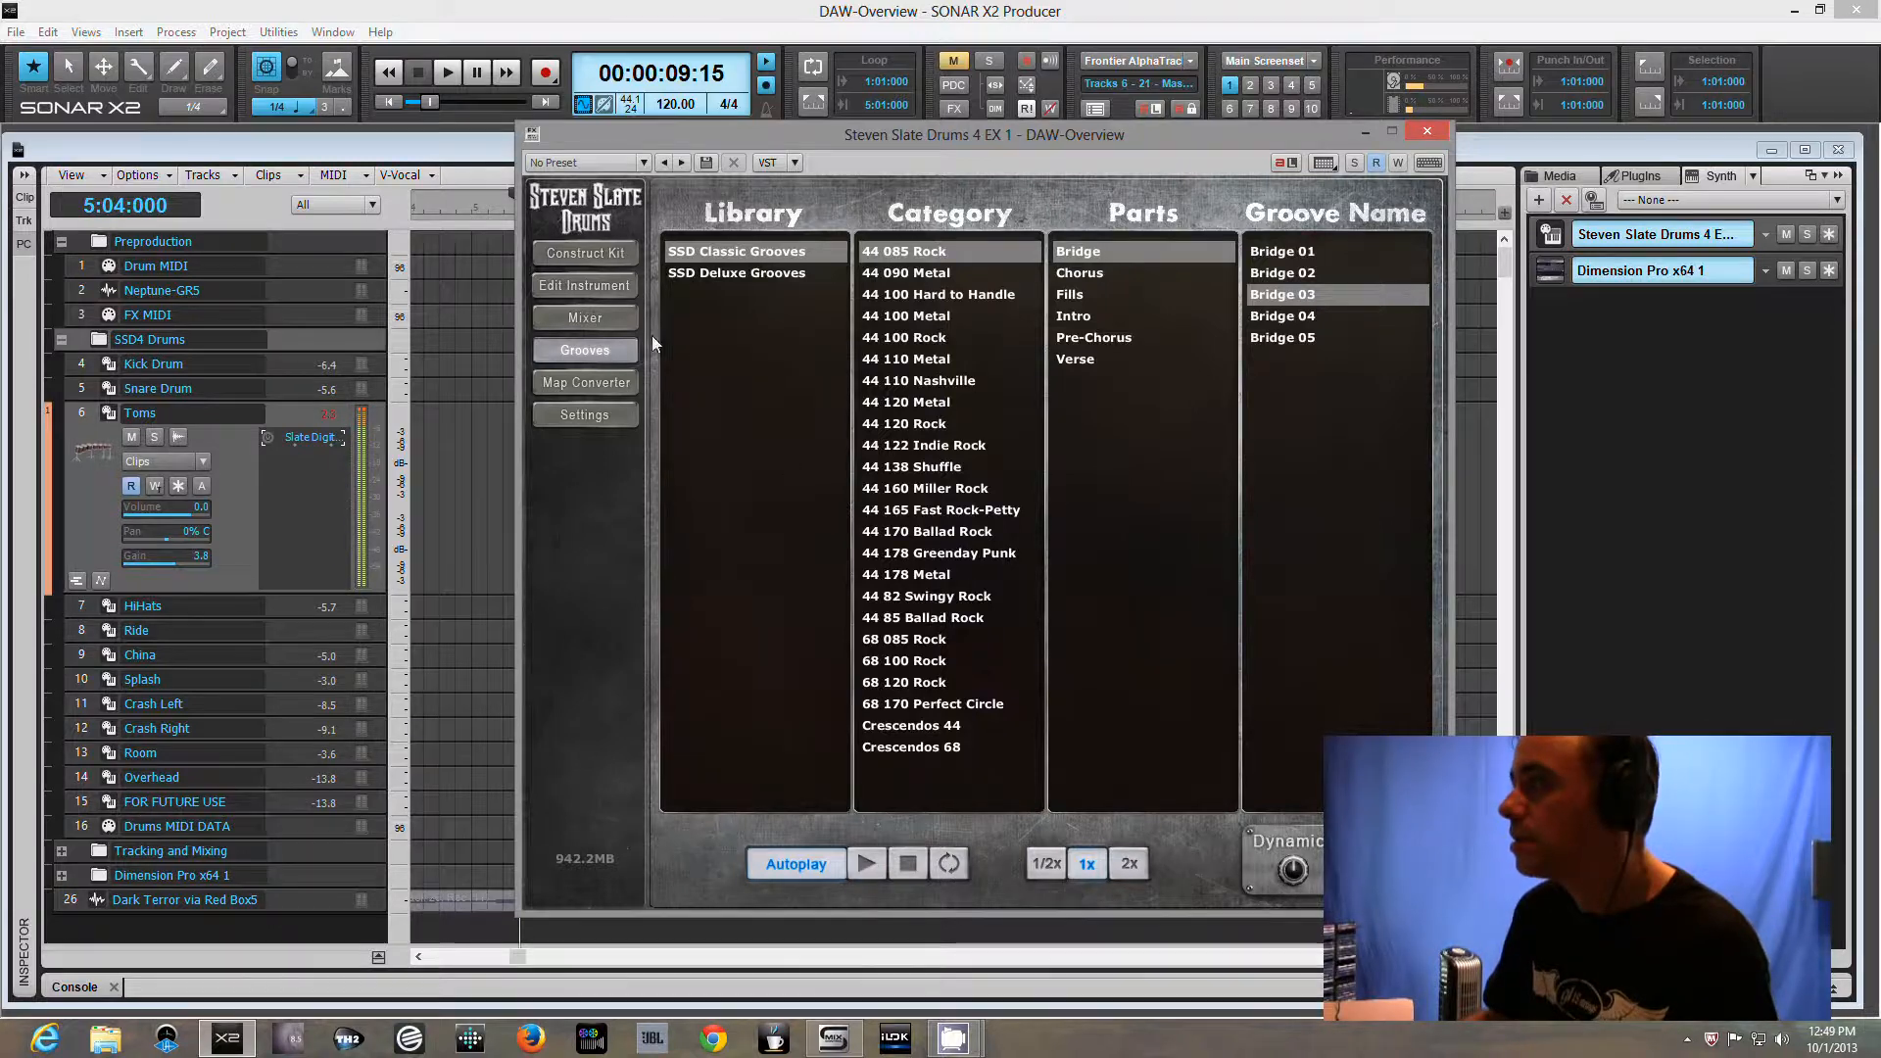
Examine the mixer's channel outputs and the list of output options for the kick channel
{"action": "left_click", "coordinate": [595, 320]}
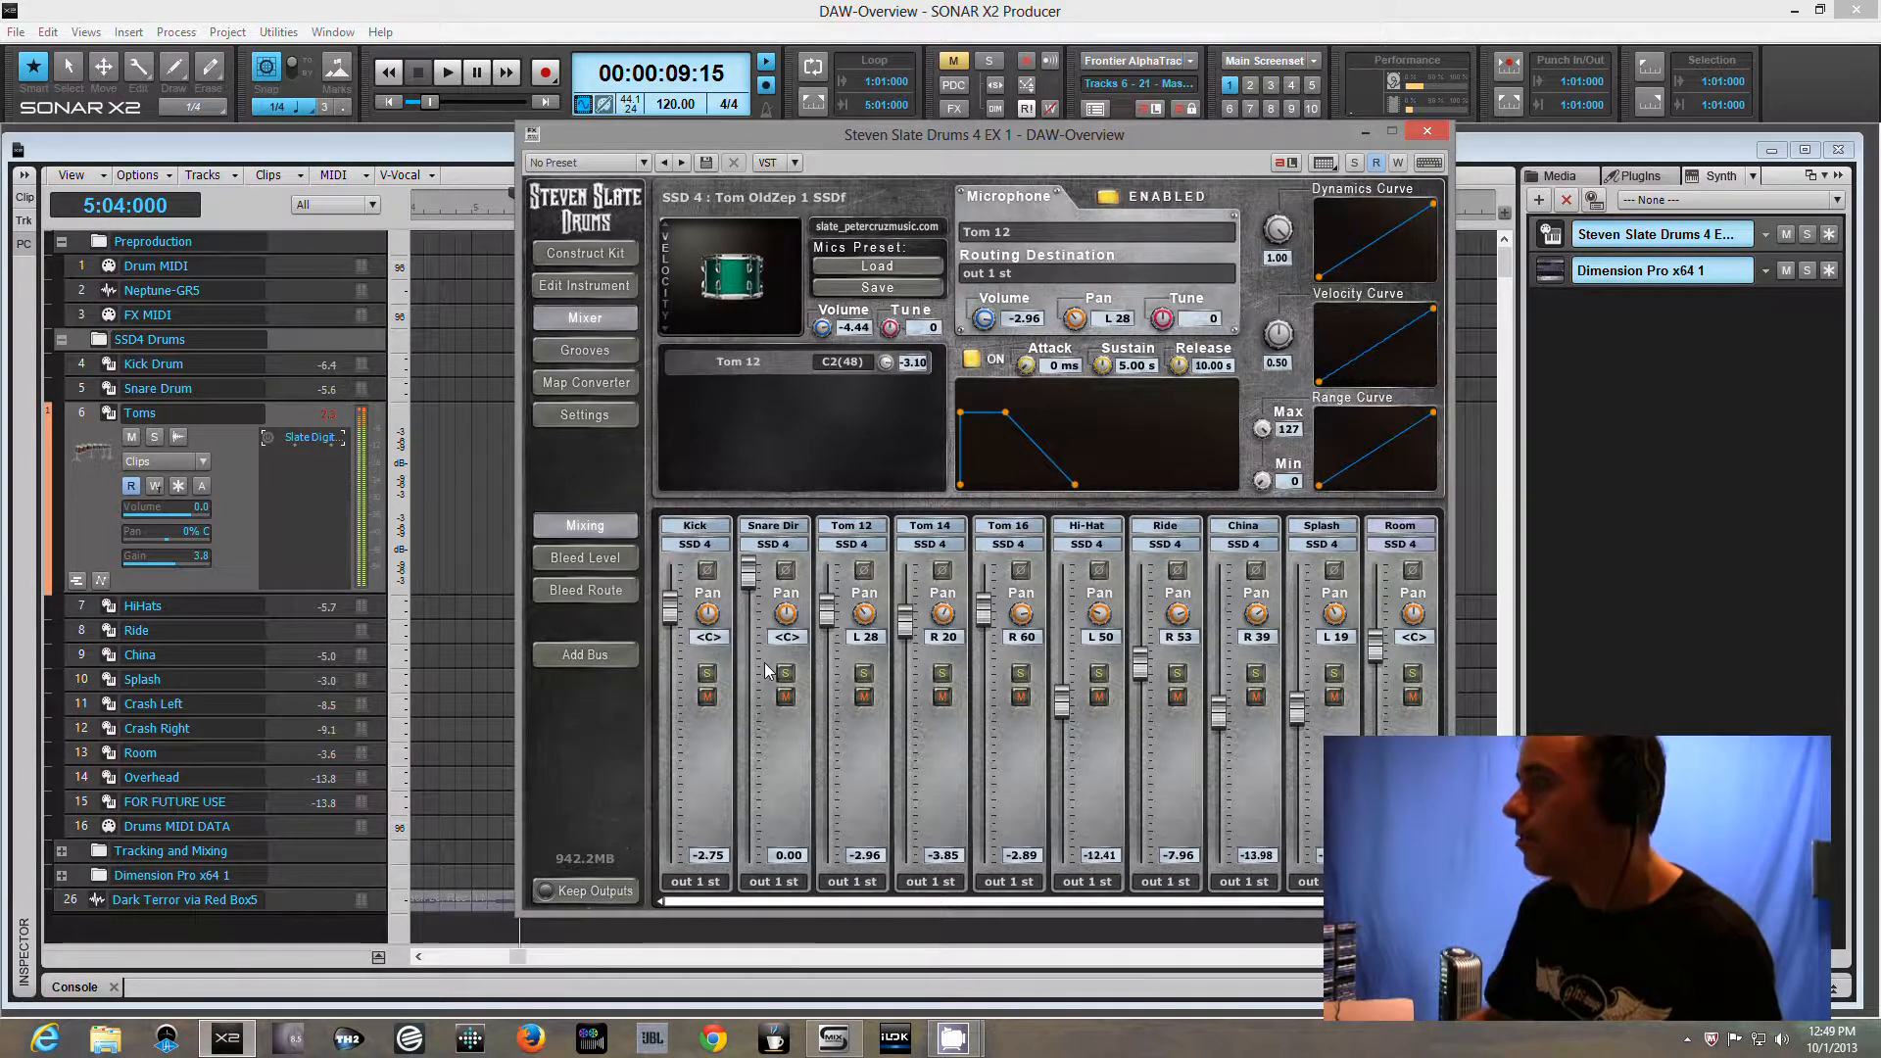
{"action": "left_click", "coordinate": [578, 252]}
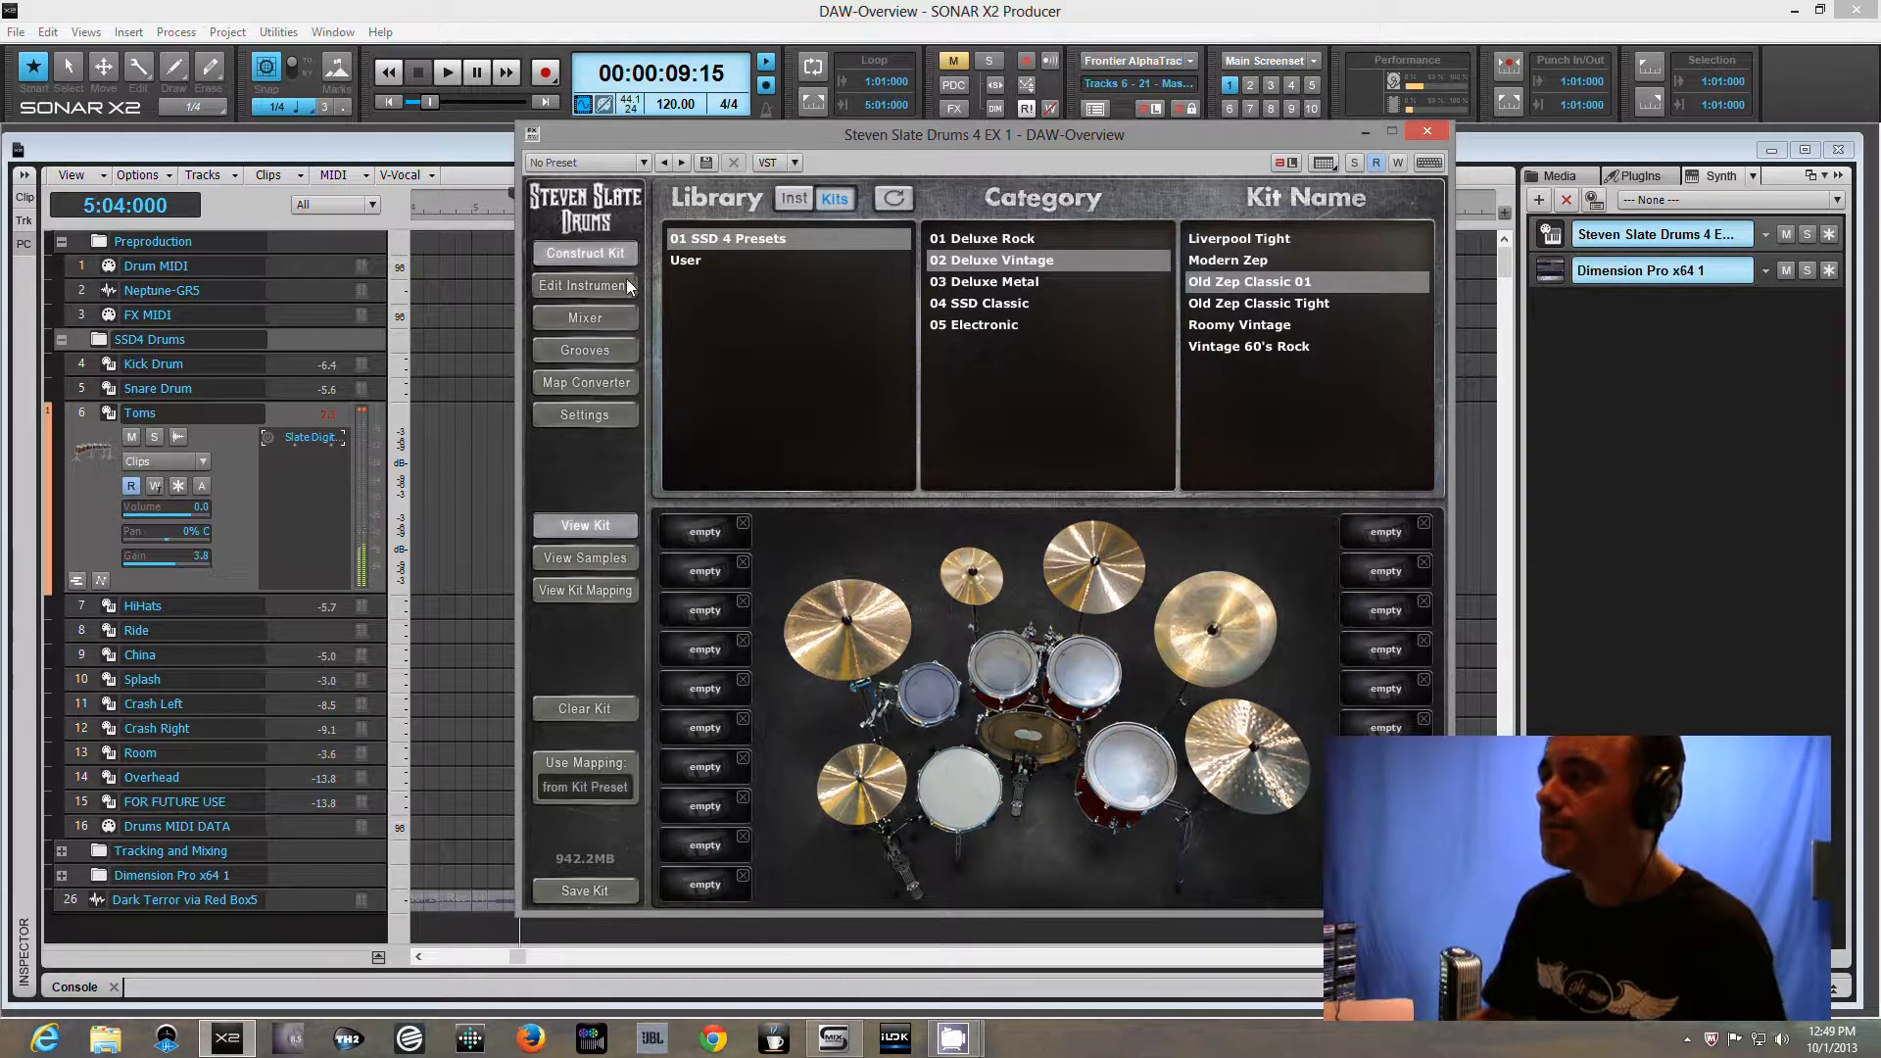
{"action": "left_click", "coordinate": [588, 315]}
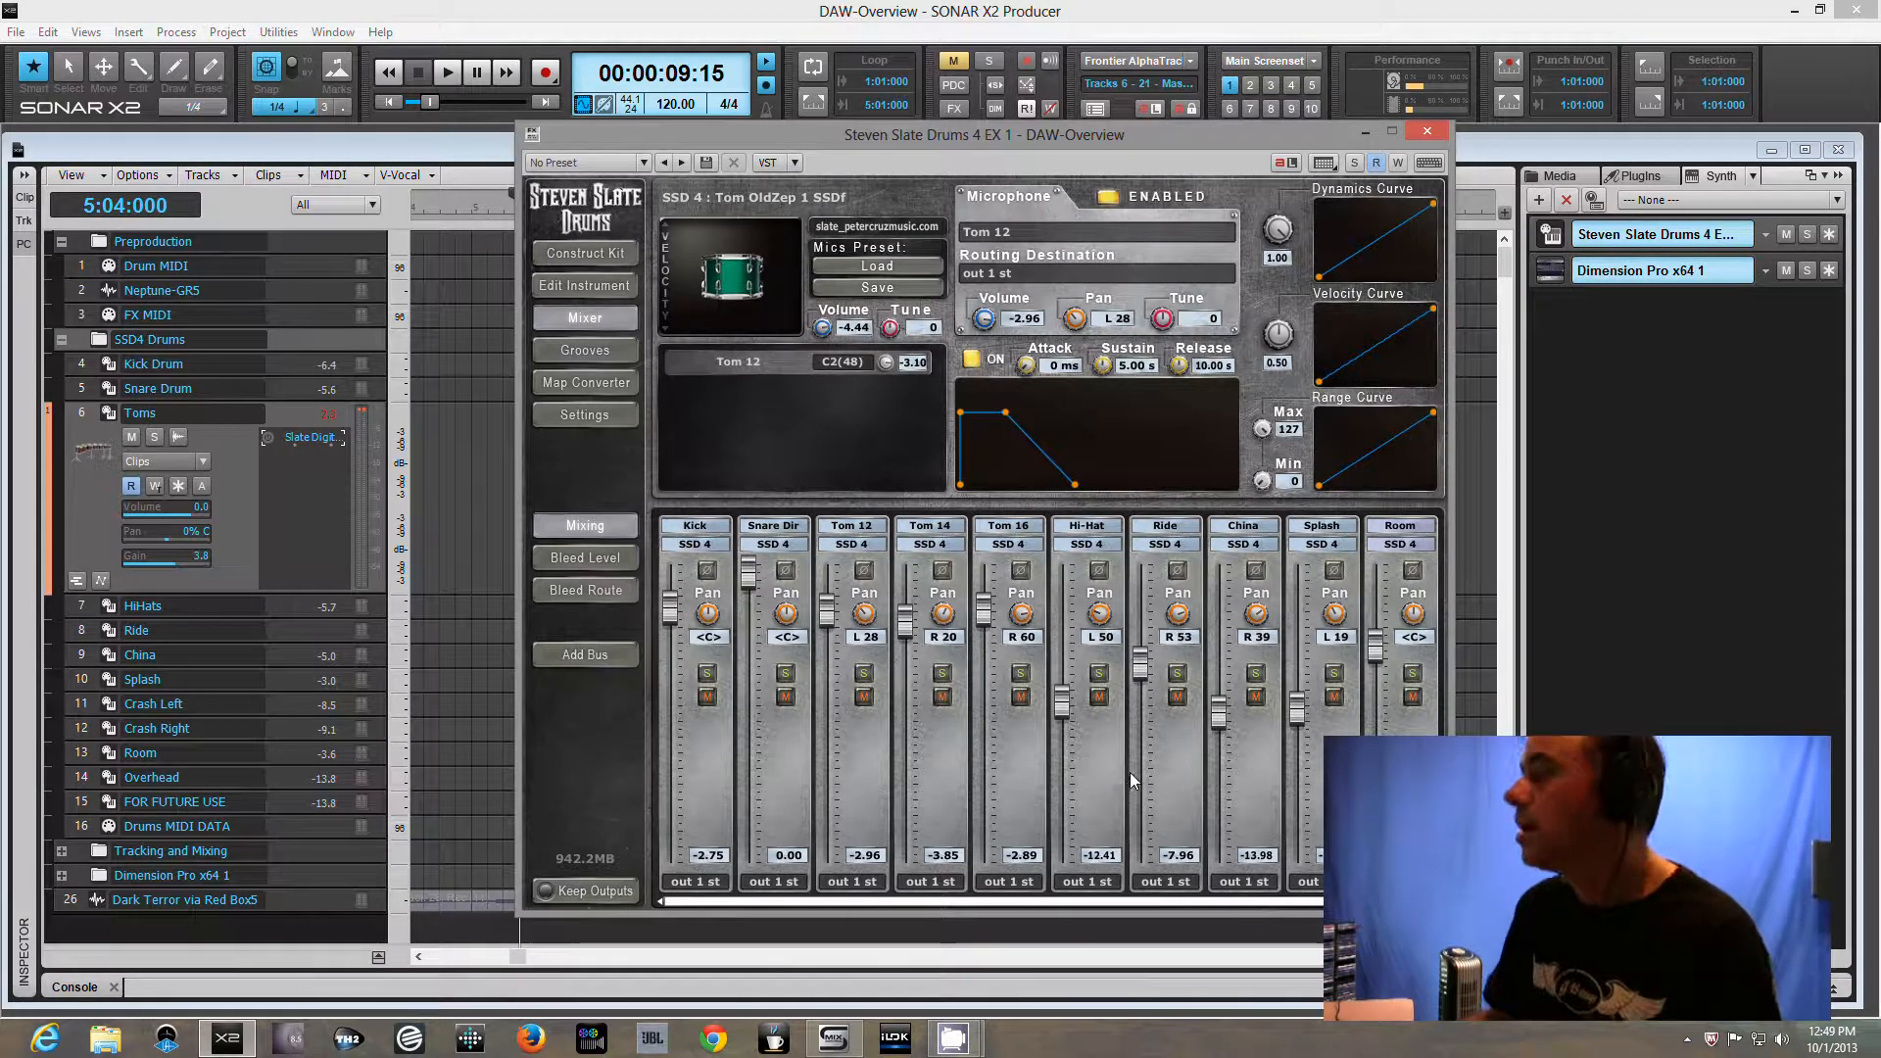
{"action": "left_click", "coordinate": [695, 883]}
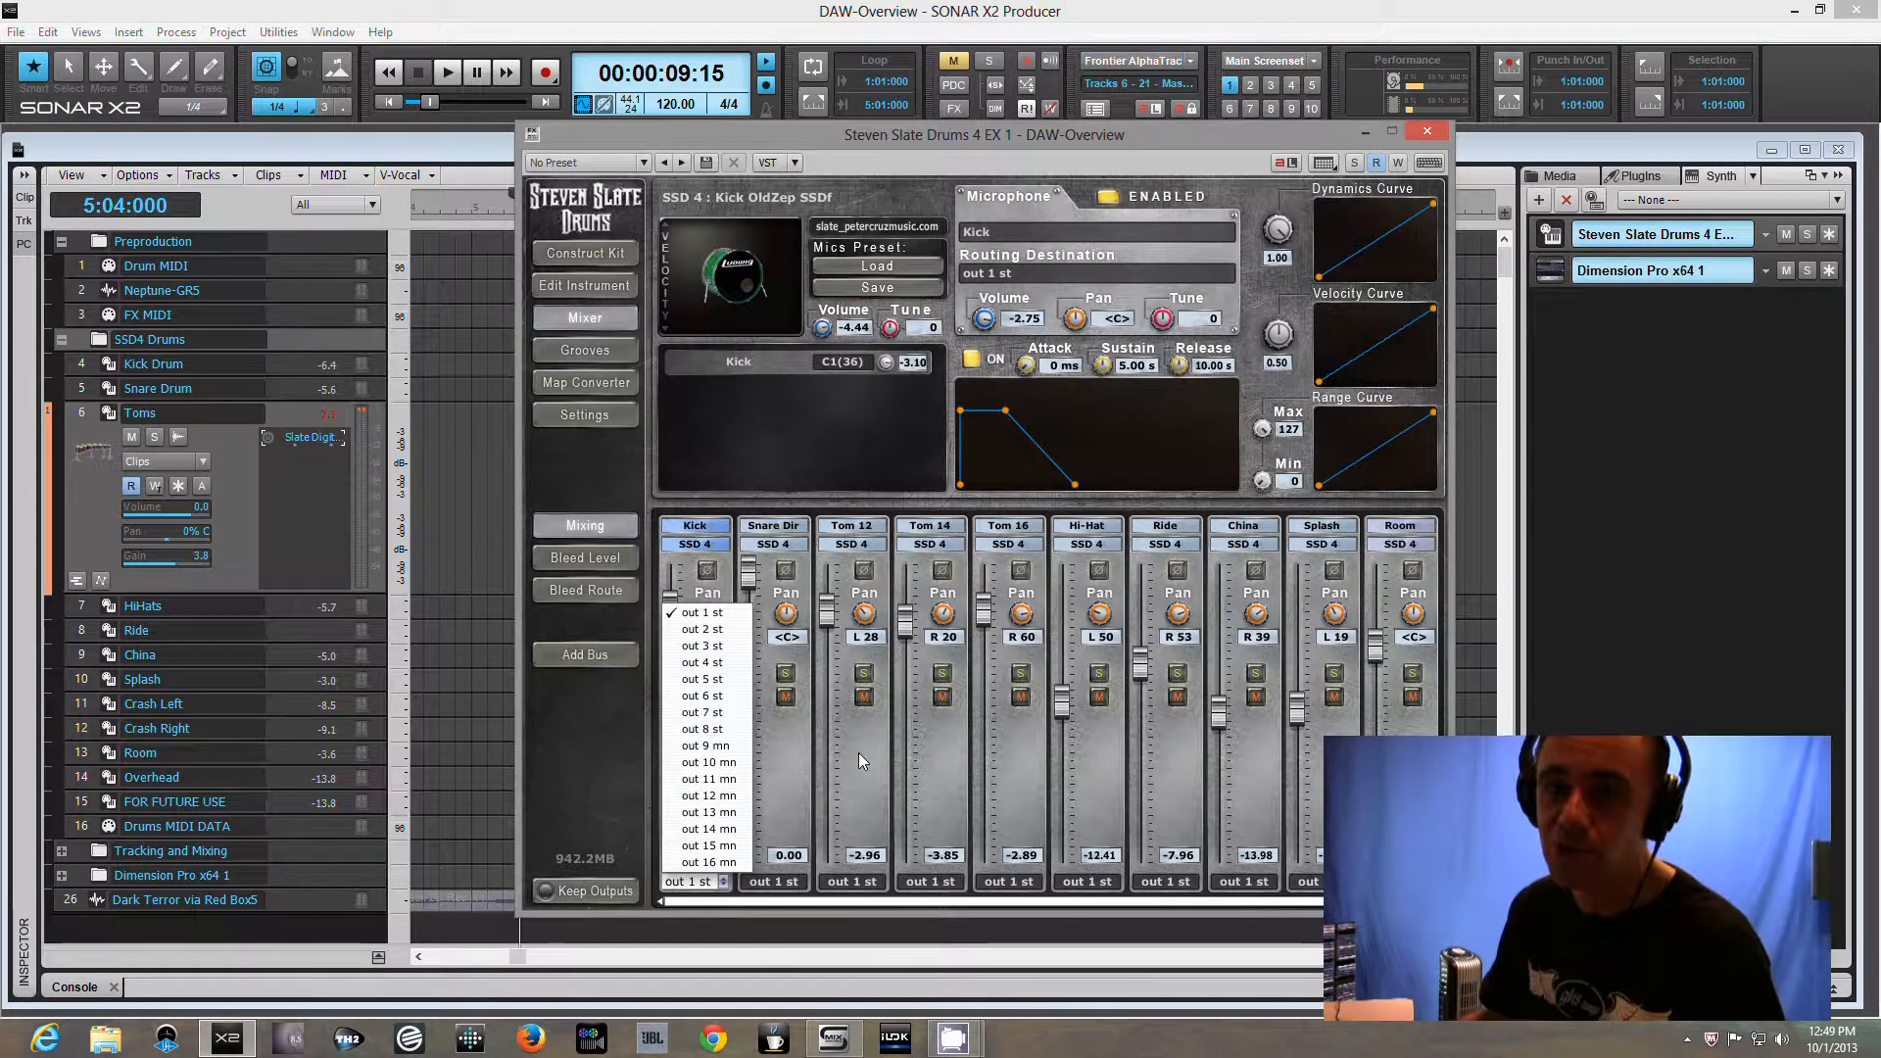
{"action": "left_click", "coordinate": [884, 751]}
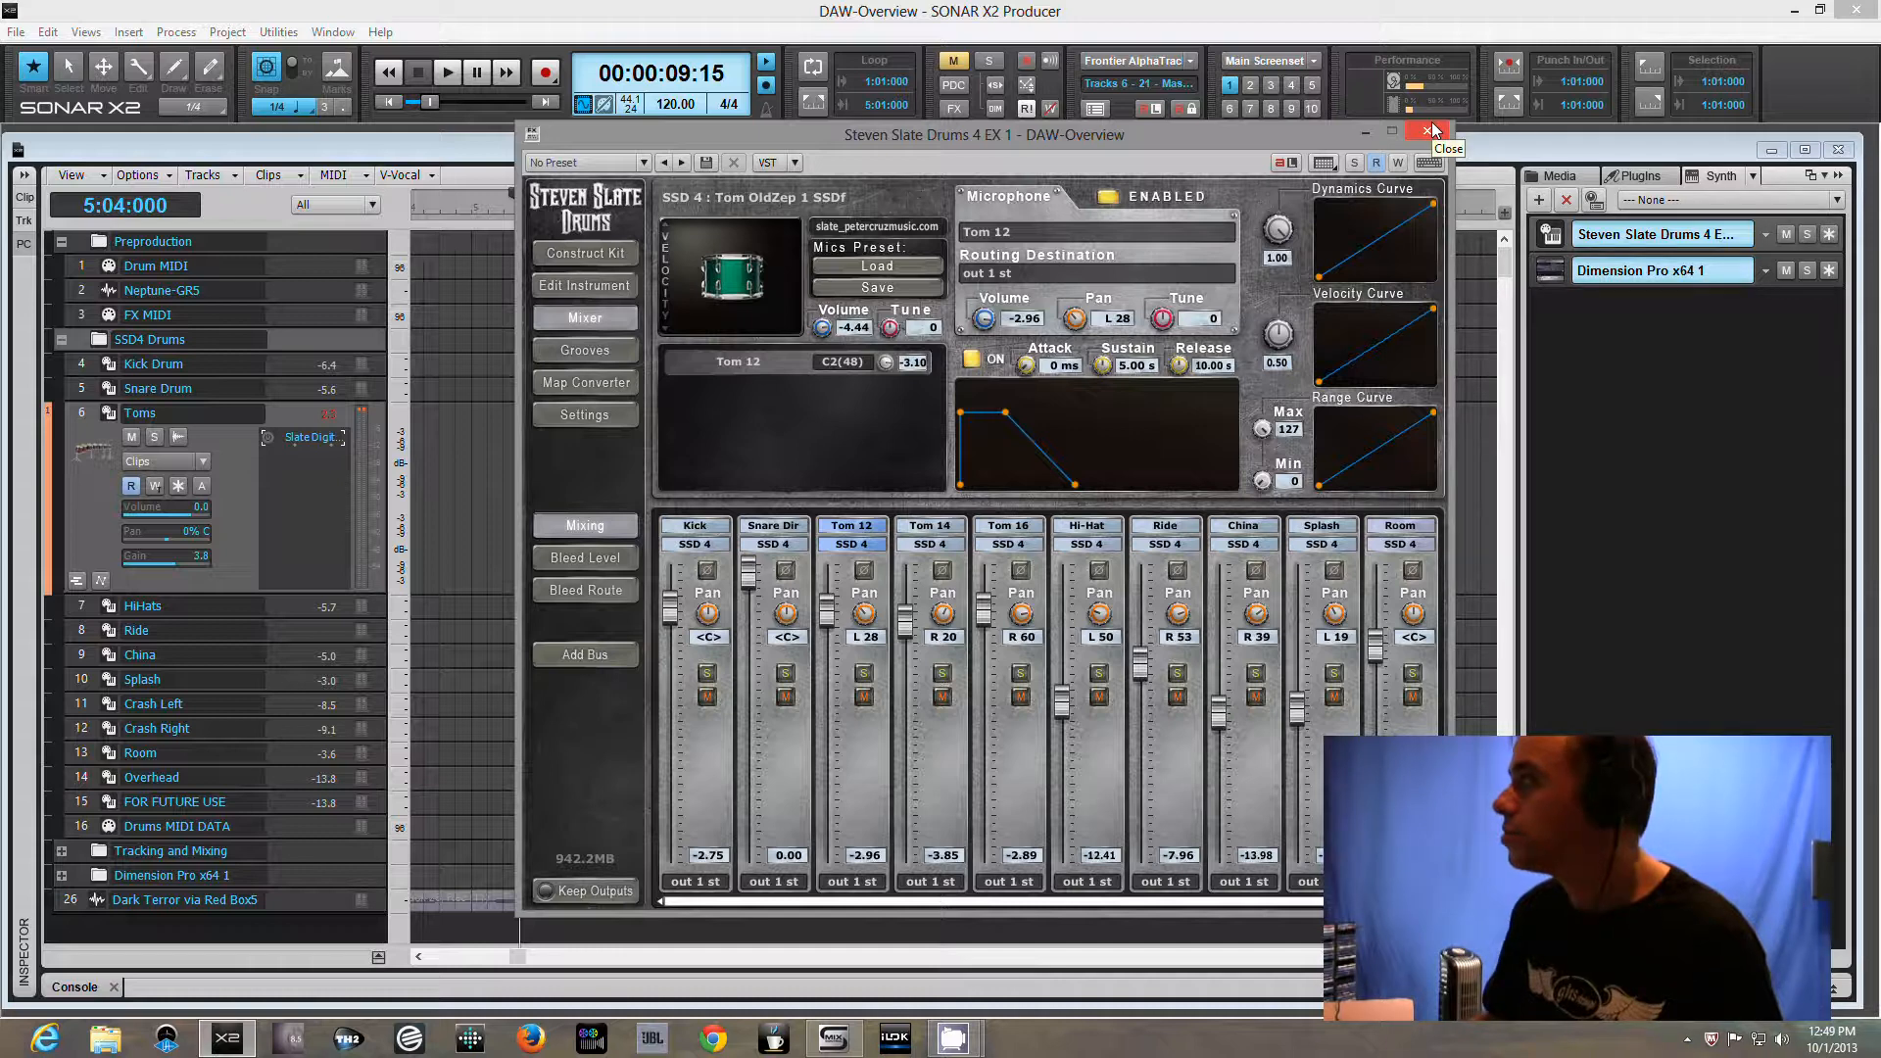
Dismiss the plugin's about message and load the saved ATLANTIS kit from the User library
{"action": "left_click", "coordinate": [573, 223]}
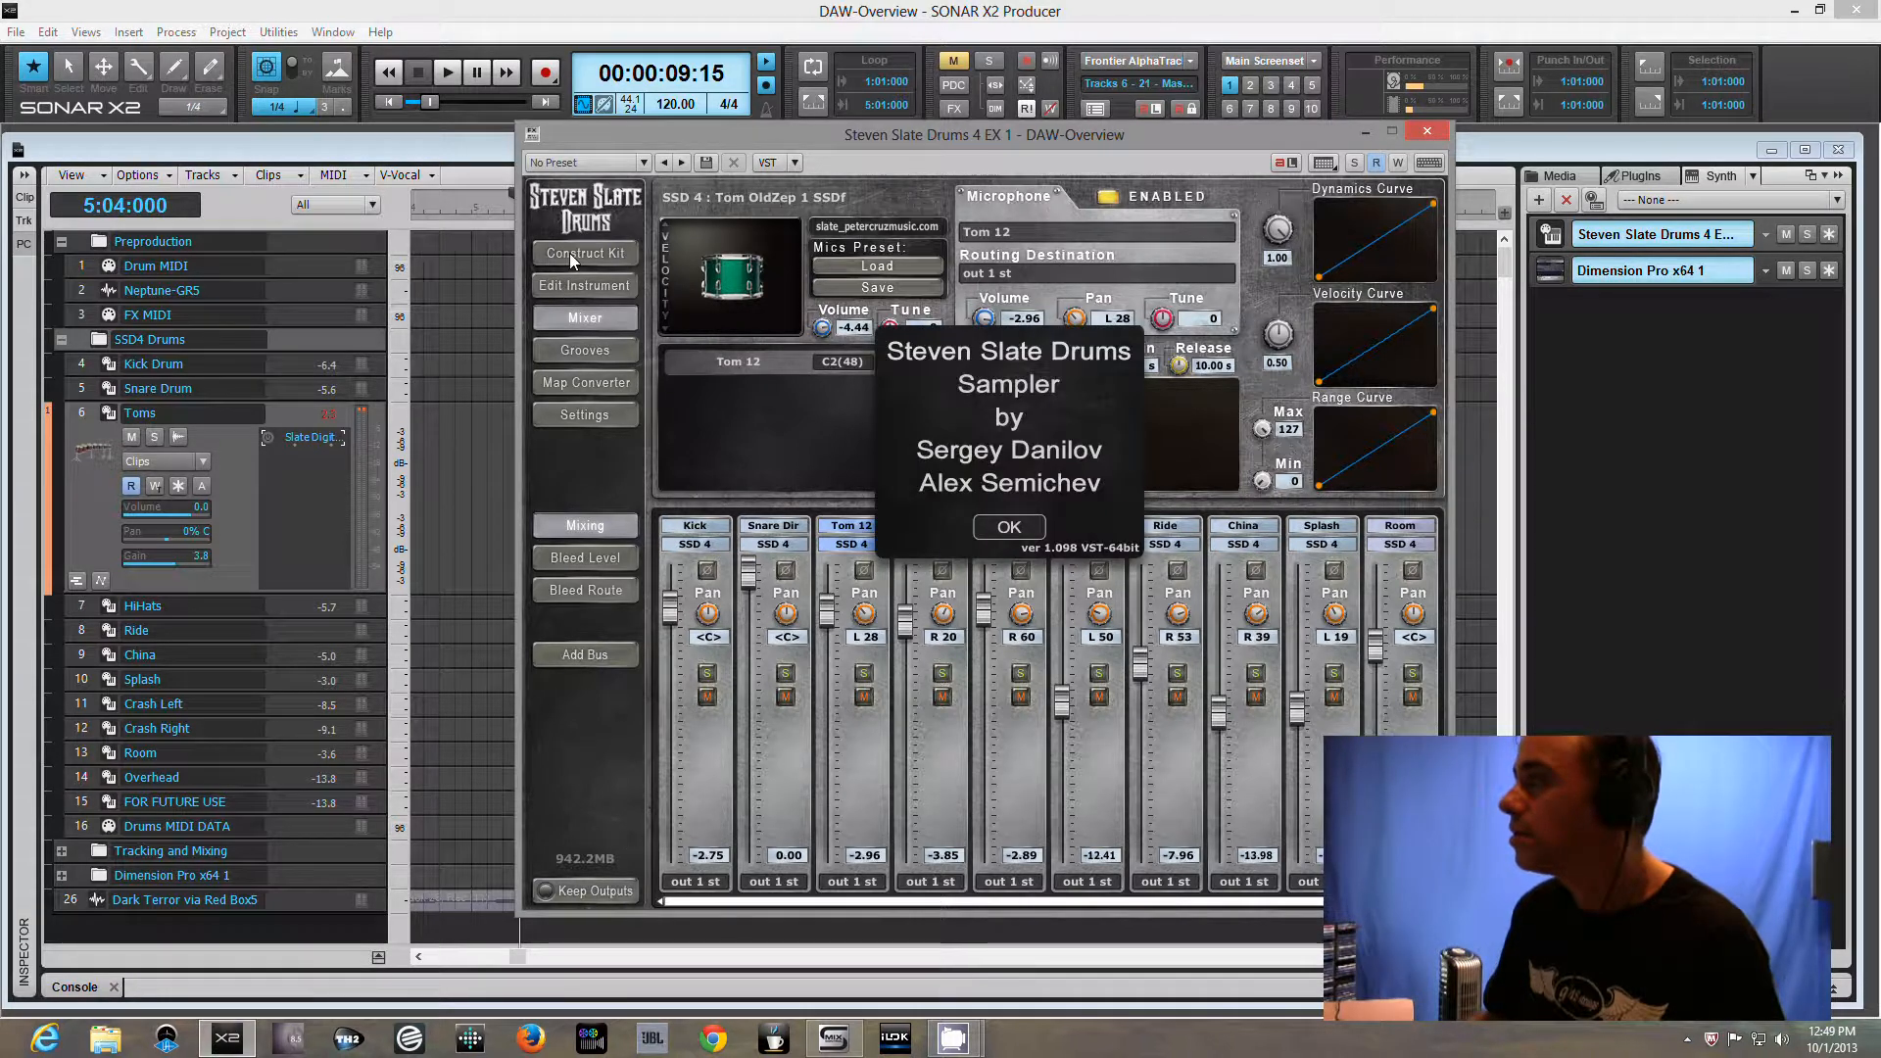
{"action": "left_click", "coordinate": [1005, 527]}
{"action": "left_click", "coordinate": [588, 255]}
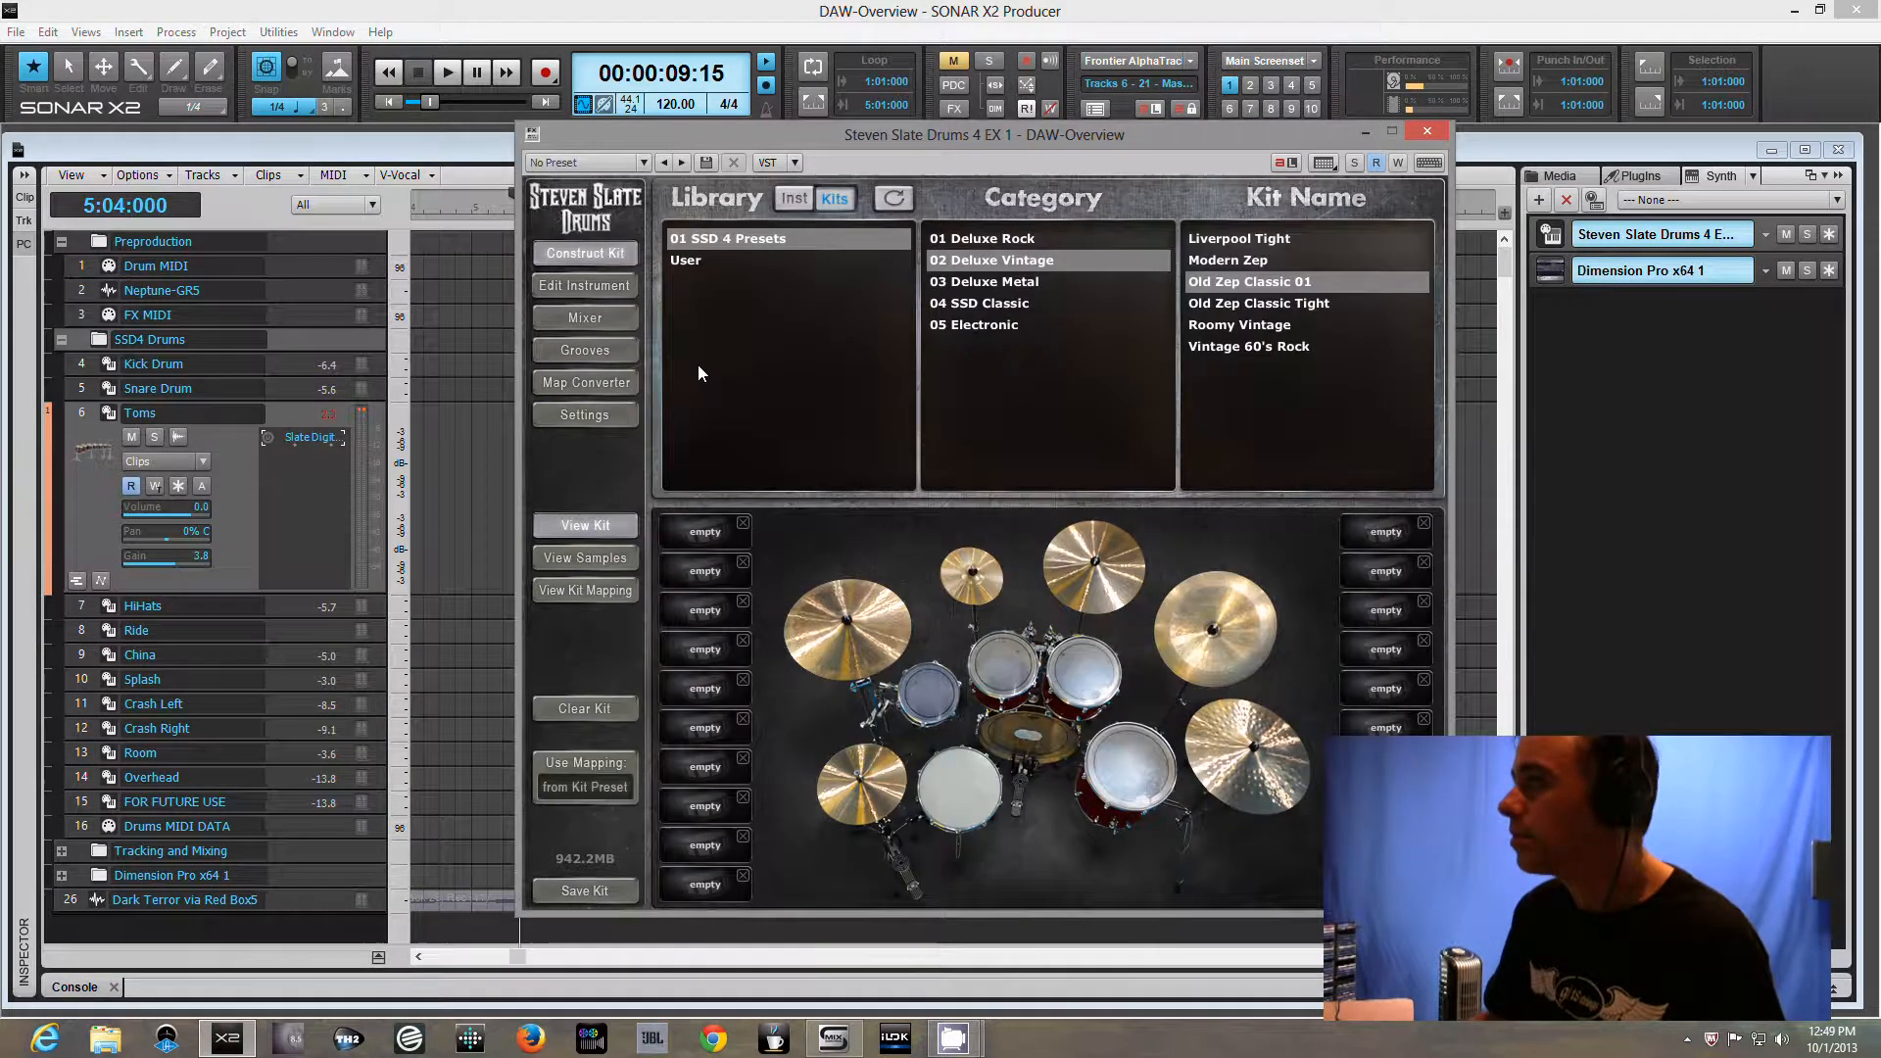
{"action": "left_click", "coordinate": [700, 261]}
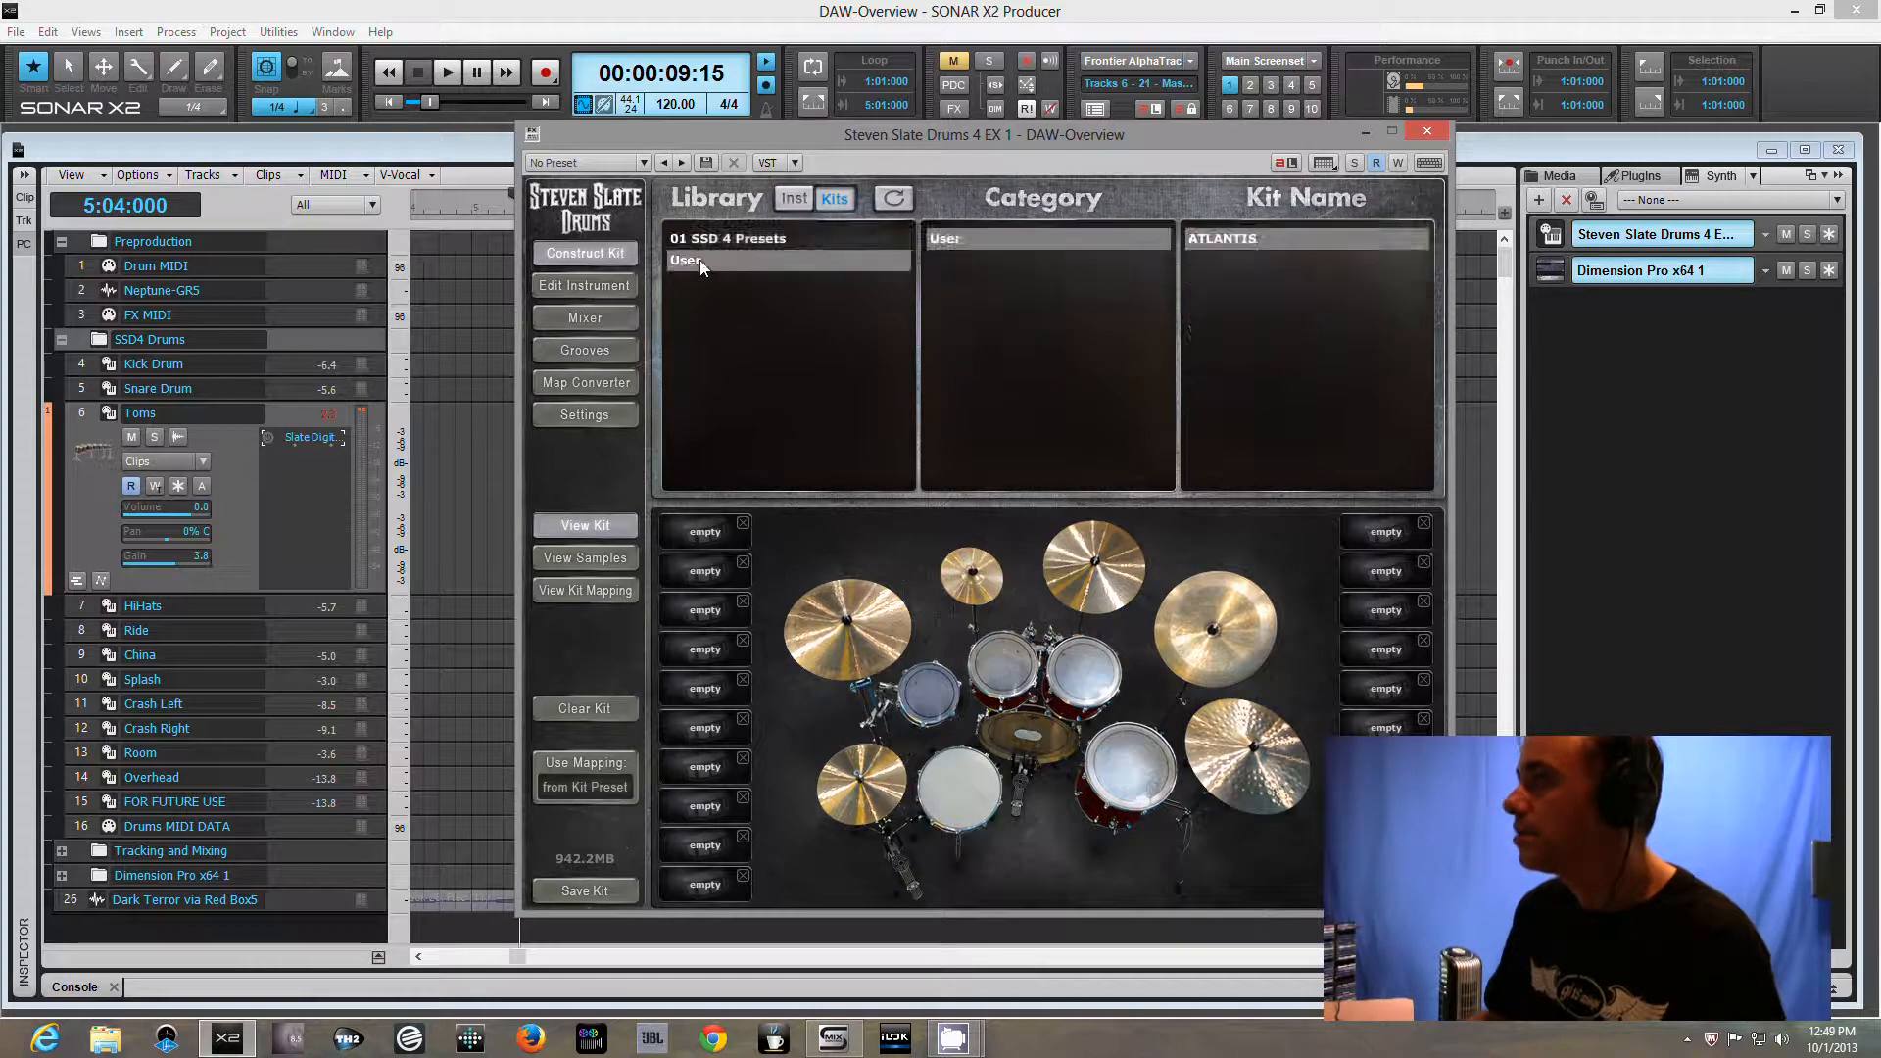
{"action": "double_click", "coordinate": [1266, 238]}
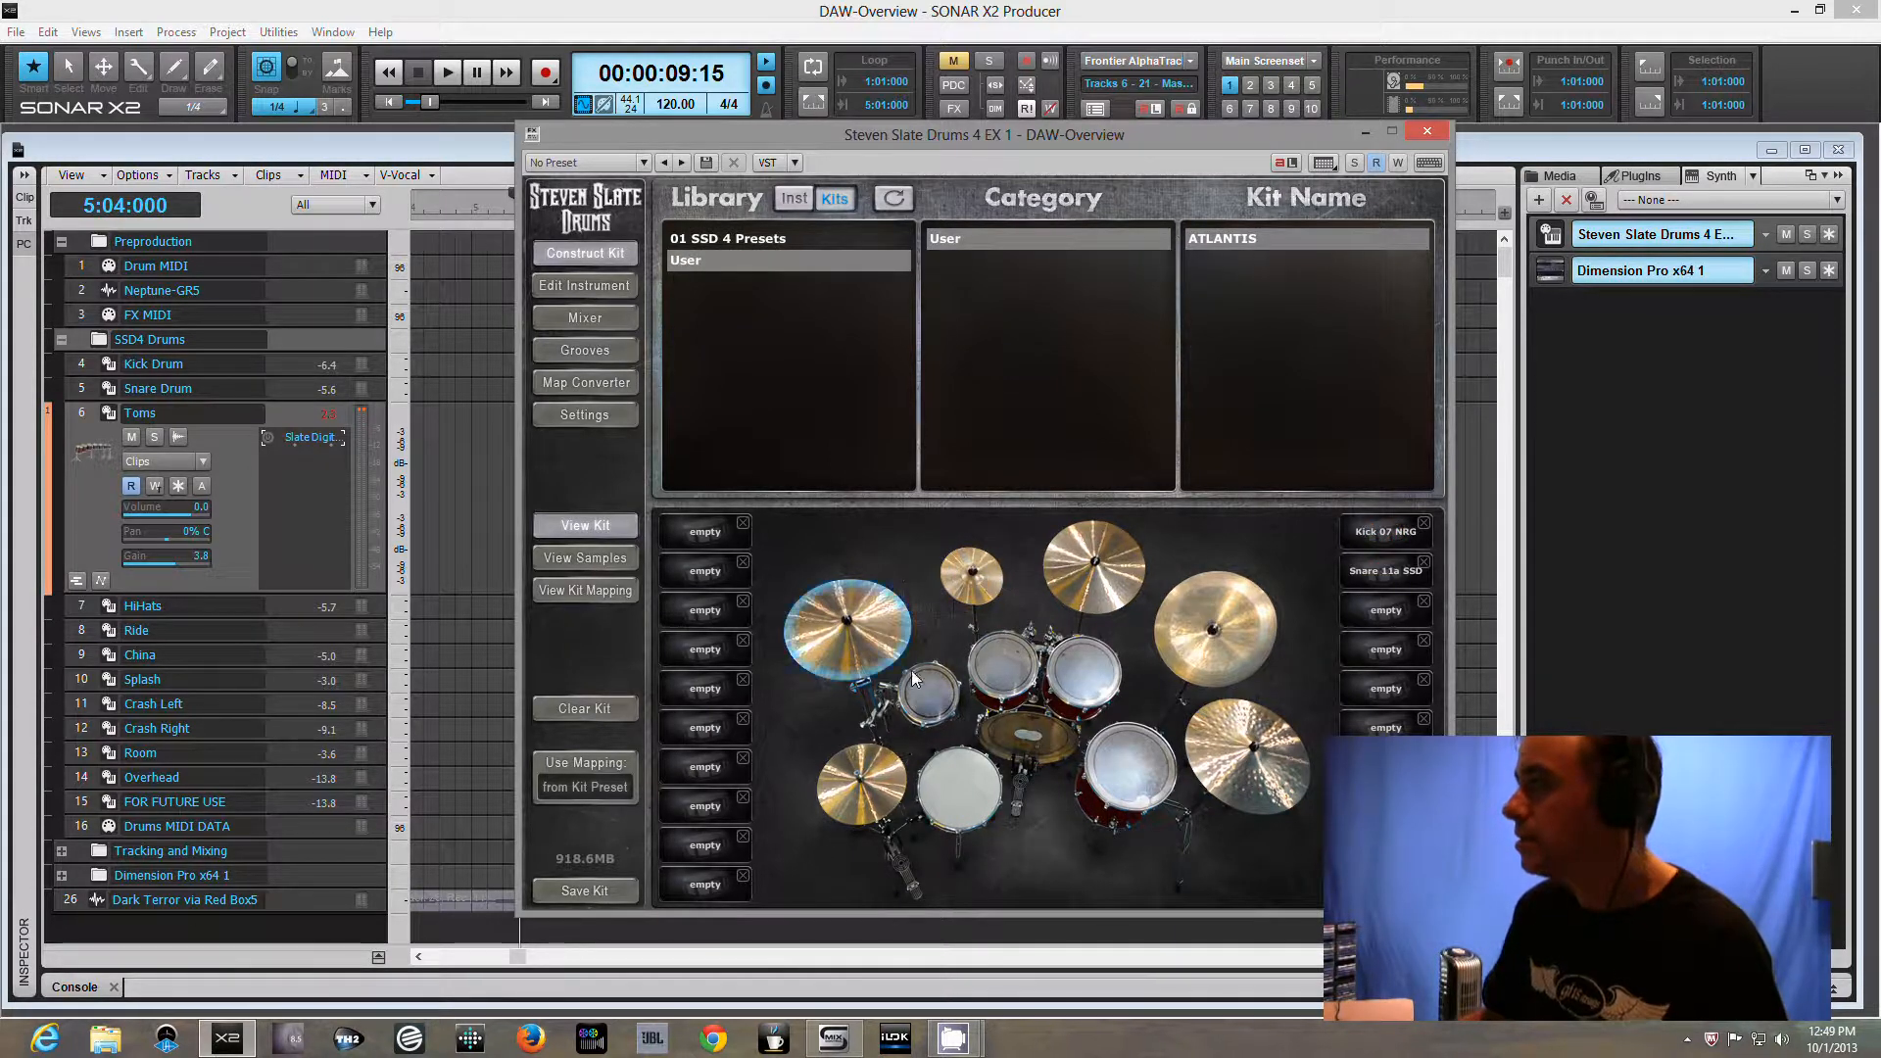
Examine the output routing of the ATLANTIS kit's channels in the drum plugin's mixer
{"action": "left_click", "coordinate": [608, 324]}
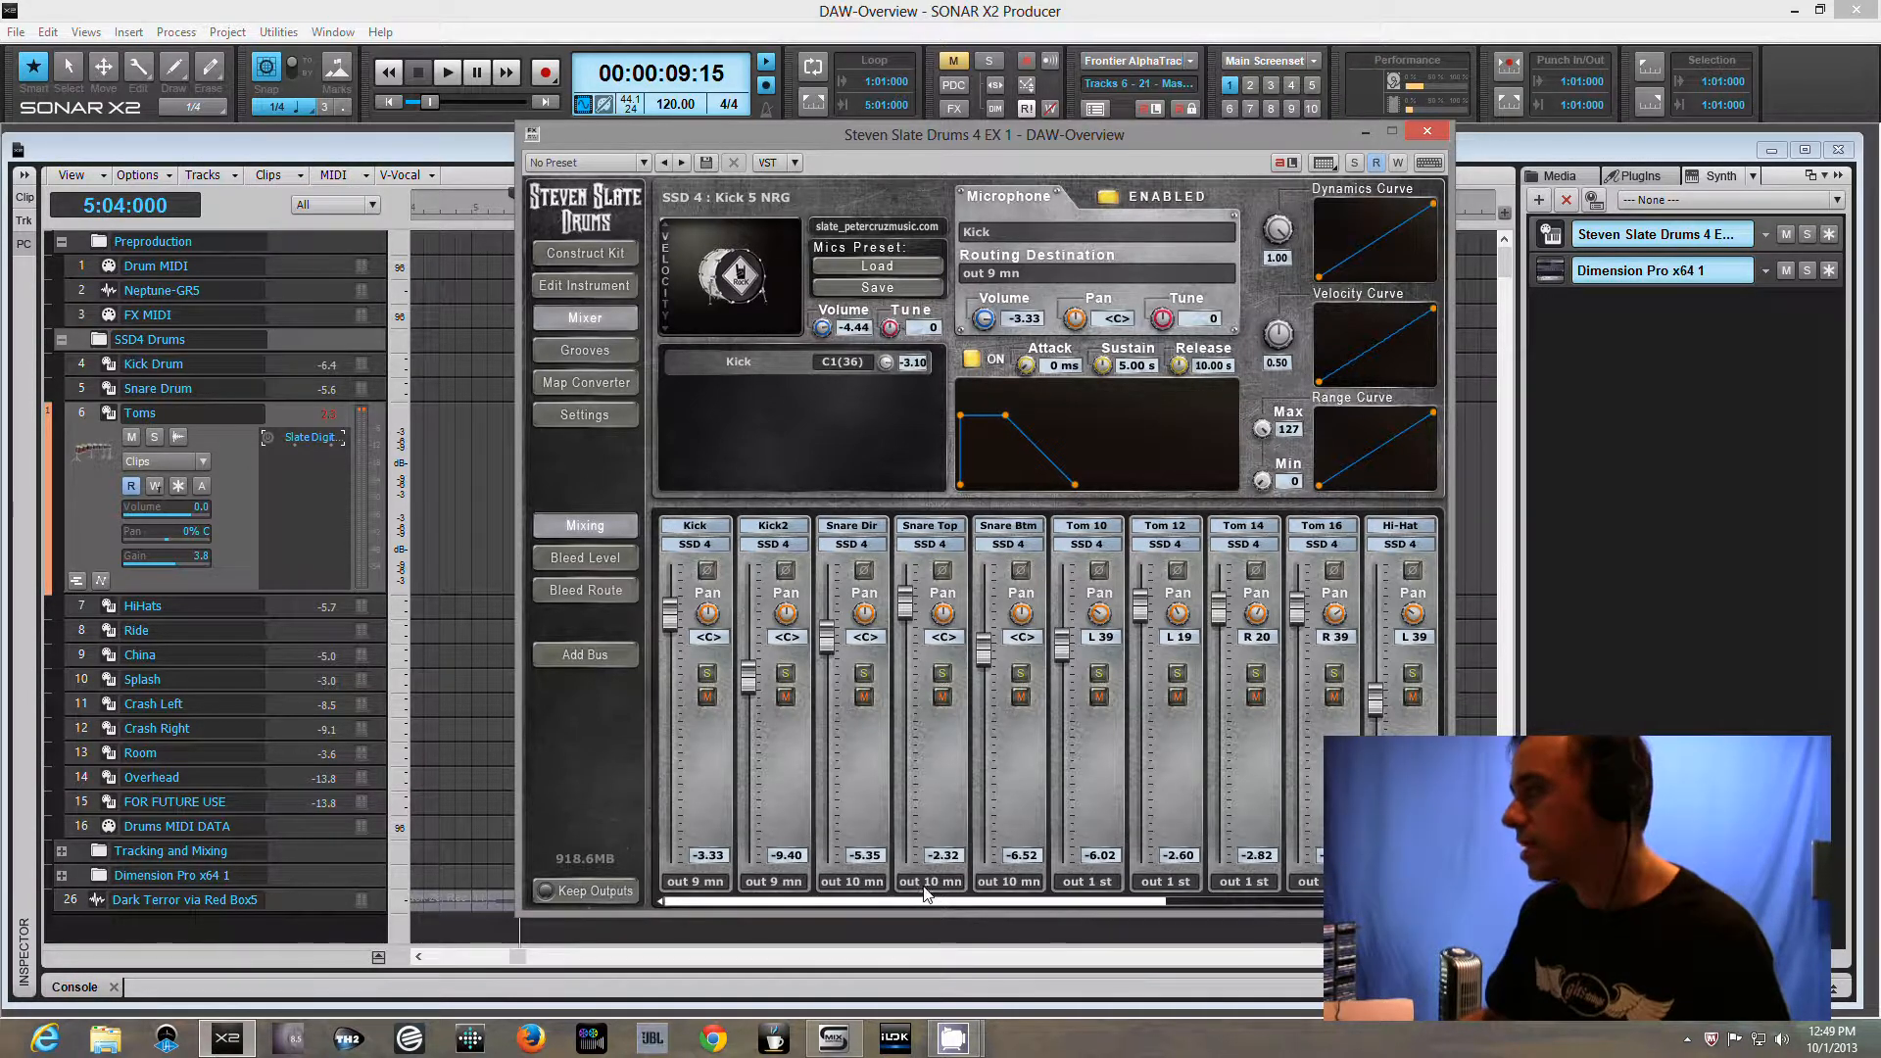
{"action": "left_click_drag", "start_coordinate": [898, 901], "coordinate": [738, 853]}
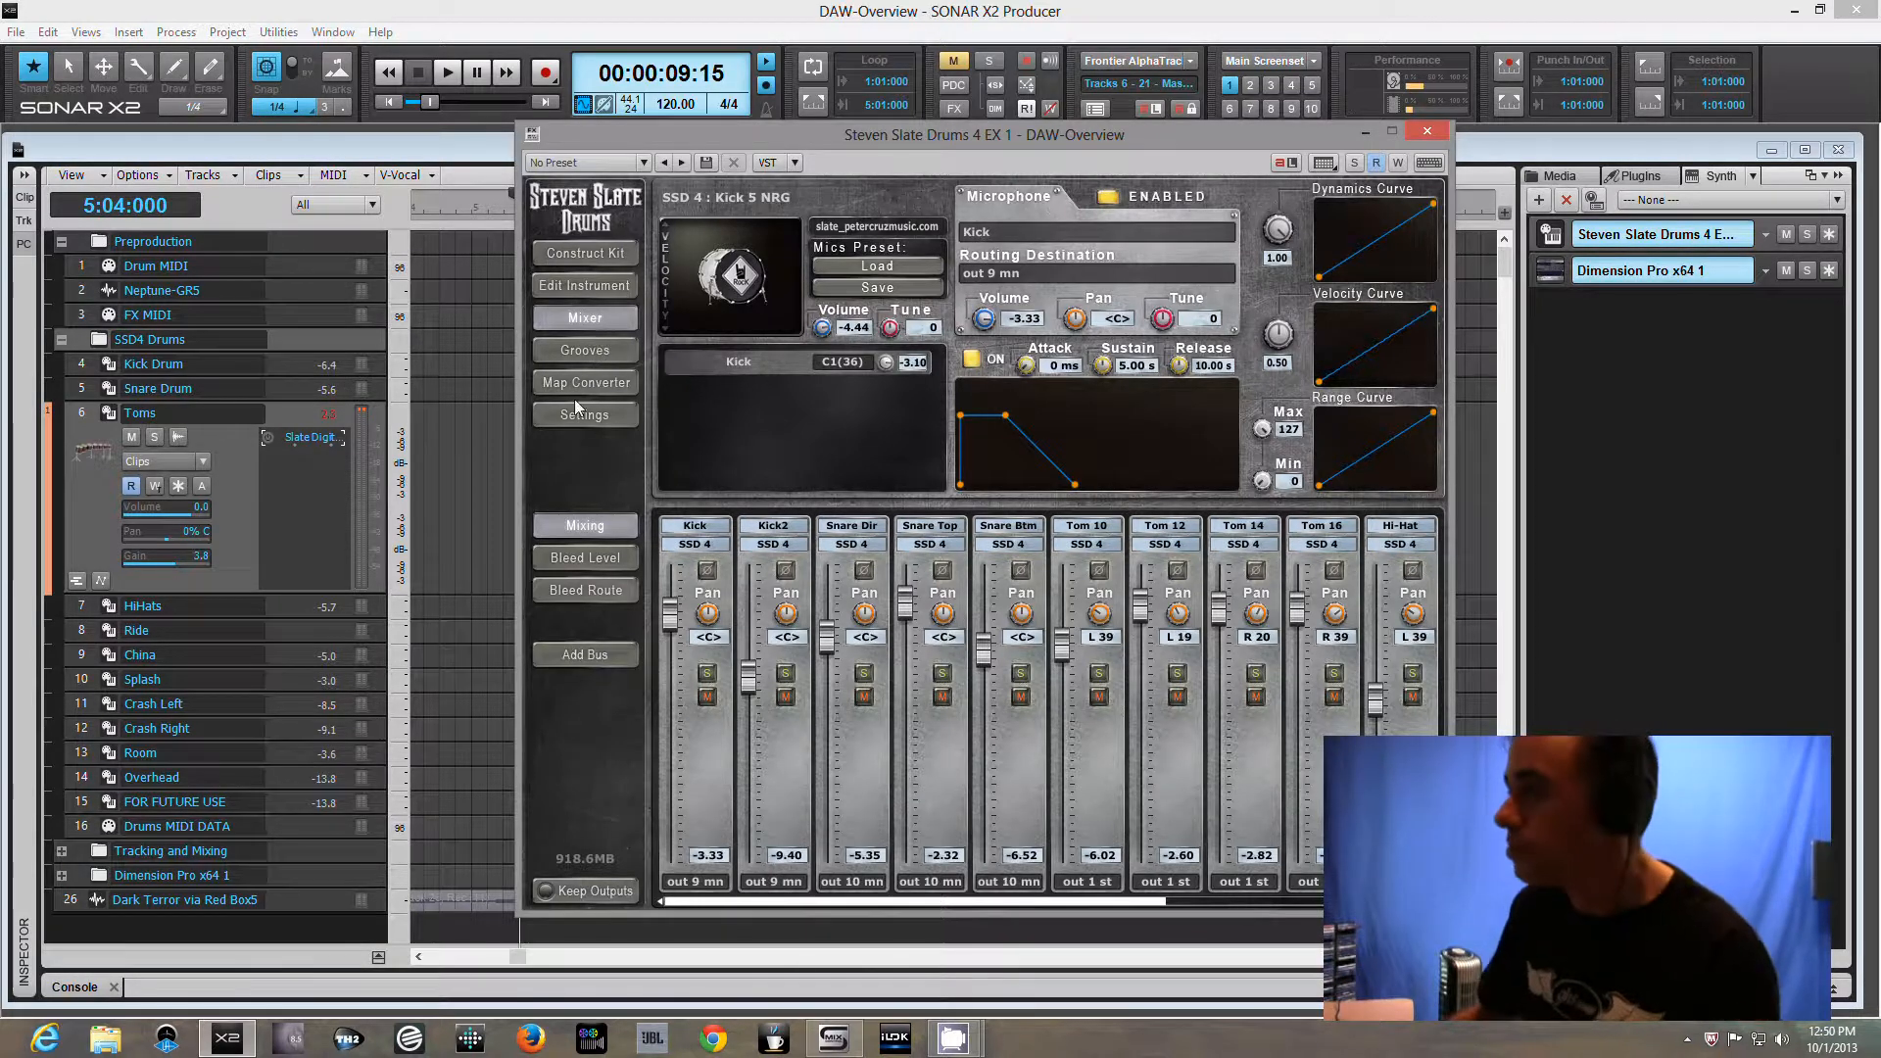
{"action": "left_click", "coordinate": [363, 414]}
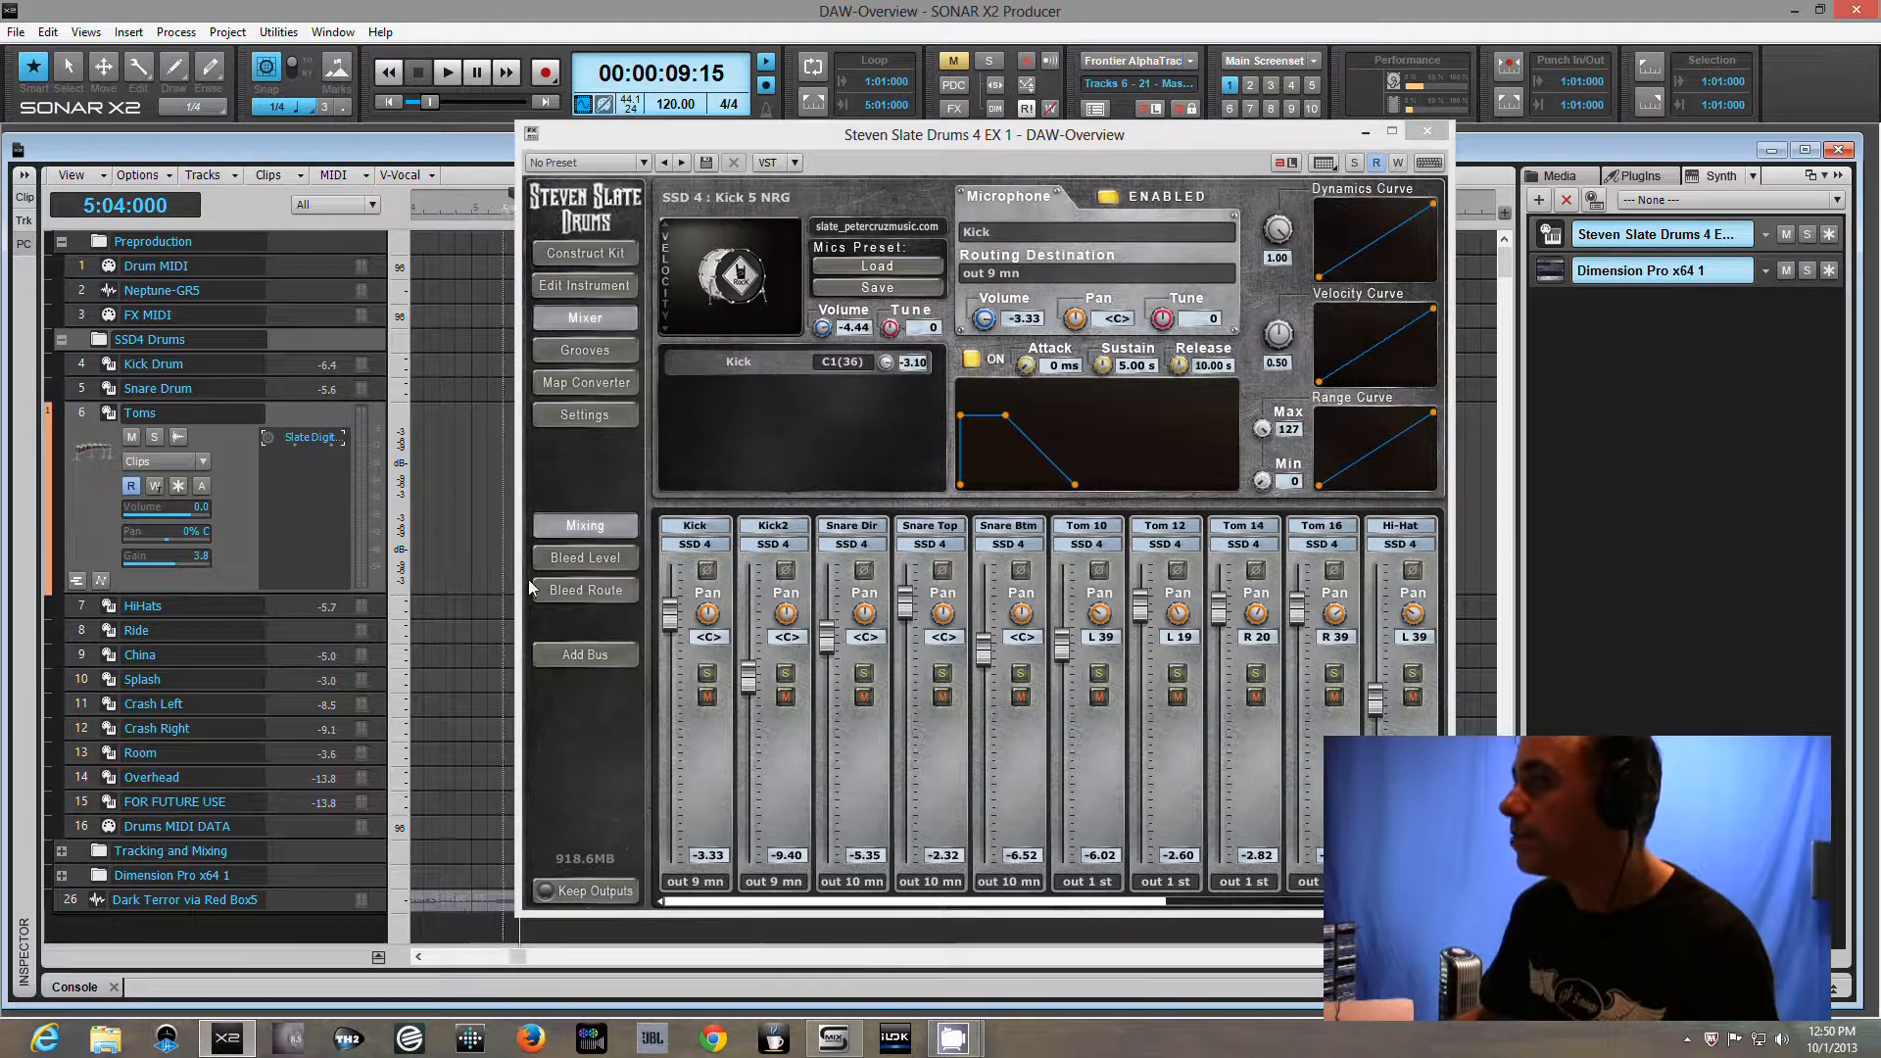
Audition the Intro 02 groove from 44 085 Rock in SSD Classic Grooves and stop playback
{"action": "left_click", "coordinate": [580, 351]}
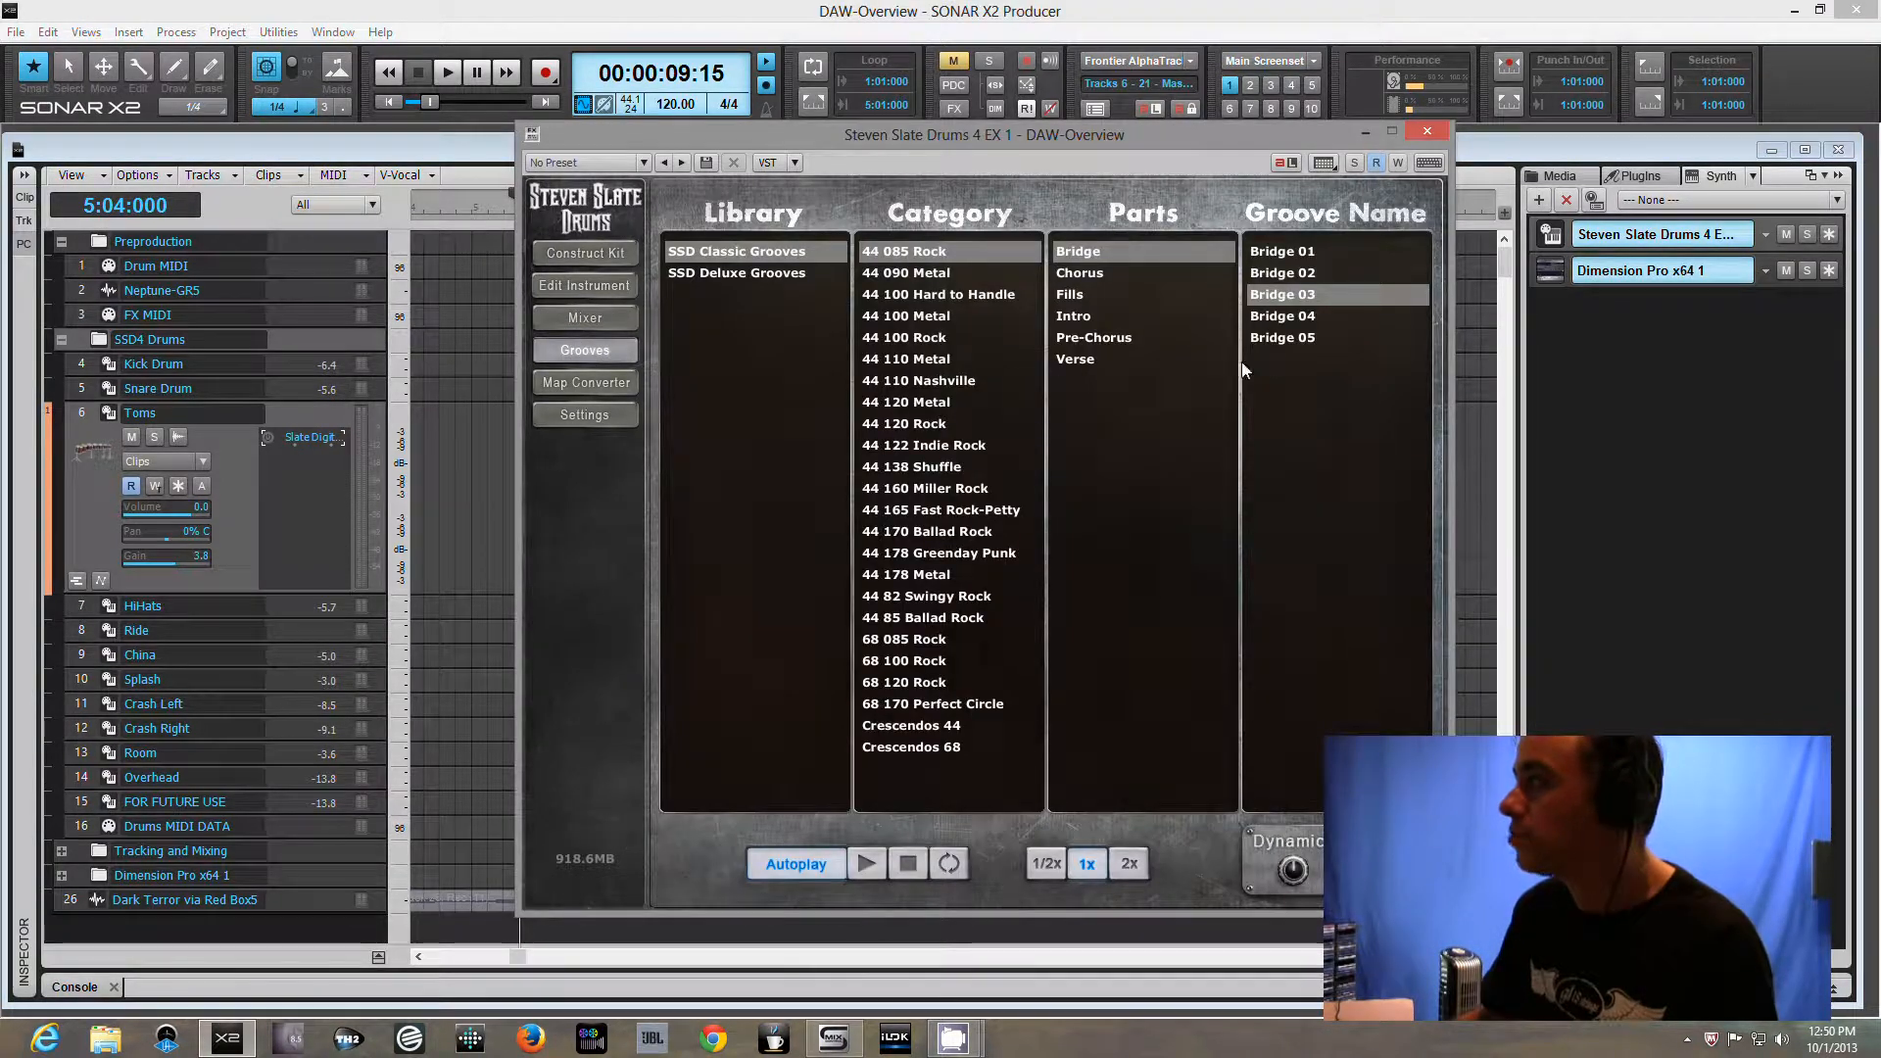
{"action": "left_click", "coordinate": [1088, 316]}
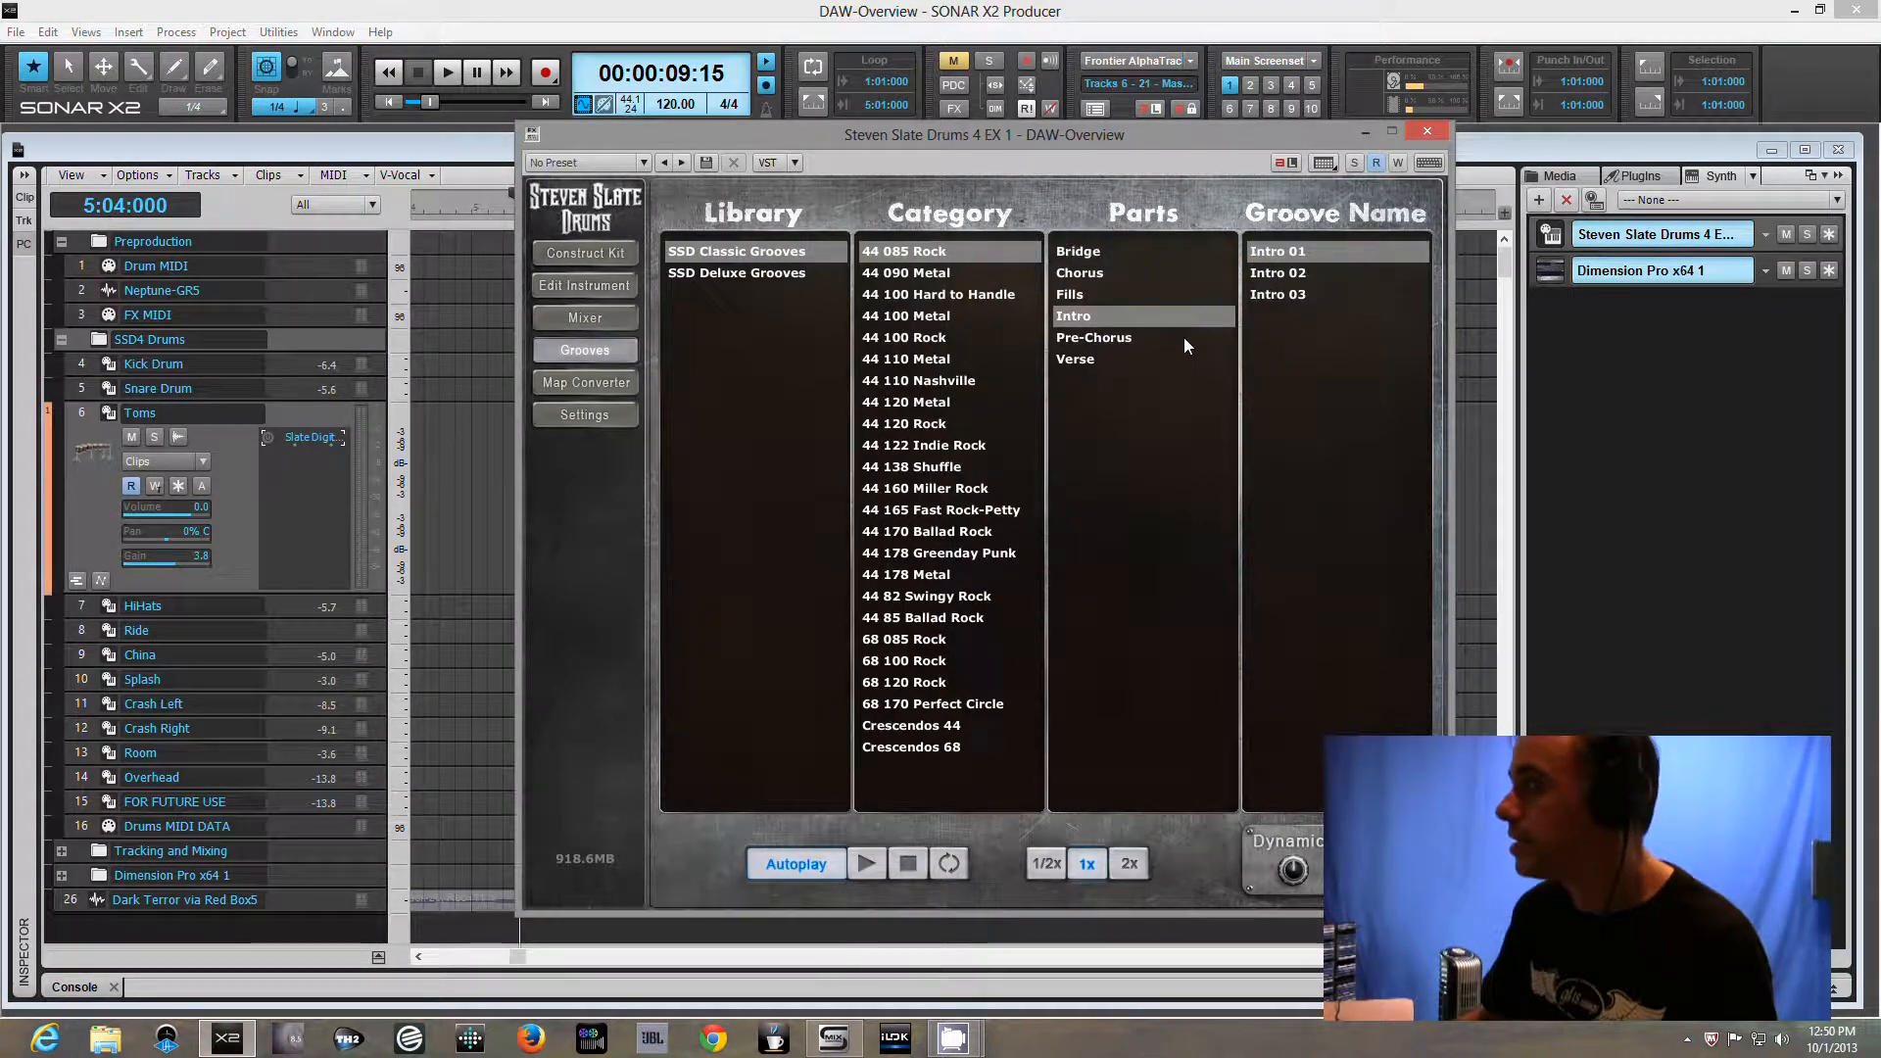
{"action": "left_click", "coordinate": [1277, 273]}
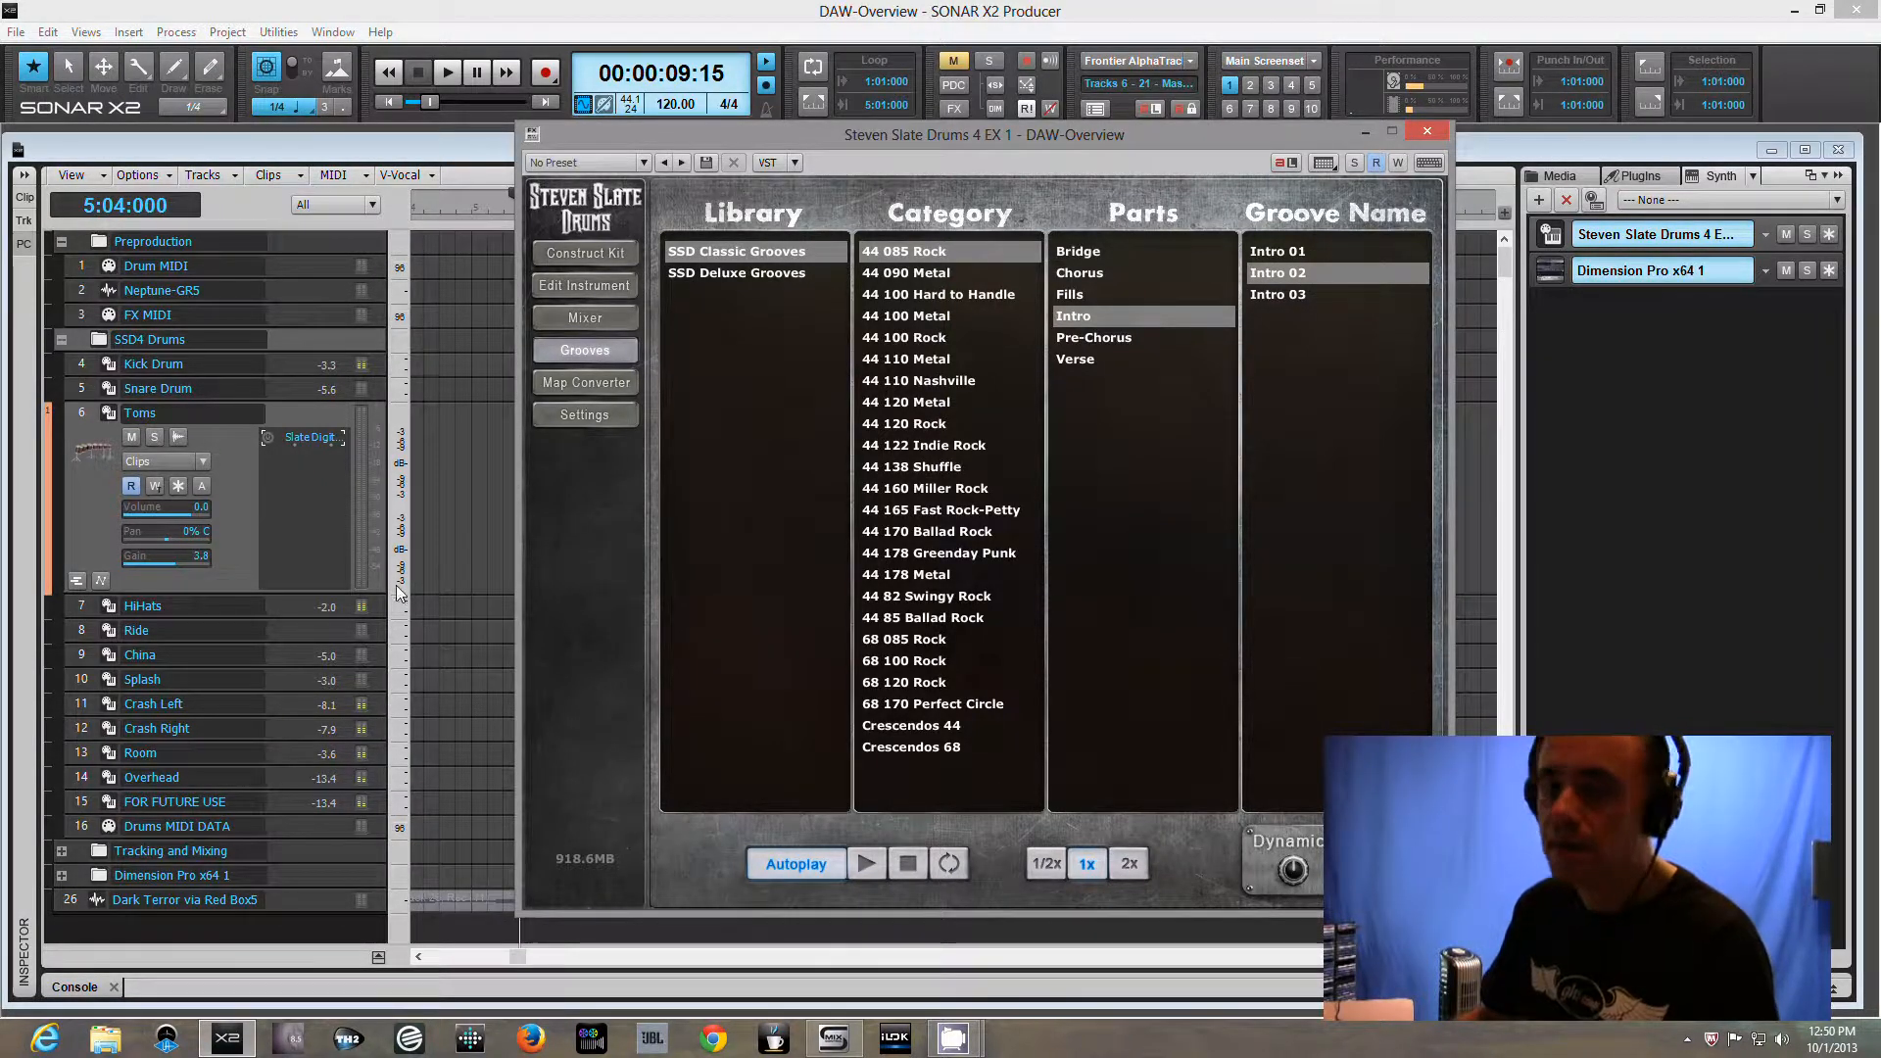
{"action": "left_click", "coordinate": [909, 865]}
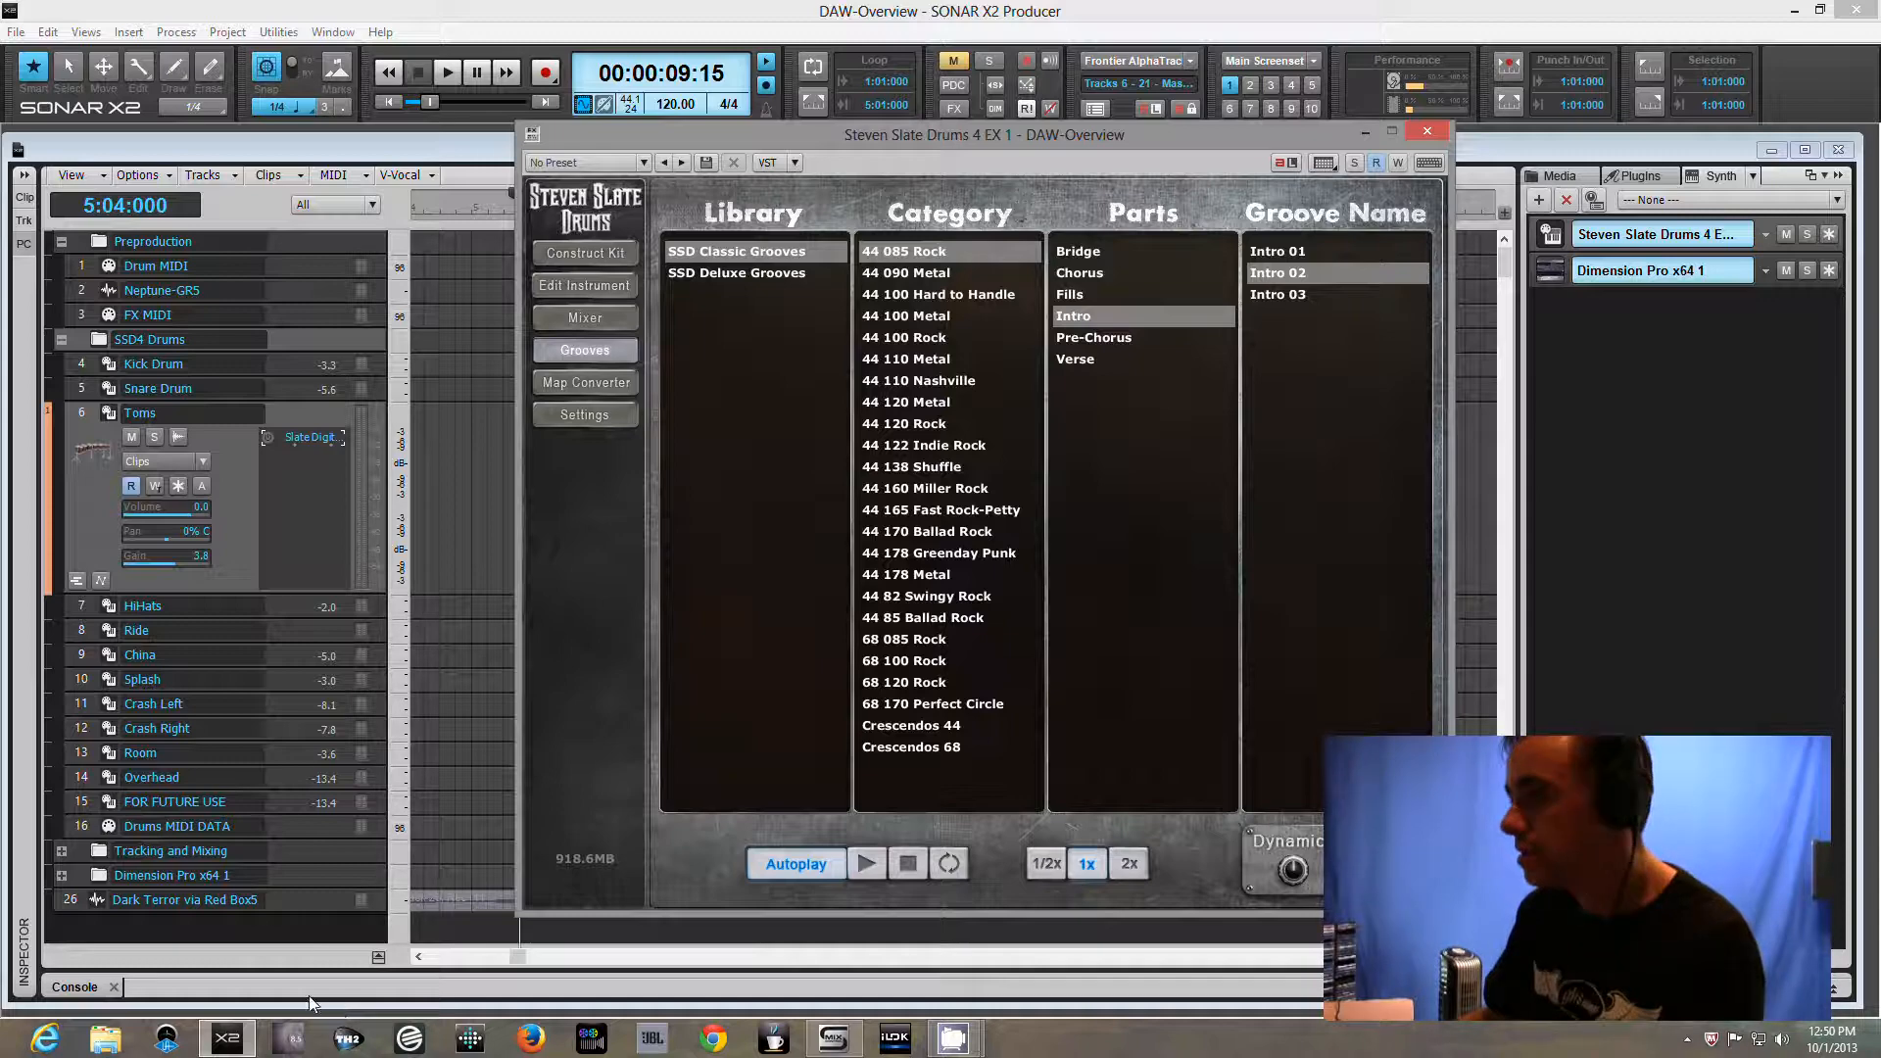
Show the console clear of the drum plugin window and widen its track section to reveal the drum channels through Overhead
{"action": "left_click", "coordinate": [121, 992]}
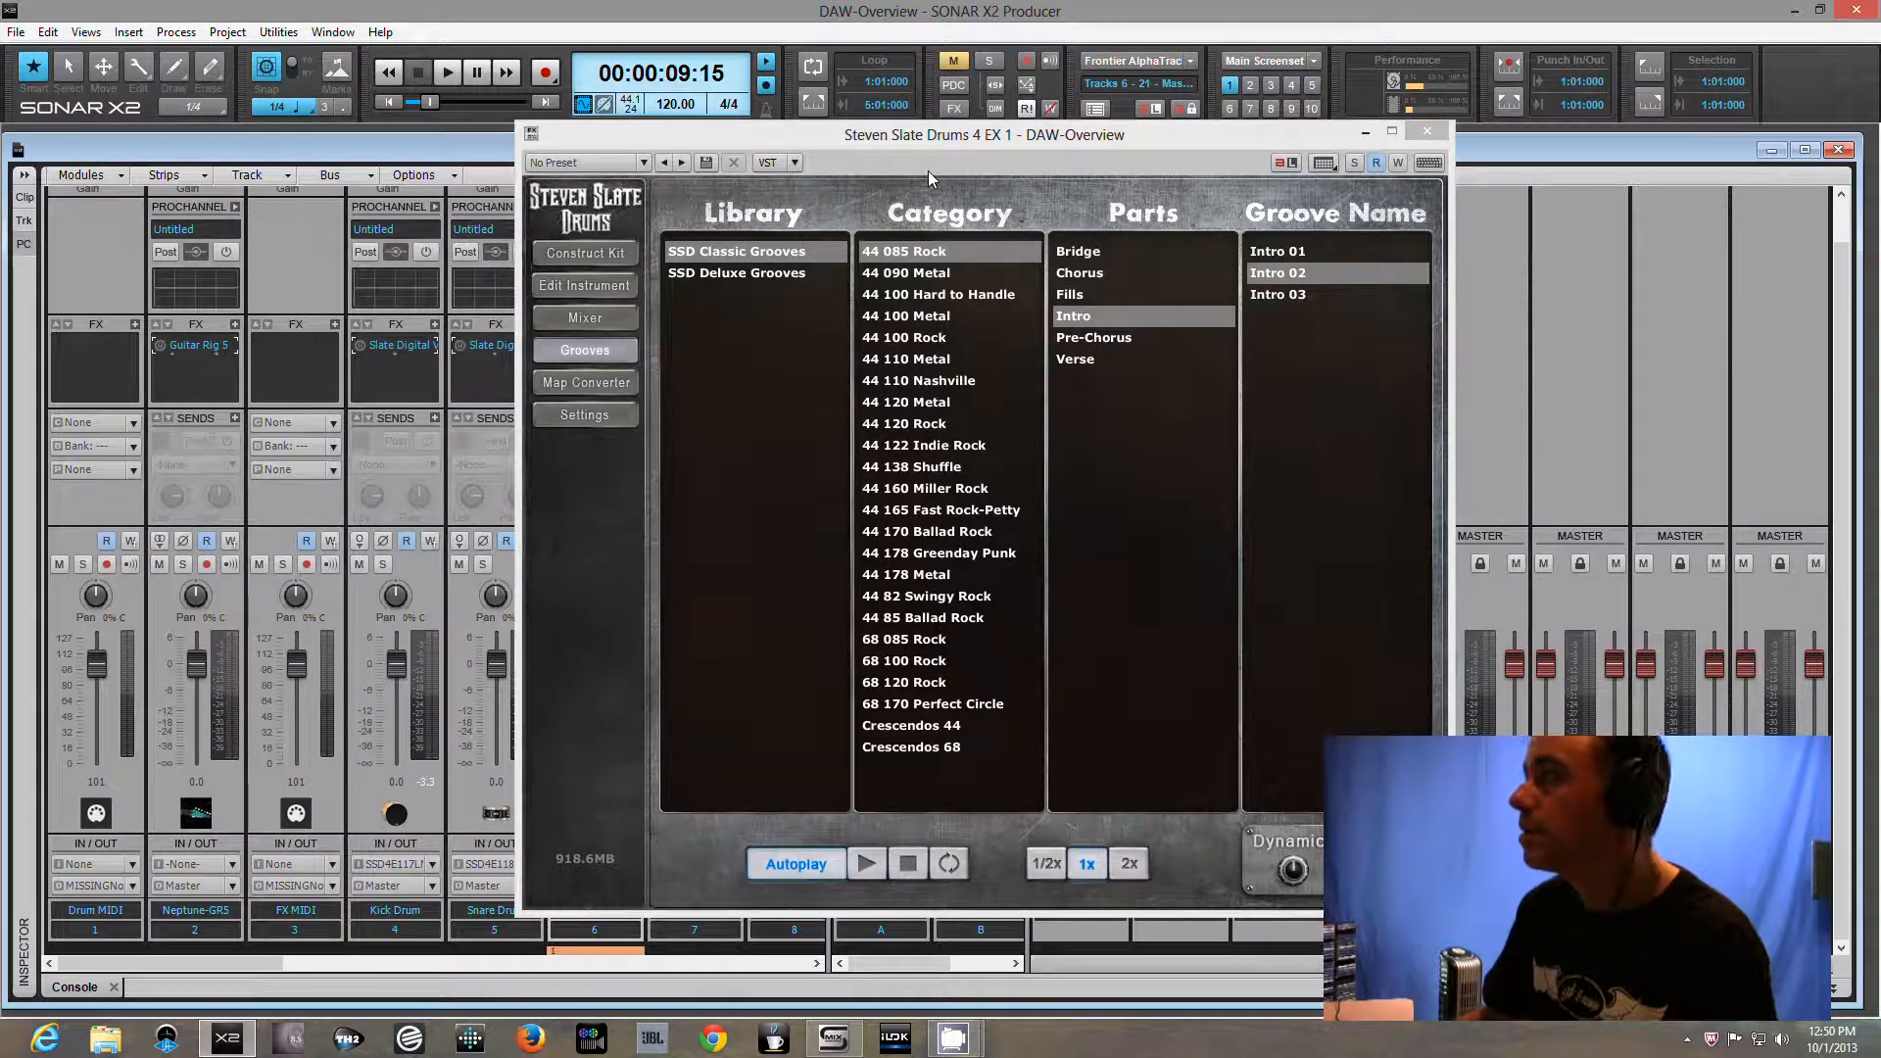
{"action": "left_click_drag", "start_coordinate": [950, 139], "coordinate": [1880, 98]}
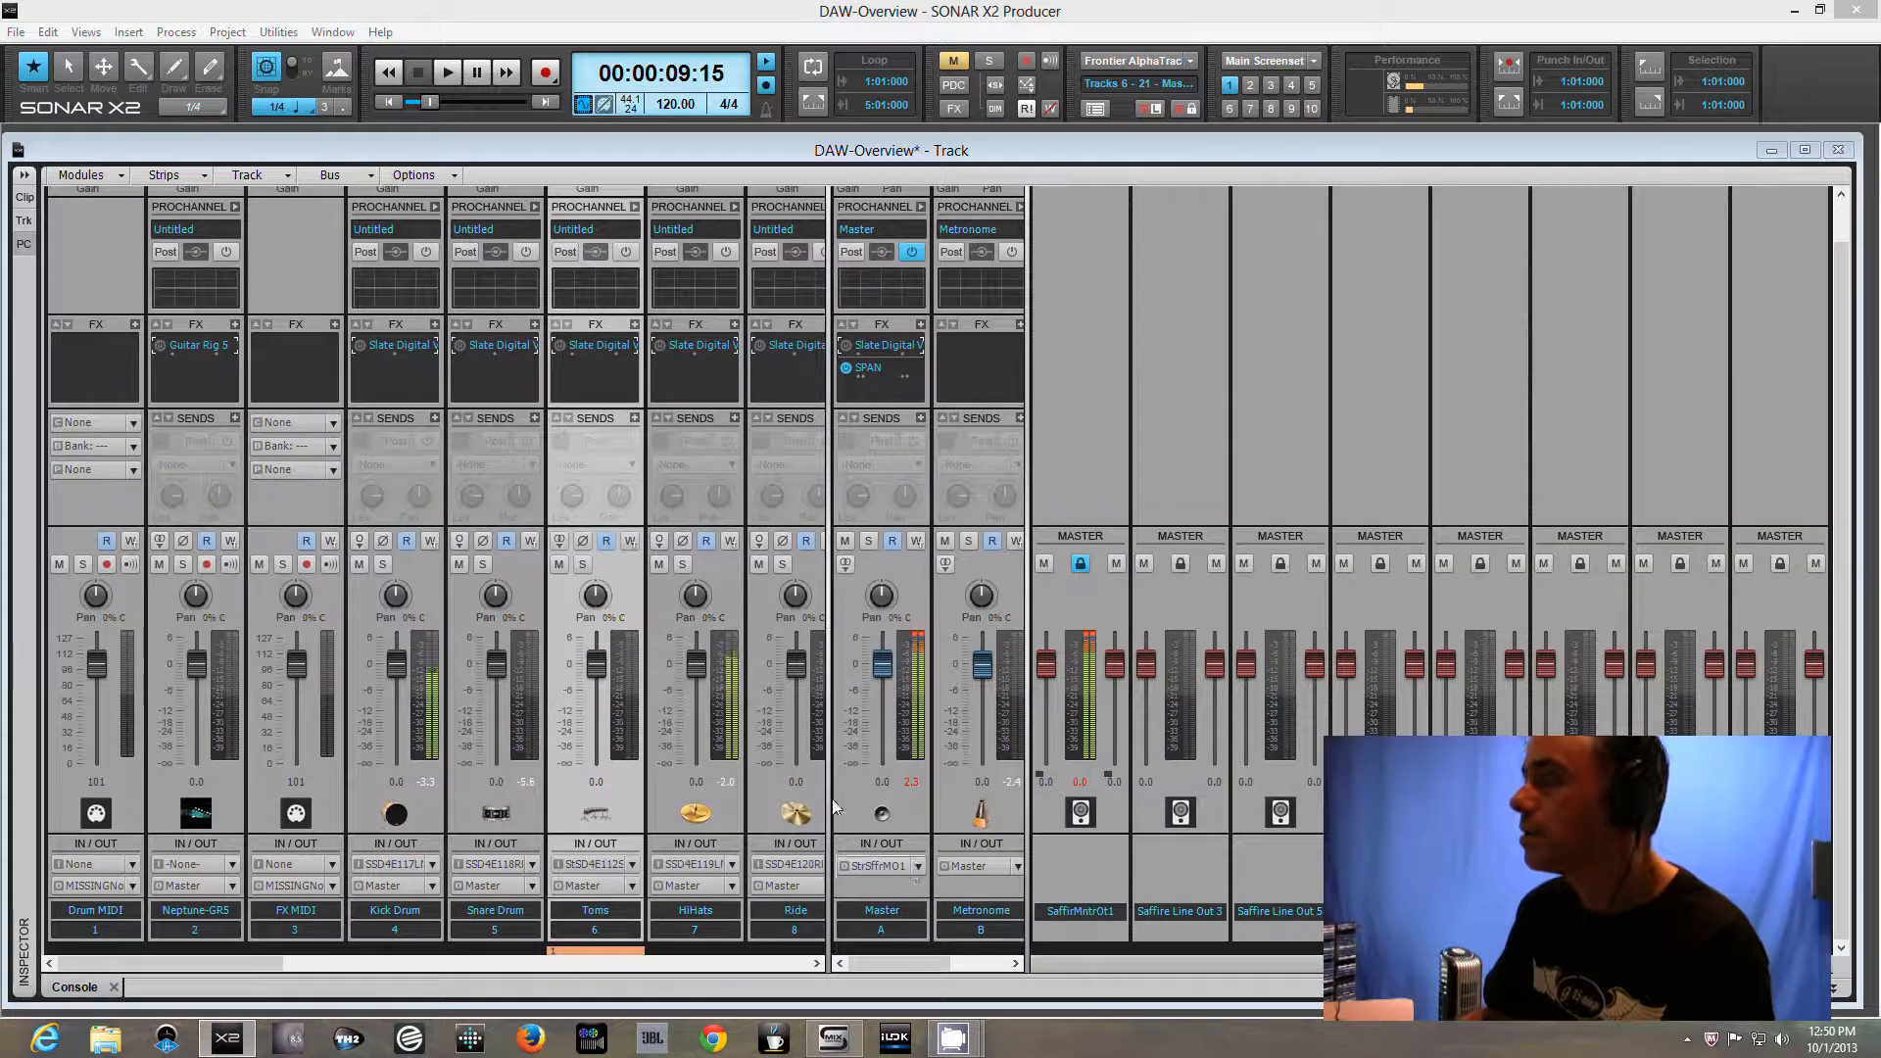
{"action": "left_click_drag", "start_coordinate": [1025, 897], "coordinate": [1603, 898]}
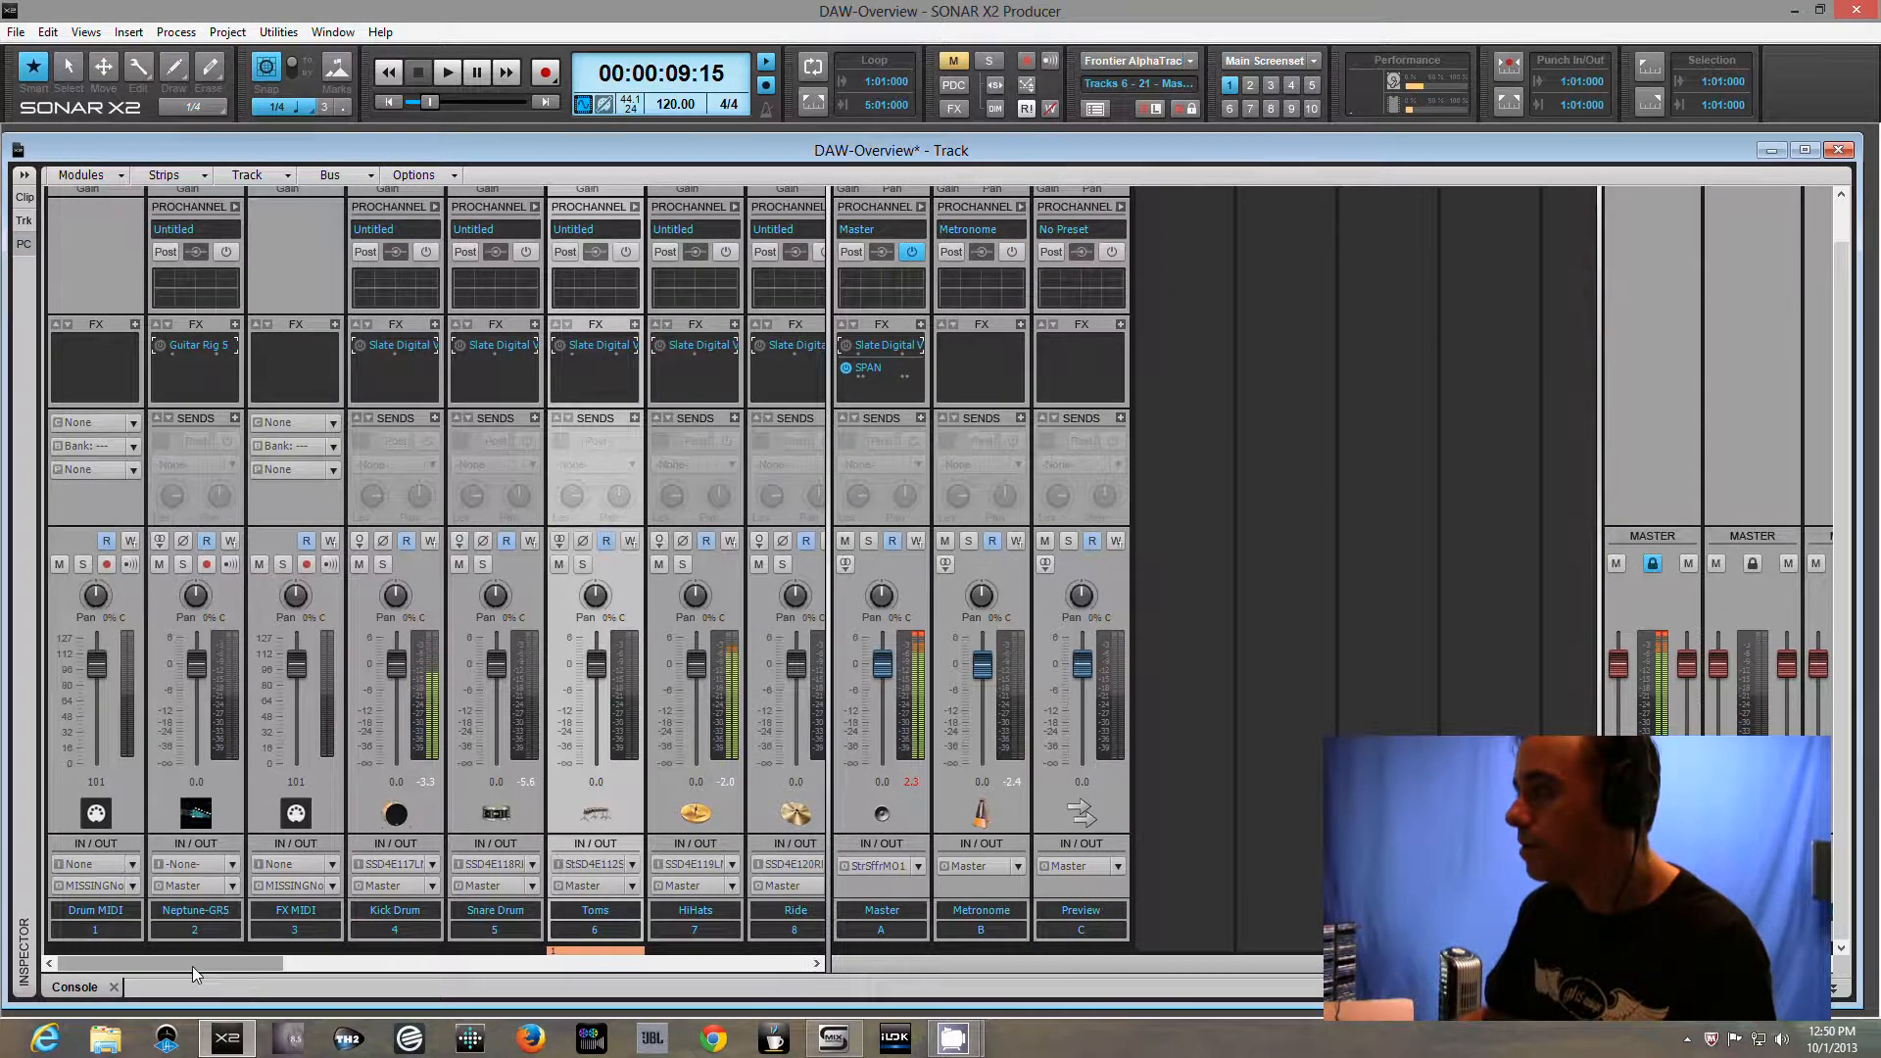
{"action": "left_click_drag", "start_coordinate": [192, 967], "coordinate": [232, 973]}
{"action": "left_click_drag", "start_coordinate": [829, 805], "coordinate": [1558, 803]}
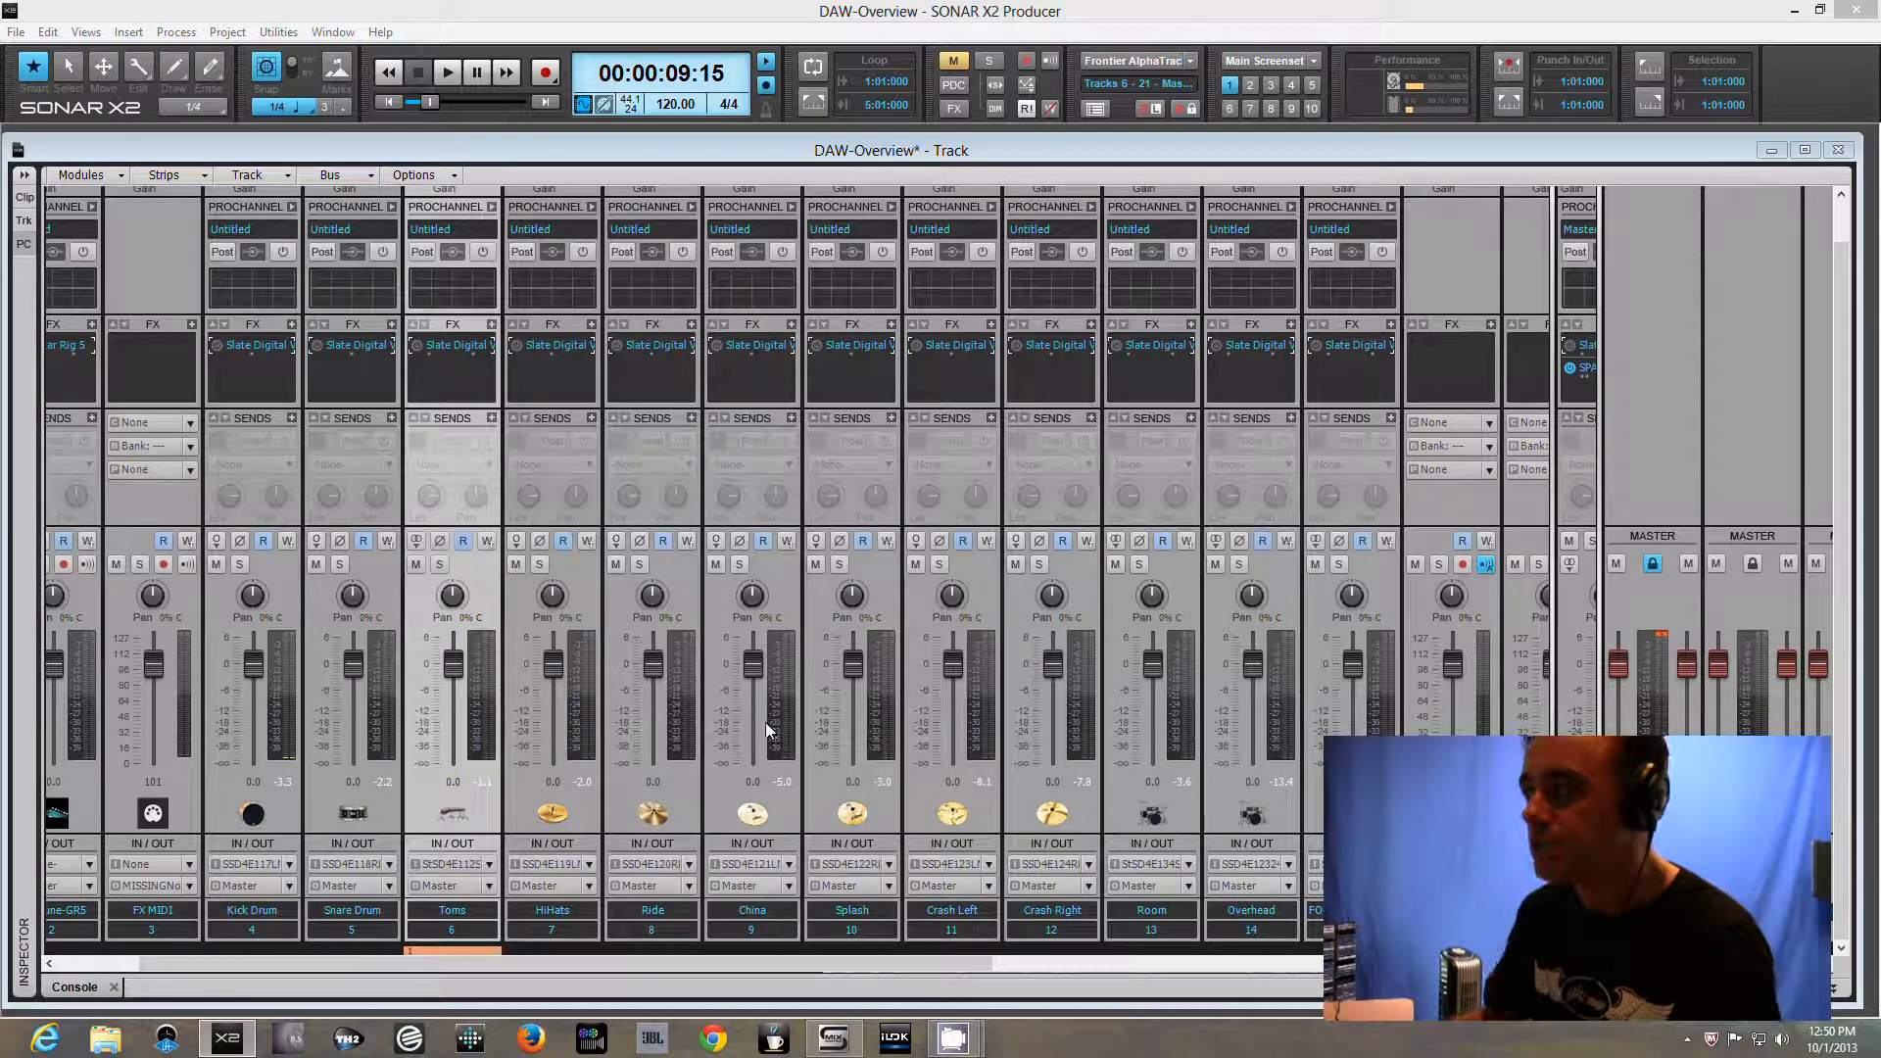
{"action": "mouse_move", "coordinate": [761, 691]}
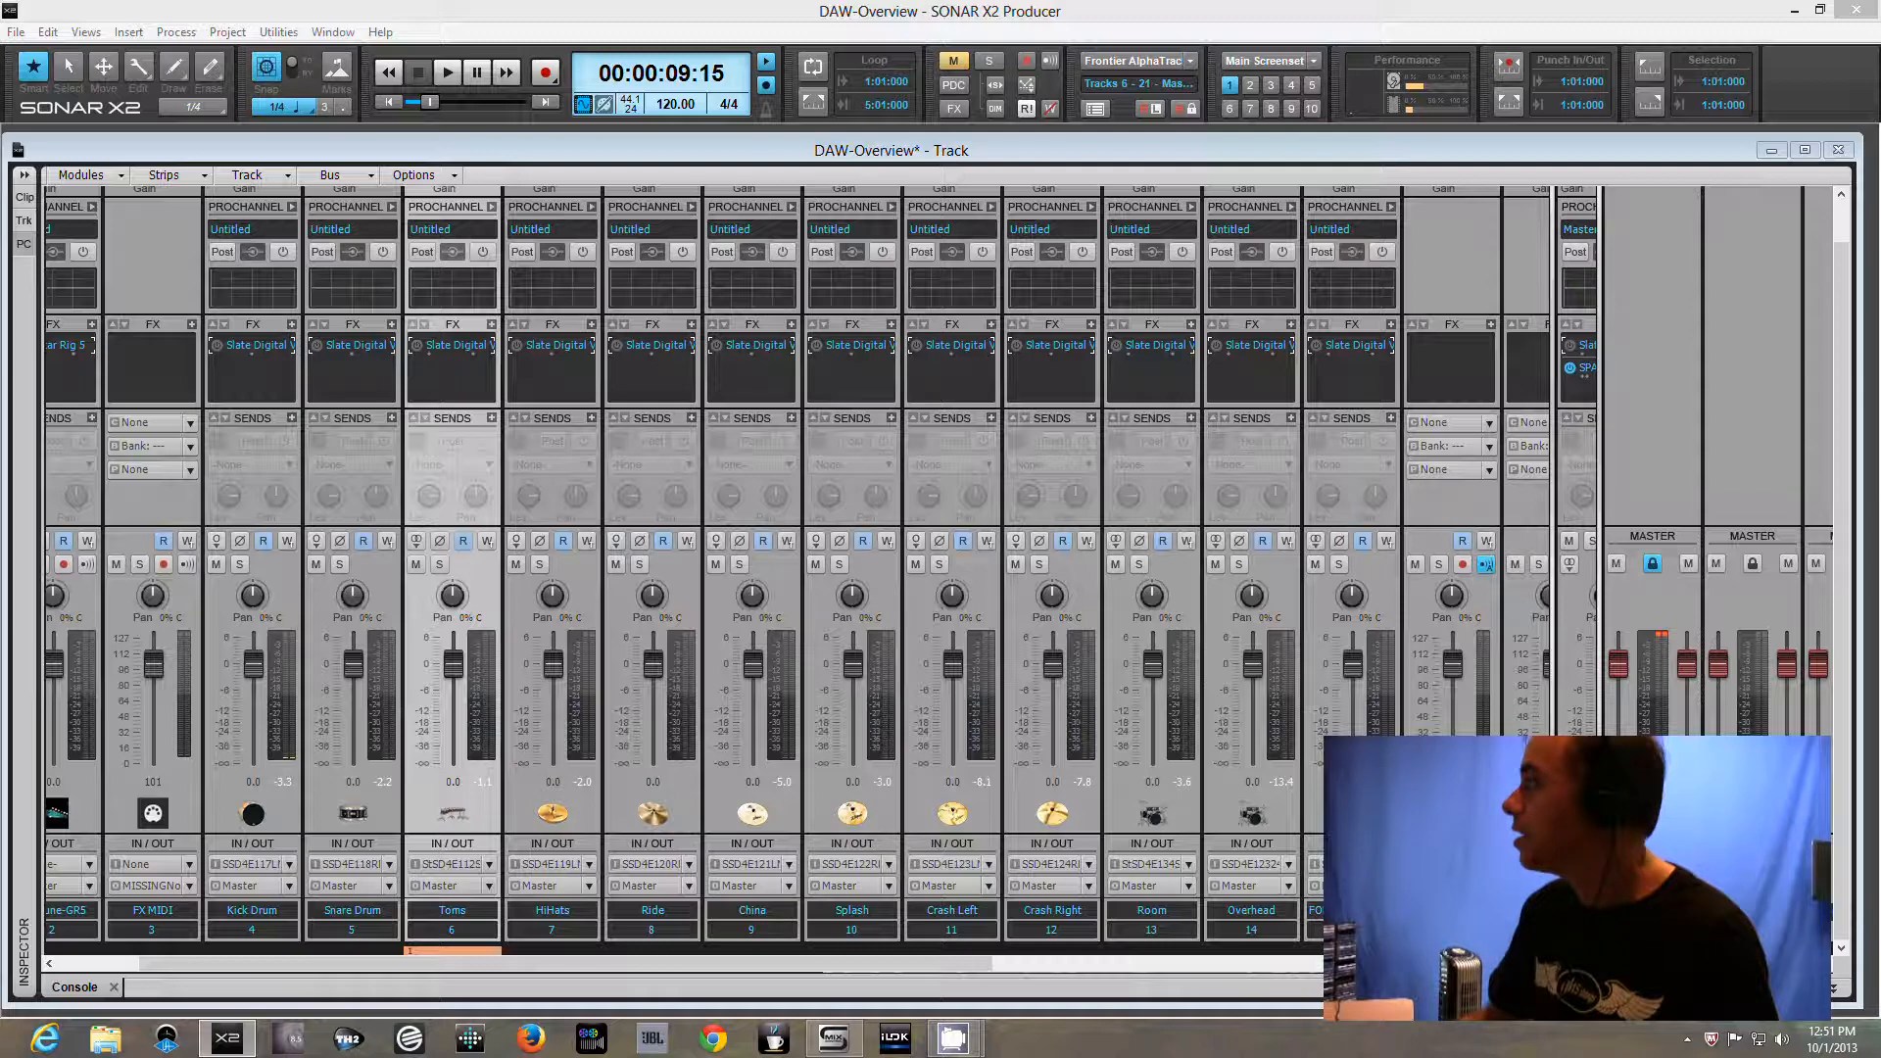
Bring the drum plugin window back, review its mixer outputs through Overhead, and collapse the console
{"action": "left_click_drag", "start_coordinate": [1880, 68], "coordinate": [782, 118]}
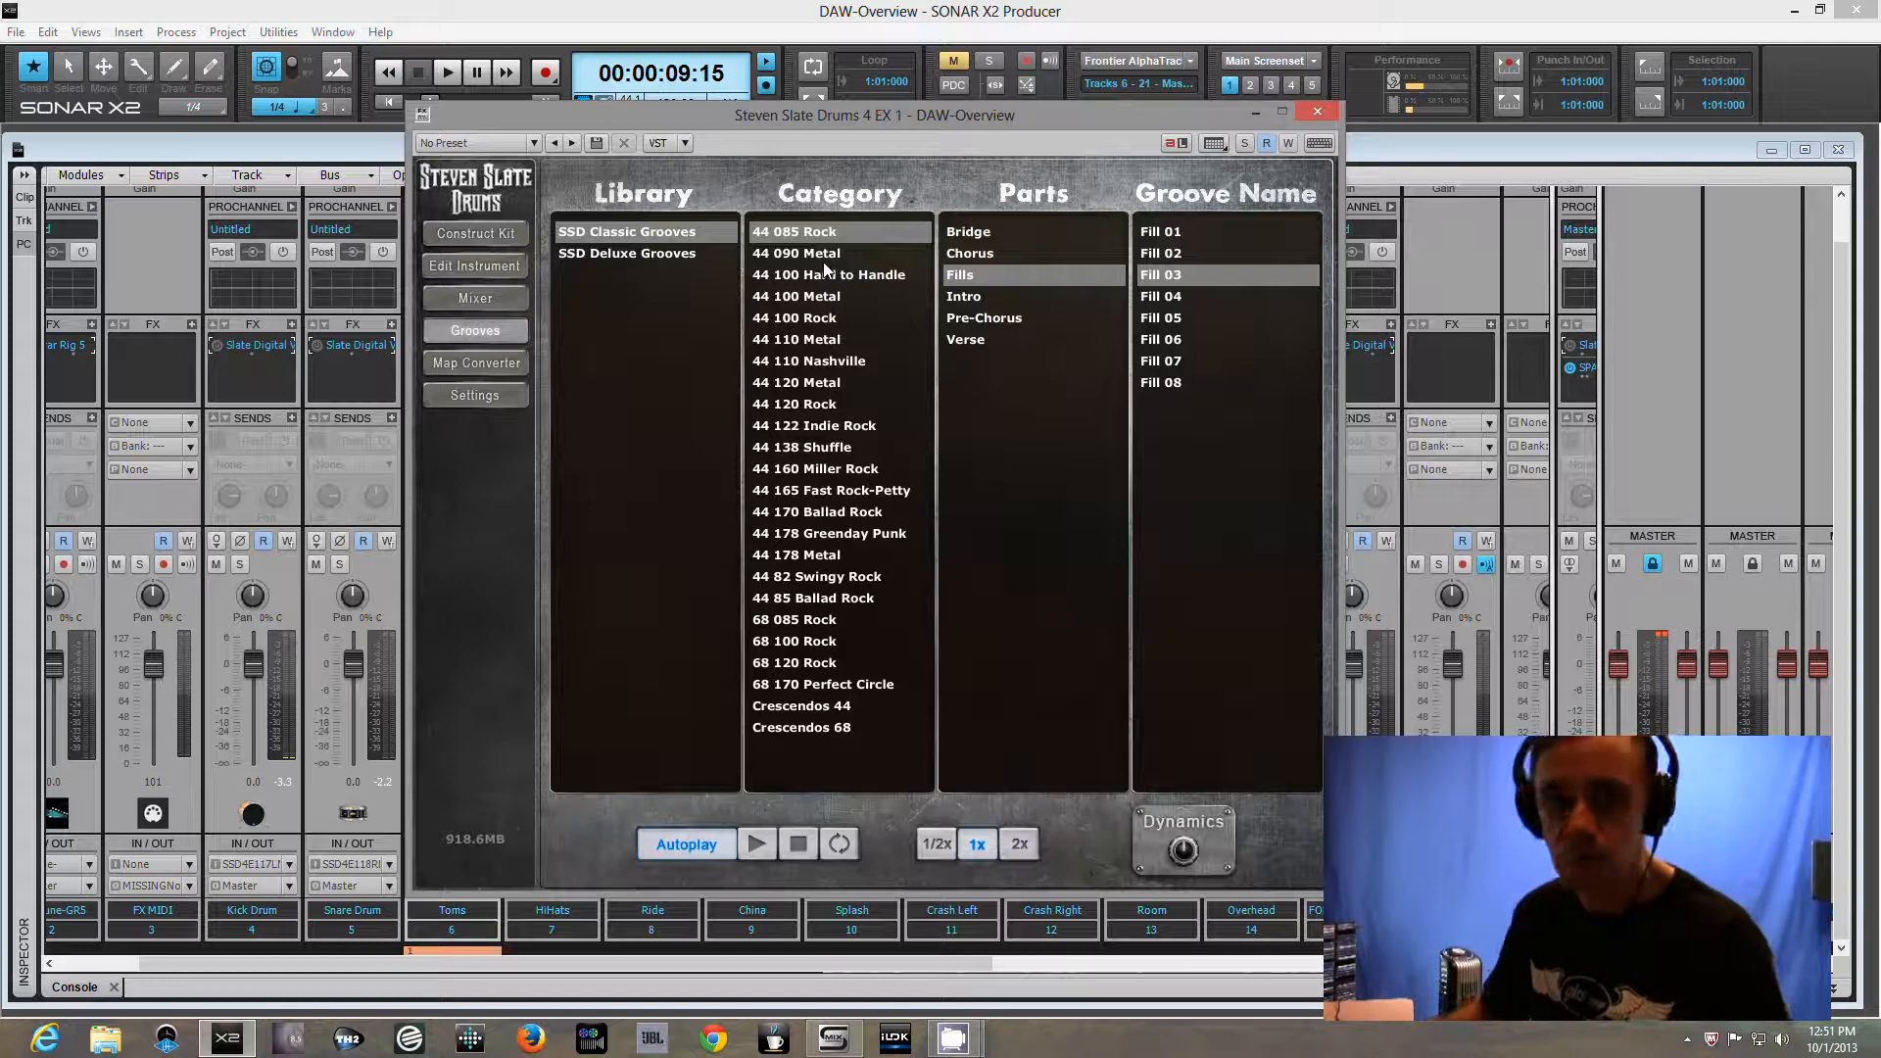
{"action": "left_click", "coordinate": [498, 302]}
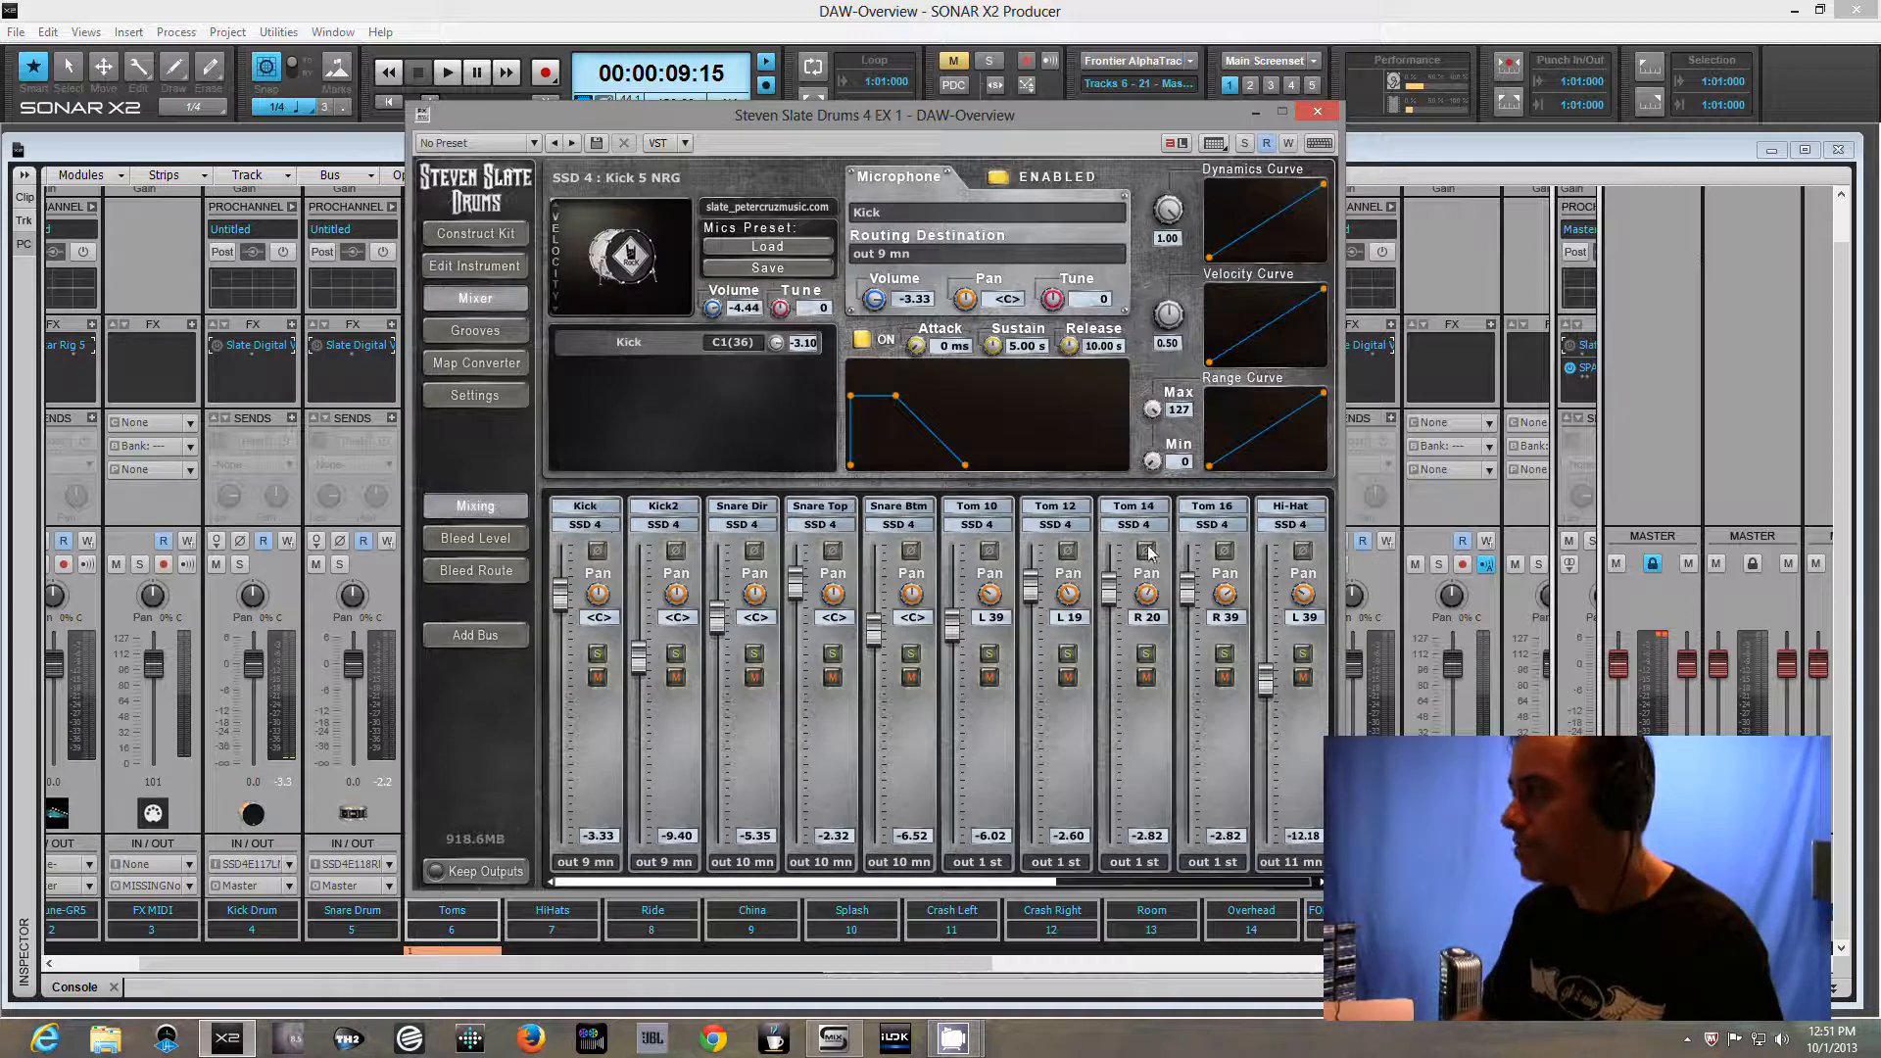
{"action": "left_click", "coordinate": [827, 888]}
{"action": "left_click_drag", "start_coordinate": [827, 881], "coordinate": [1135, 912]}
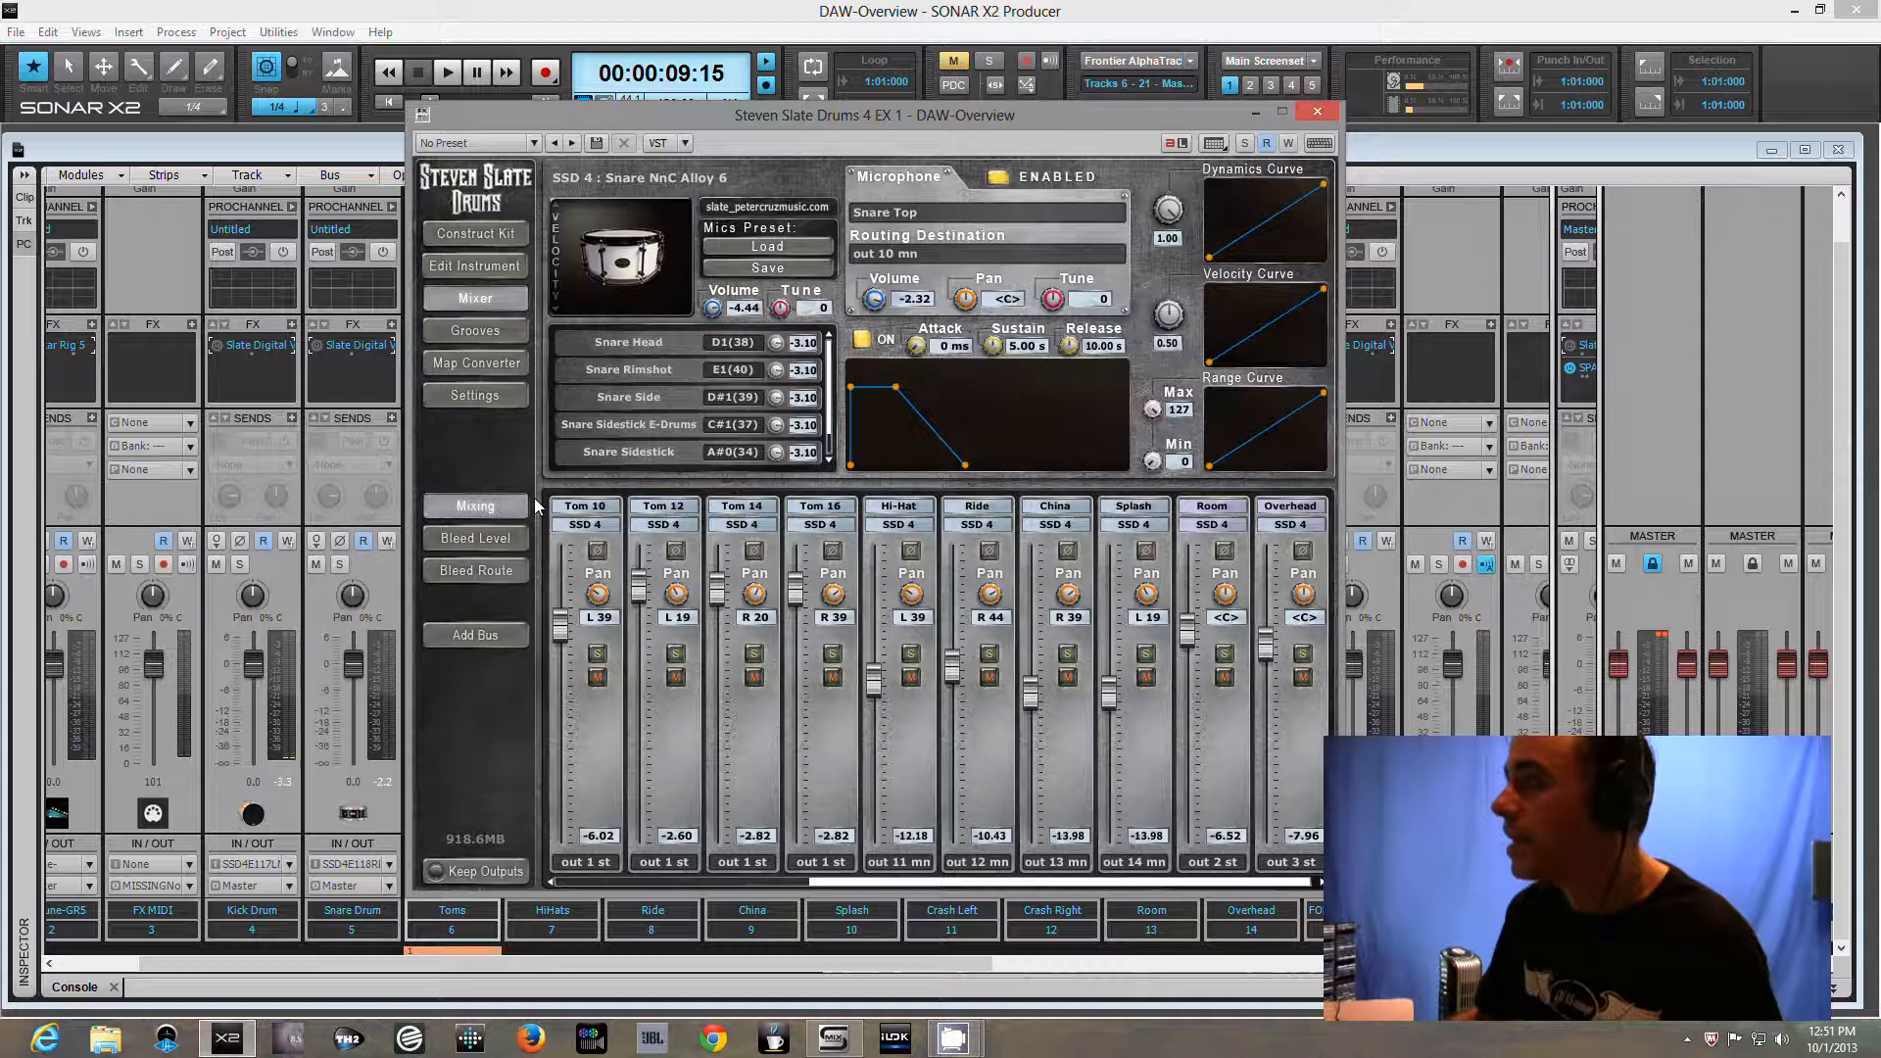
{"action": "left_click", "coordinate": [114, 987]}
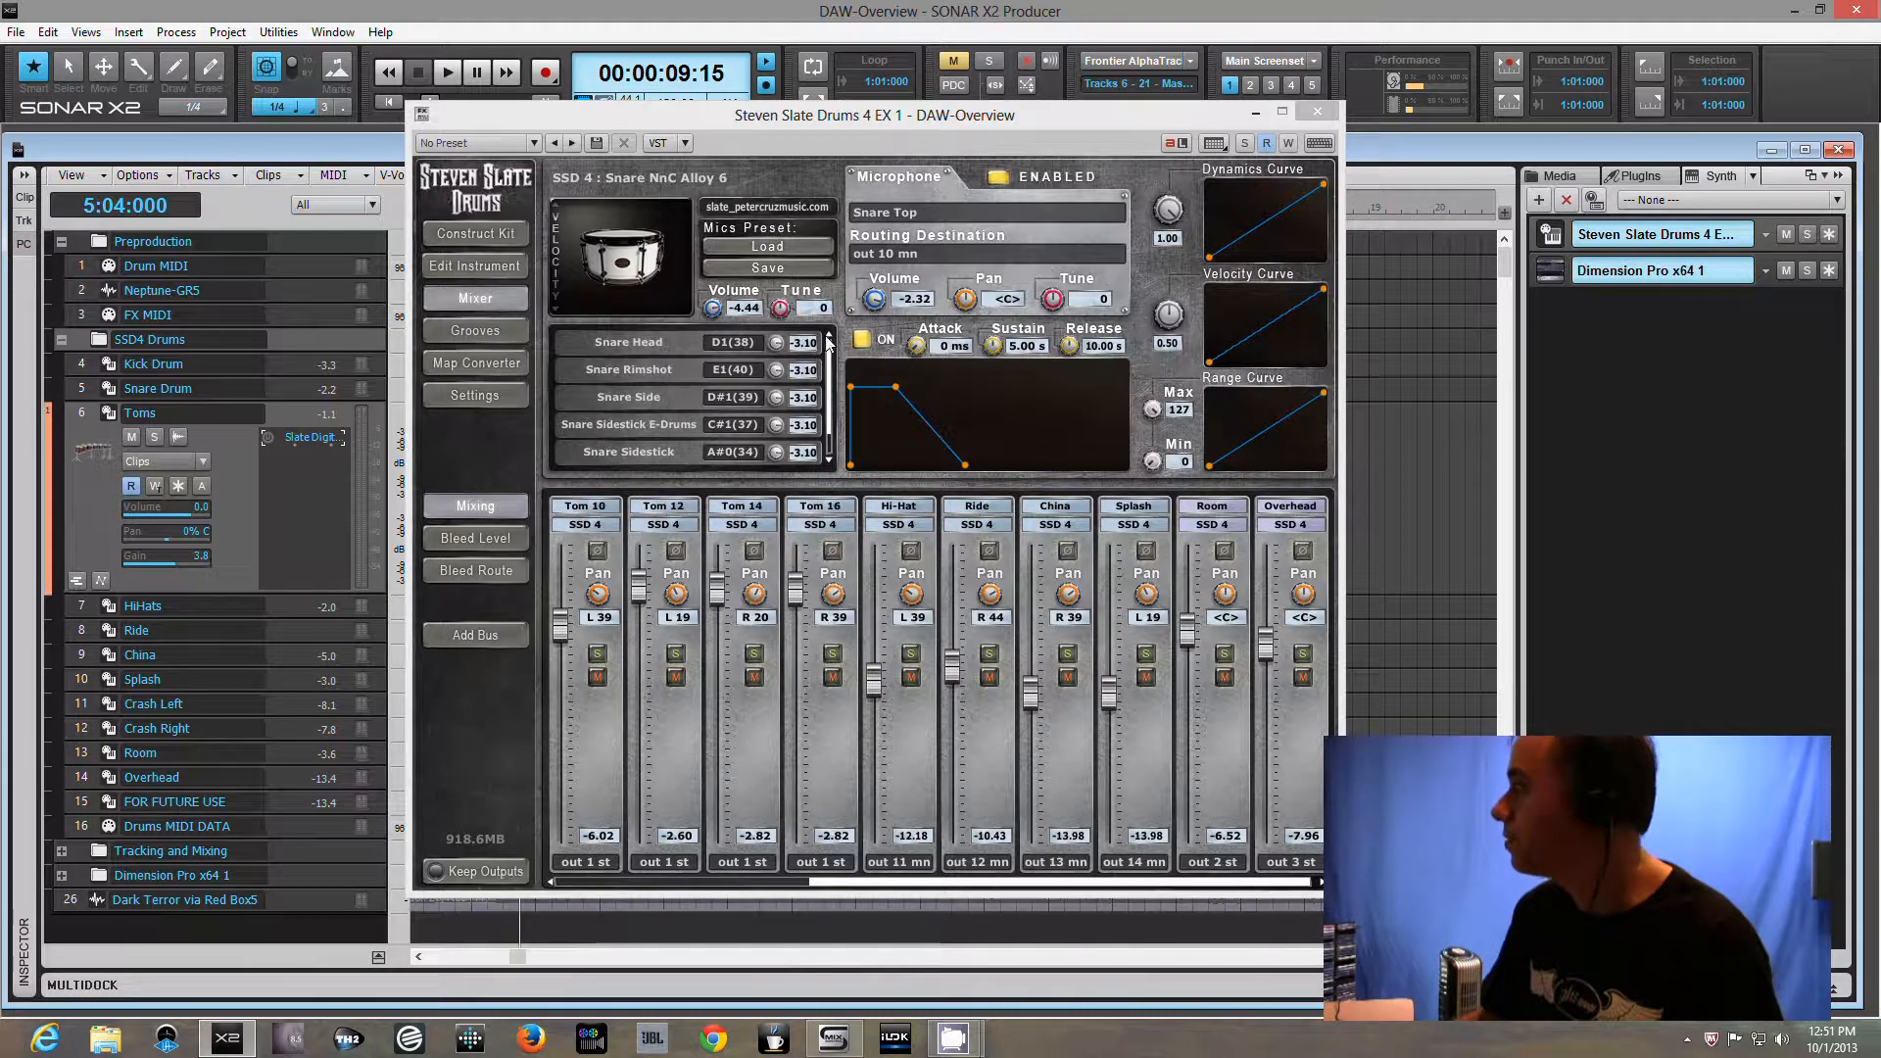
Play the Chorus 03 groove from 44 085 Rock with looping enabled
{"action": "left_click", "coordinate": [477, 332]}
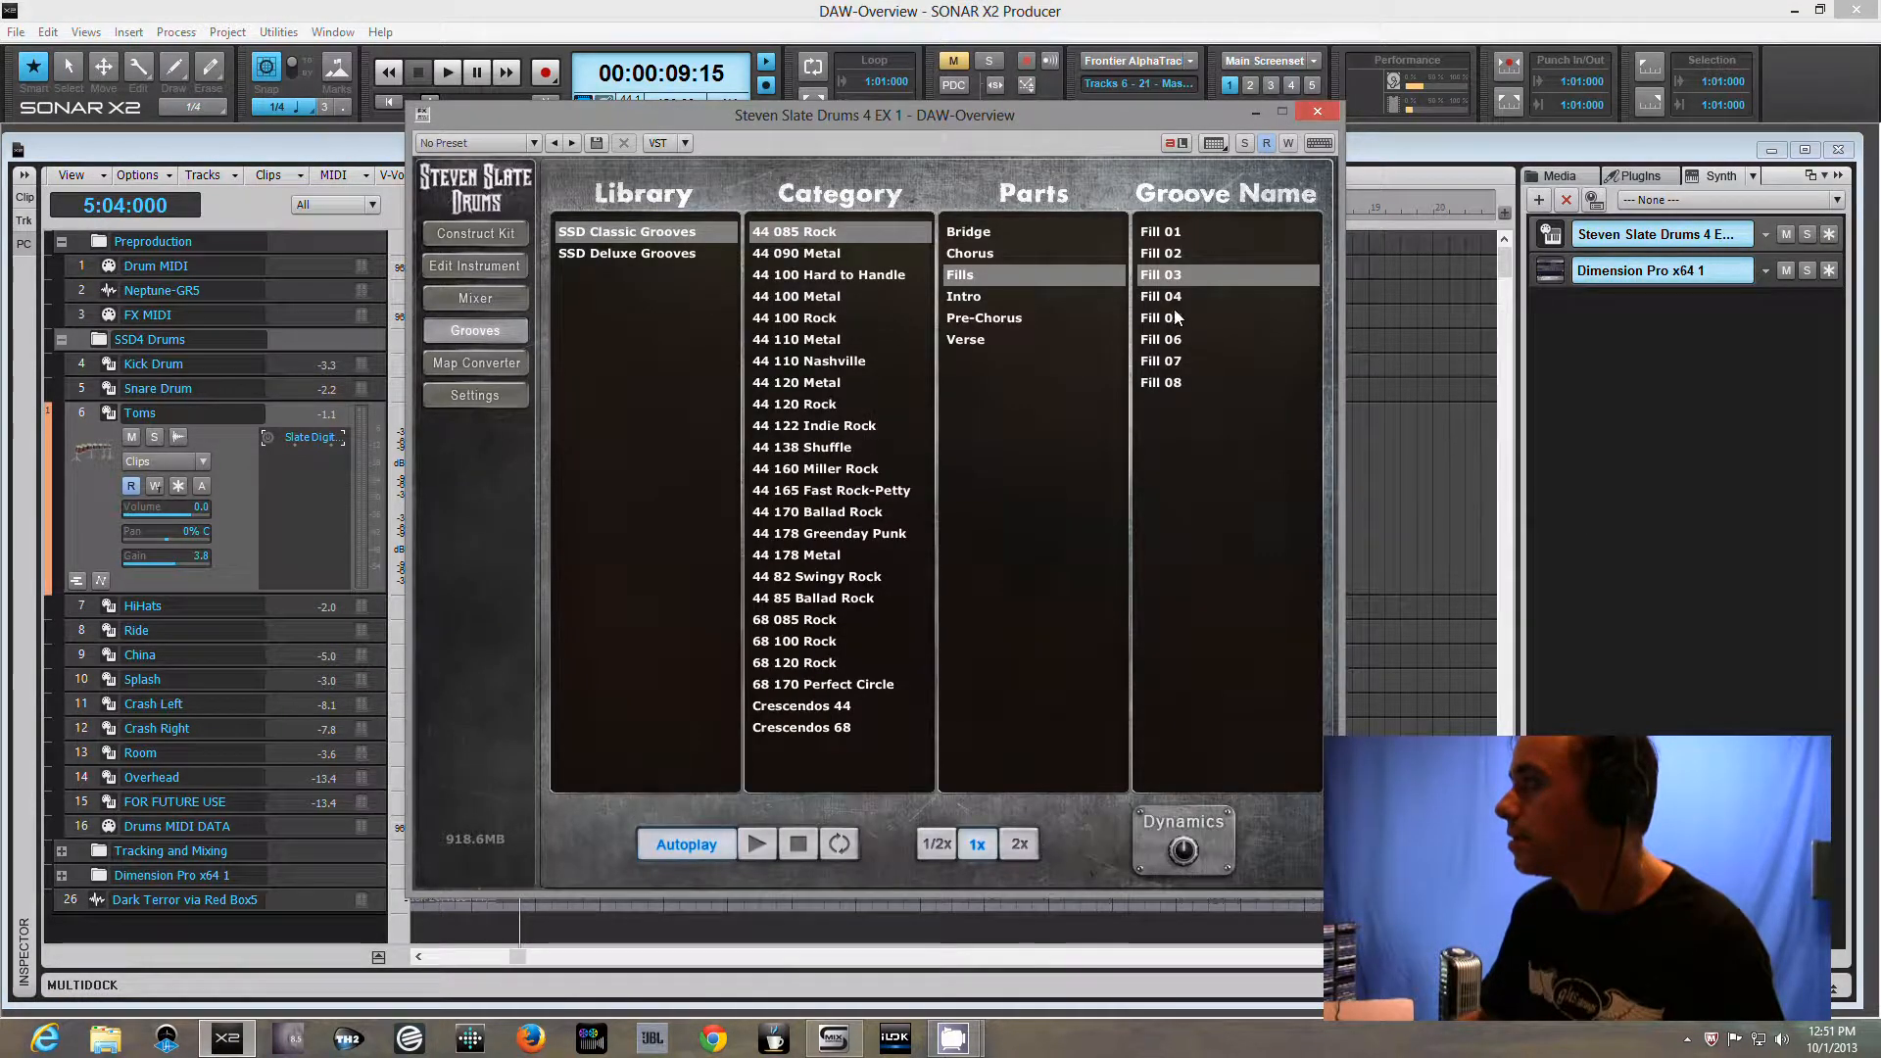
{"action": "left_click", "coordinate": [984, 254]}
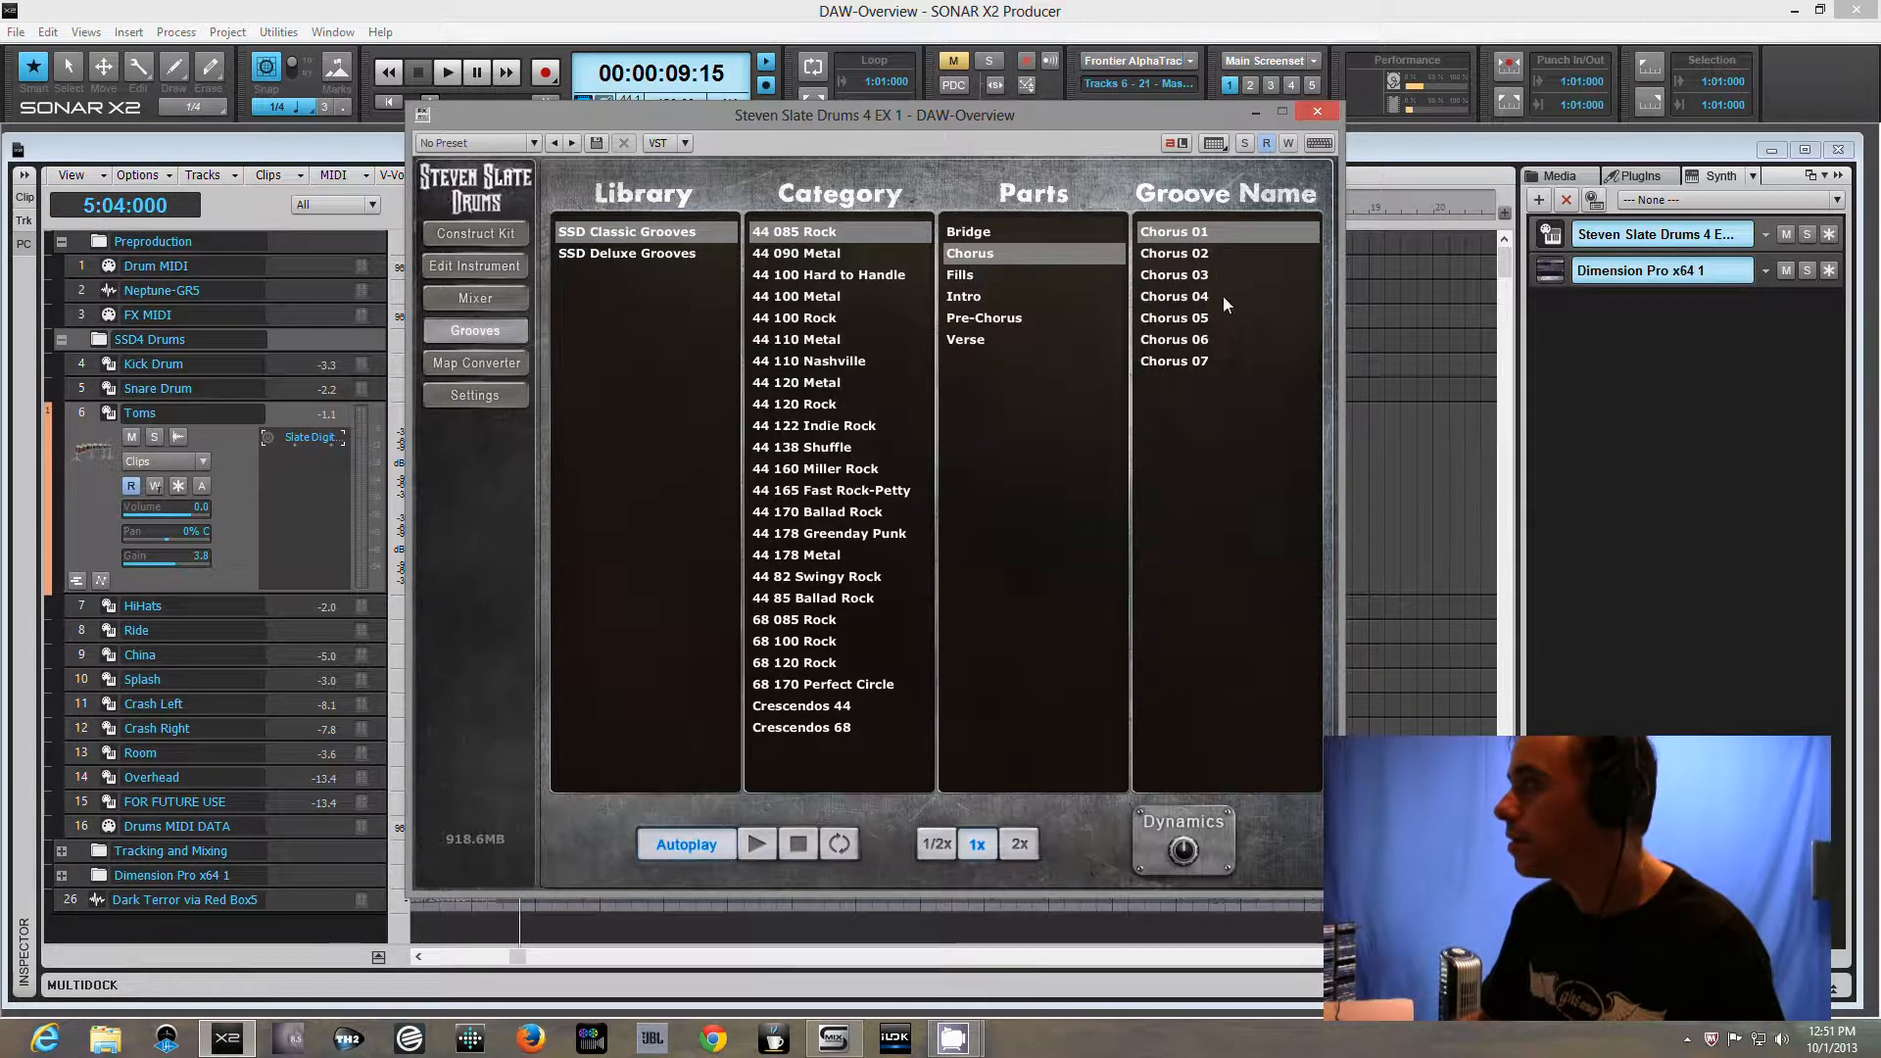
{"action": "left_click", "coordinate": [1195, 275]}
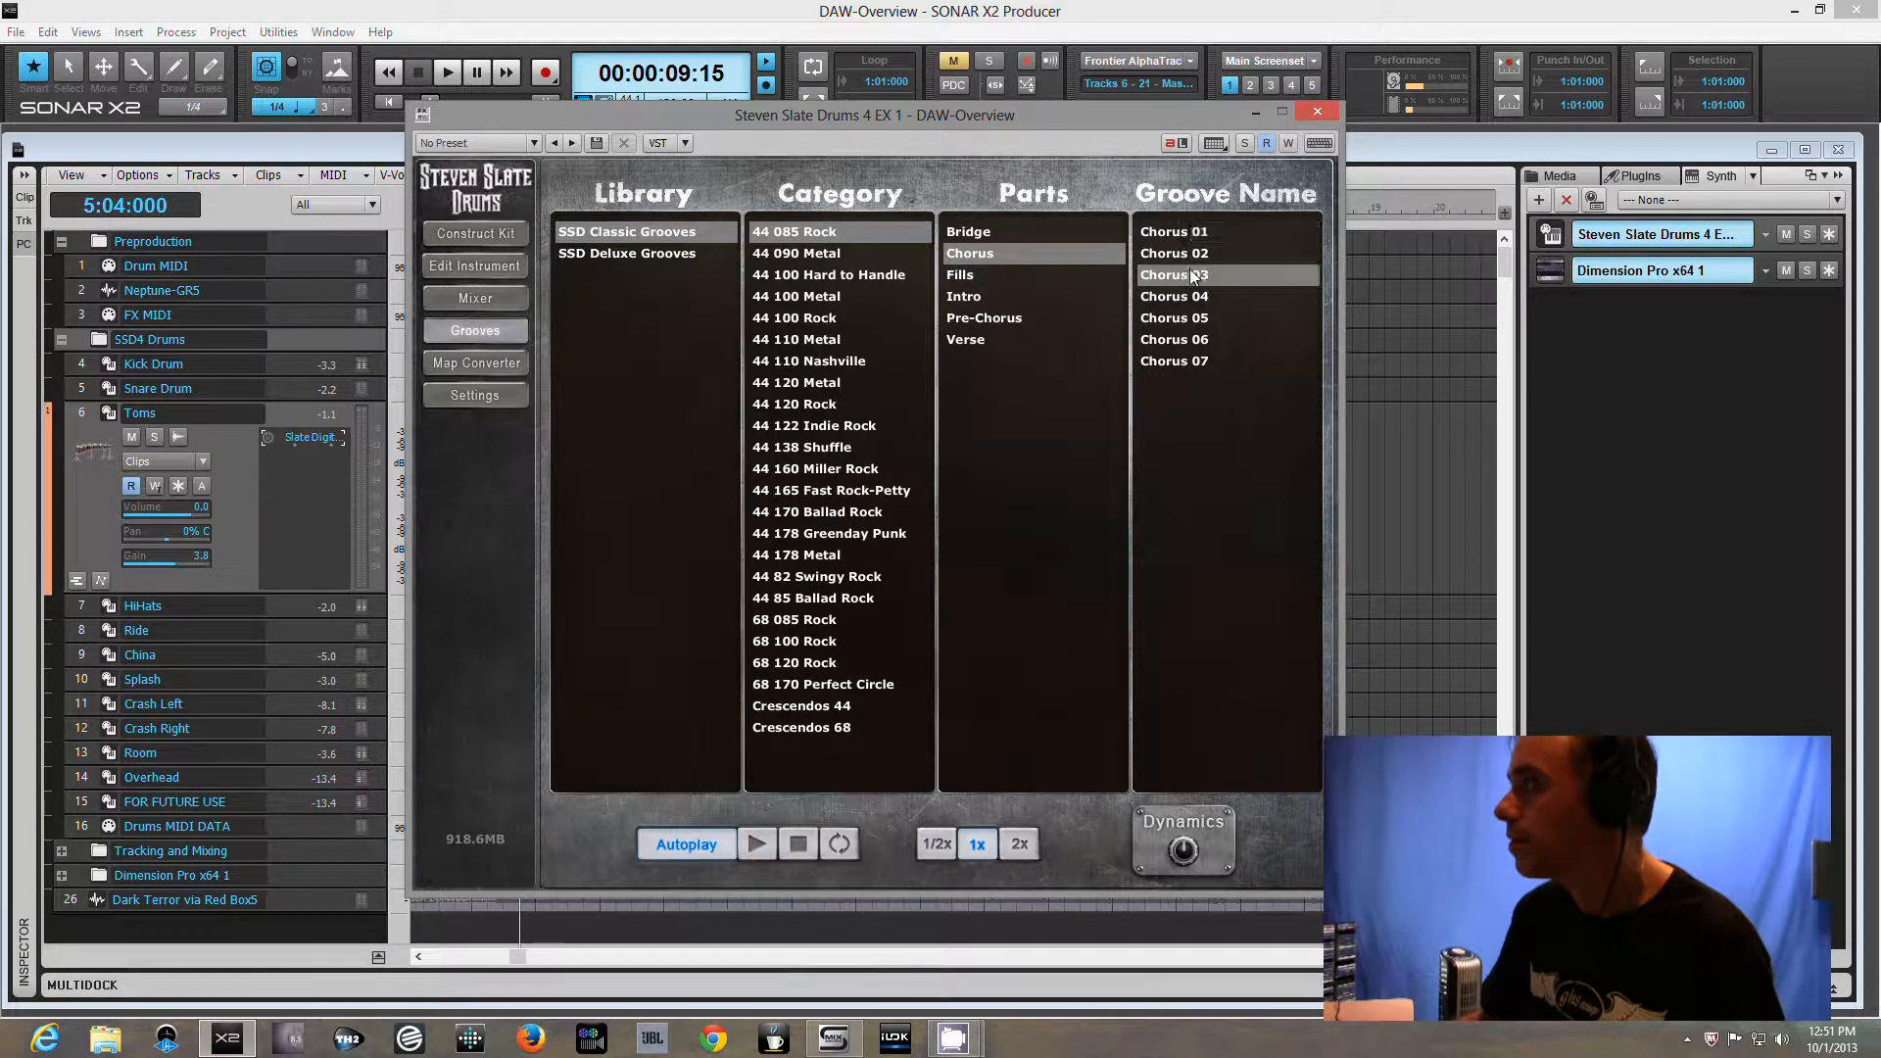
{"action": "left_click", "coordinate": [839, 844]}
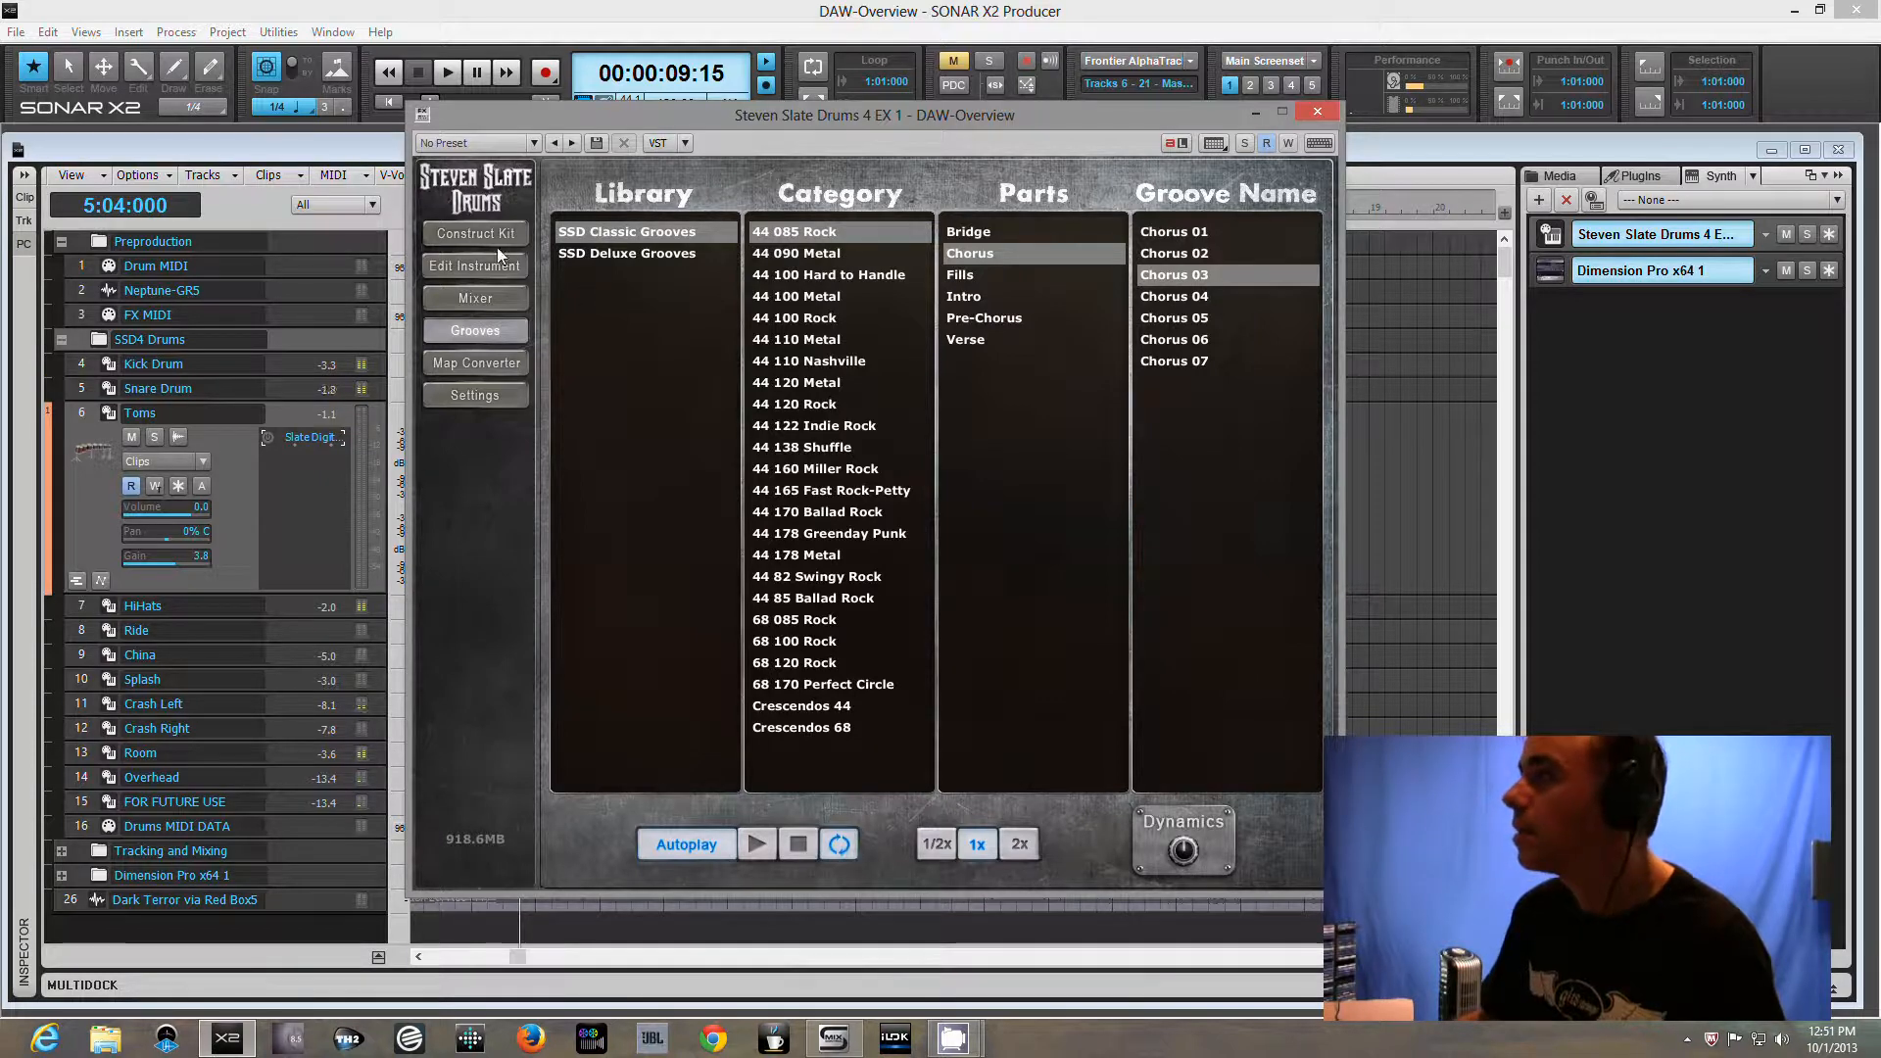
Solo the Kick and Kick2 channels in the drum plugin's mixer while the groove plays, and clear both solos
{"action": "left_click", "coordinate": [473, 300]}
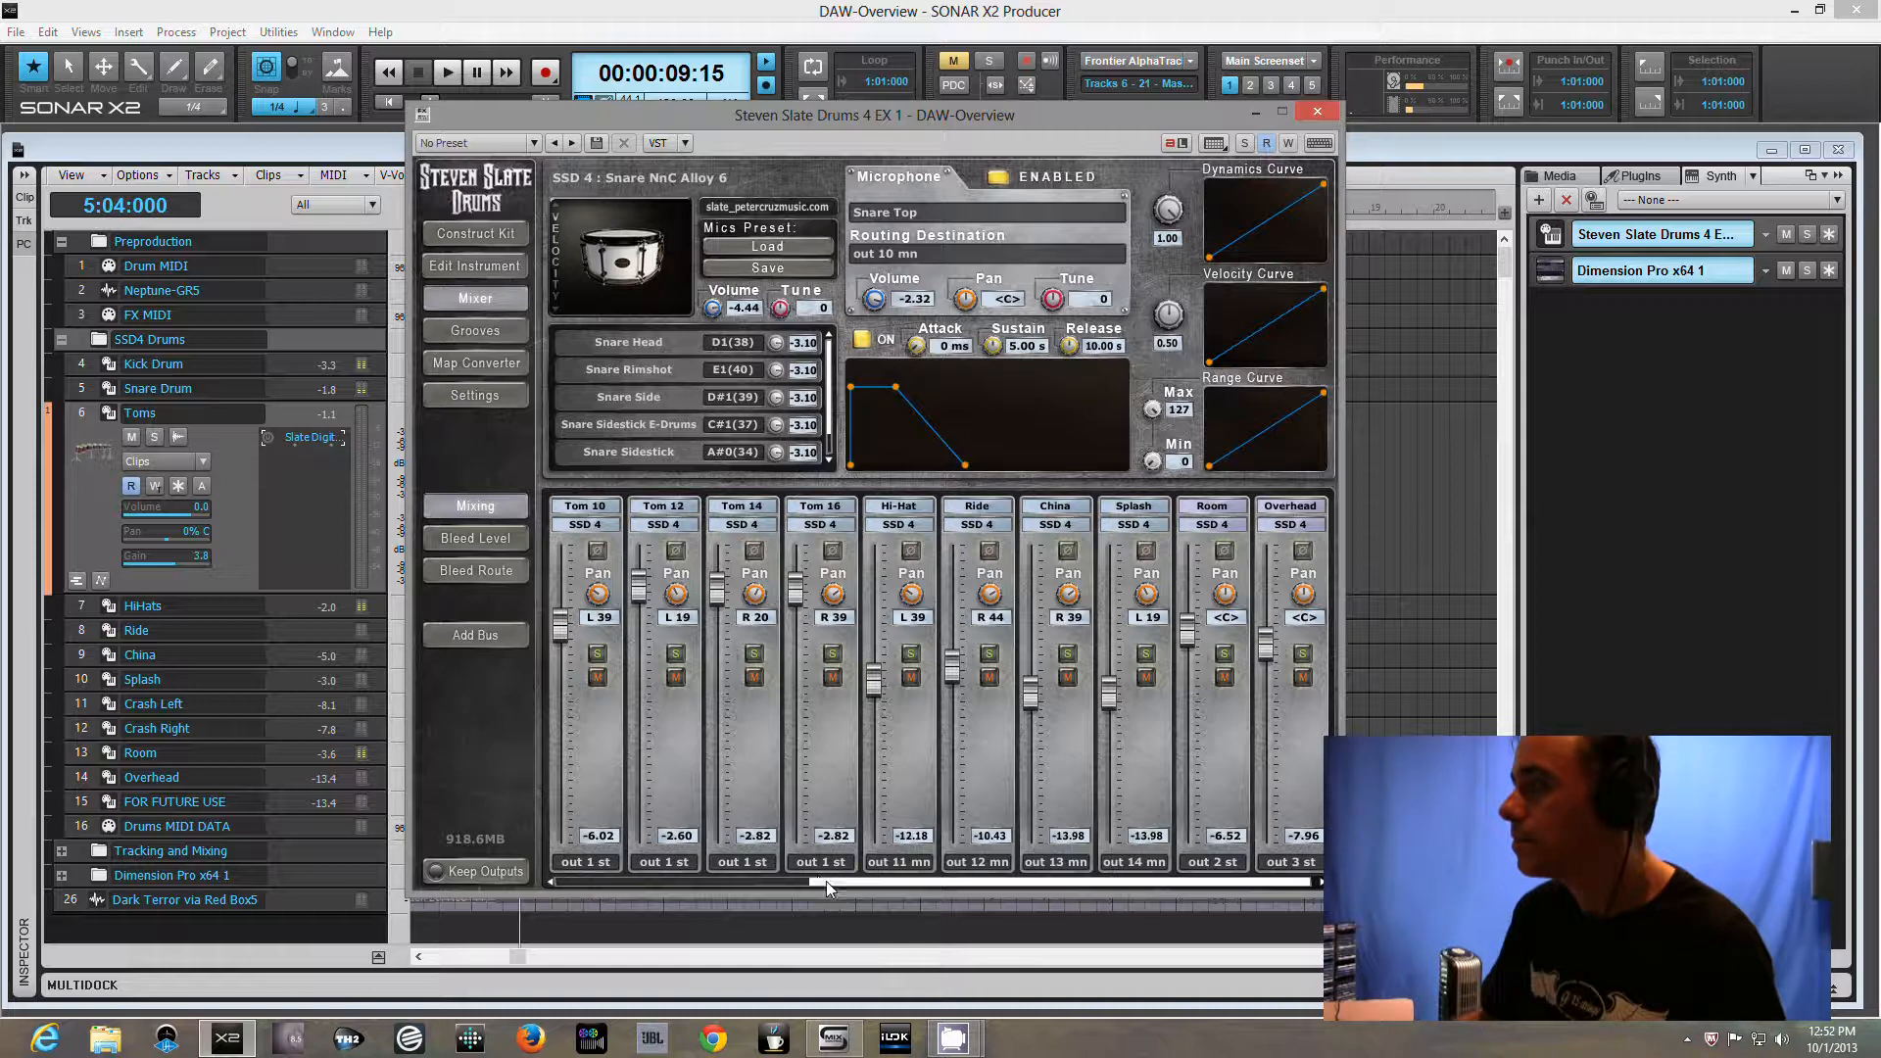
{"action": "left_click_drag", "start_coordinate": [813, 888], "coordinate": [533, 908]}
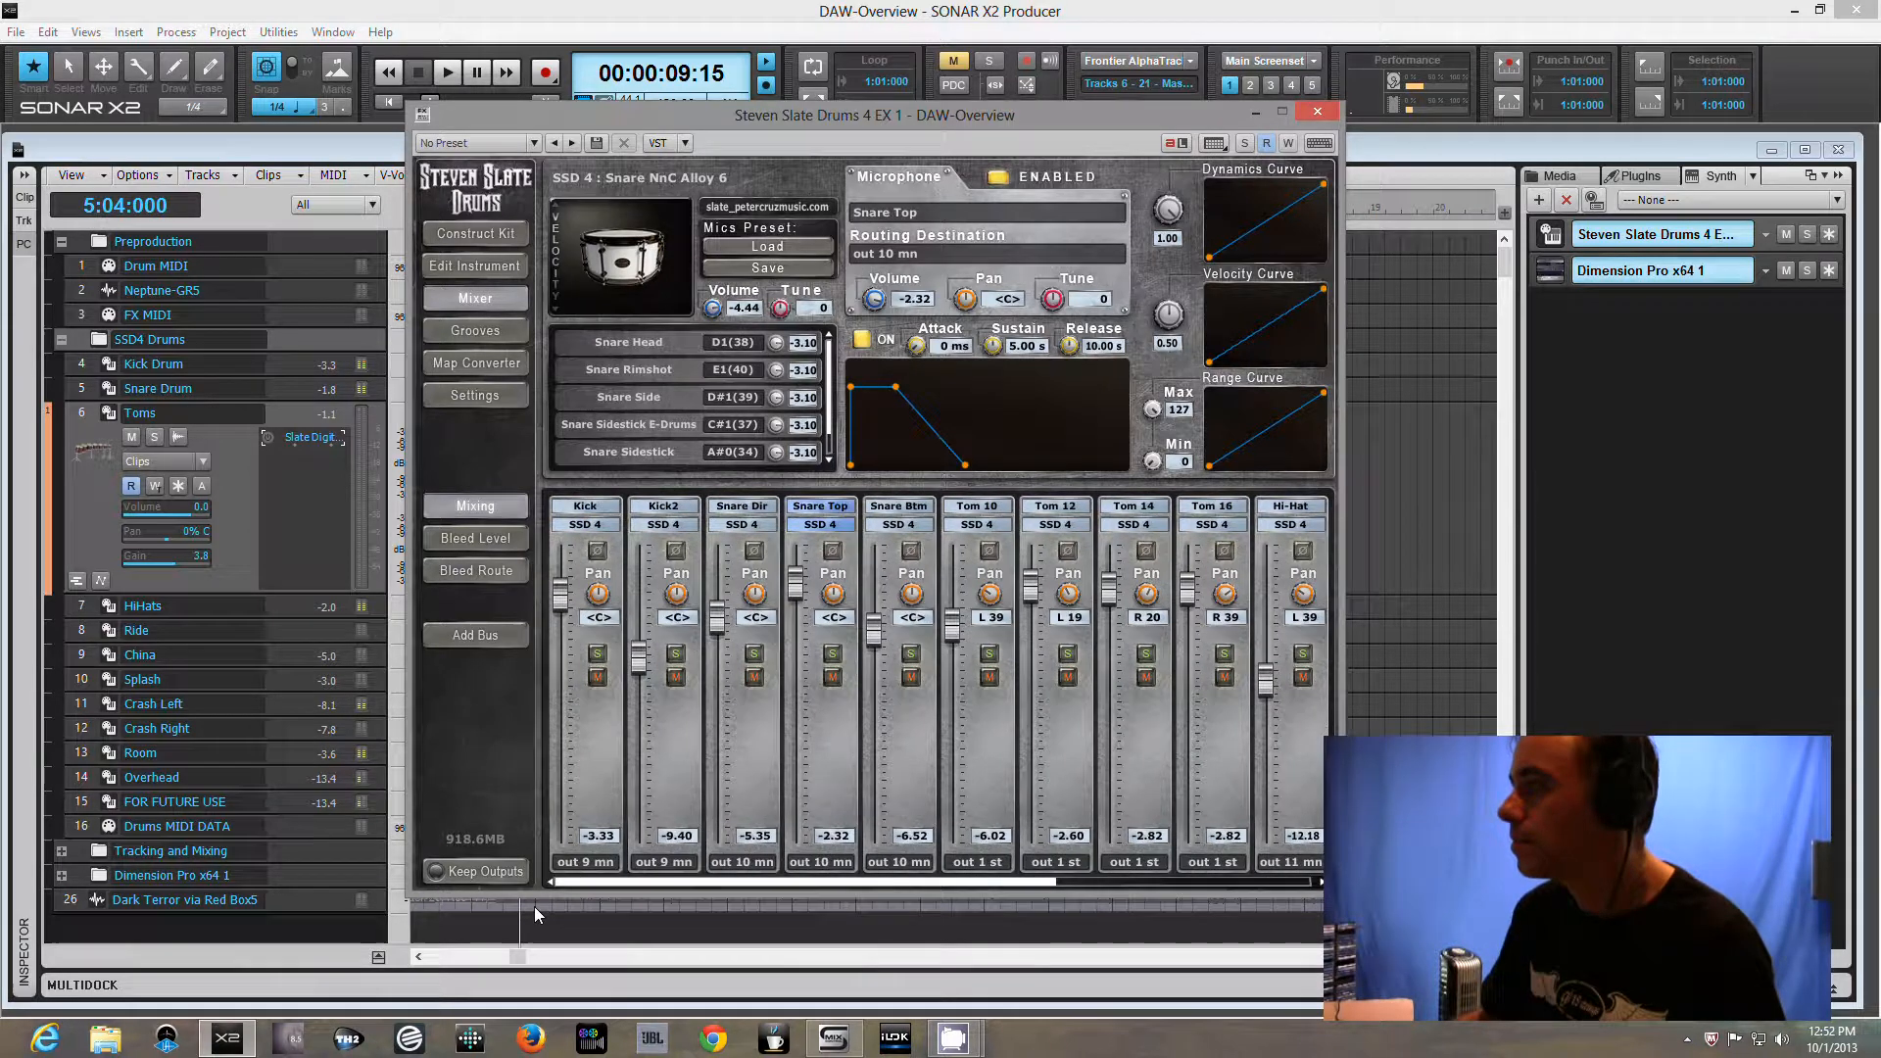
{"action": "left_click", "coordinate": [597, 654]}
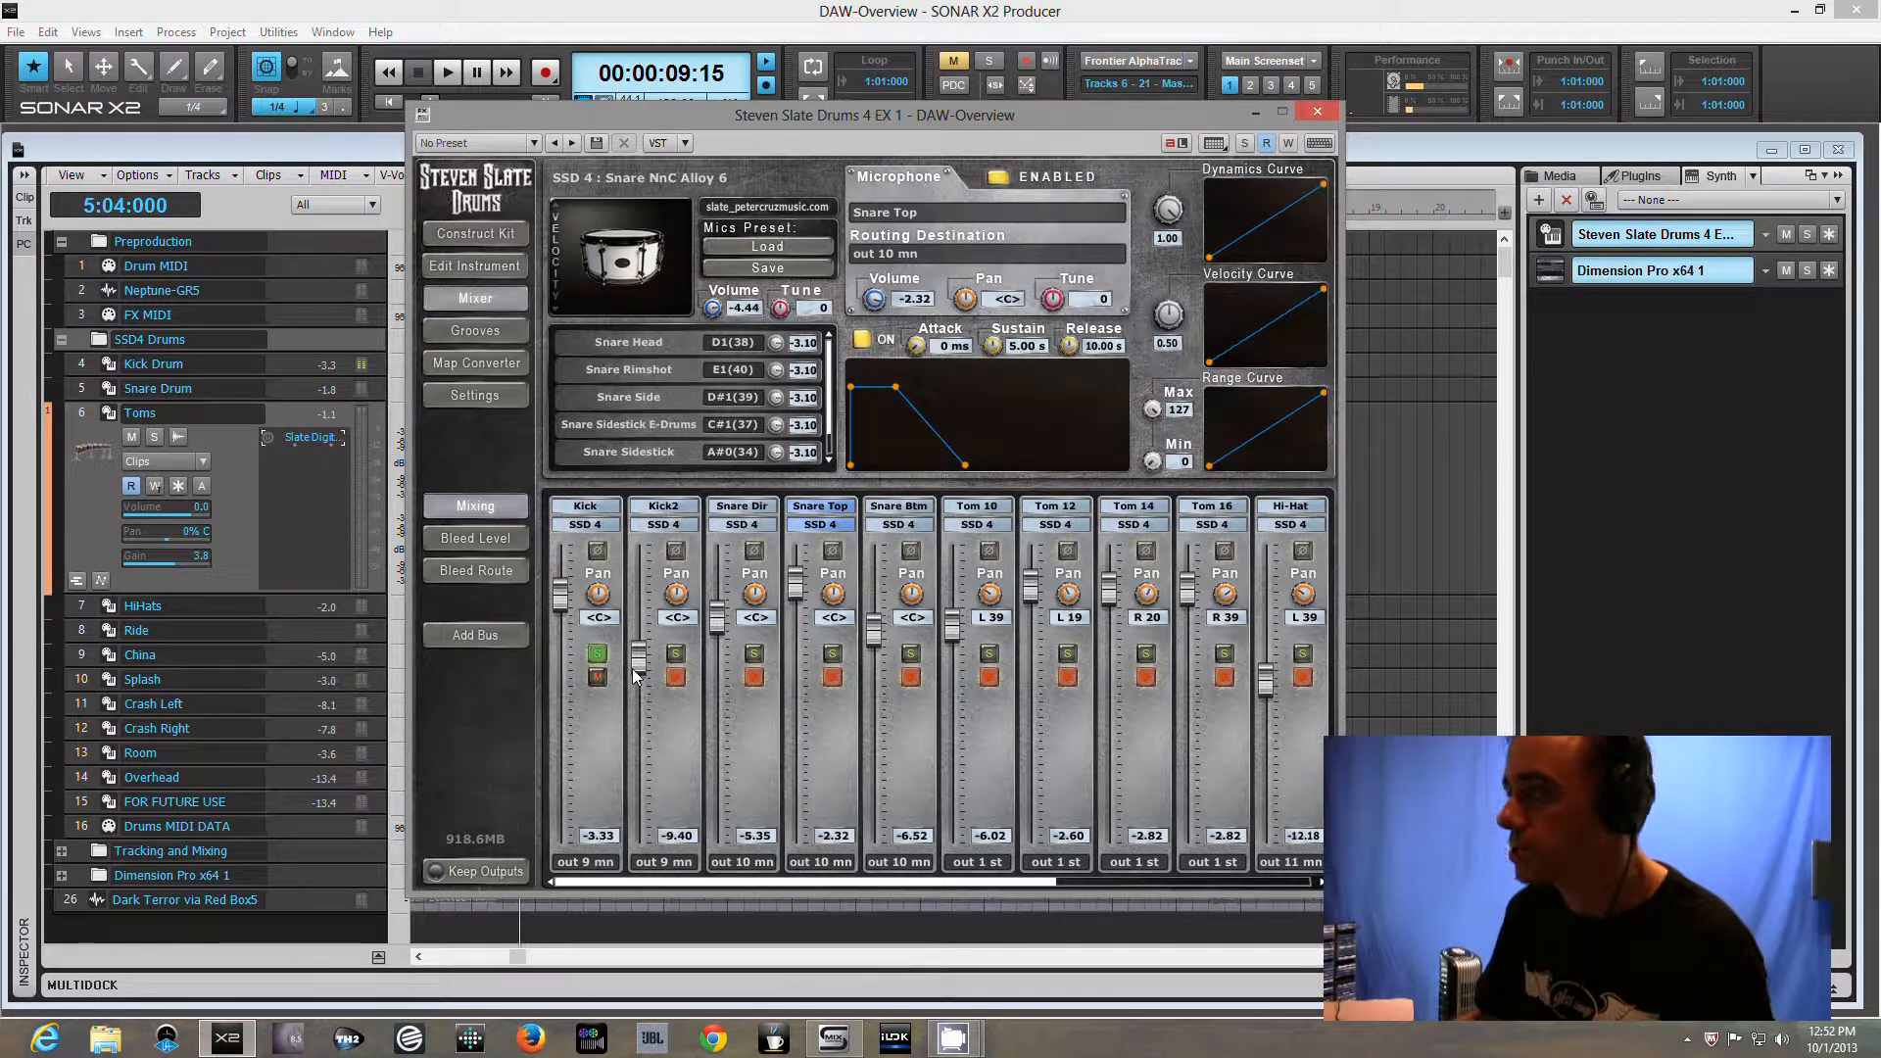
{"action": "left_click", "coordinate": [676, 654]}
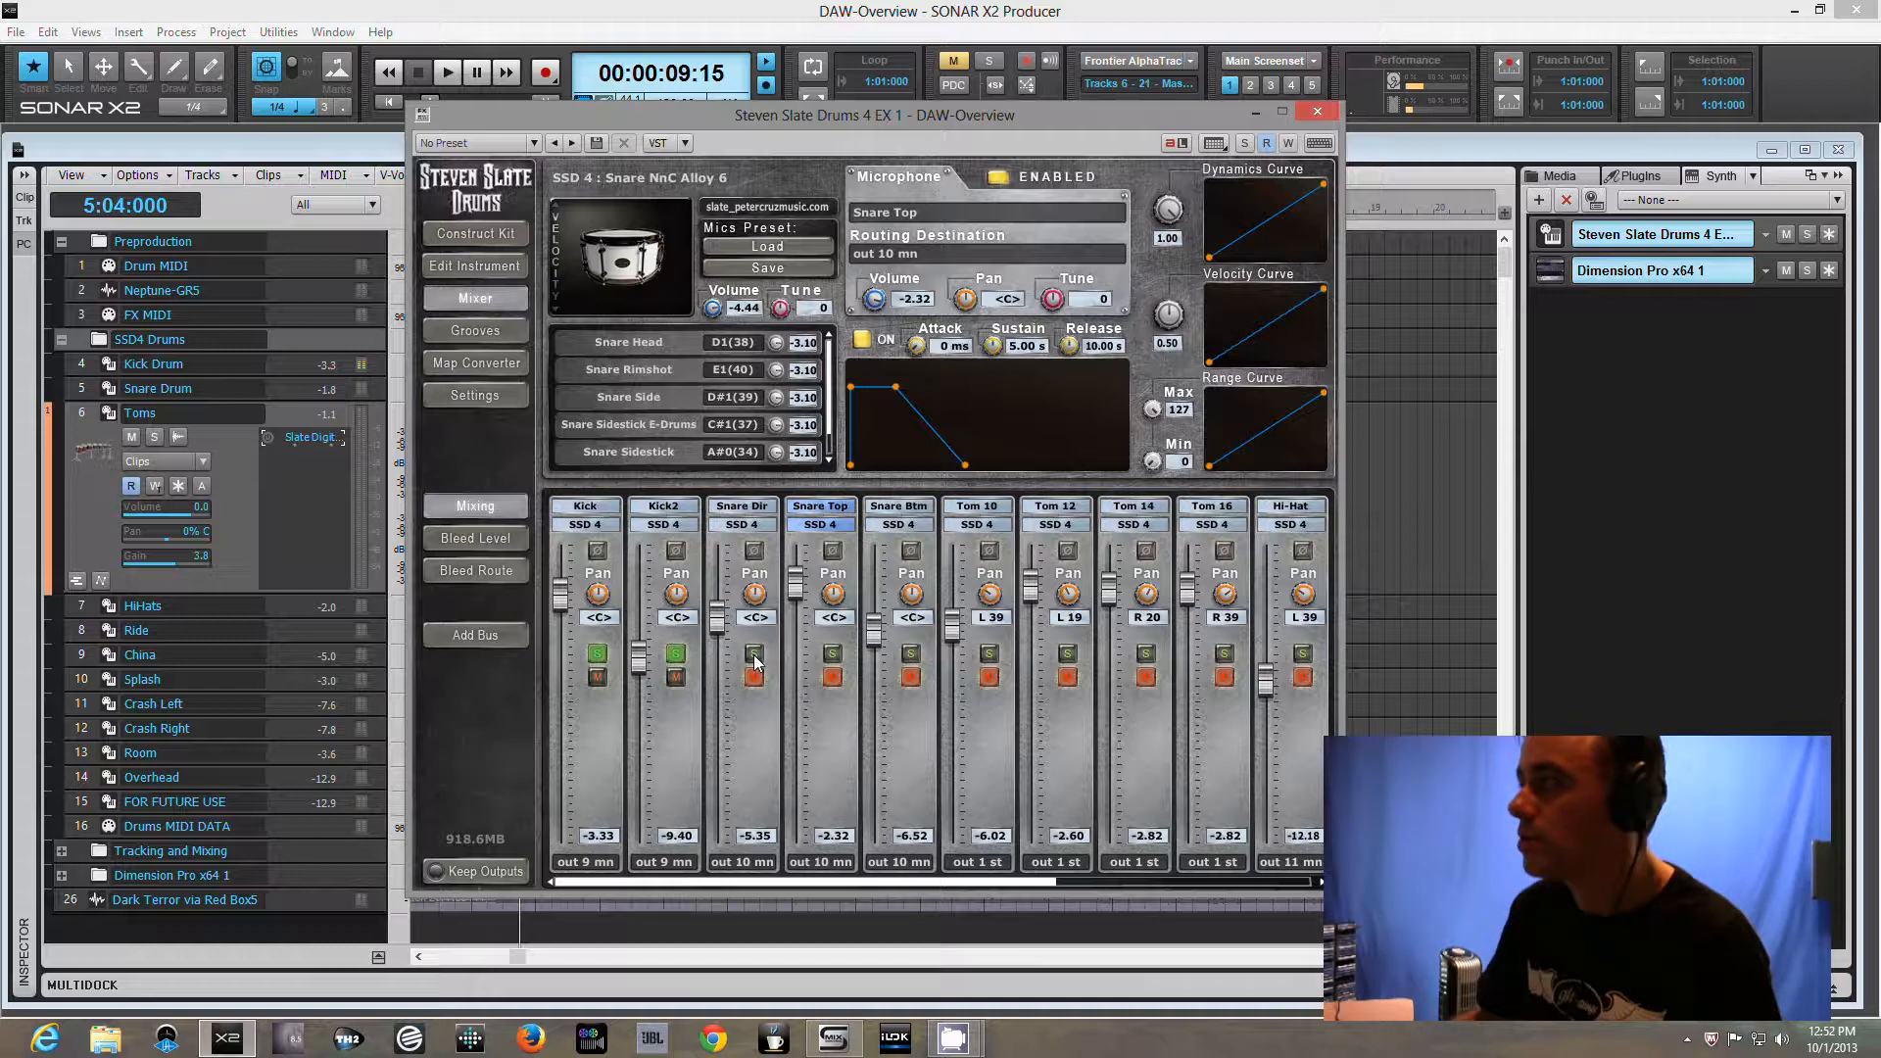
{"action": "left_click", "coordinate": [675, 655]}
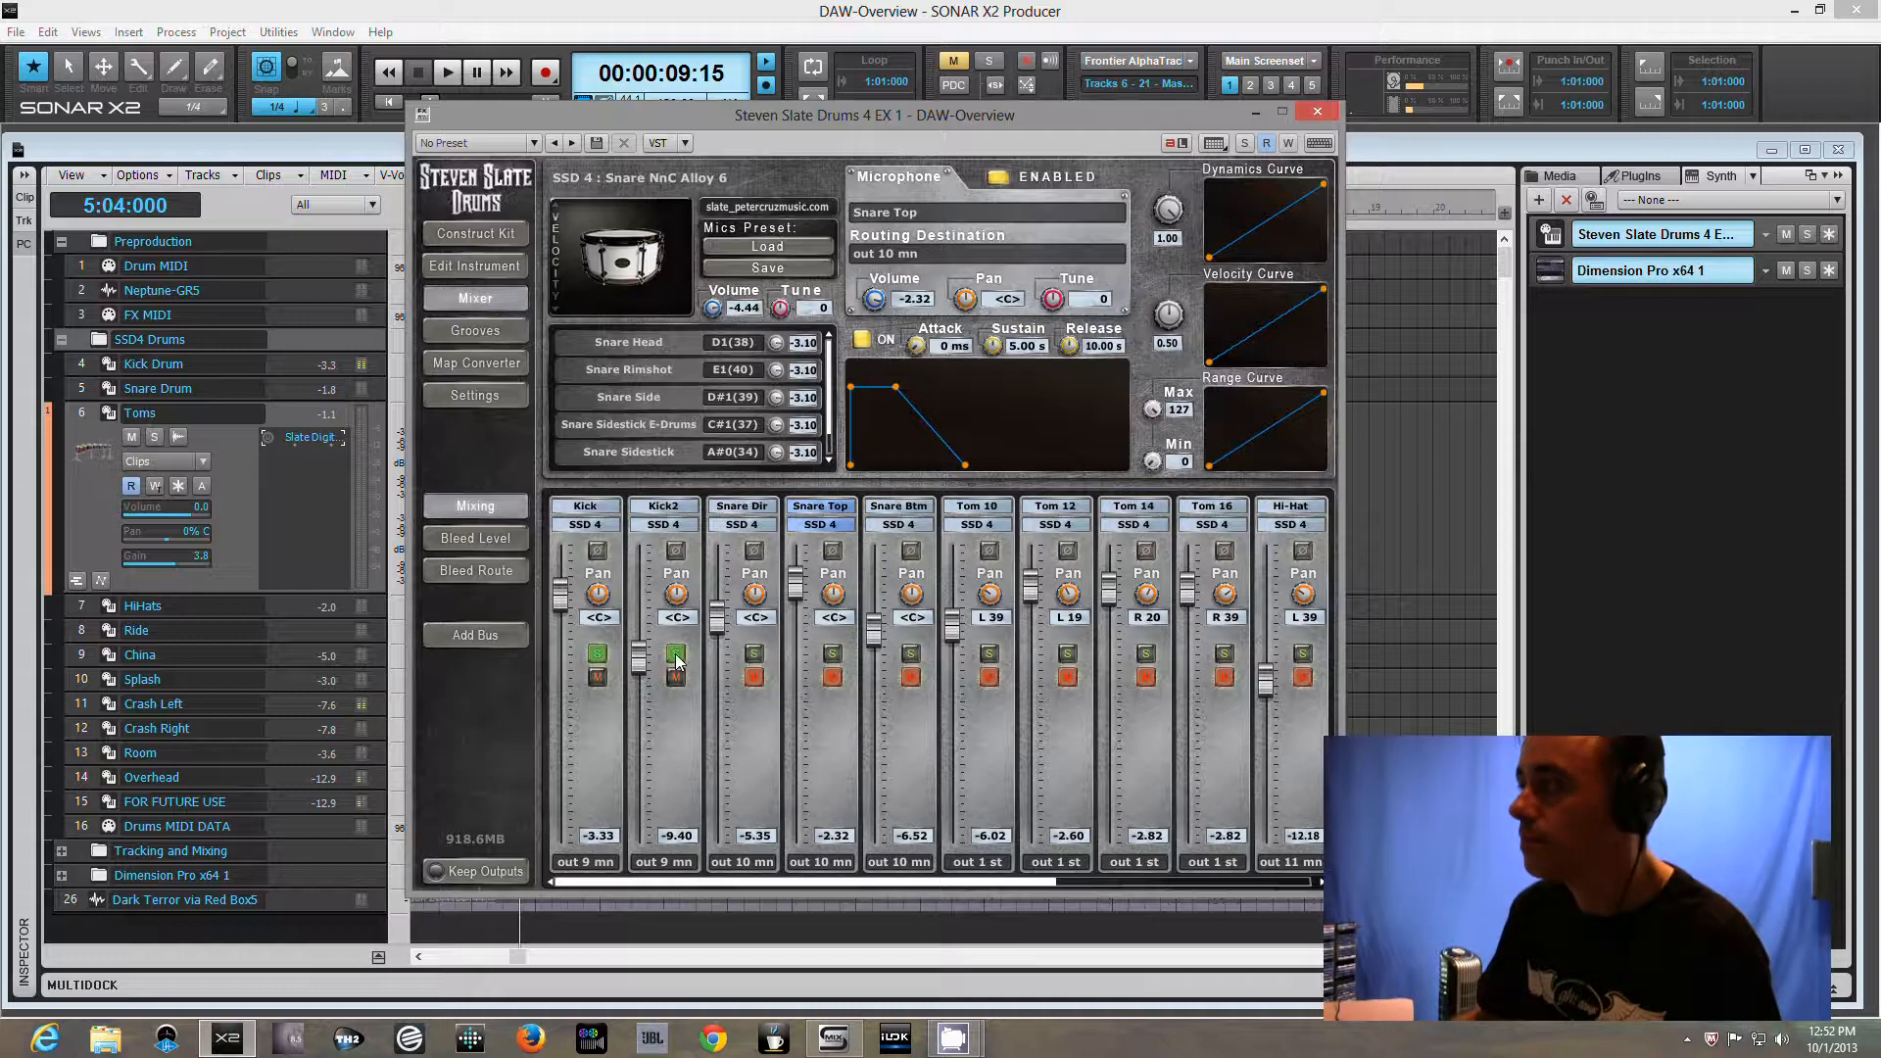
{"action": "left_click", "coordinate": [598, 654]}
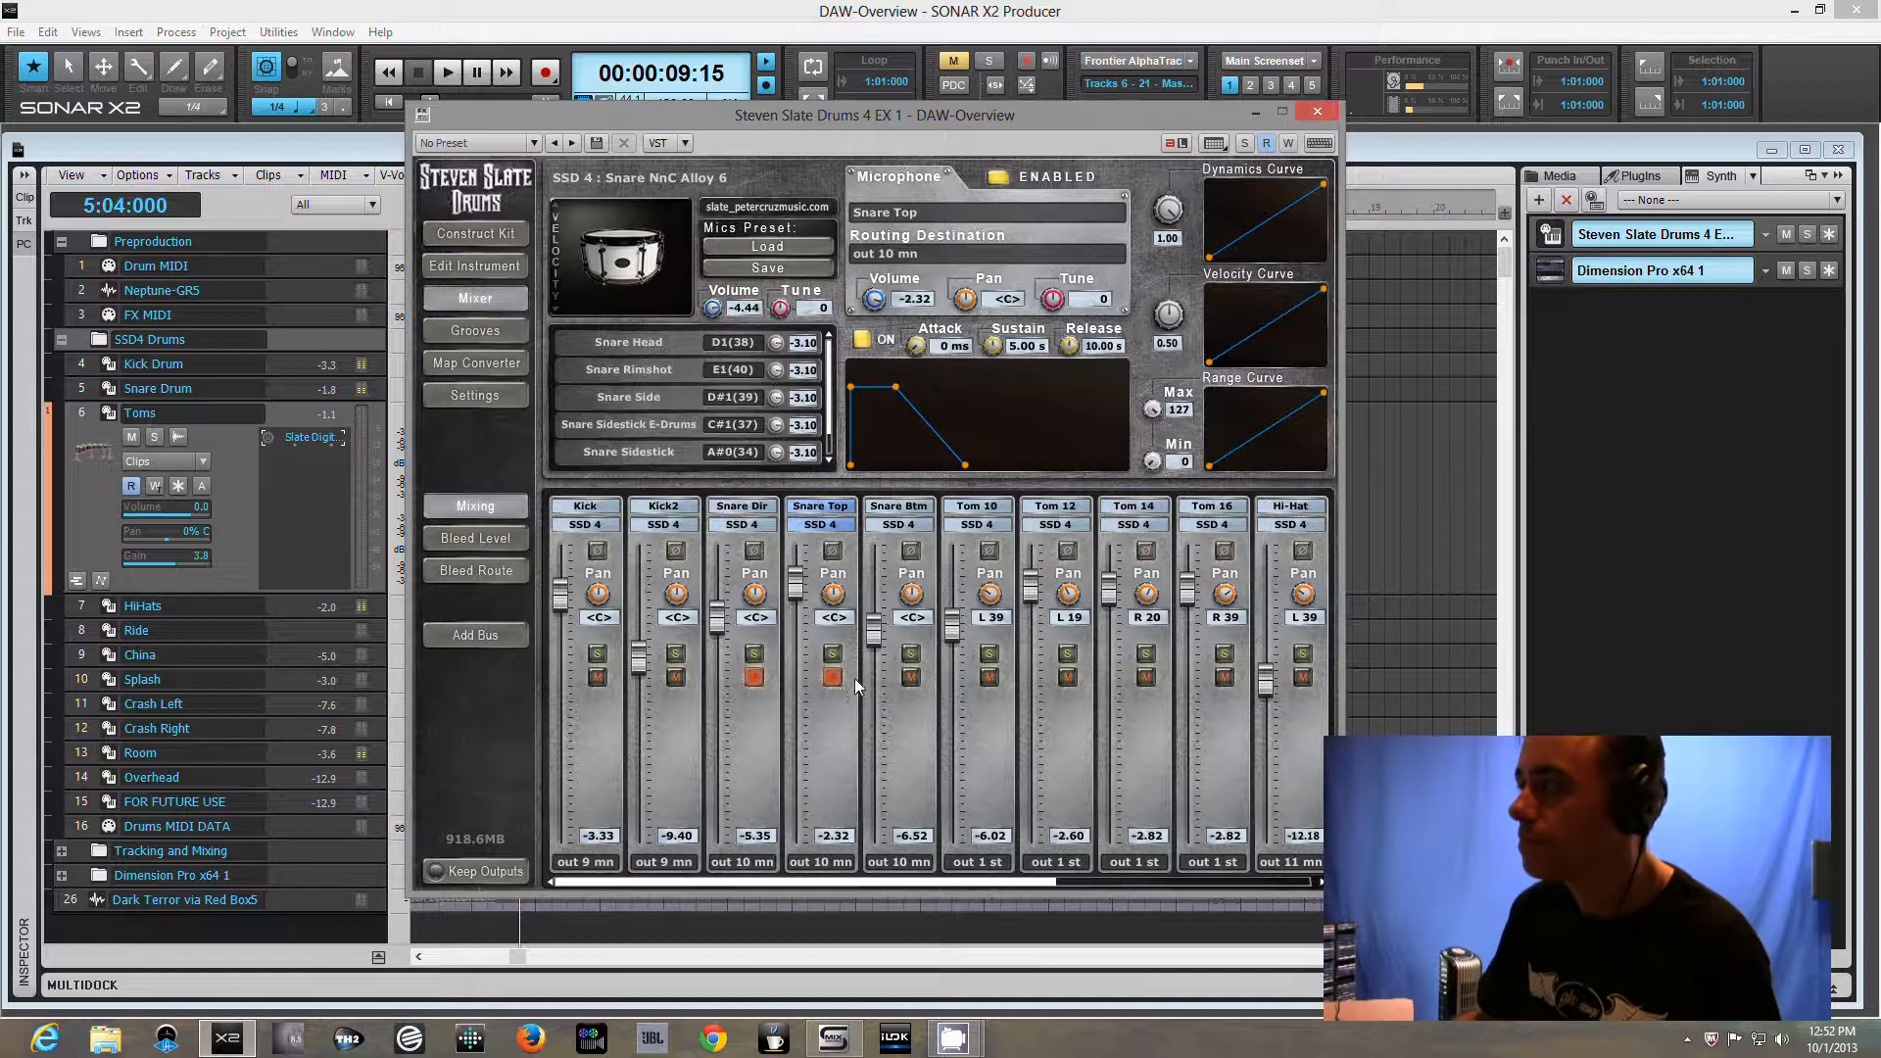
Mute the Snare Dir, Snare Top and Snare Btm channels while the groove plays, and unmute all three
{"action": "left_click", "coordinate": [910, 677]}
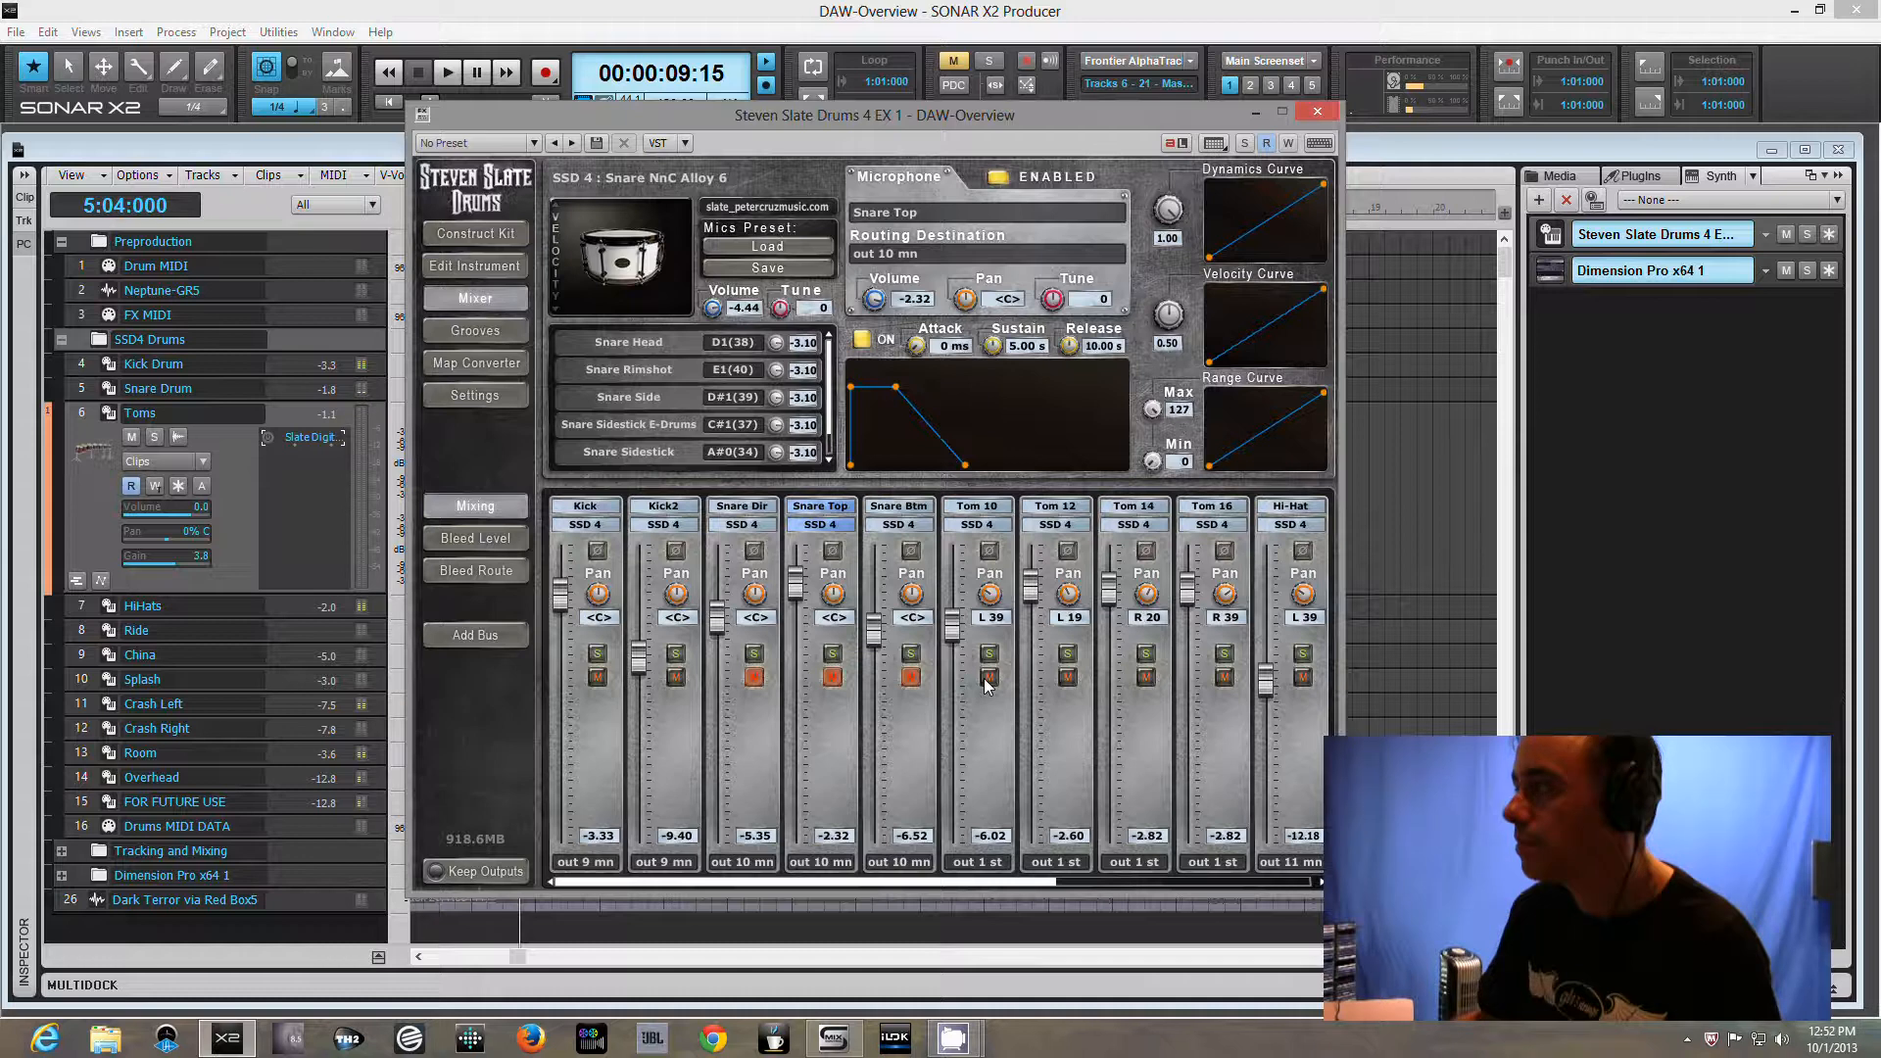
{"action": "left_click", "coordinate": [910, 677]}
{"action": "left_click", "coordinate": [833, 677]}
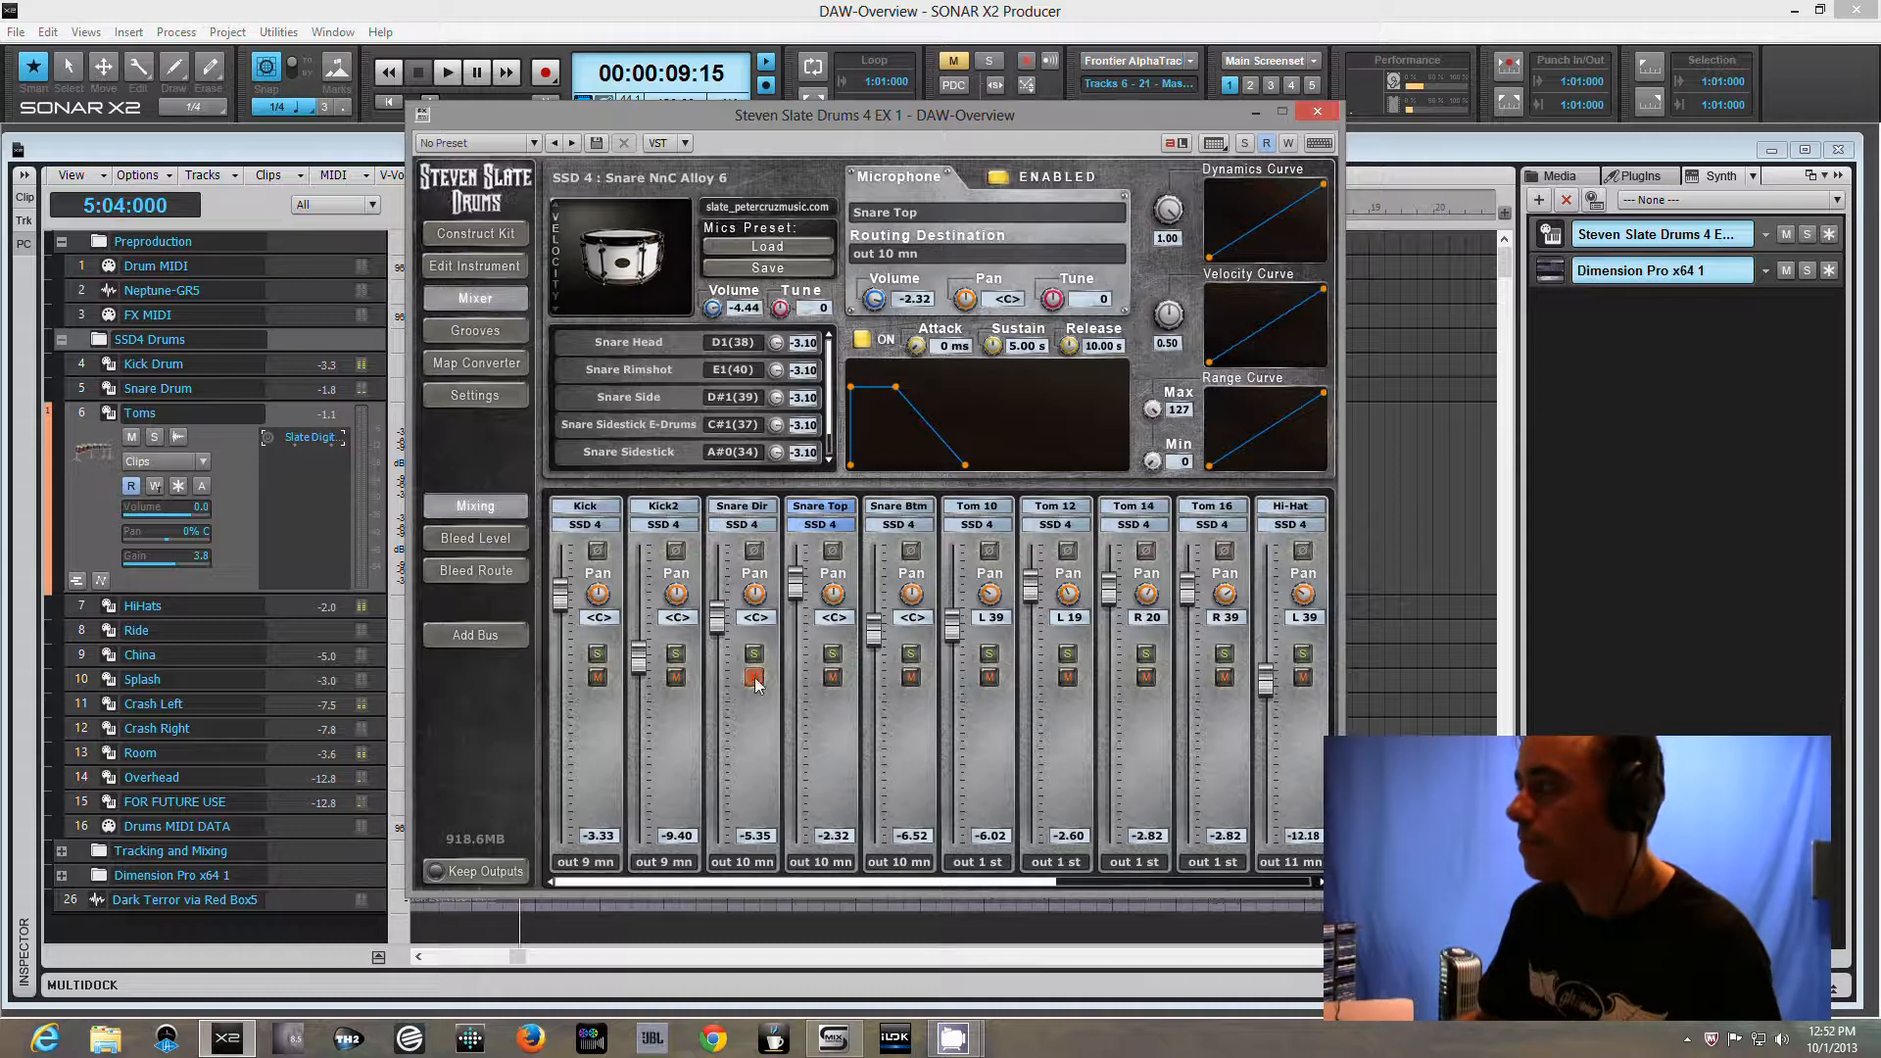
{"action": "left_click", "coordinate": [755, 677]}
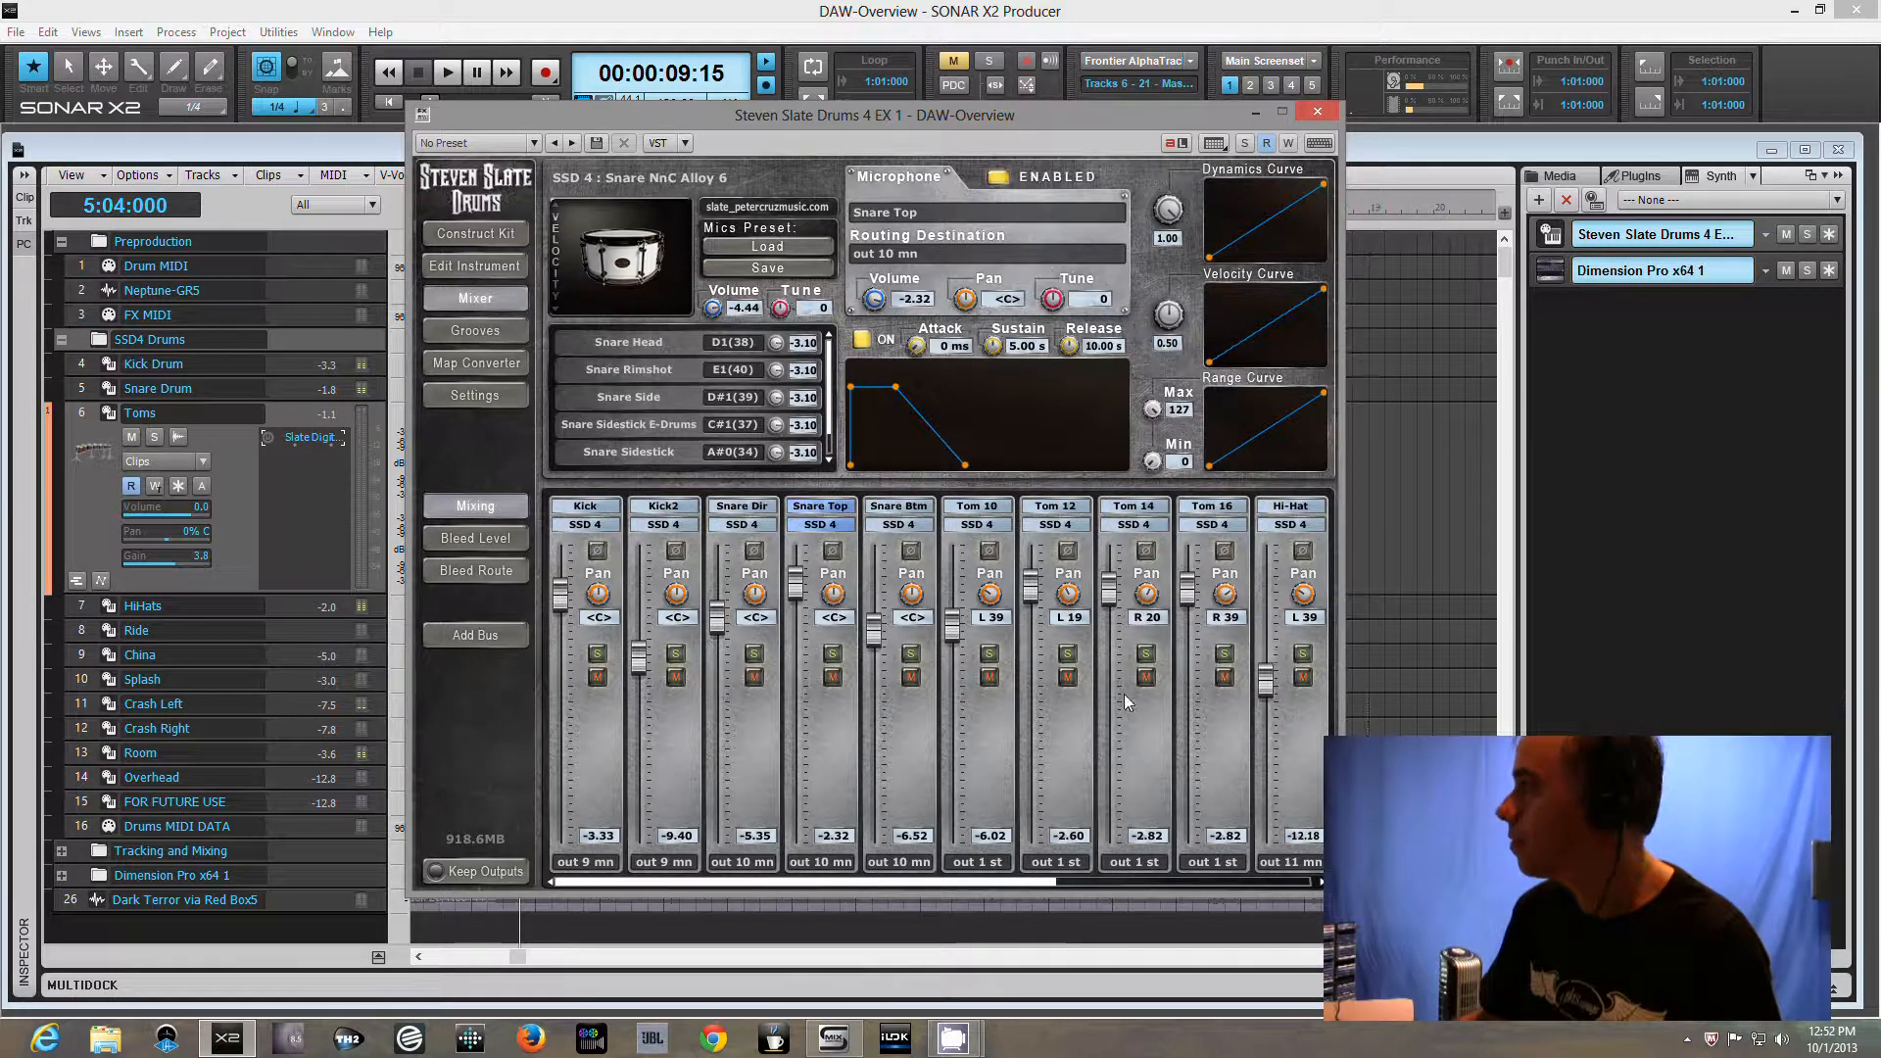
Pan the Snare Dir channel to L 1 and raise its volume to -3.70 in the drum plugin's mixer
{"action": "left_click", "coordinate": [484, 333]}
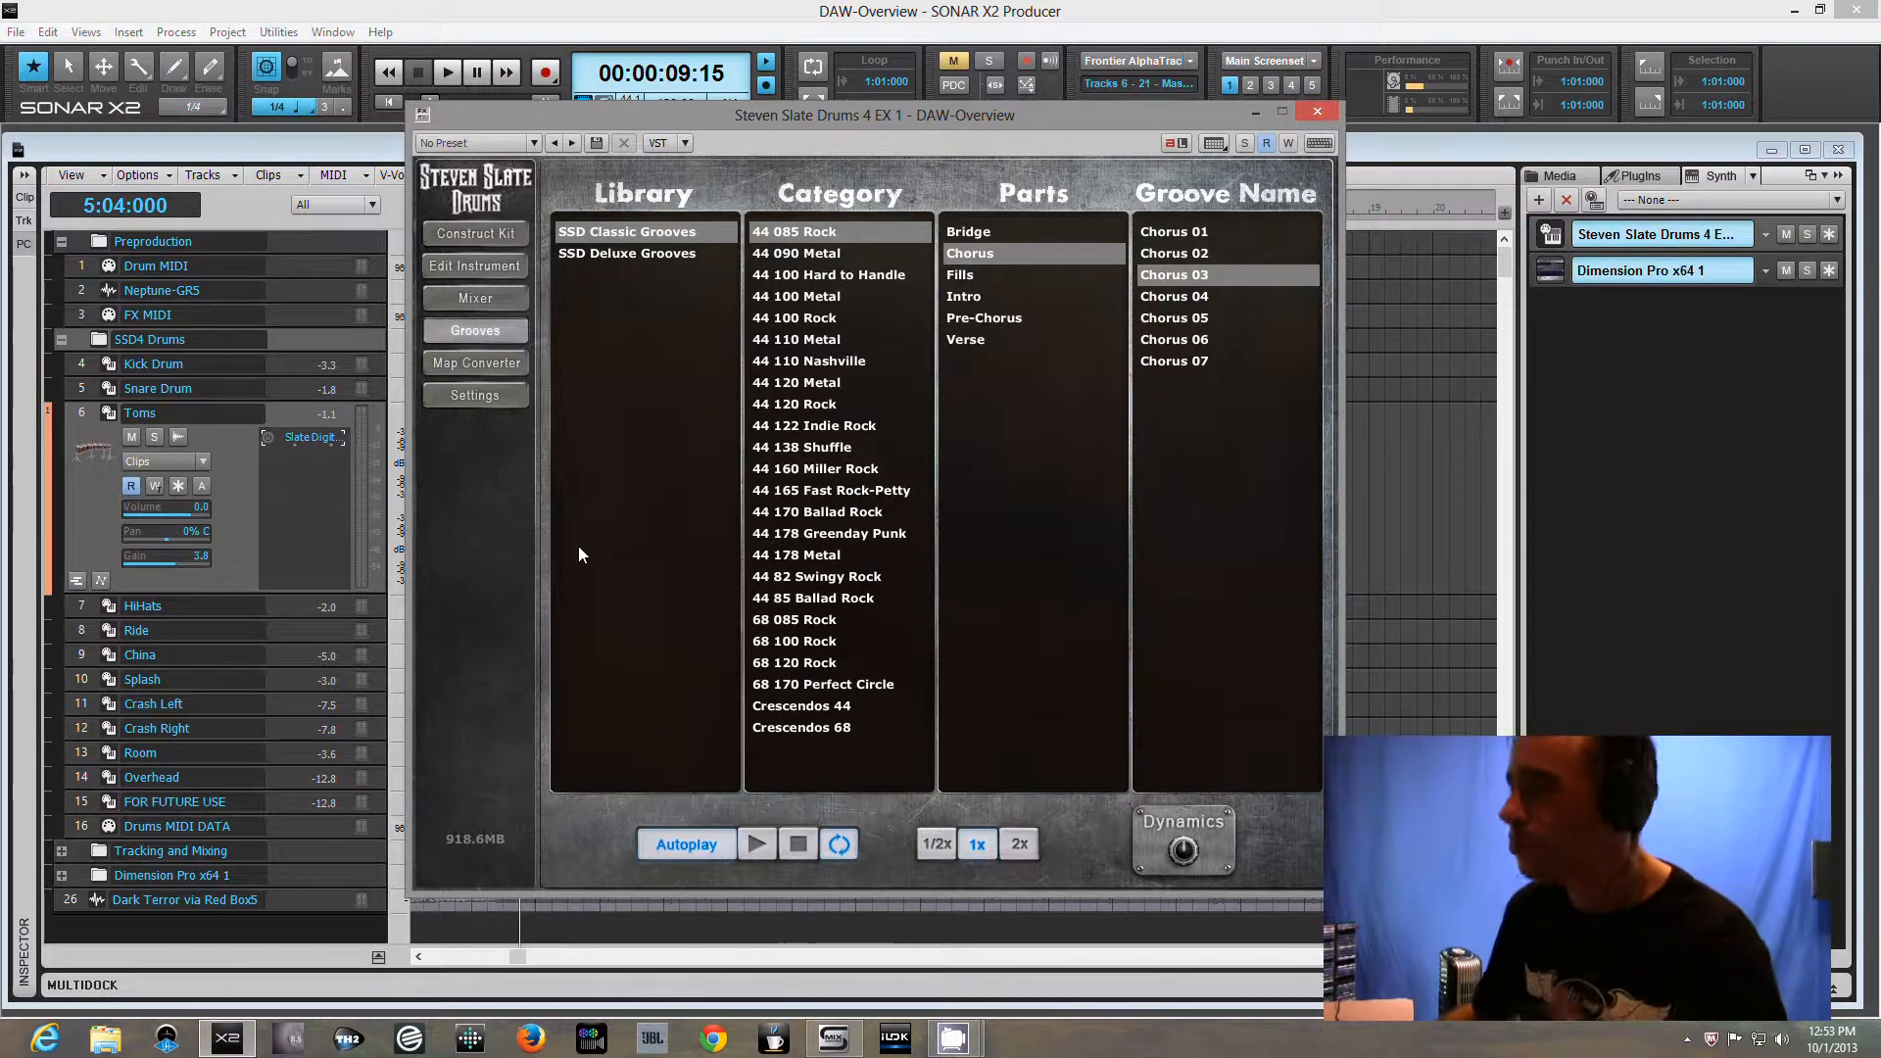
{"action": "left_click", "coordinate": [496, 298]}
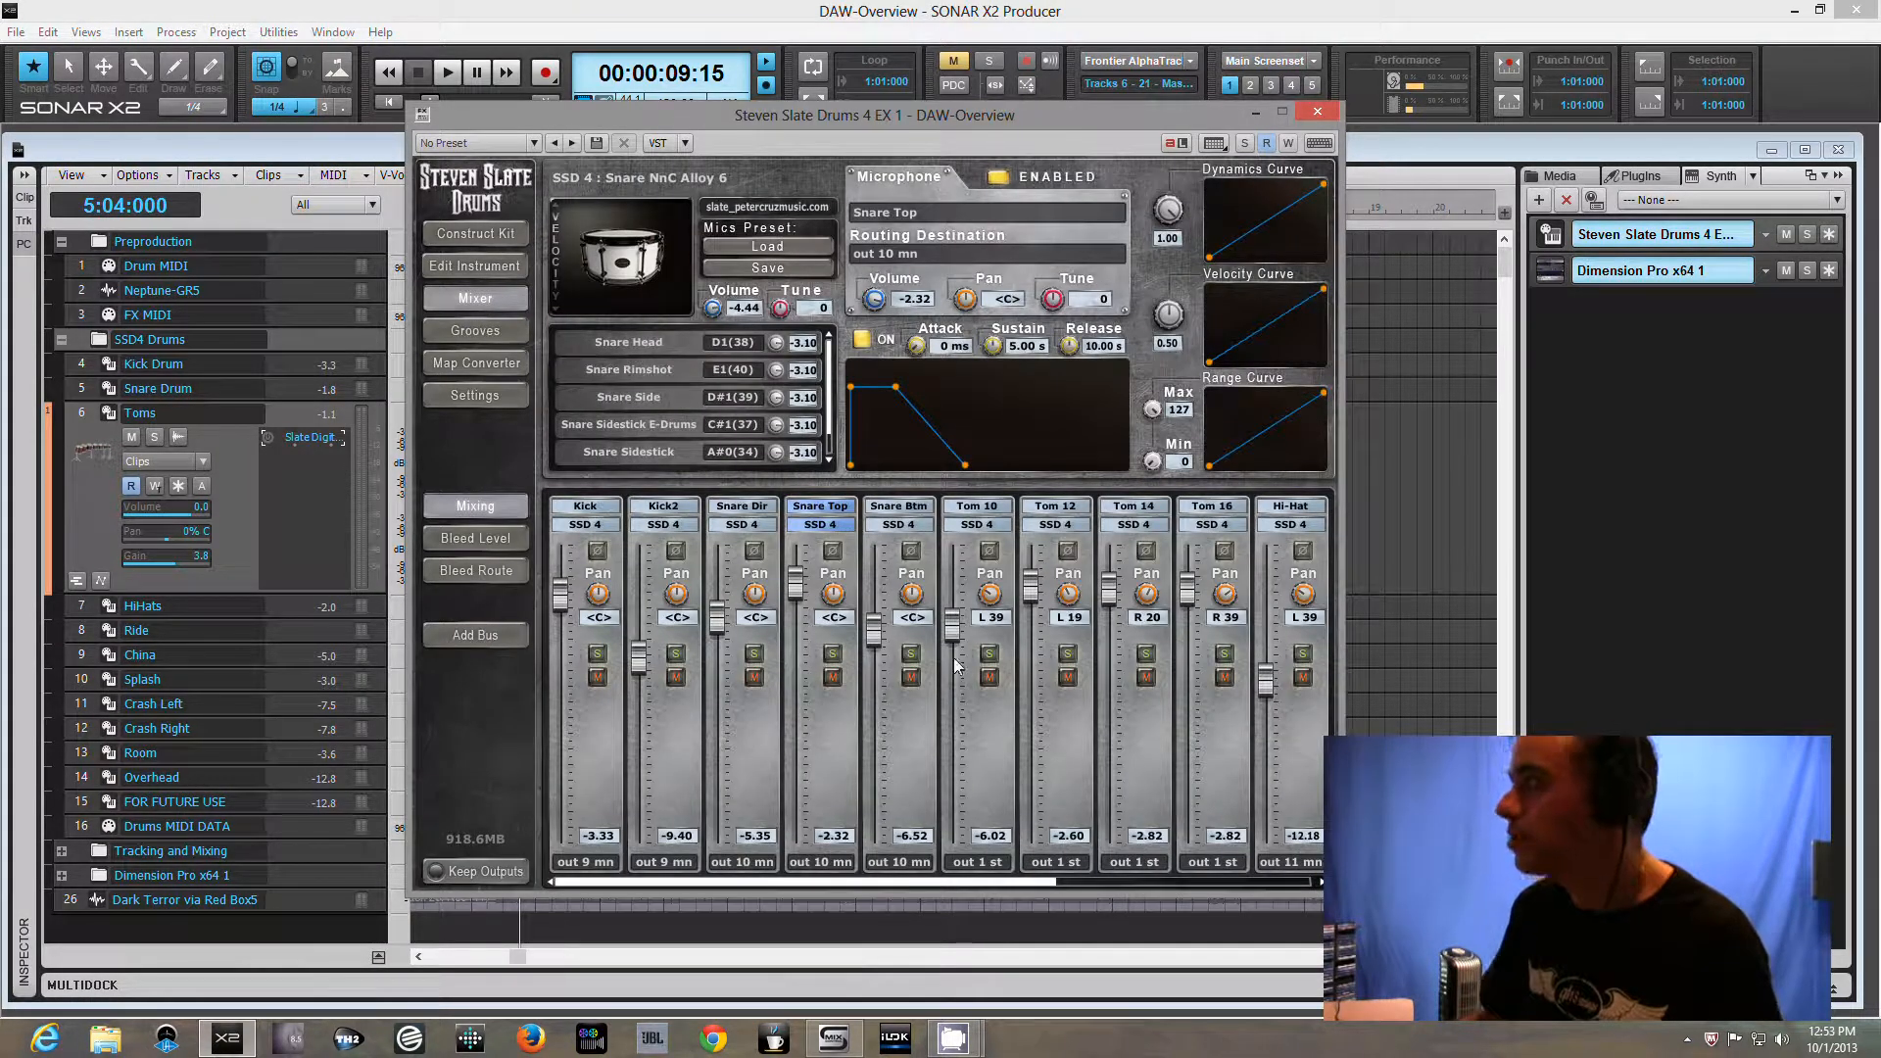
{"action": "mouse_move", "coordinate": [756, 593]}
{"action": "left_mouse_down"}
{"action": "mouse_move", "coordinate": [757, 658]}
{"action": "mouse_move", "coordinate": [784, 450]}
{"action": "mouse_move", "coordinate": [778, 596]}
{"action": "left_mouse_up"}
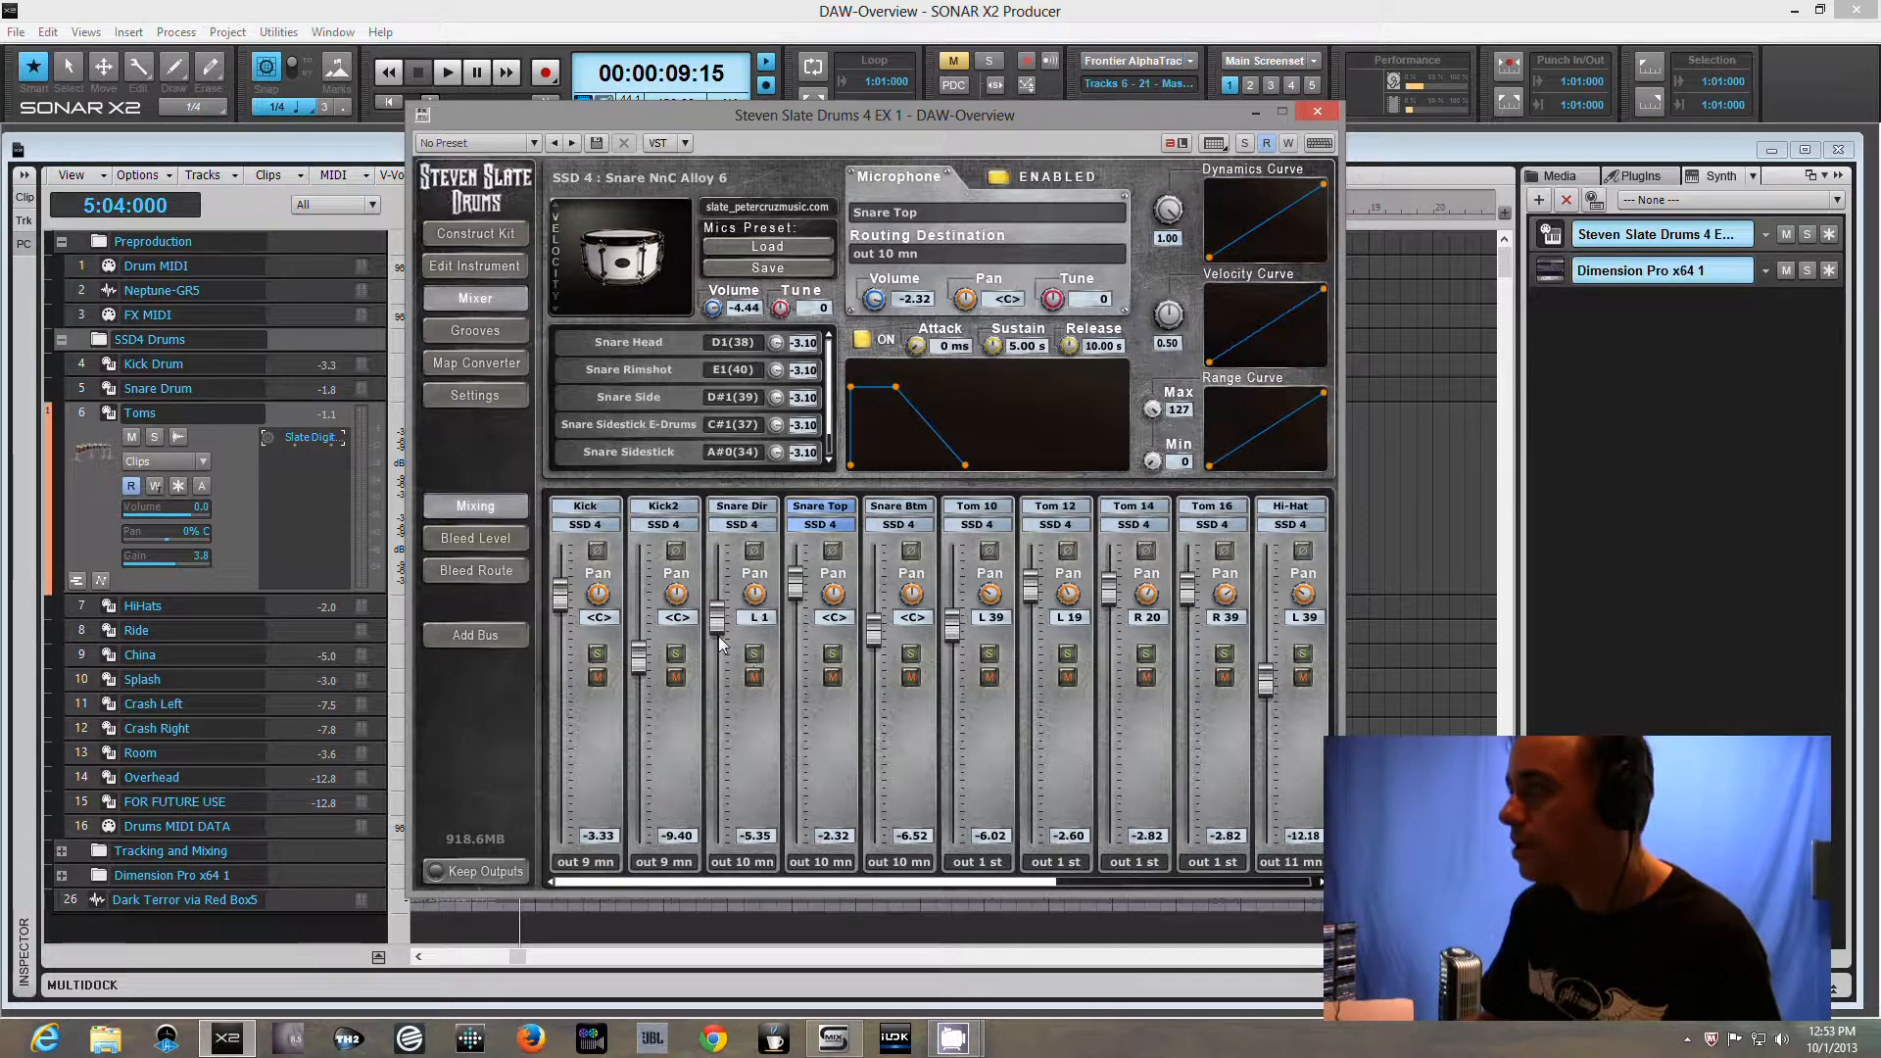
{"action": "mouse_move", "coordinate": [720, 625]}
{"action": "left_mouse_down"}
{"action": "mouse_move", "coordinate": [719, 727]}
{"action": "mouse_move", "coordinate": [722, 598]}
{"action": "left_mouse_up"}
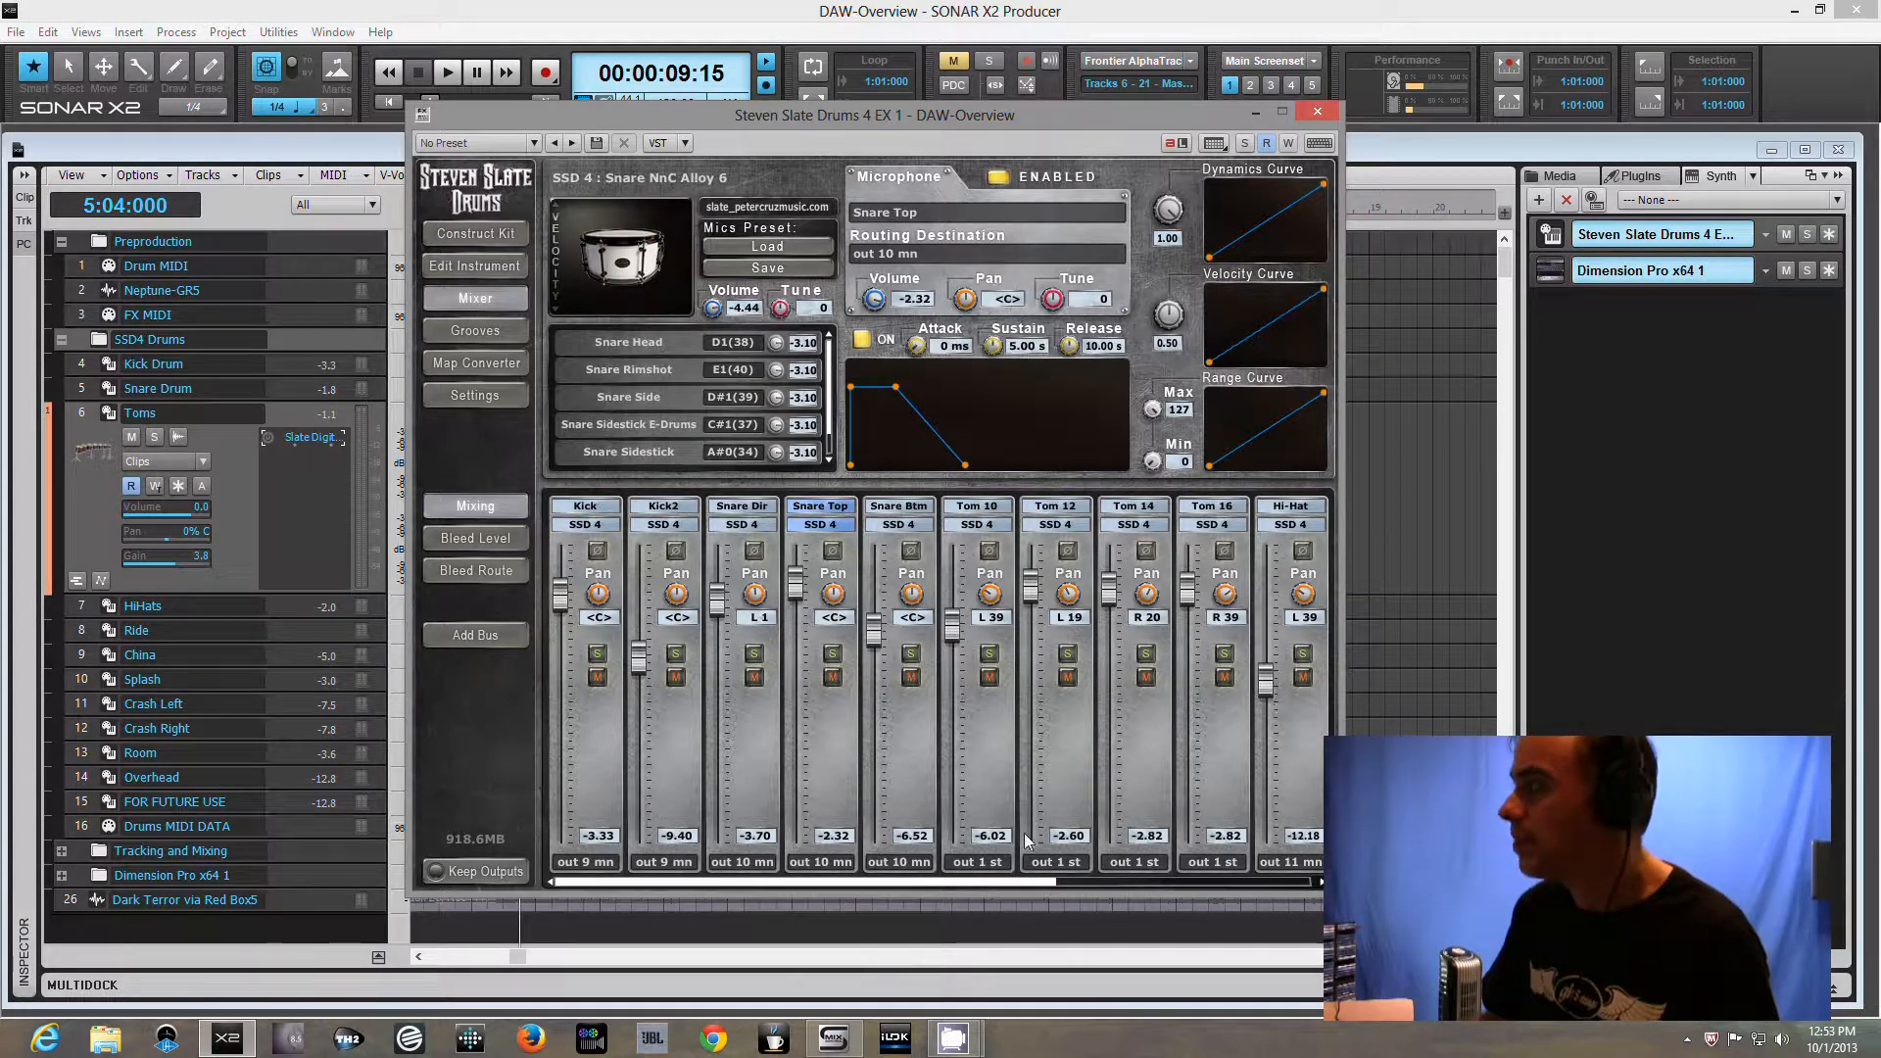
Lower the Ride channel's volume to -17.23 in the drum plugin's mixer
{"action": "left_click_drag", "start_coordinate": [985, 881], "coordinate": [1240, 887]}
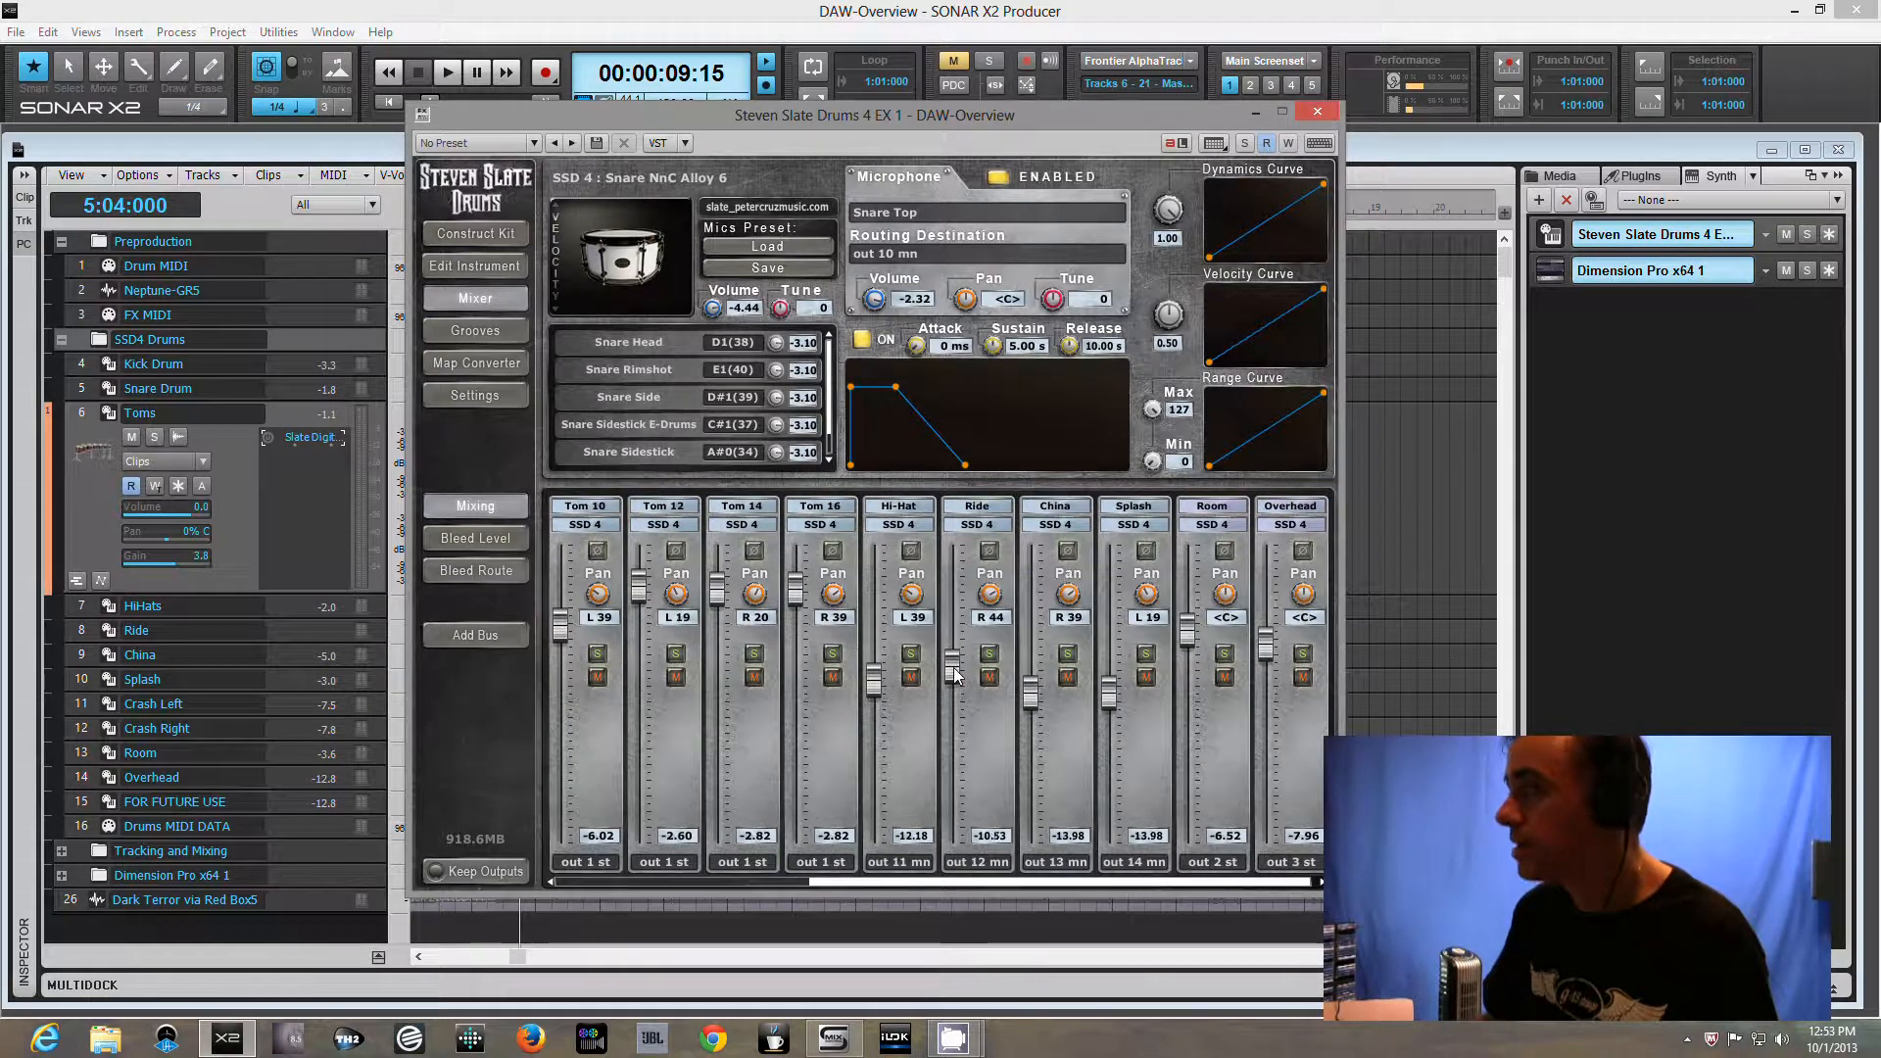
{"action": "left_click_drag", "start_coordinate": [955, 674], "coordinate": [950, 719]}
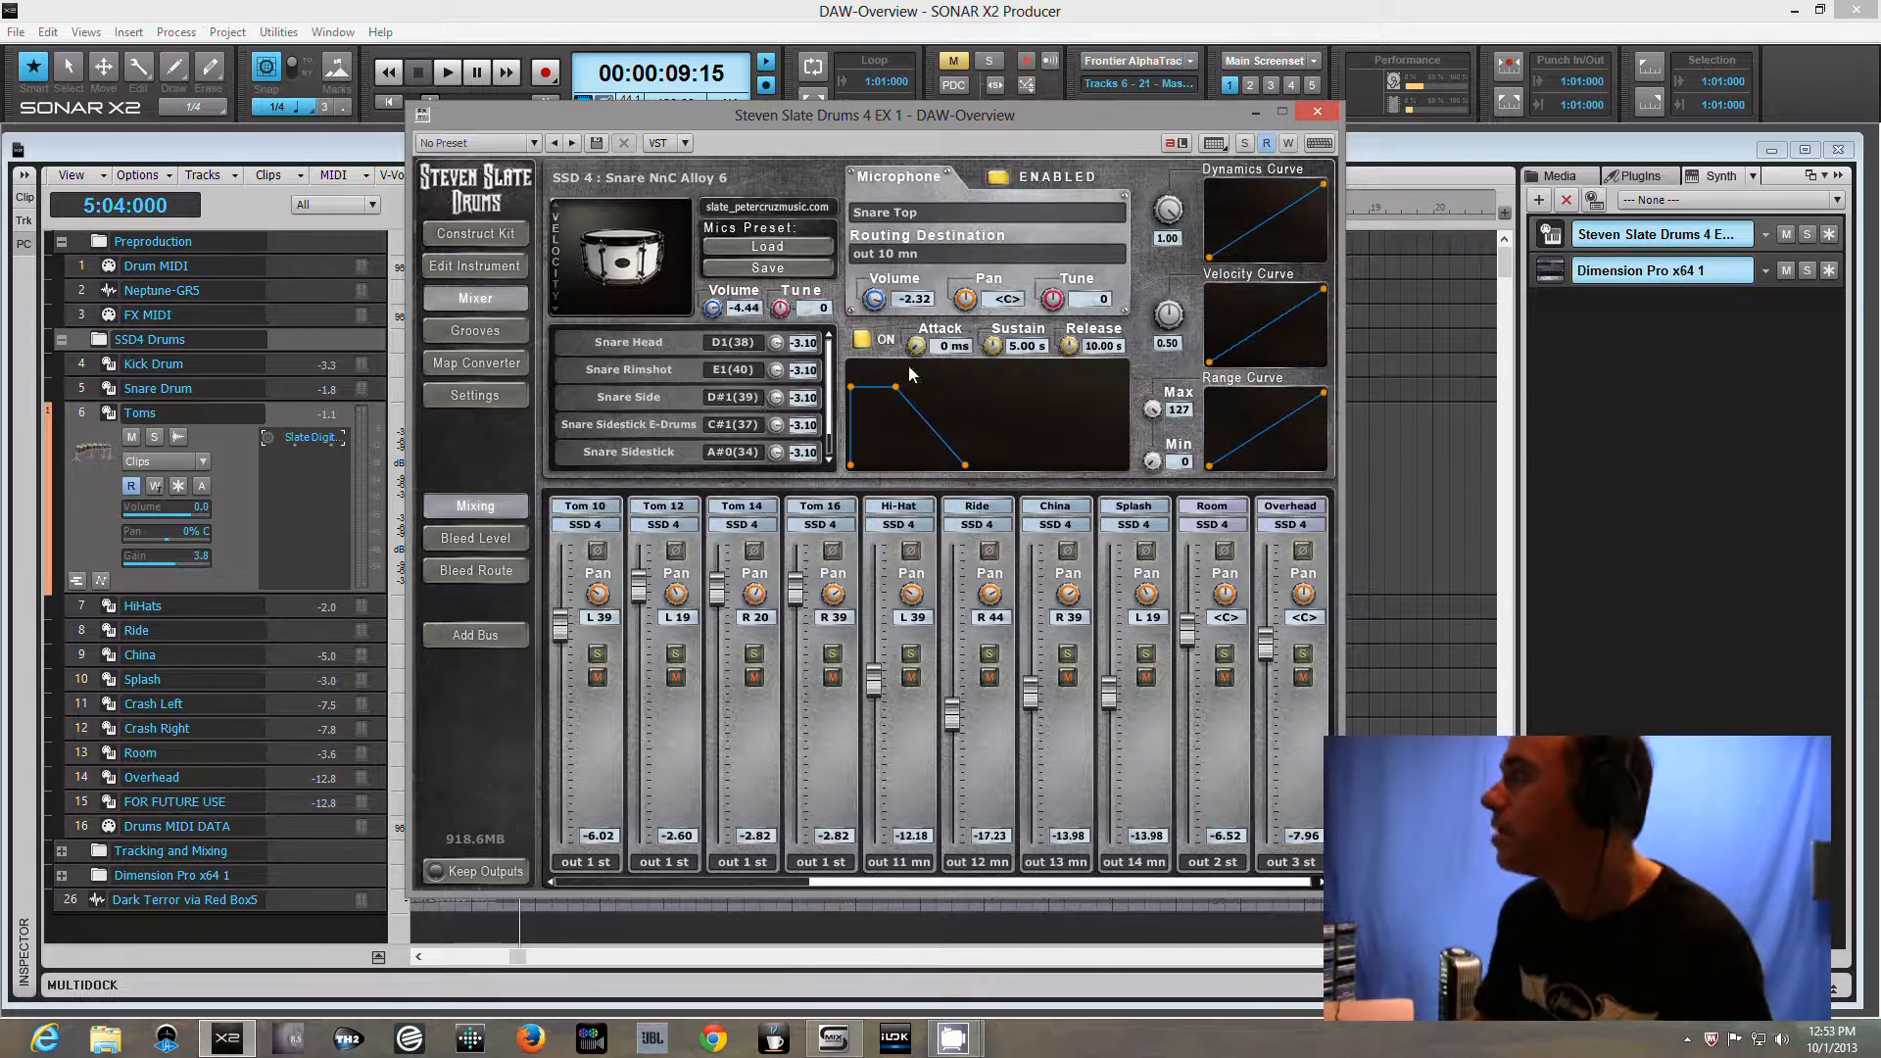
Browse the SSD Deluxe Grooves categories, including Alternative, Dance, 70s, Reggae Pop, Punk and Soul, and compare with the SSD Classic Grooves library
{"action": "left_click", "coordinate": [474, 332]}
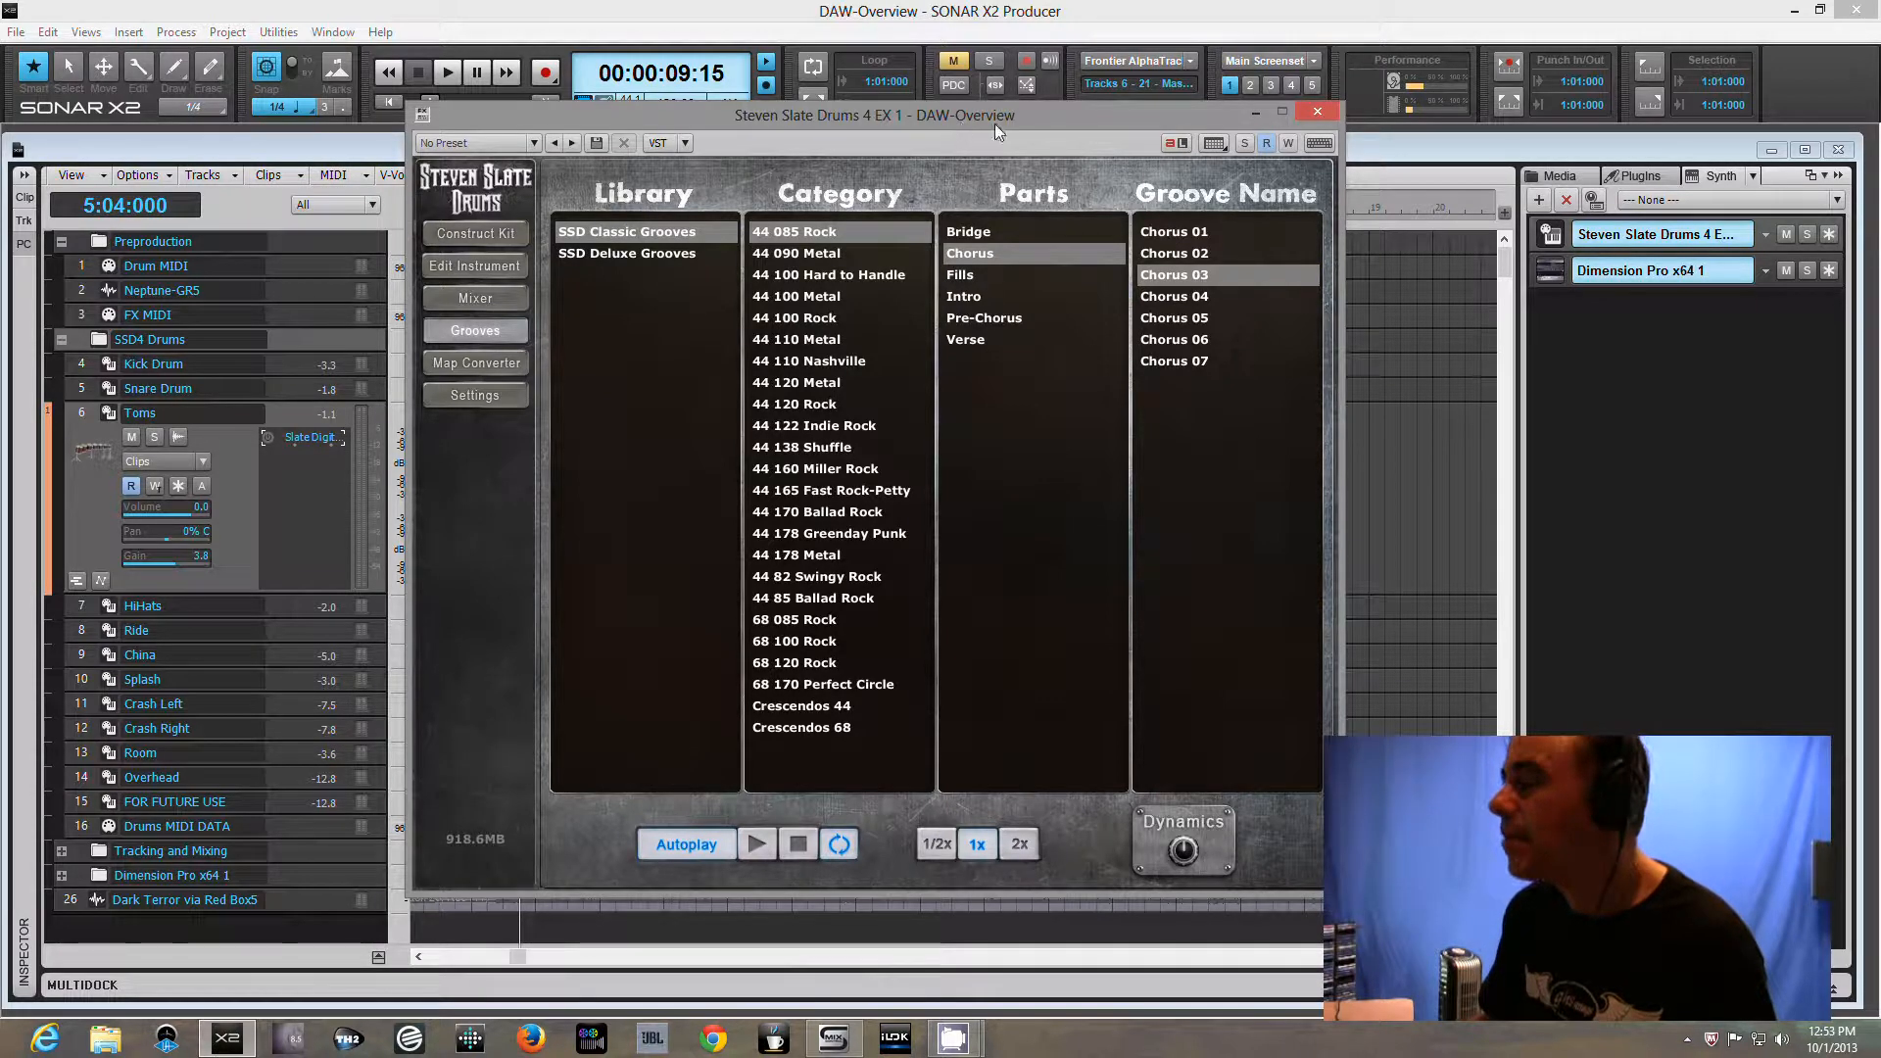
{"action": "left_click", "coordinate": [589, 257]}
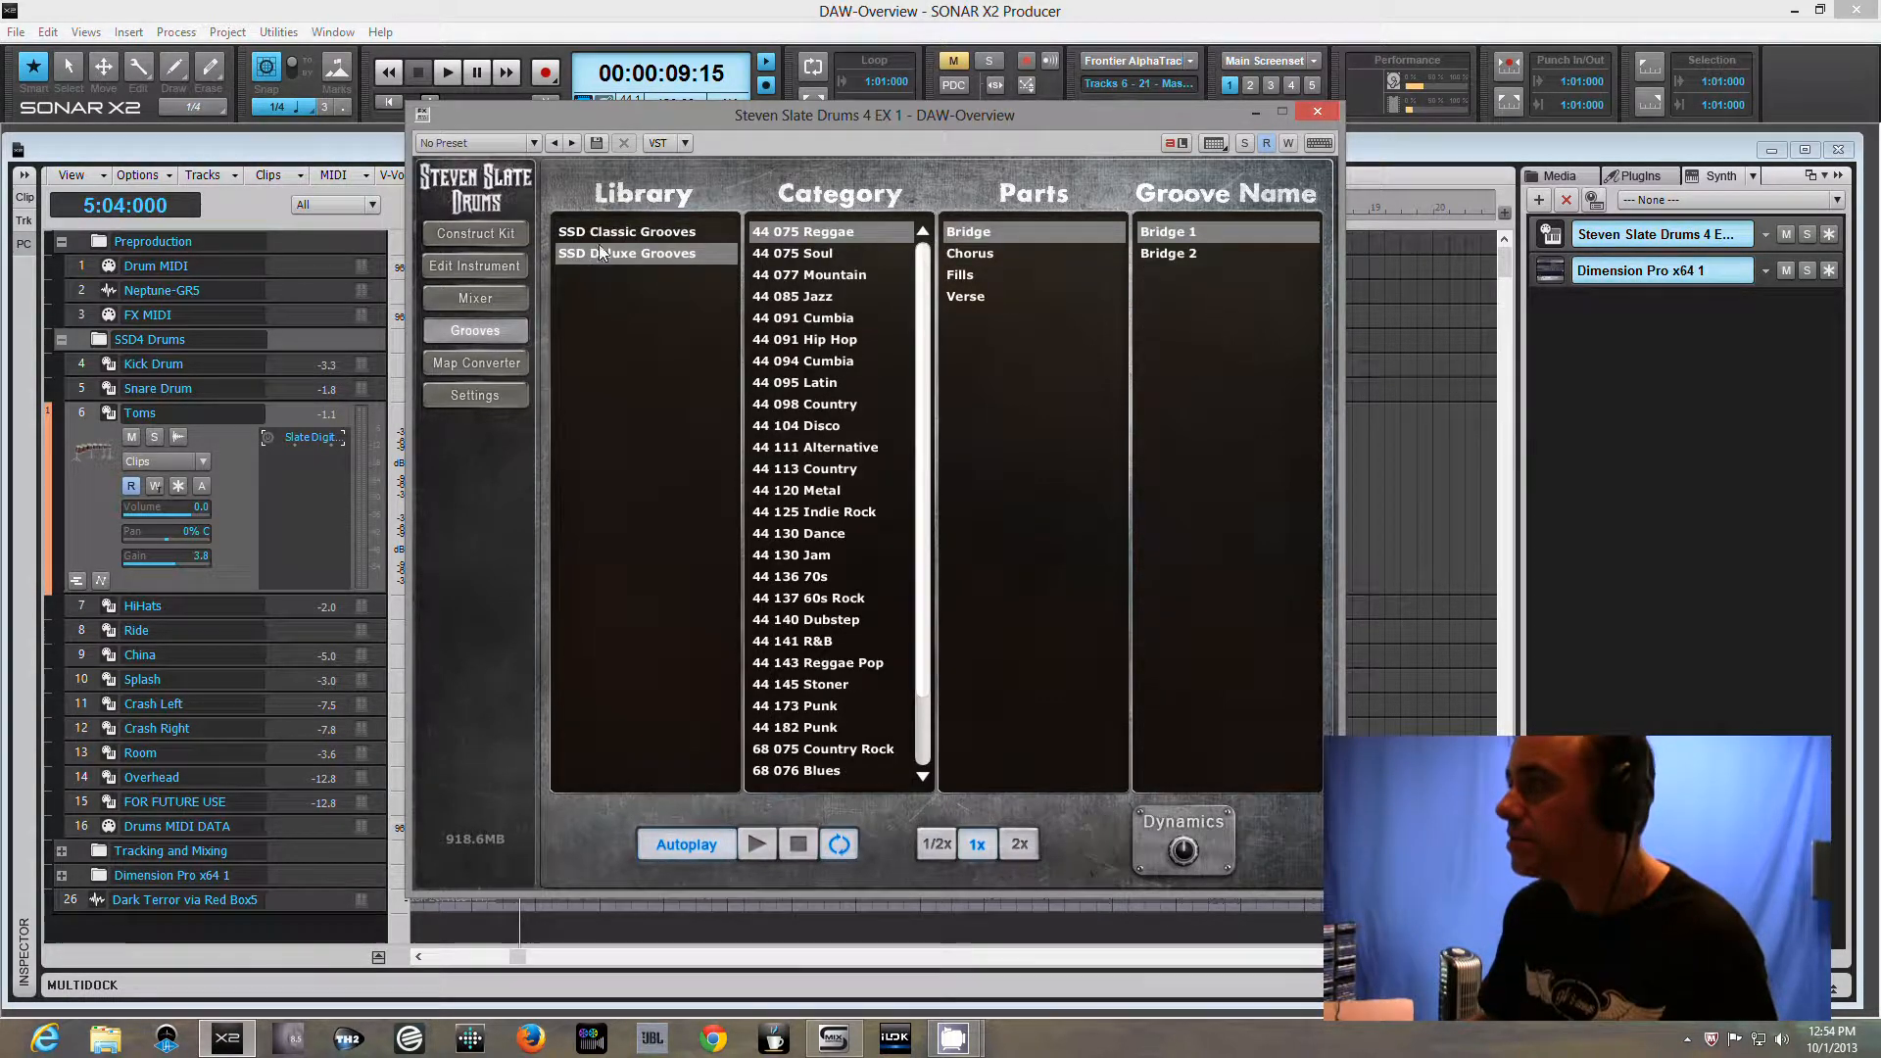
{"action": "left_click", "coordinate": [821, 448]}
{"action": "left_click", "coordinate": [816, 493]}
{"action": "left_click", "coordinate": [825, 535]}
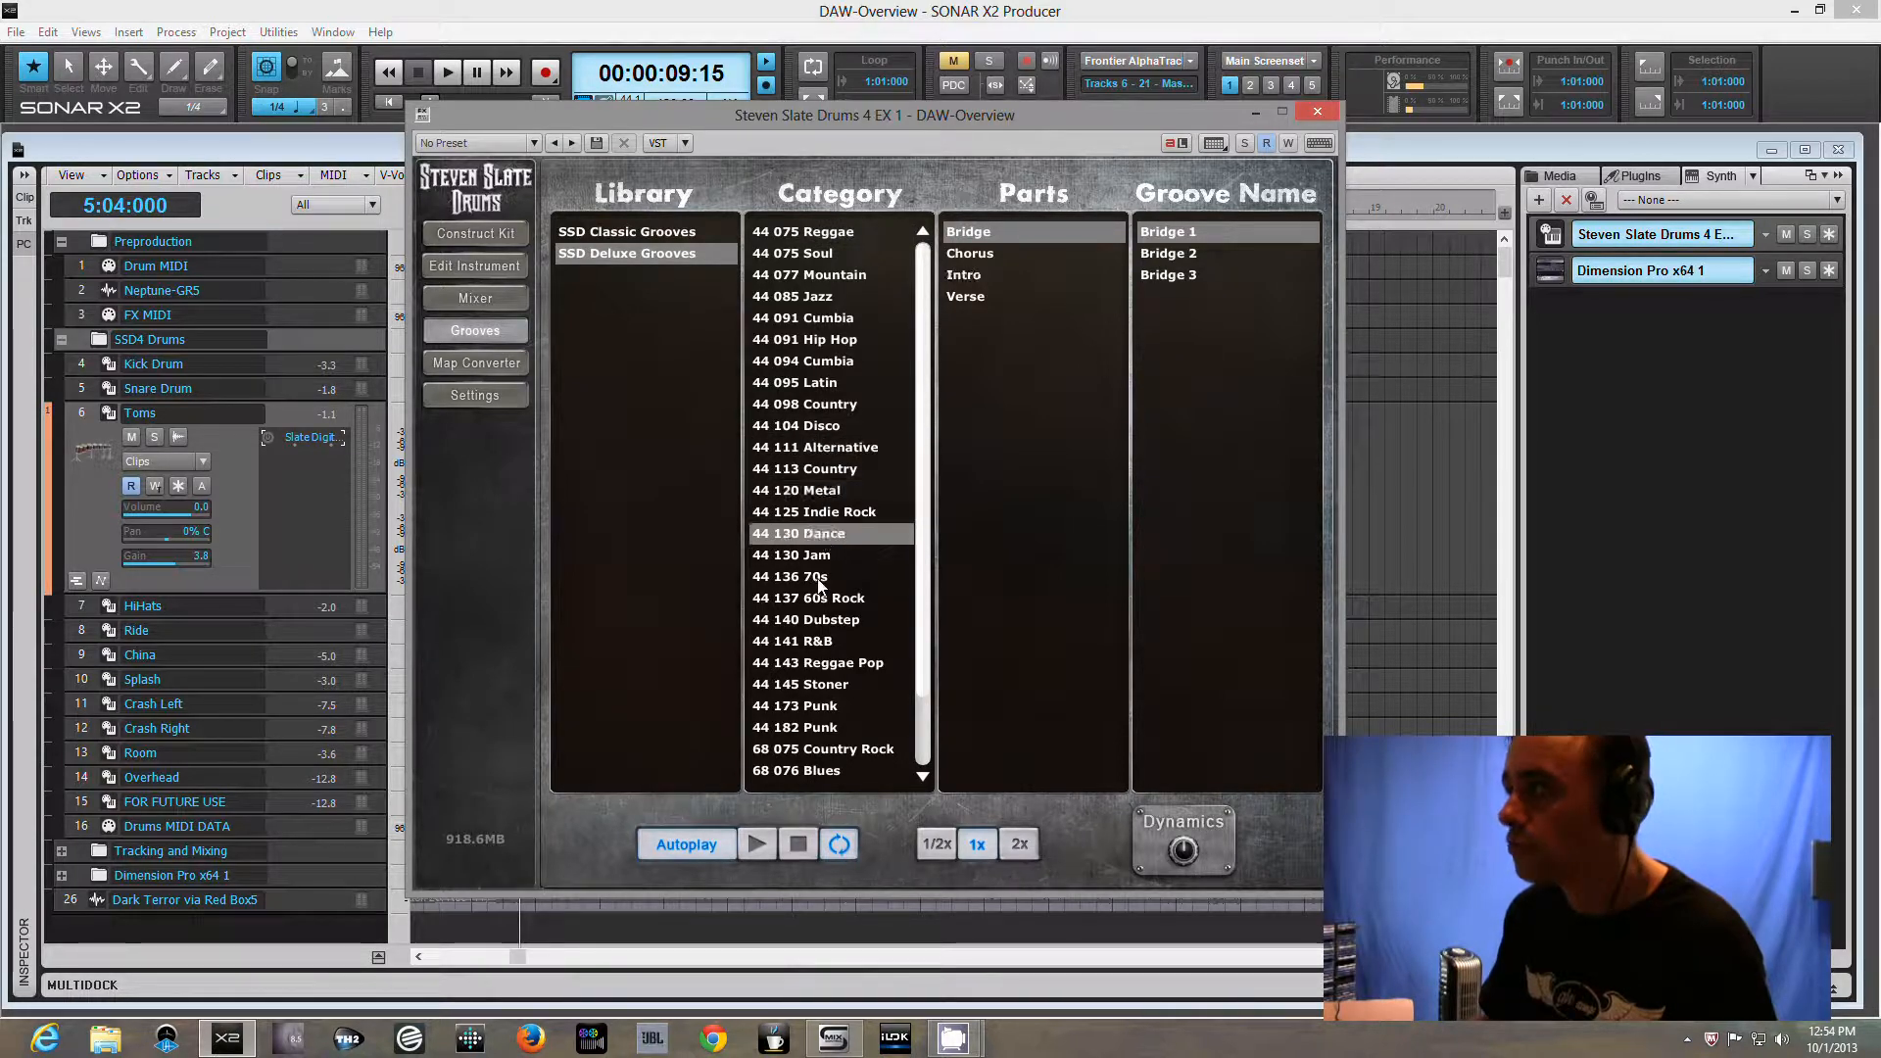
{"action": "left_click", "coordinate": [821, 578]}
{"action": "left_click", "coordinate": [835, 664]}
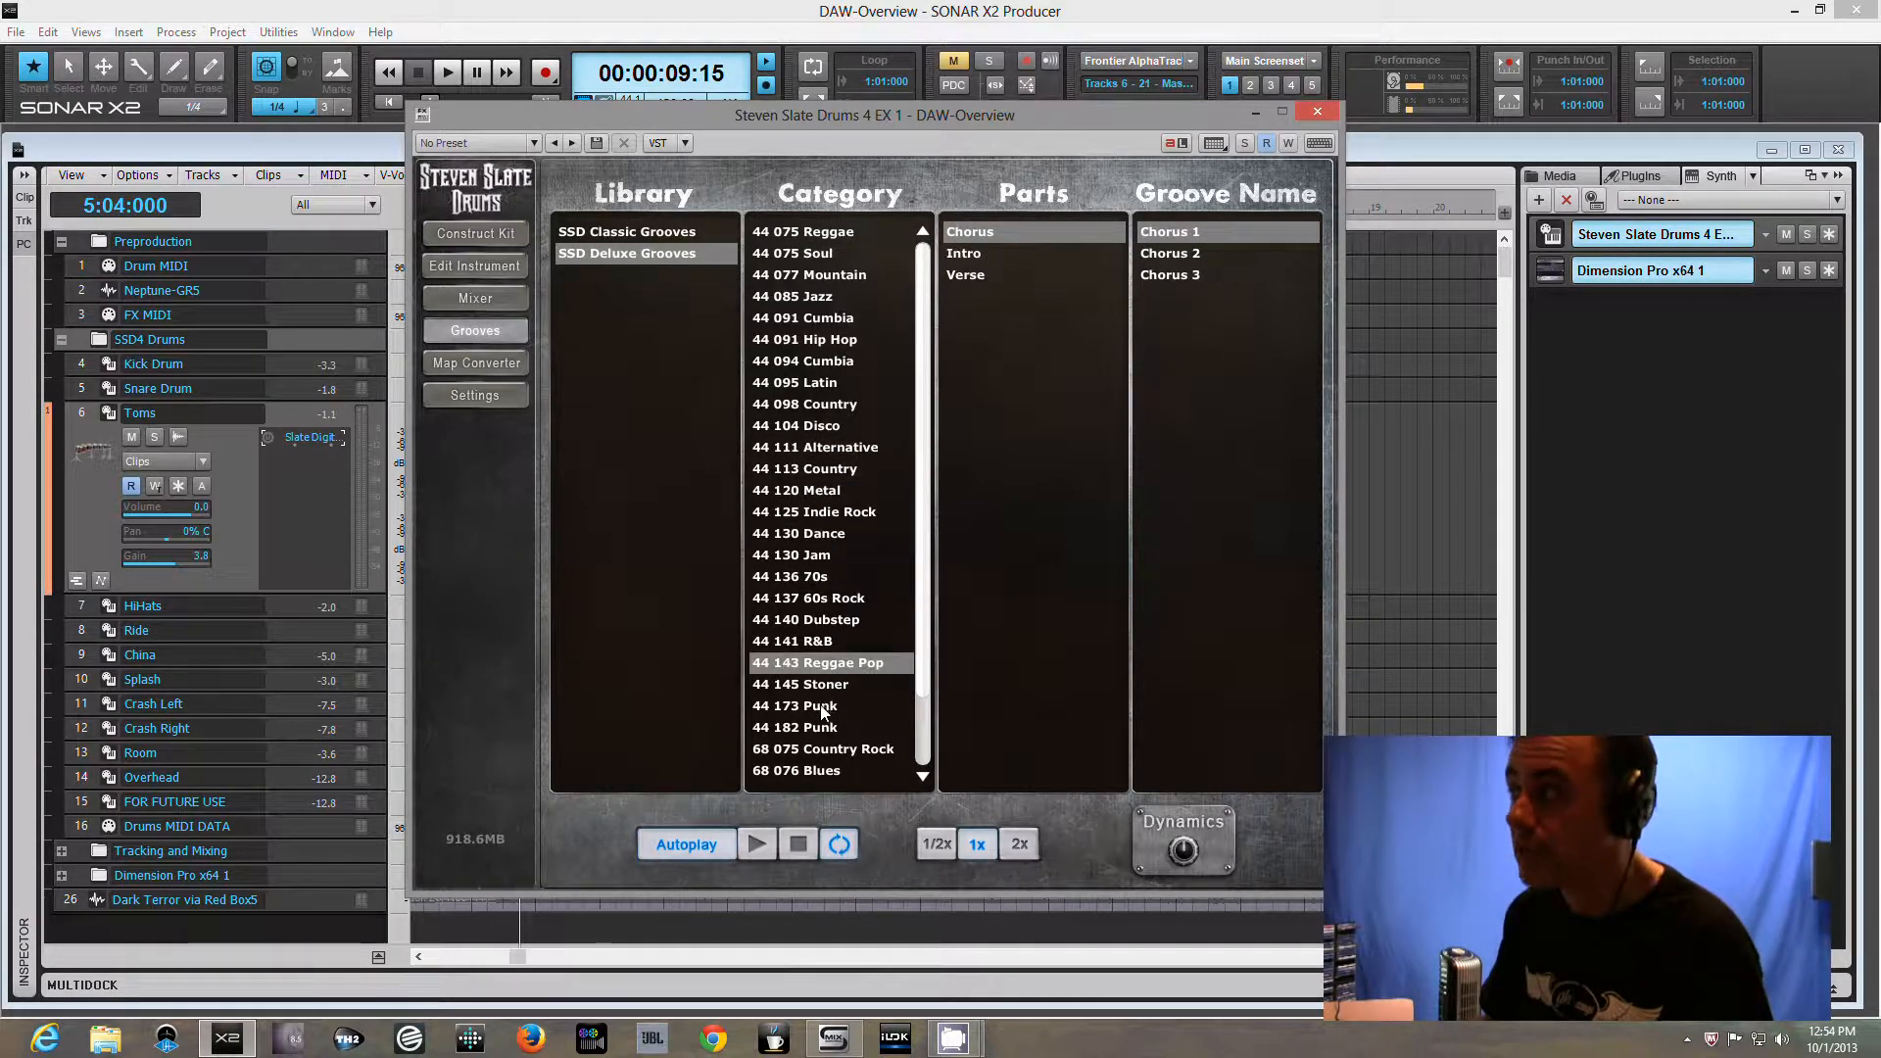
{"action": "left_click", "coordinate": [823, 707]}
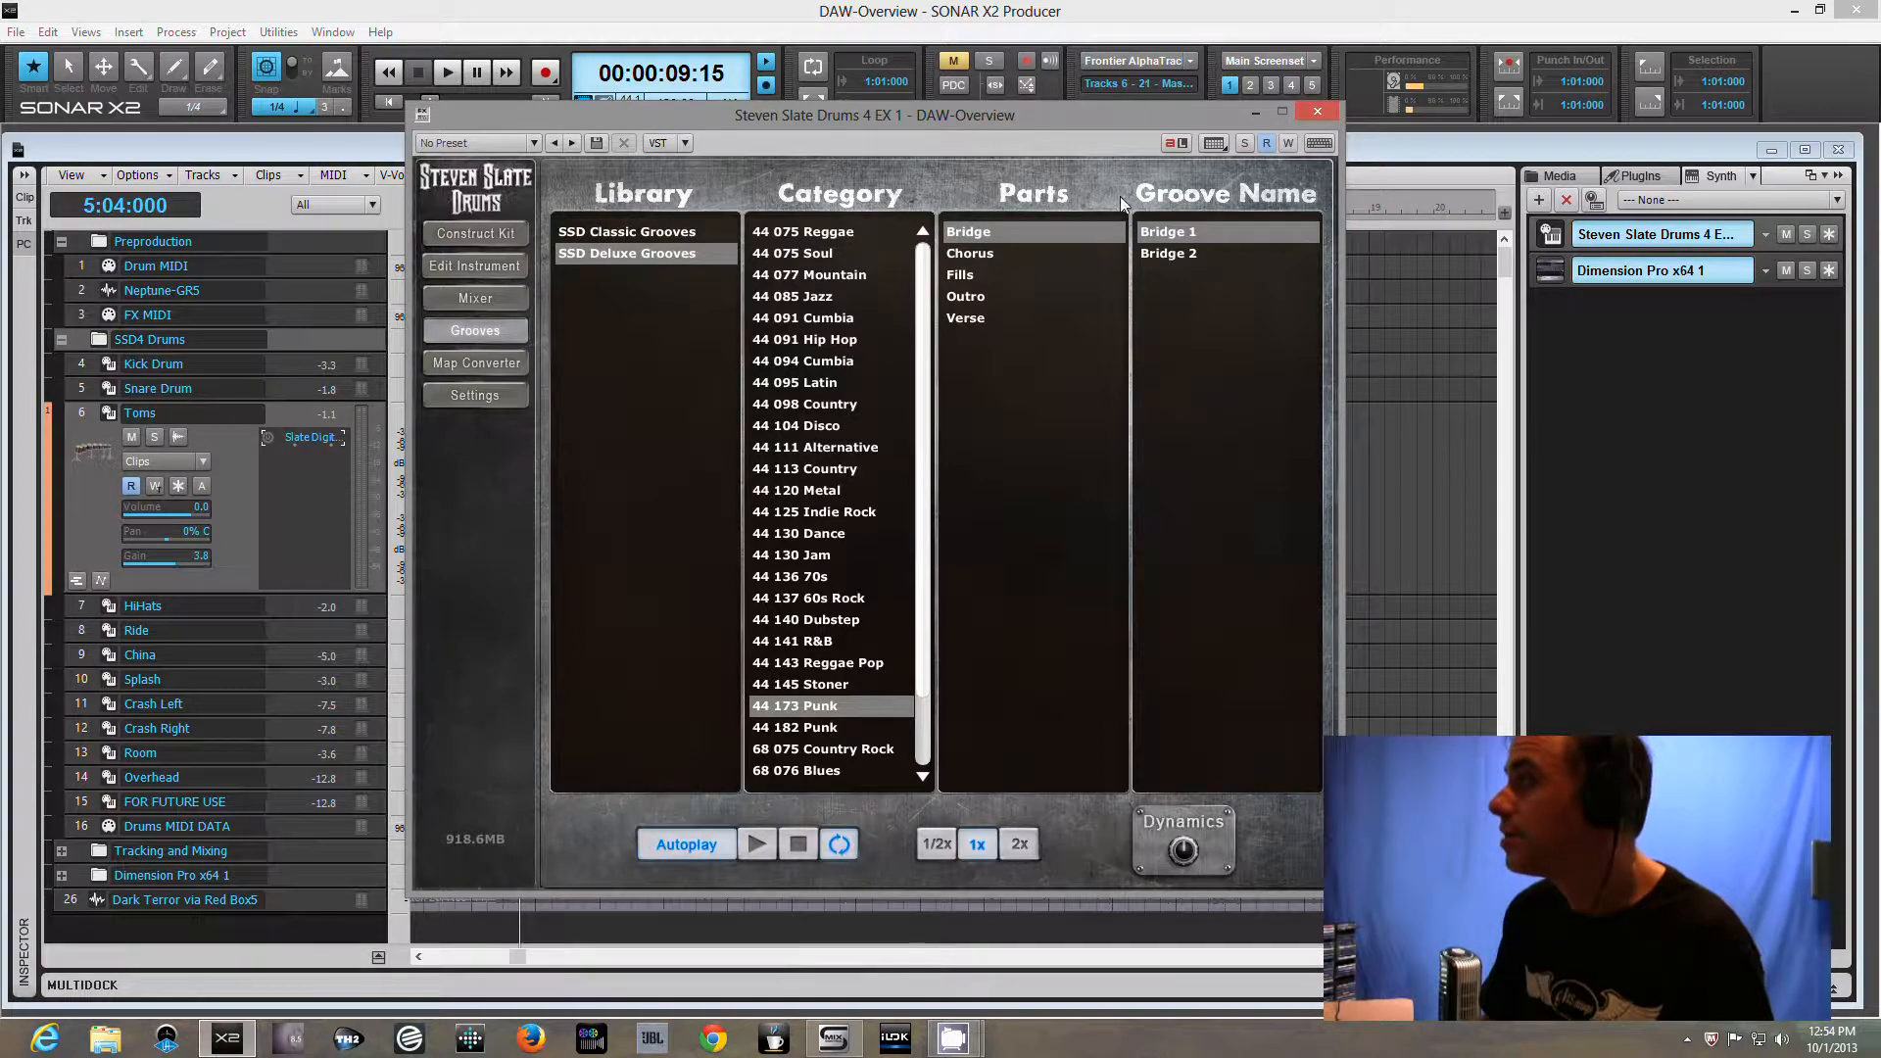
{"action": "left_click", "coordinate": [789, 255]}
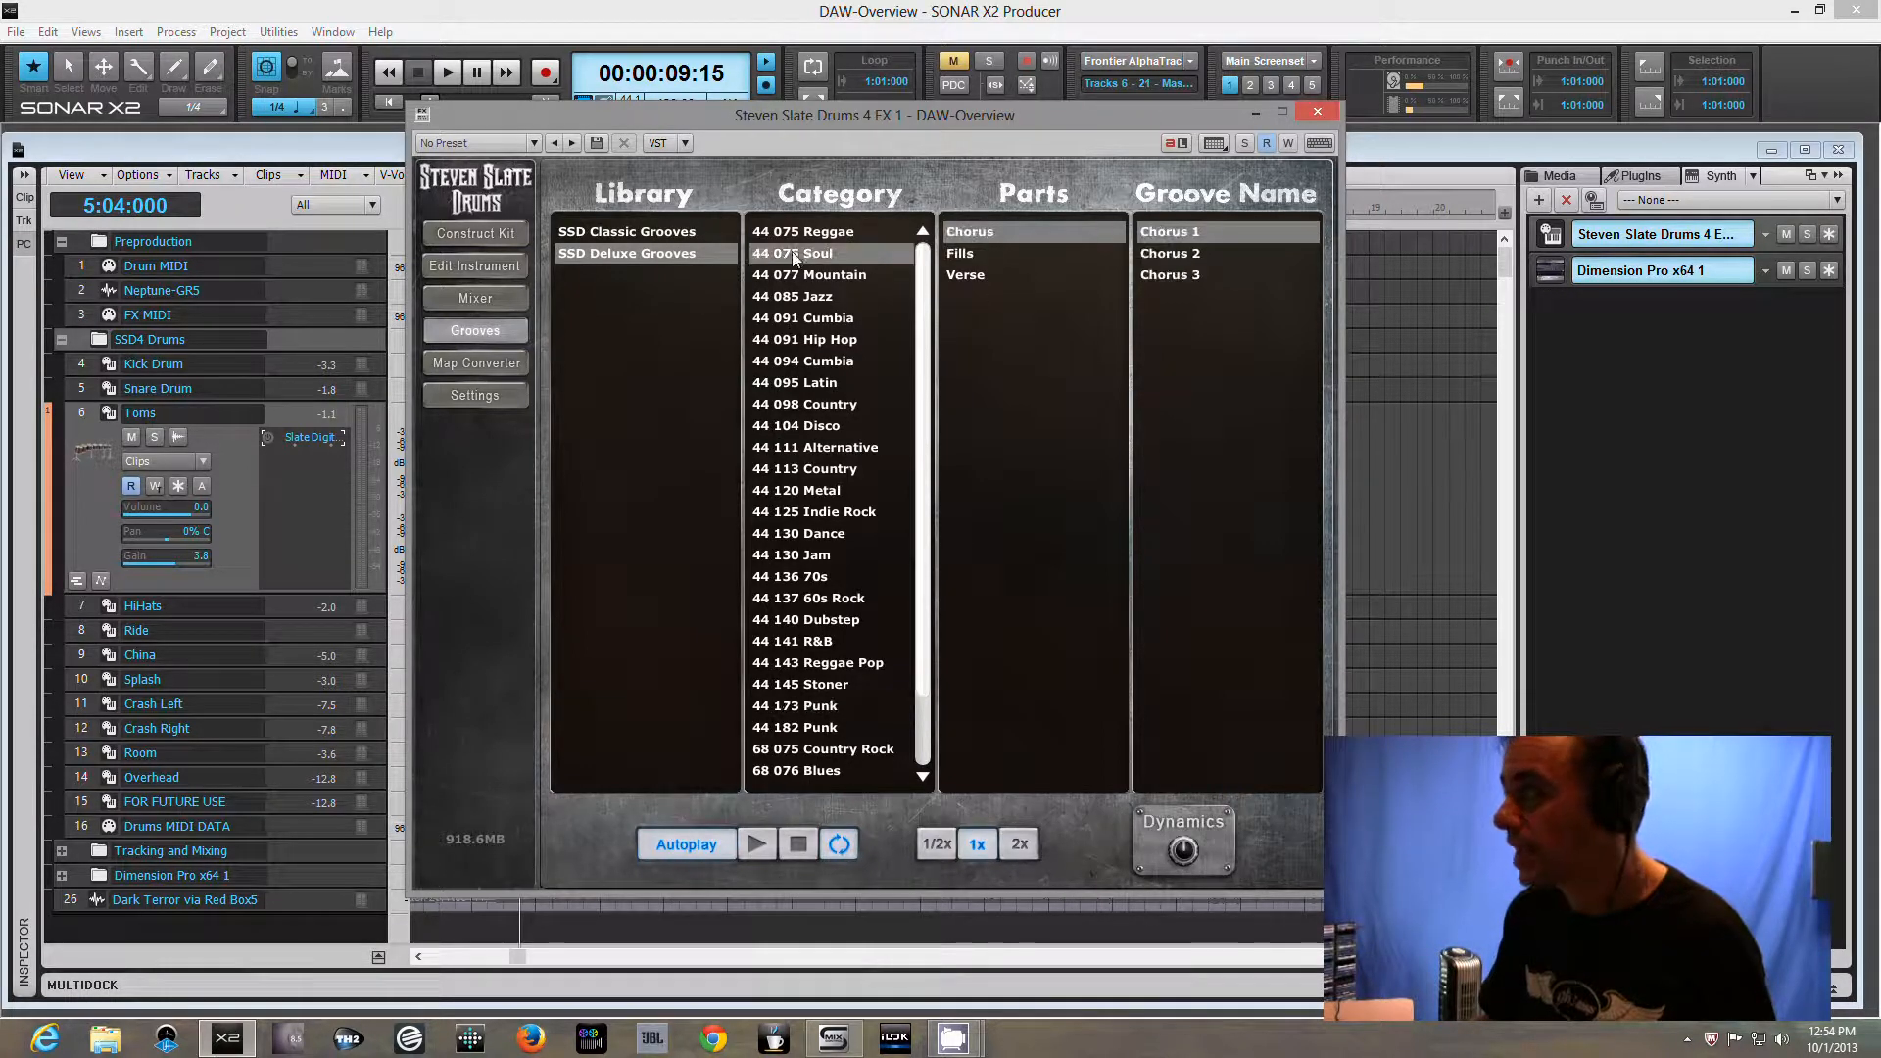
{"action": "left_click", "coordinate": [606, 230]}
{"action": "left_click", "coordinate": [625, 254]}
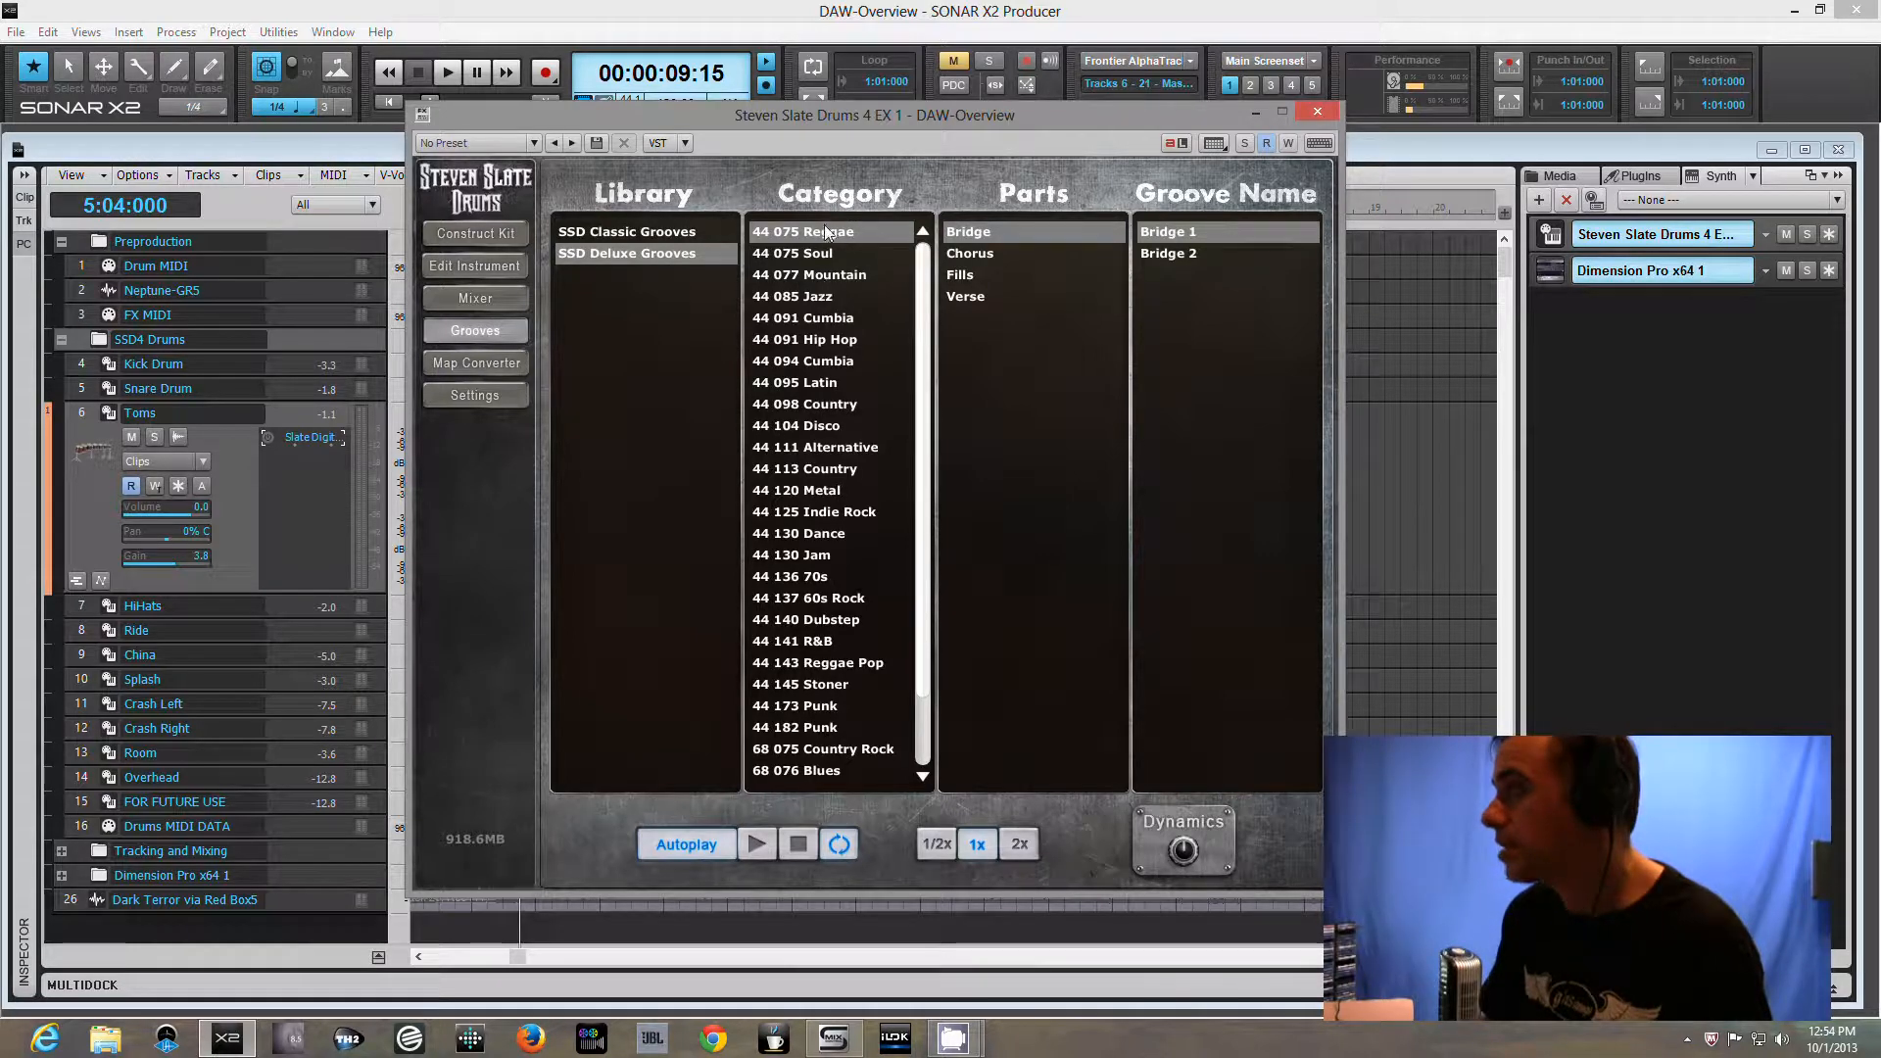
Look through the parts of the 44 111 Alternative category in SSD Deluxe Grooves and select the Verse 3 groove
{"action": "left_click", "coordinate": [813, 403]}
{"action": "left_click", "coordinate": [830, 449]}
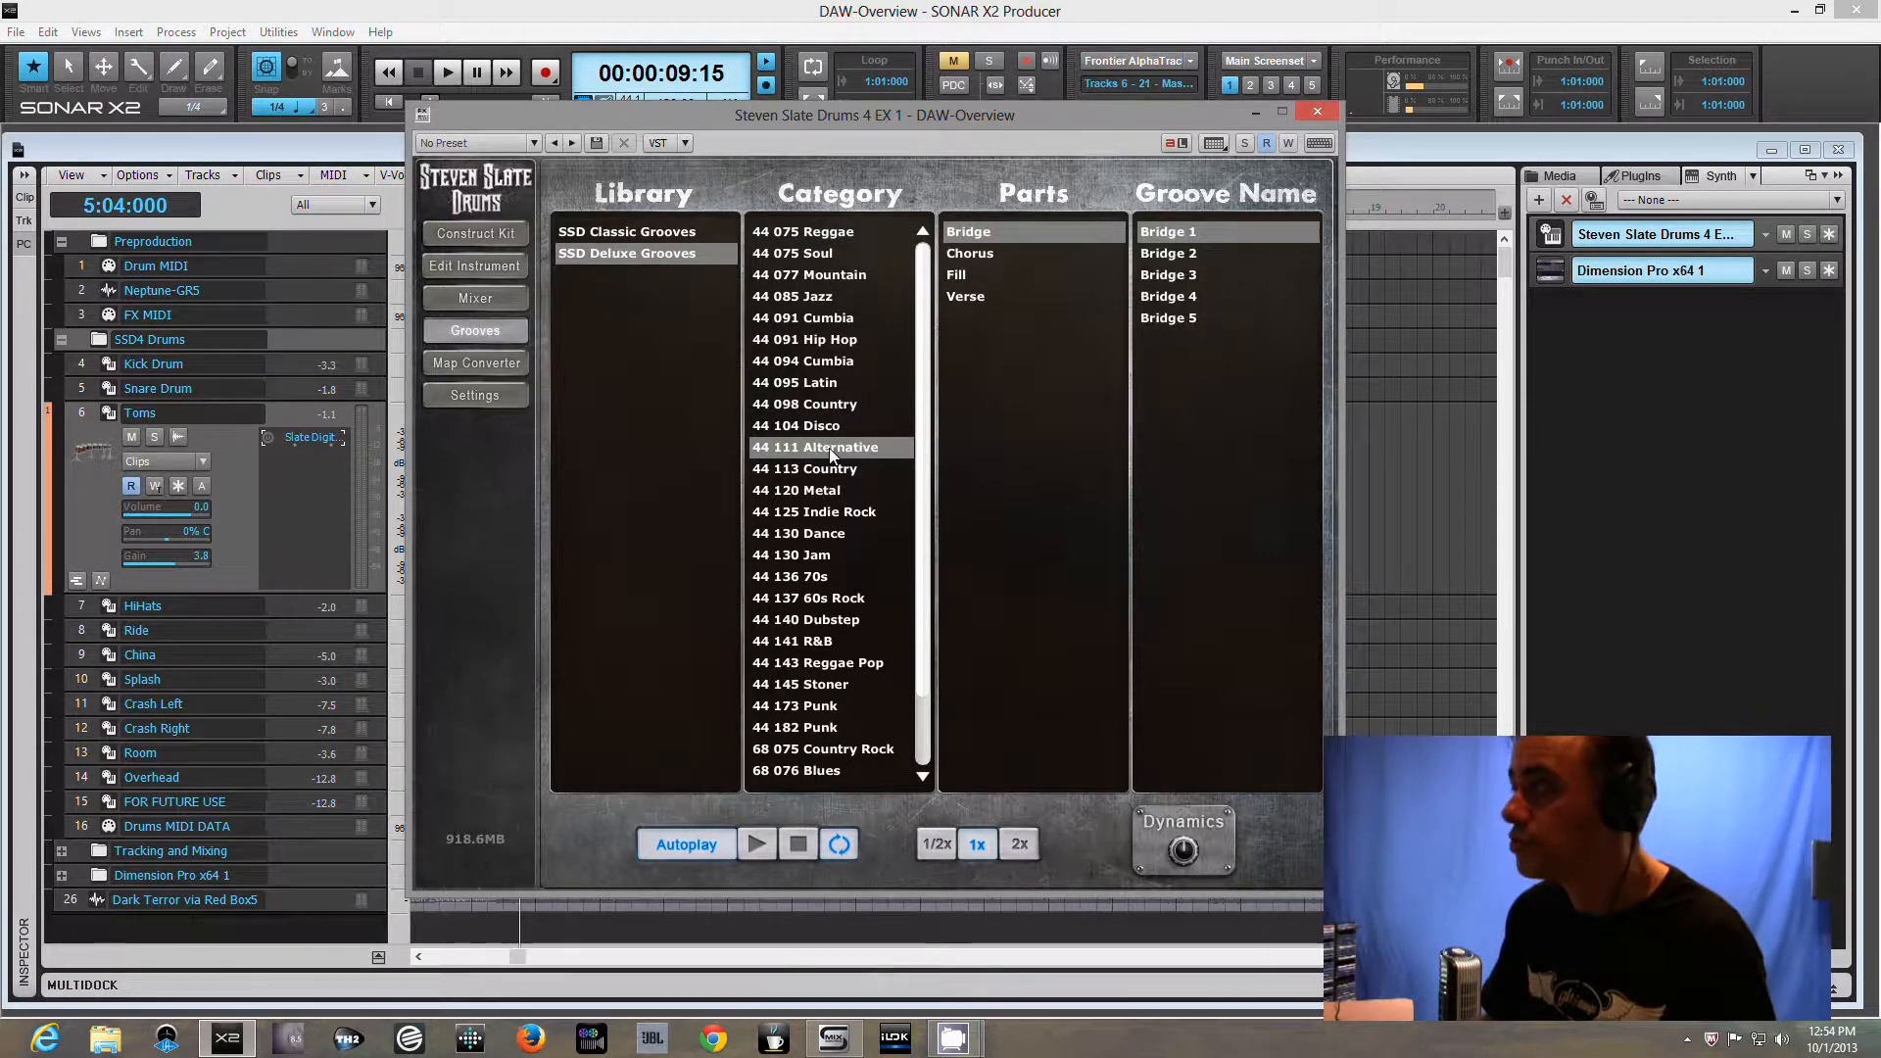
{"action": "left_click", "coordinate": [976, 254]}
{"action": "left_click", "coordinate": [976, 275]}
{"action": "left_click", "coordinate": [978, 296]}
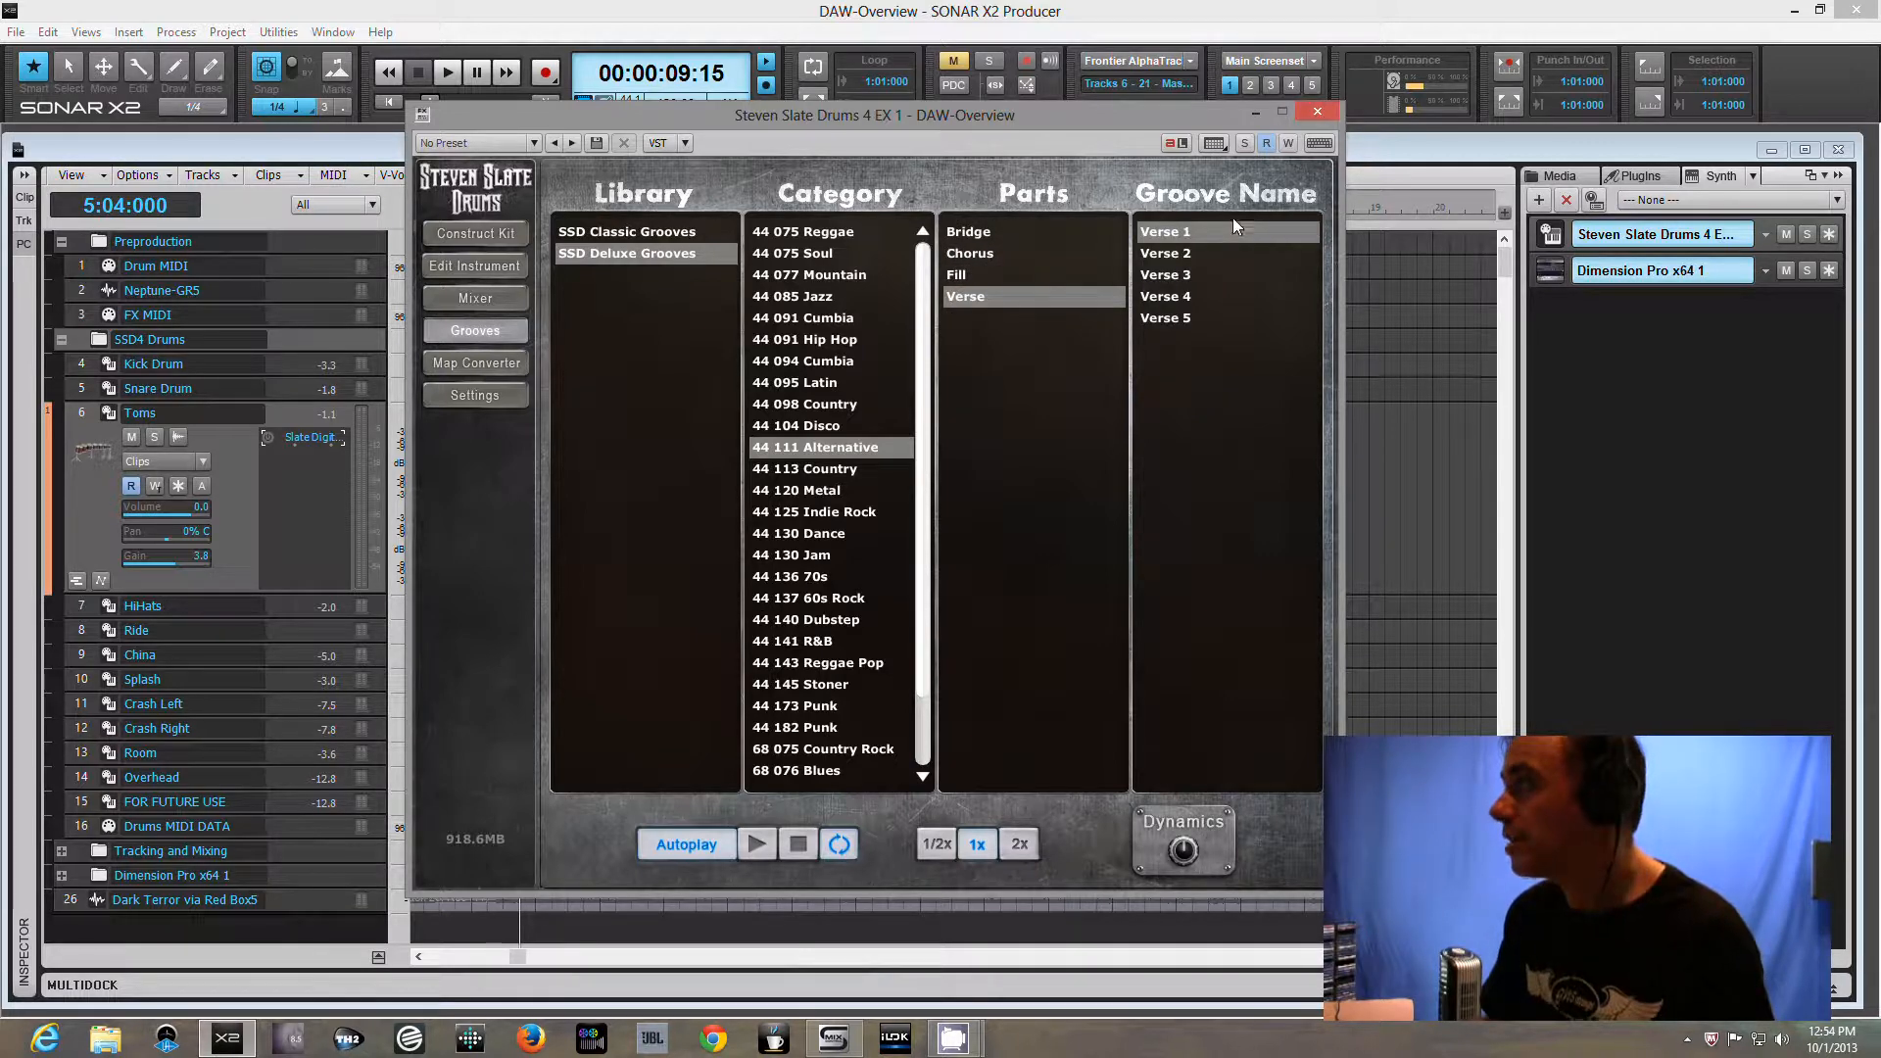
{"action": "left_click", "coordinate": [1179, 278]}
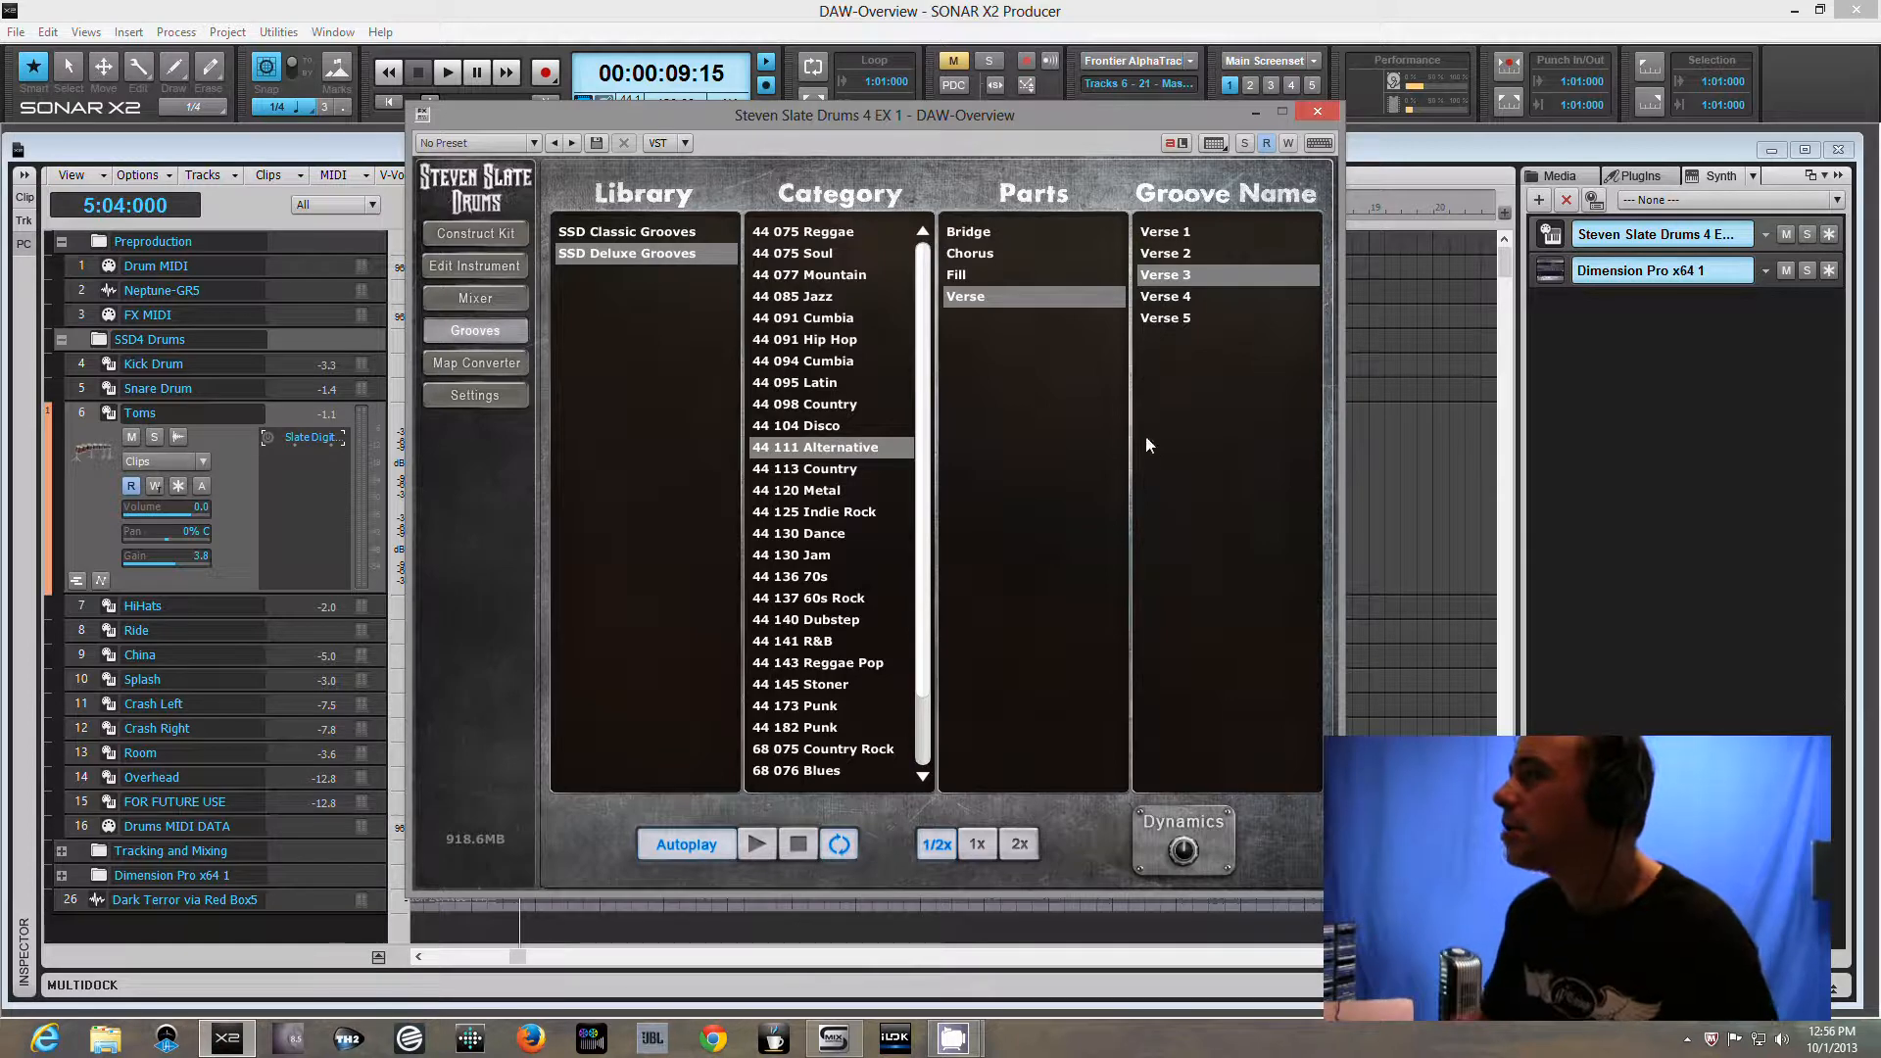
Audition the three rack toms in the ATLANTIS kit's construction view and close the drum plugin window
{"action": "left_click", "coordinate": [475, 233]}
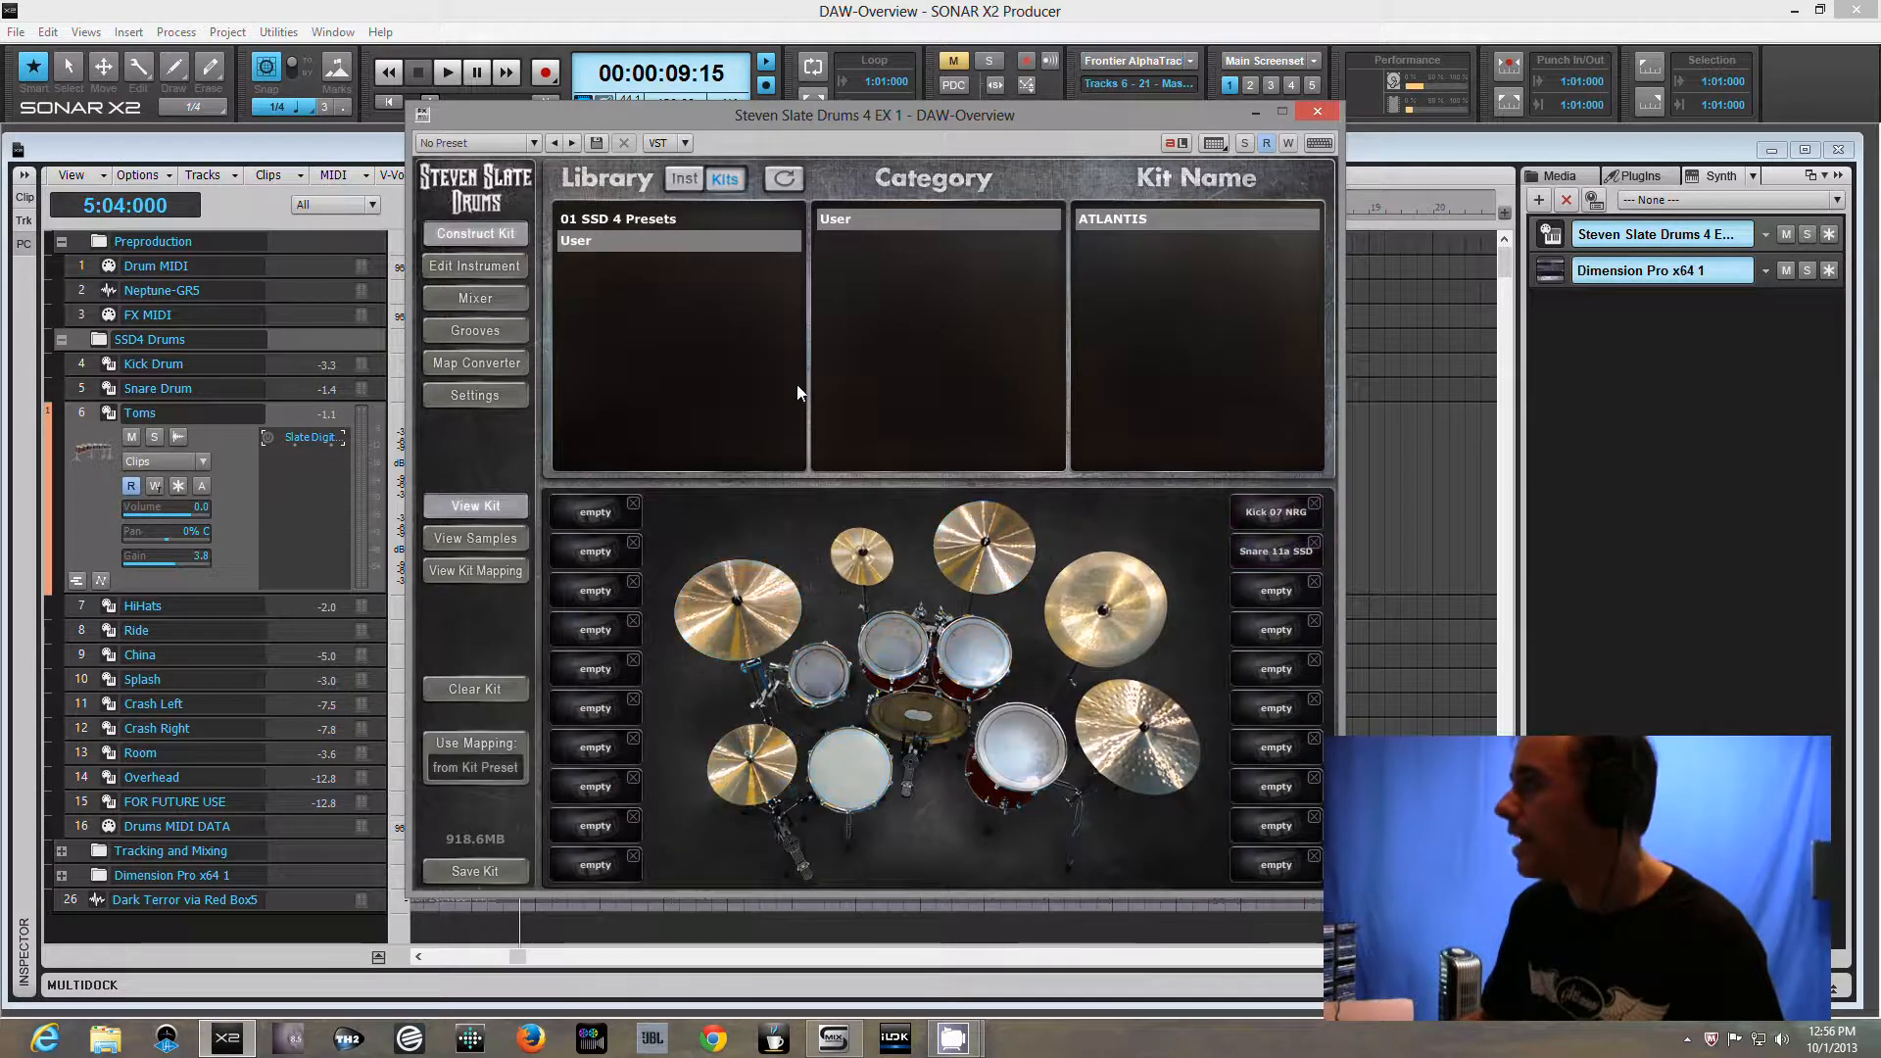
{"action": "left_click", "coordinate": [974, 654]}
{"action": "left_click", "coordinate": [893, 645]}
{"action": "left_click", "coordinate": [819, 672]}
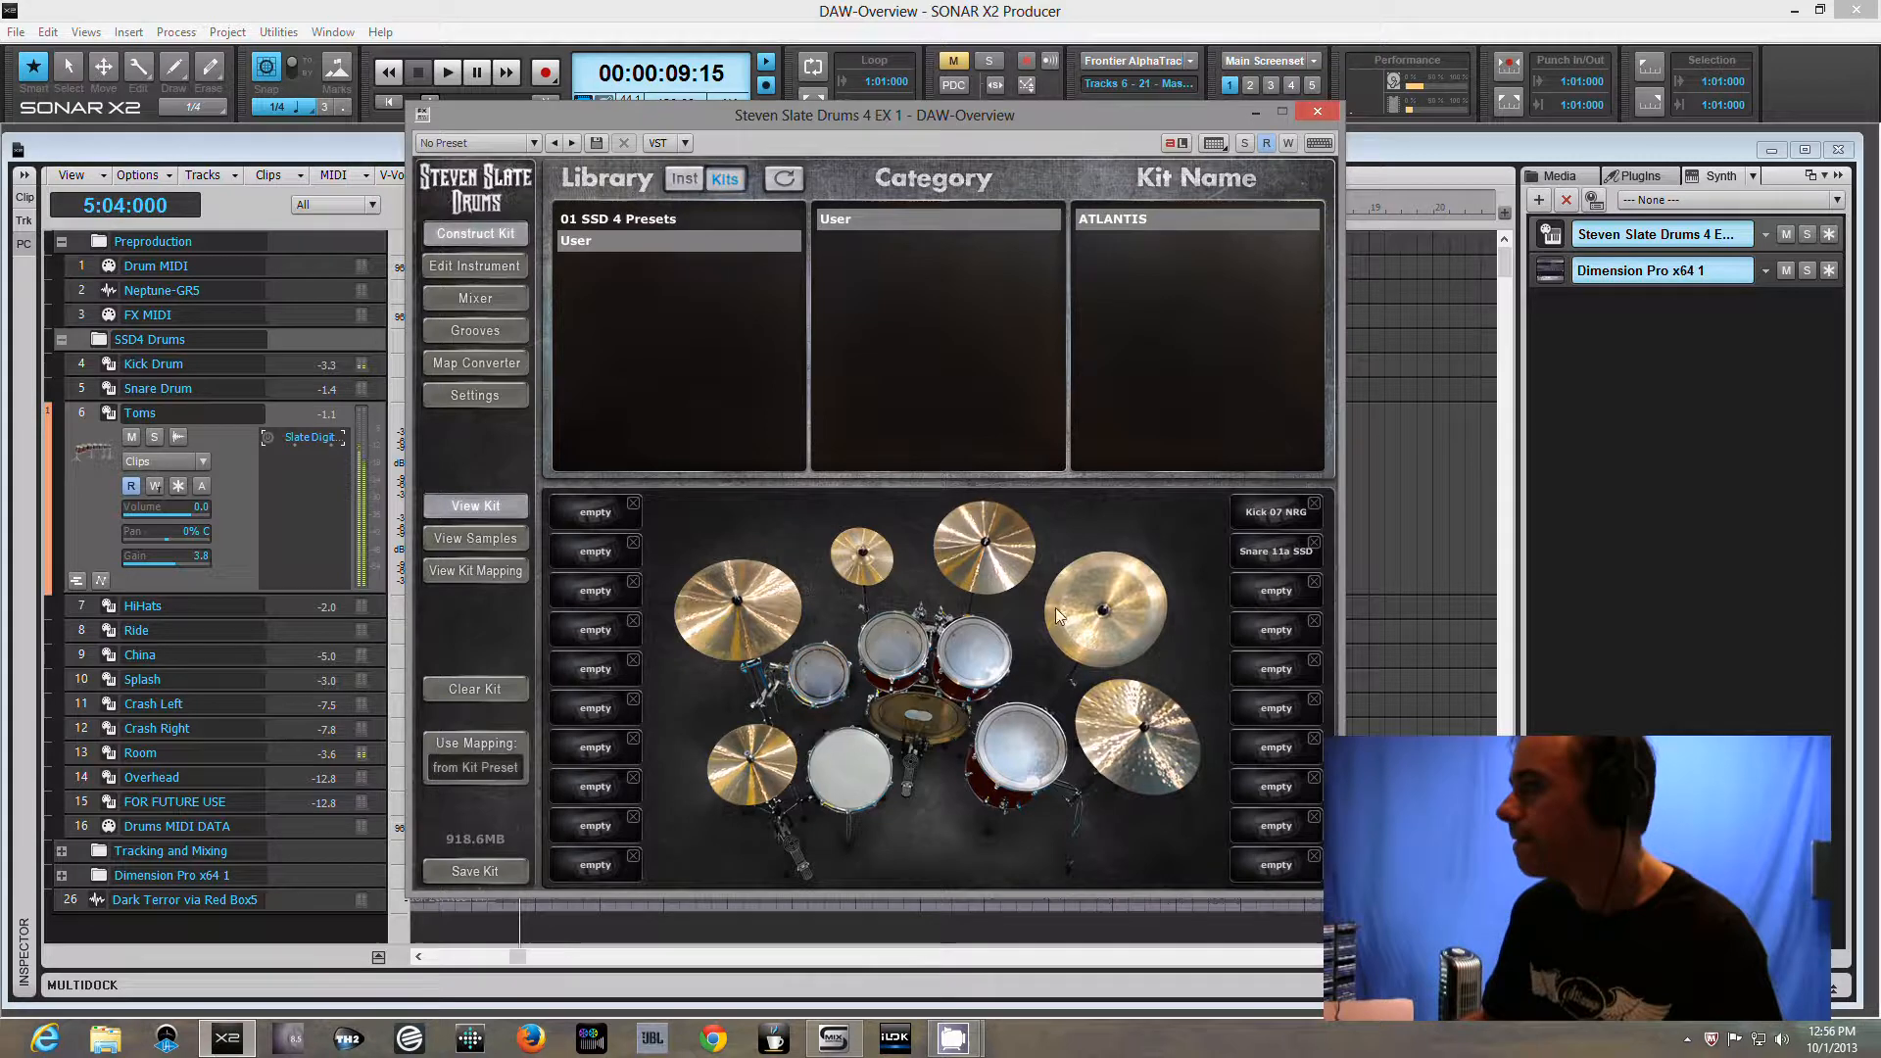
{"action": "left_click", "coordinate": [1317, 111]}
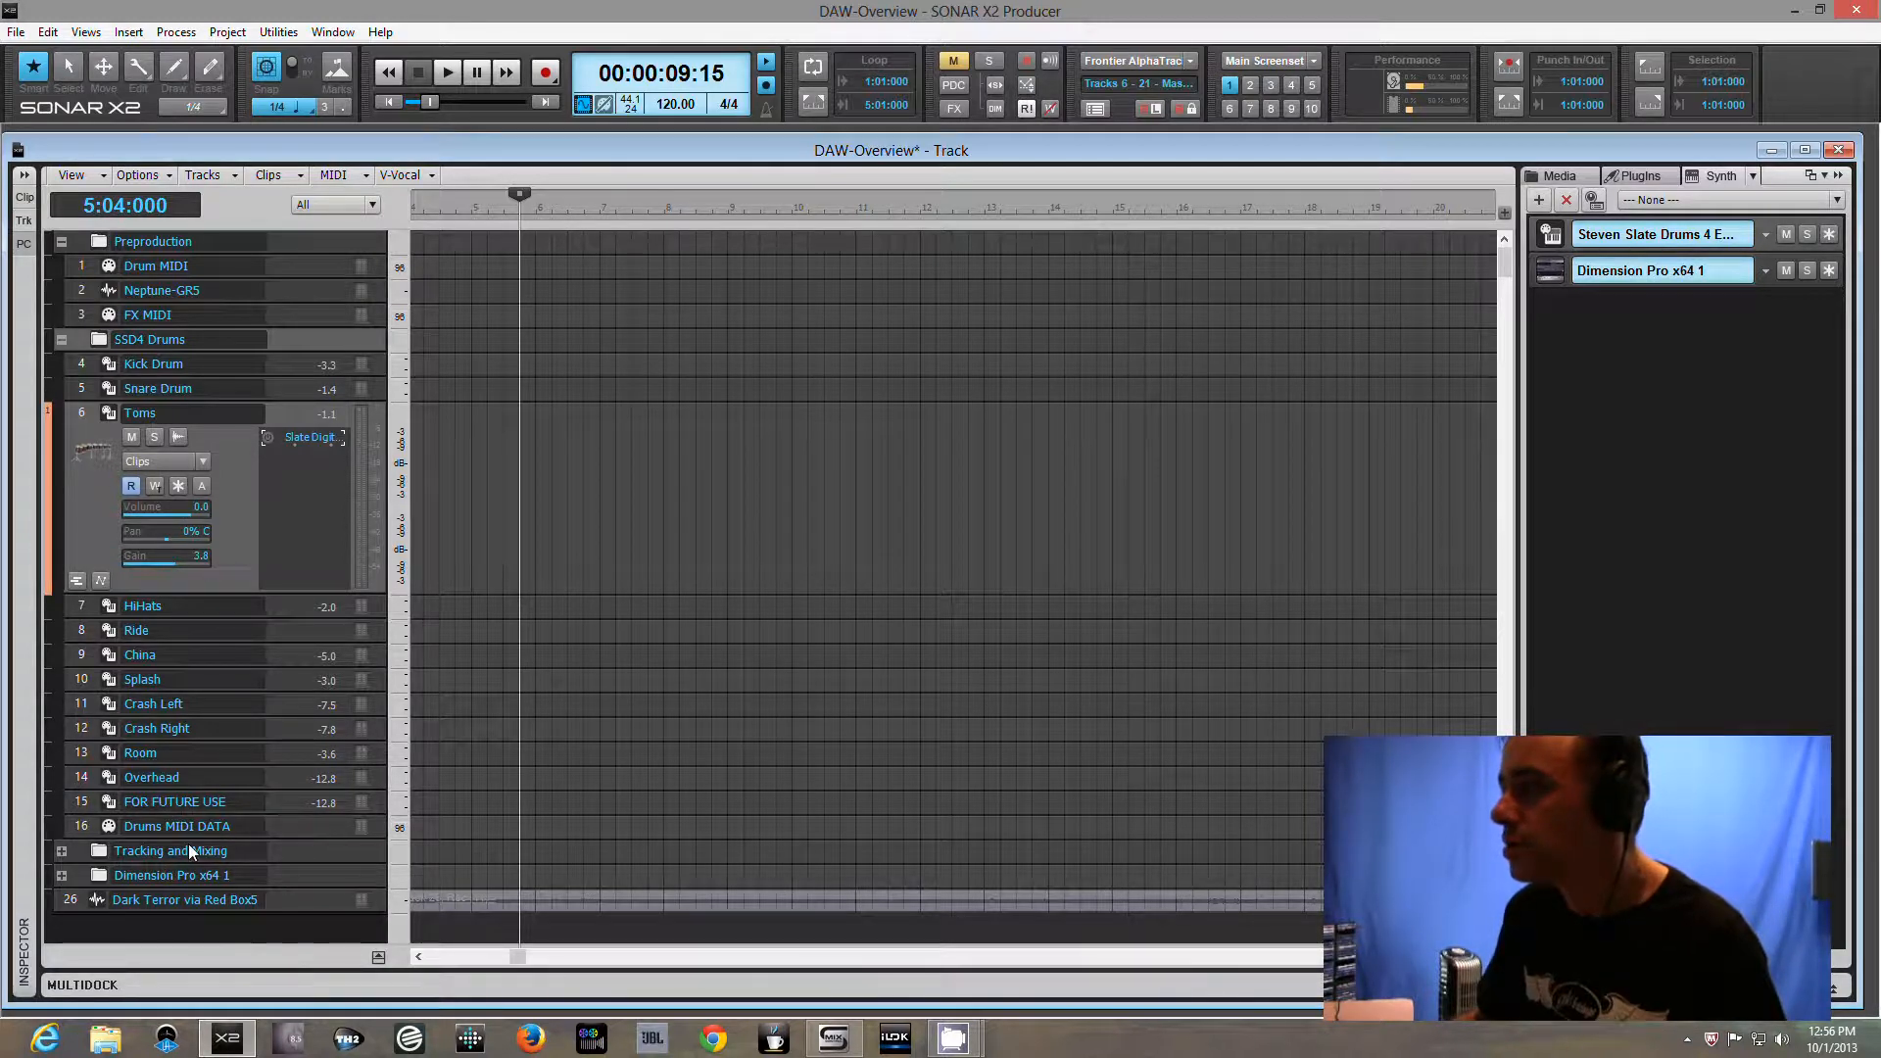
Select the Drums MIDI DATA track and browse the media to MIDI DRUM LIBRARY, Groove Monkee Metal SSD, 06 Heavy 150
{"action": "left_click", "coordinate": [278, 831]}
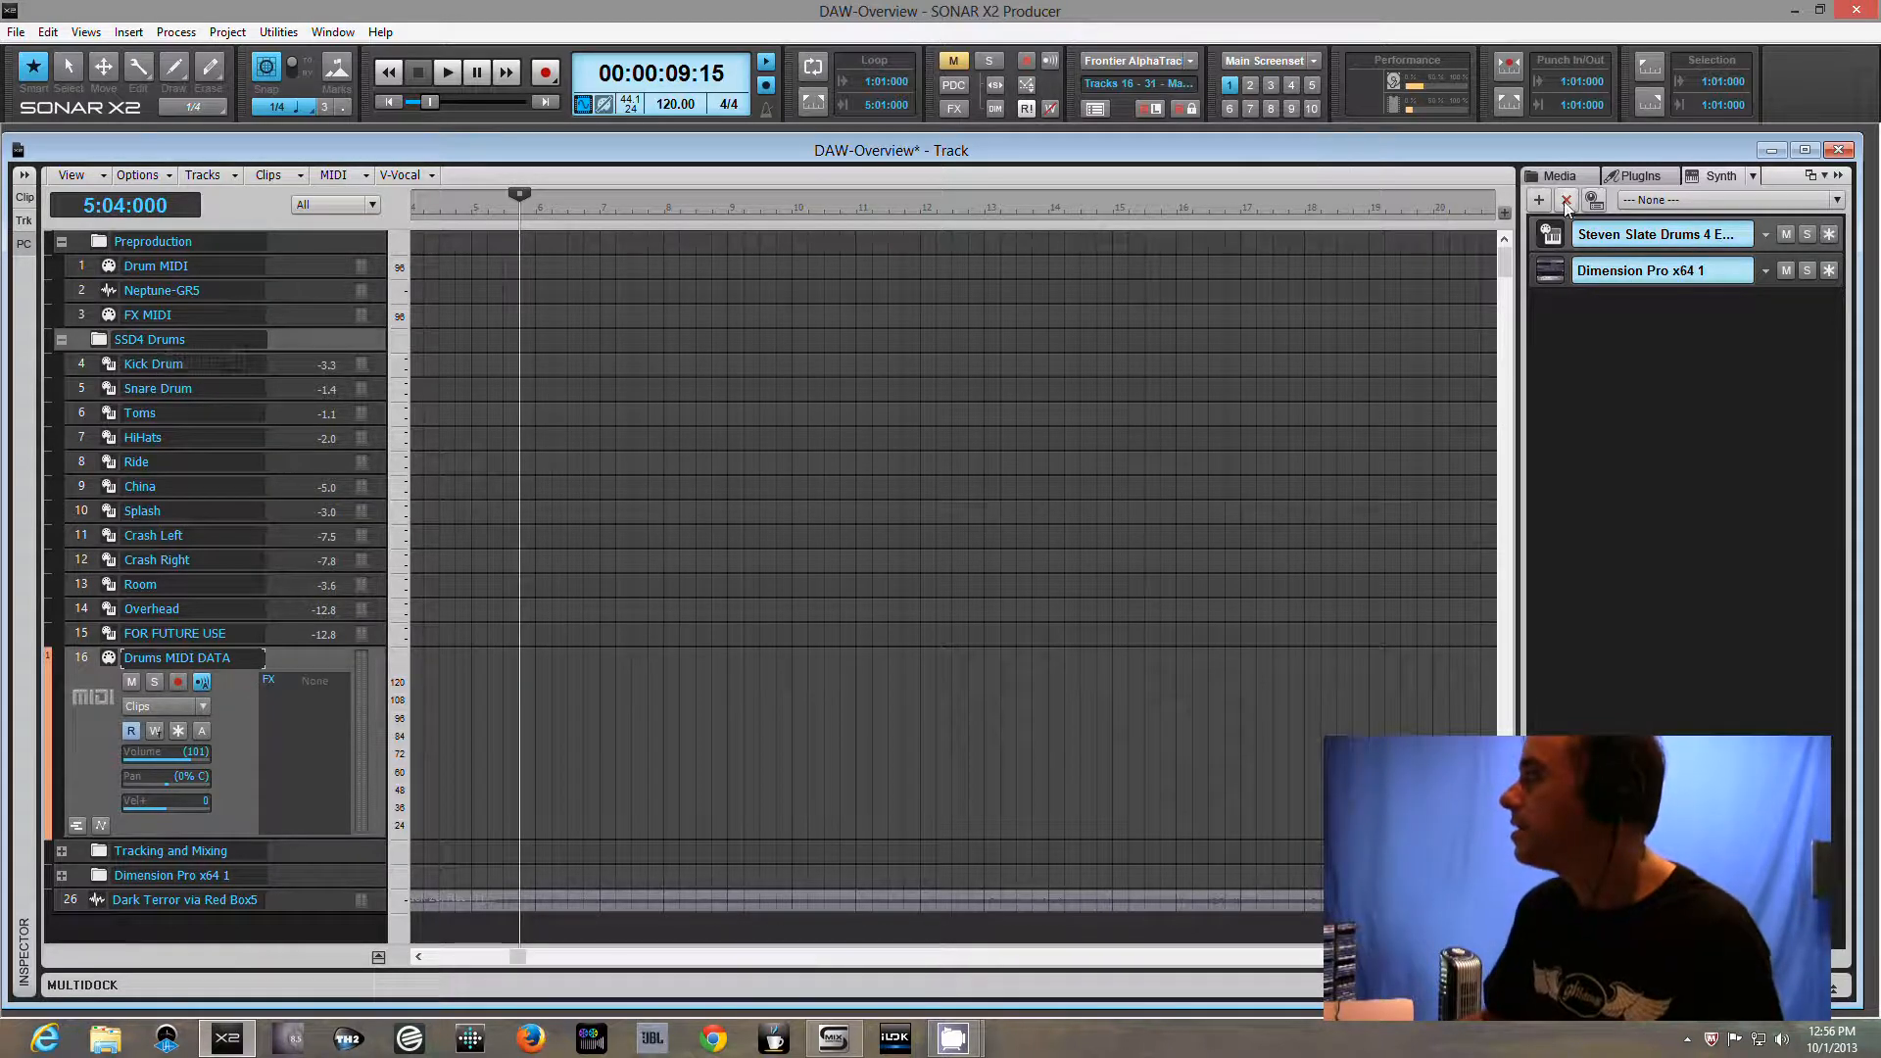
{"action": "left_click", "coordinate": [1559, 176]}
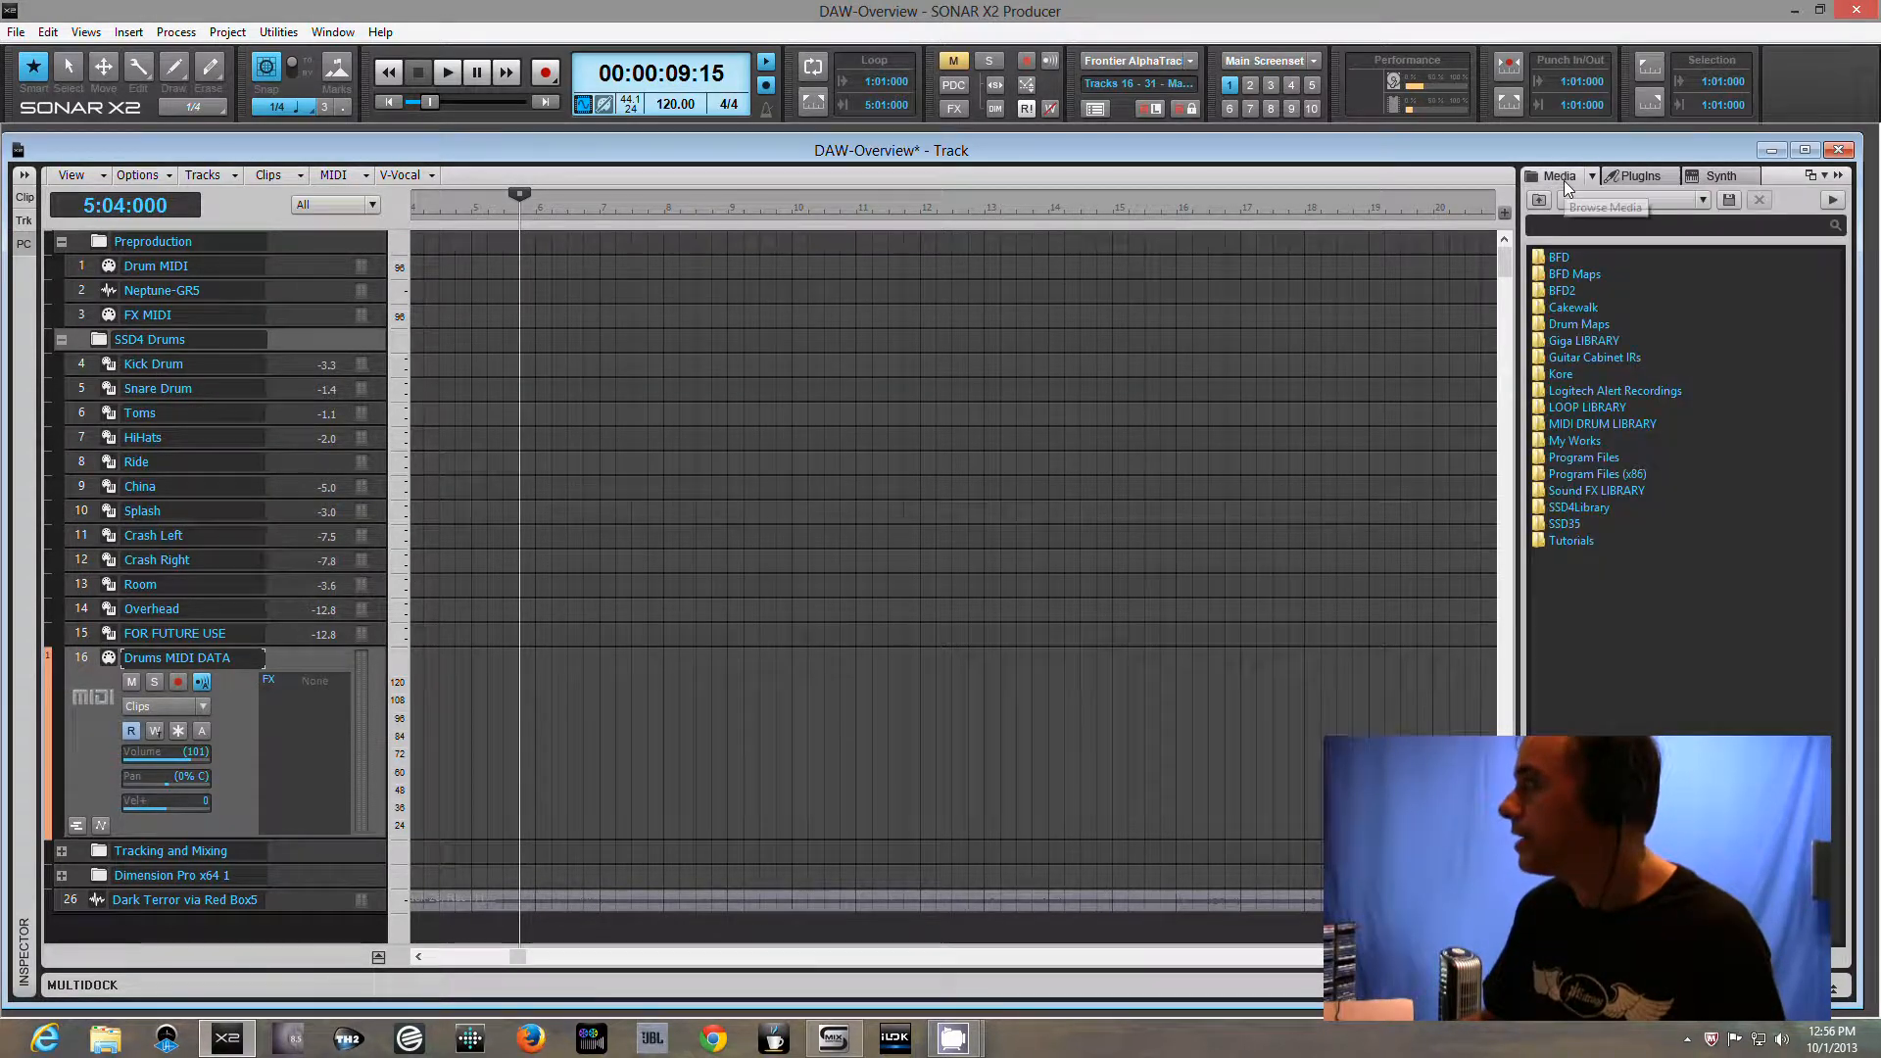
{"action": "left_click", "coordinate": [1584, 426]}
{"action": "double_click", "coordinate": [1584, 426]}
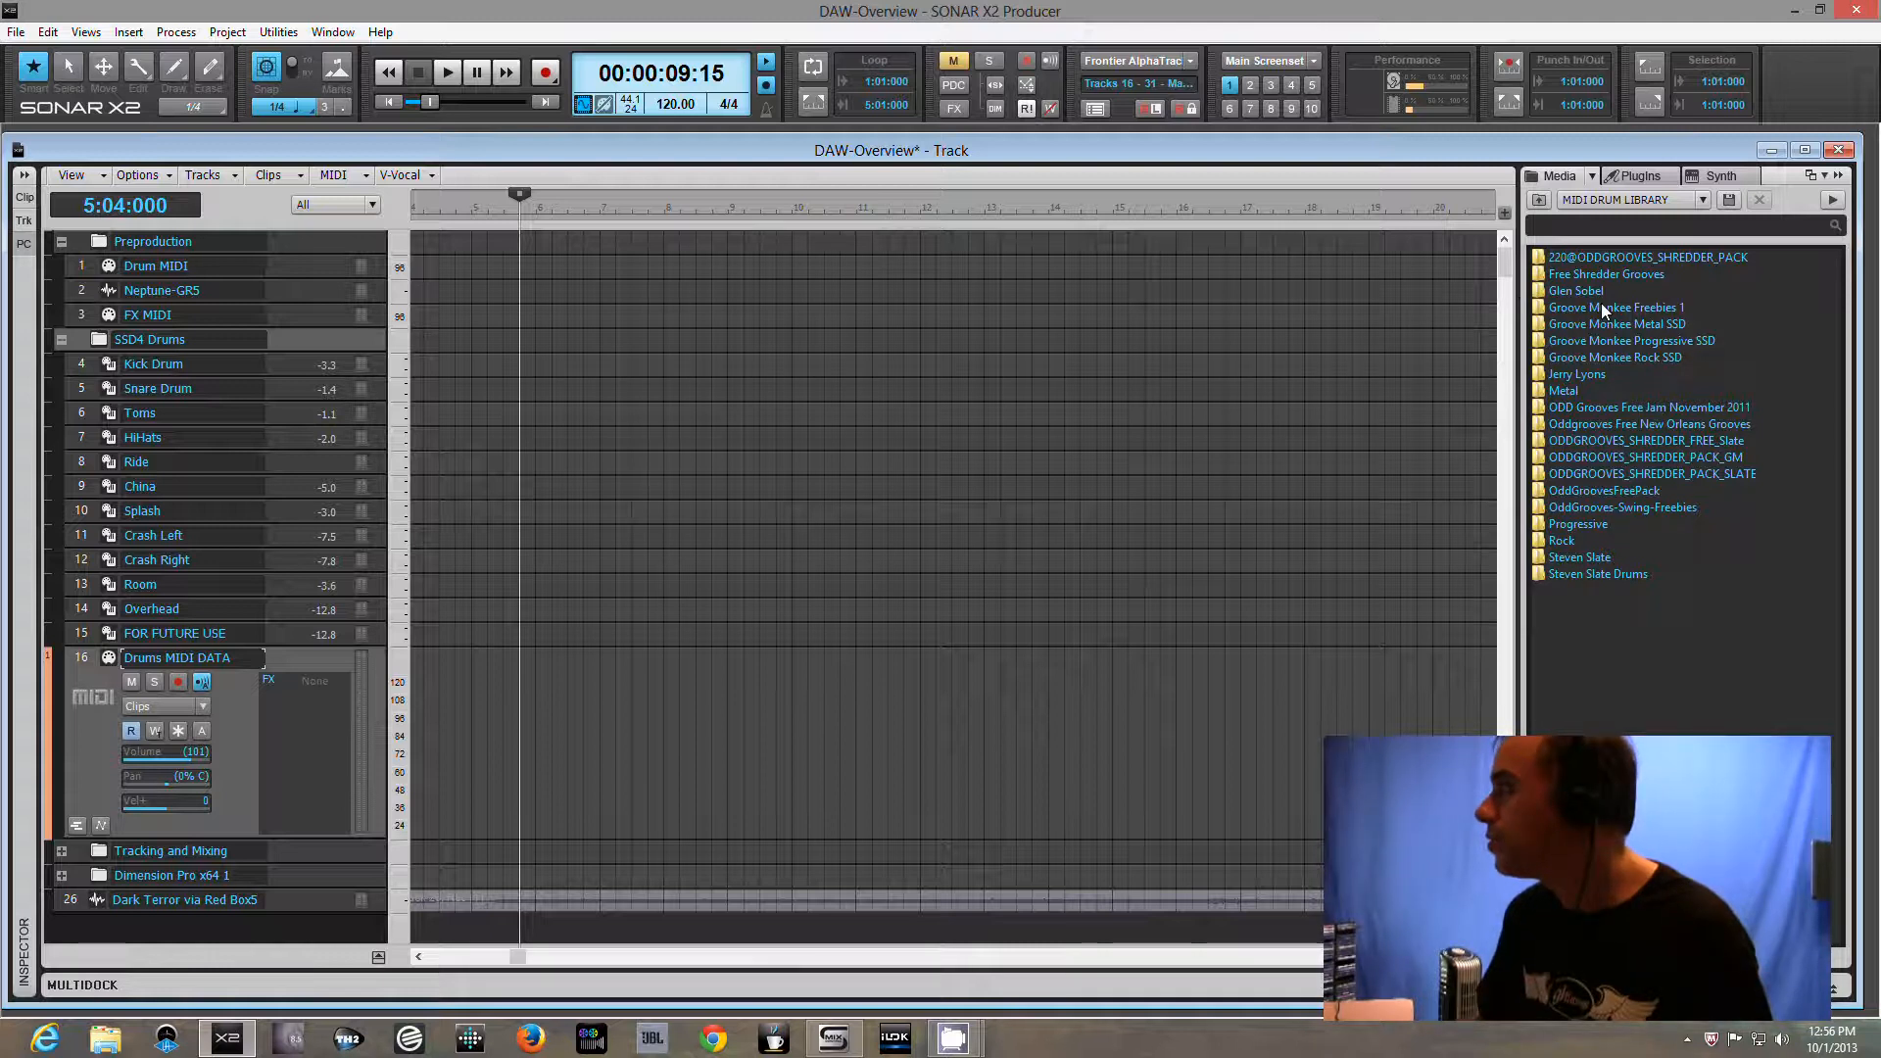
{"action": "double_click", "coordinate": [1644, 326]}
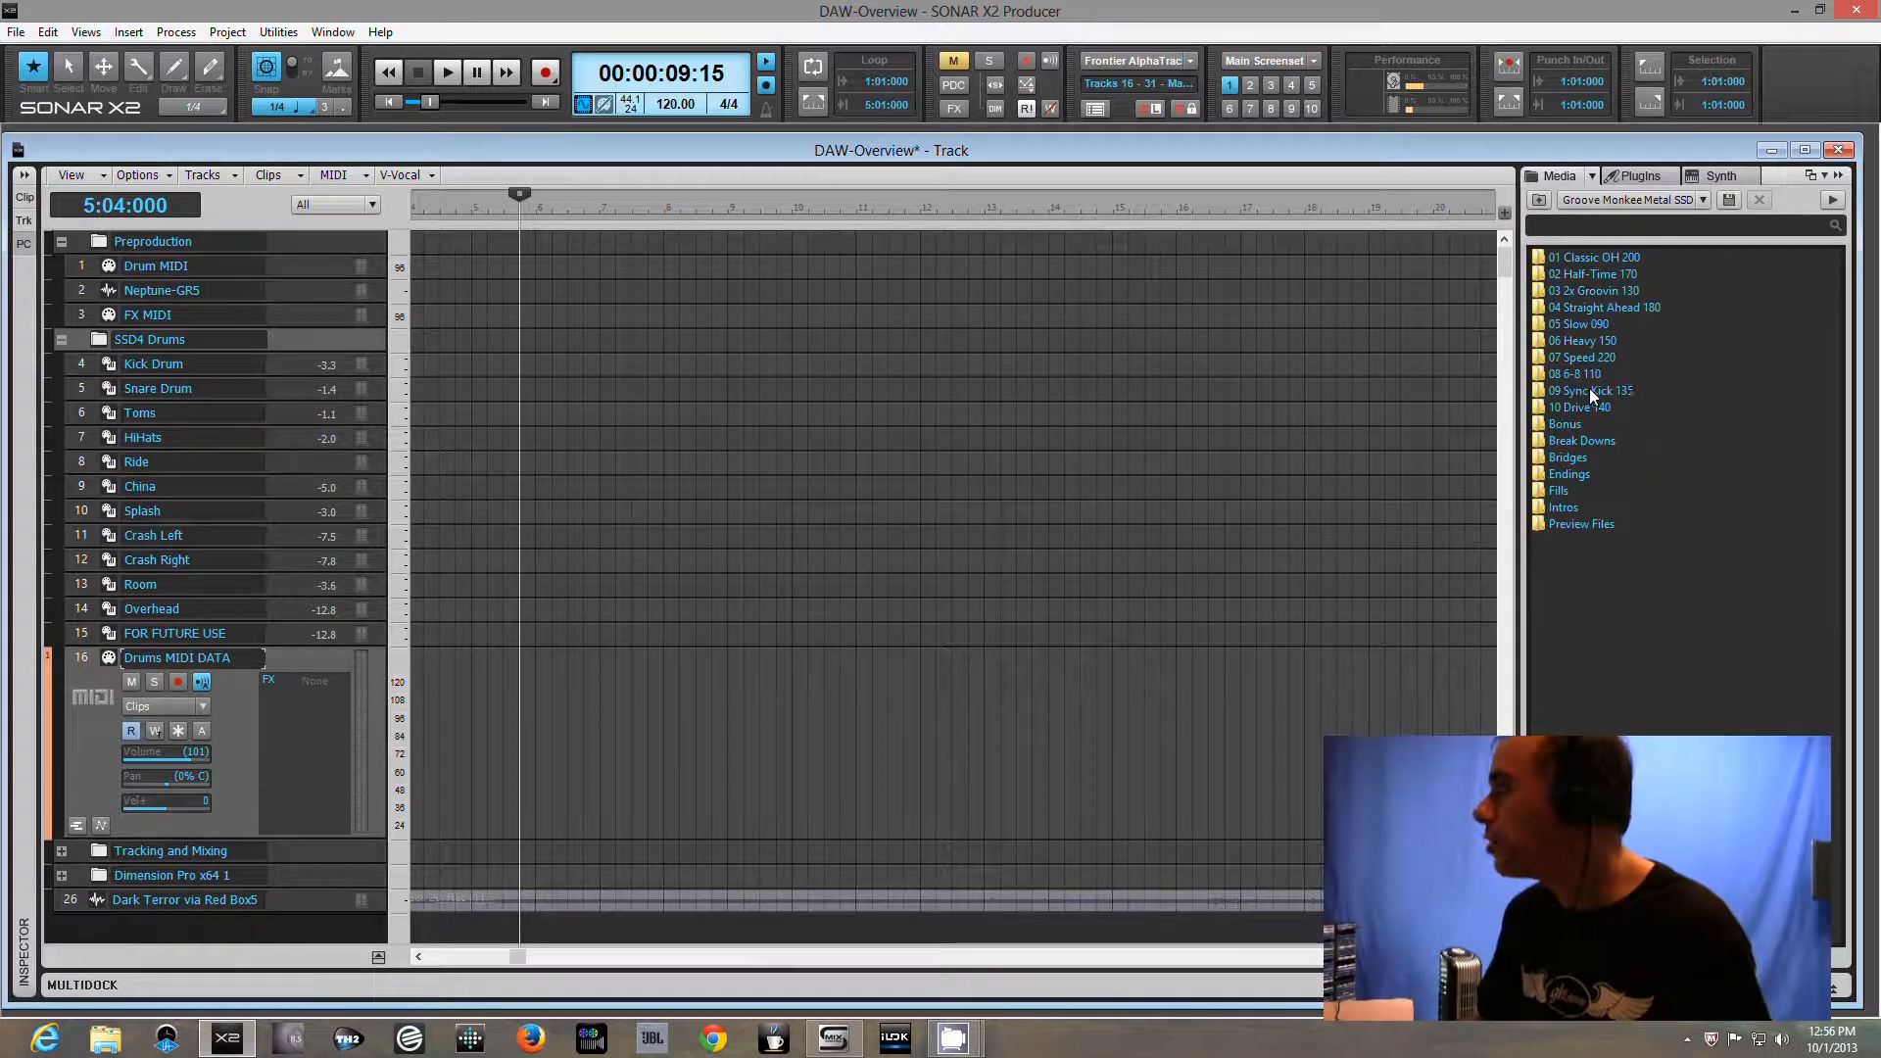
{"action": "double_click", "coordinate": [1566, 341]}
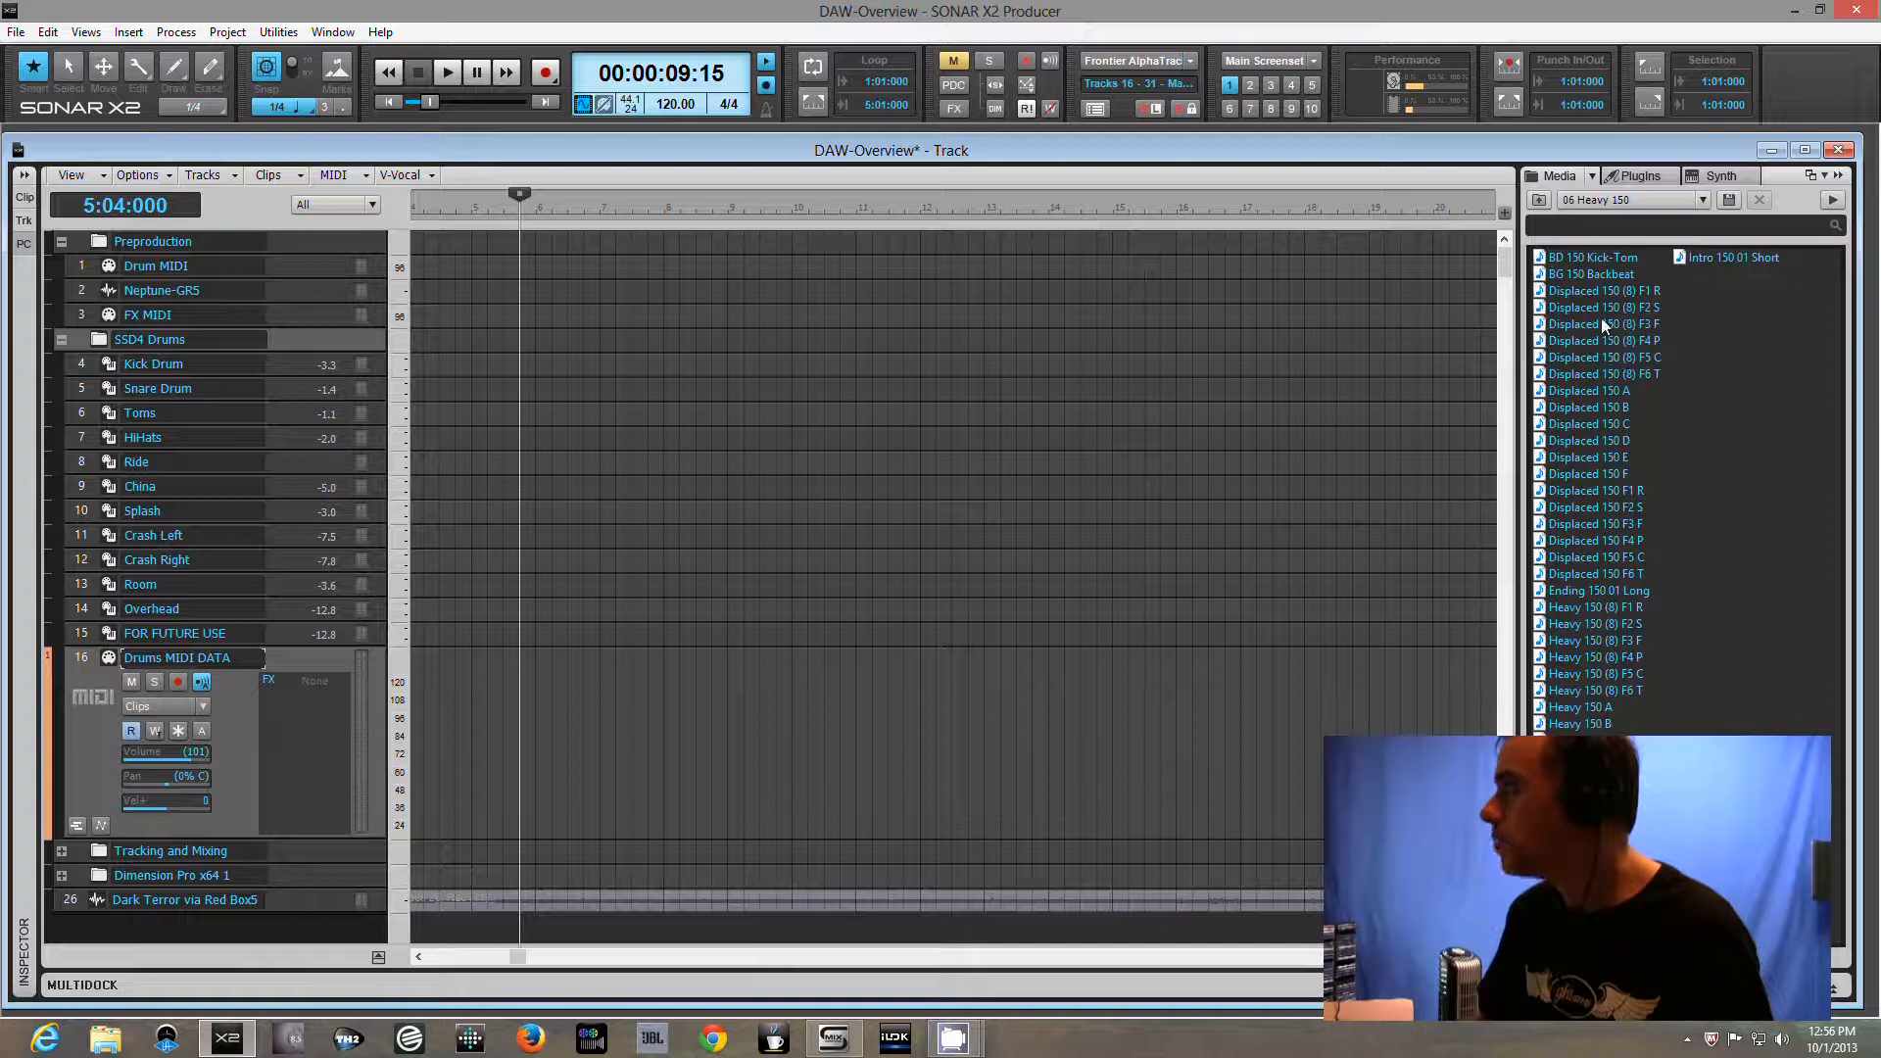
Preview the Displaced 150 A, BG 150 Backbeat, Displaced 150 F1 R and Heavy 150 A MIDI grooves, stopping each one
{"action": "left_click", "coordinate": [1596, 390]}
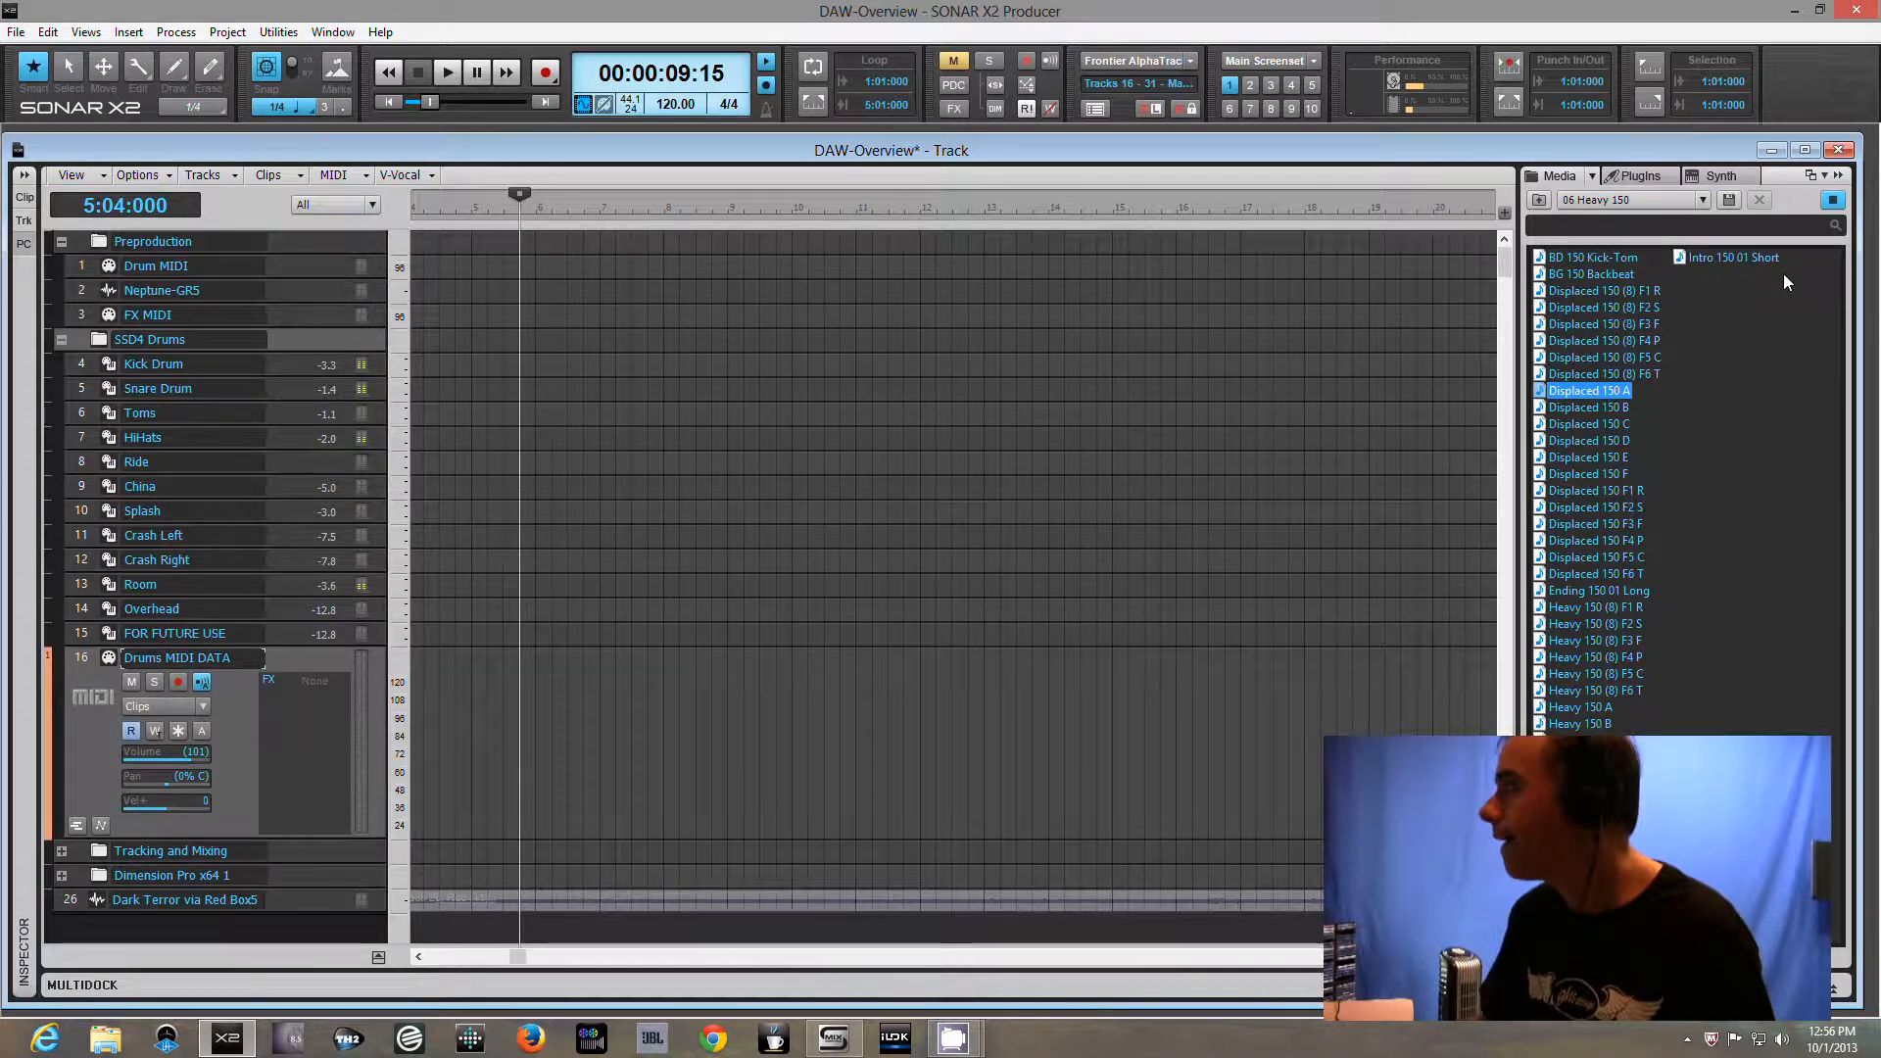
{"action": "left_click", "coordinate": [1832, 201]}
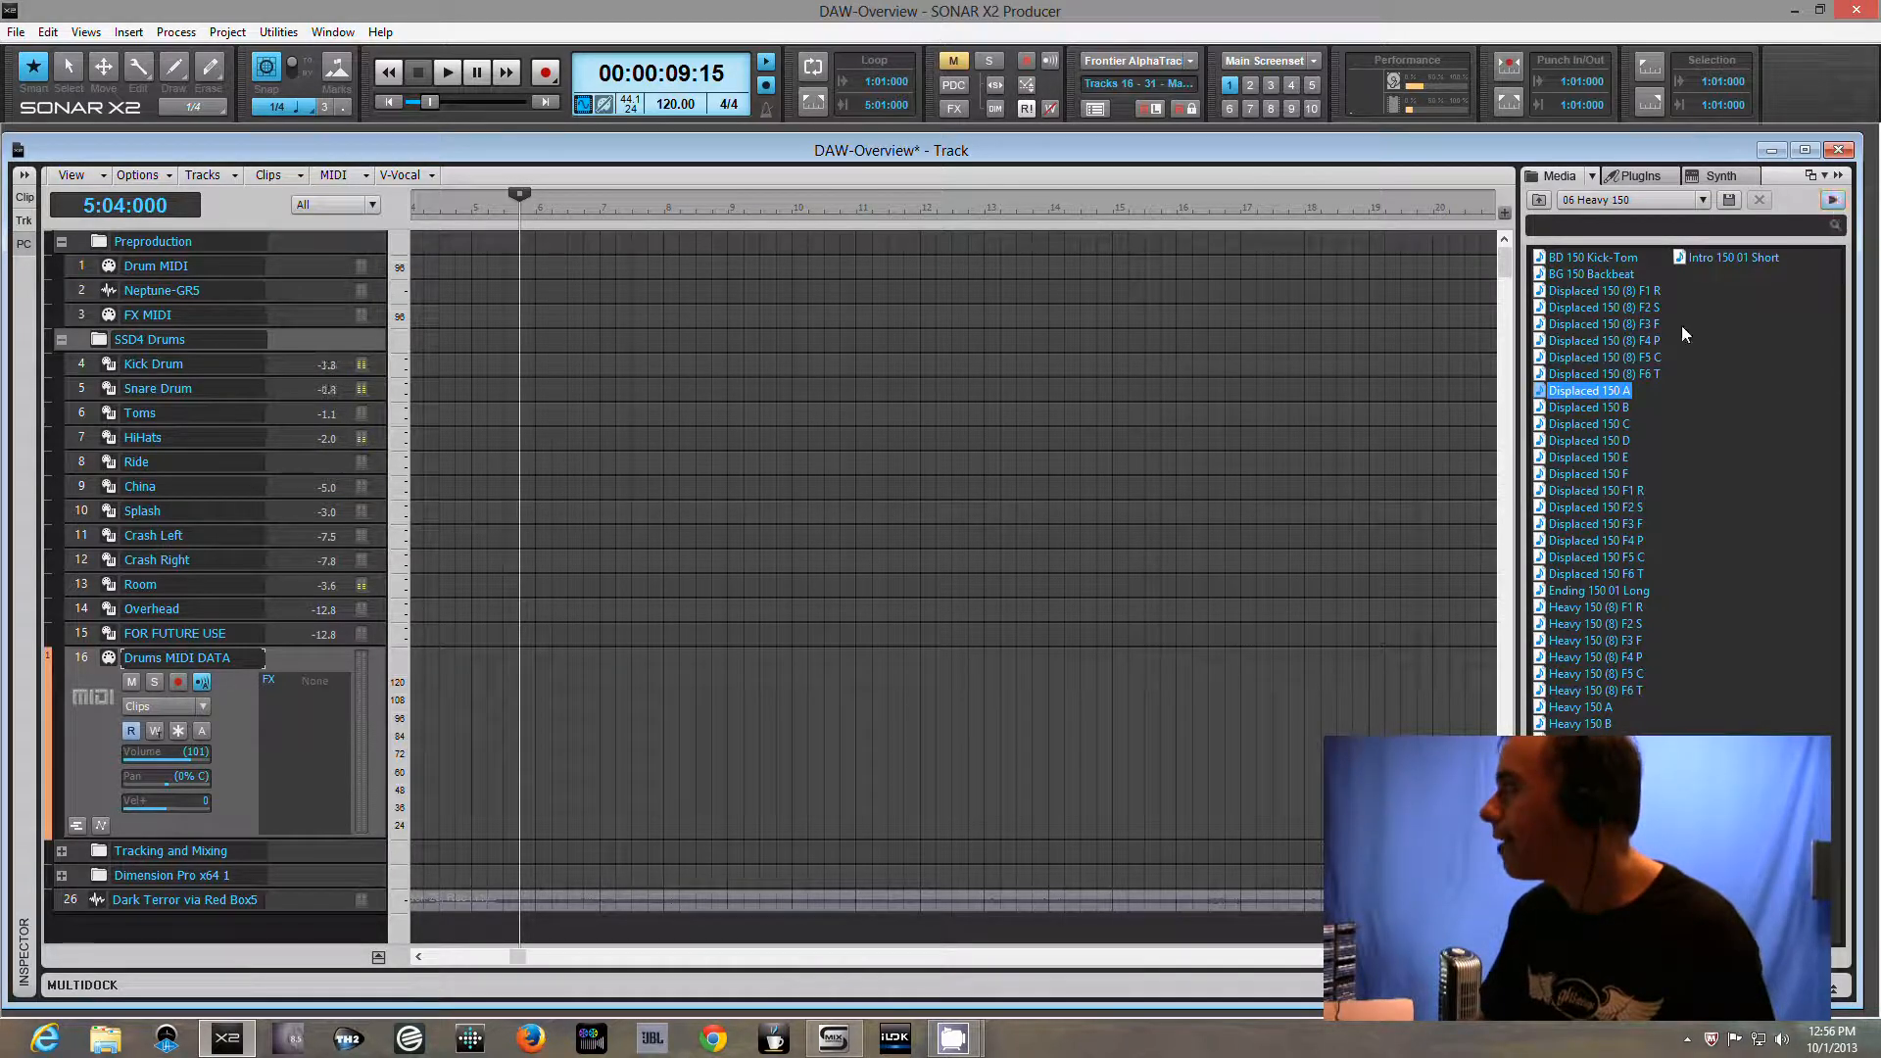
{"action": "left_click", "coordinate": [1603, 276]}
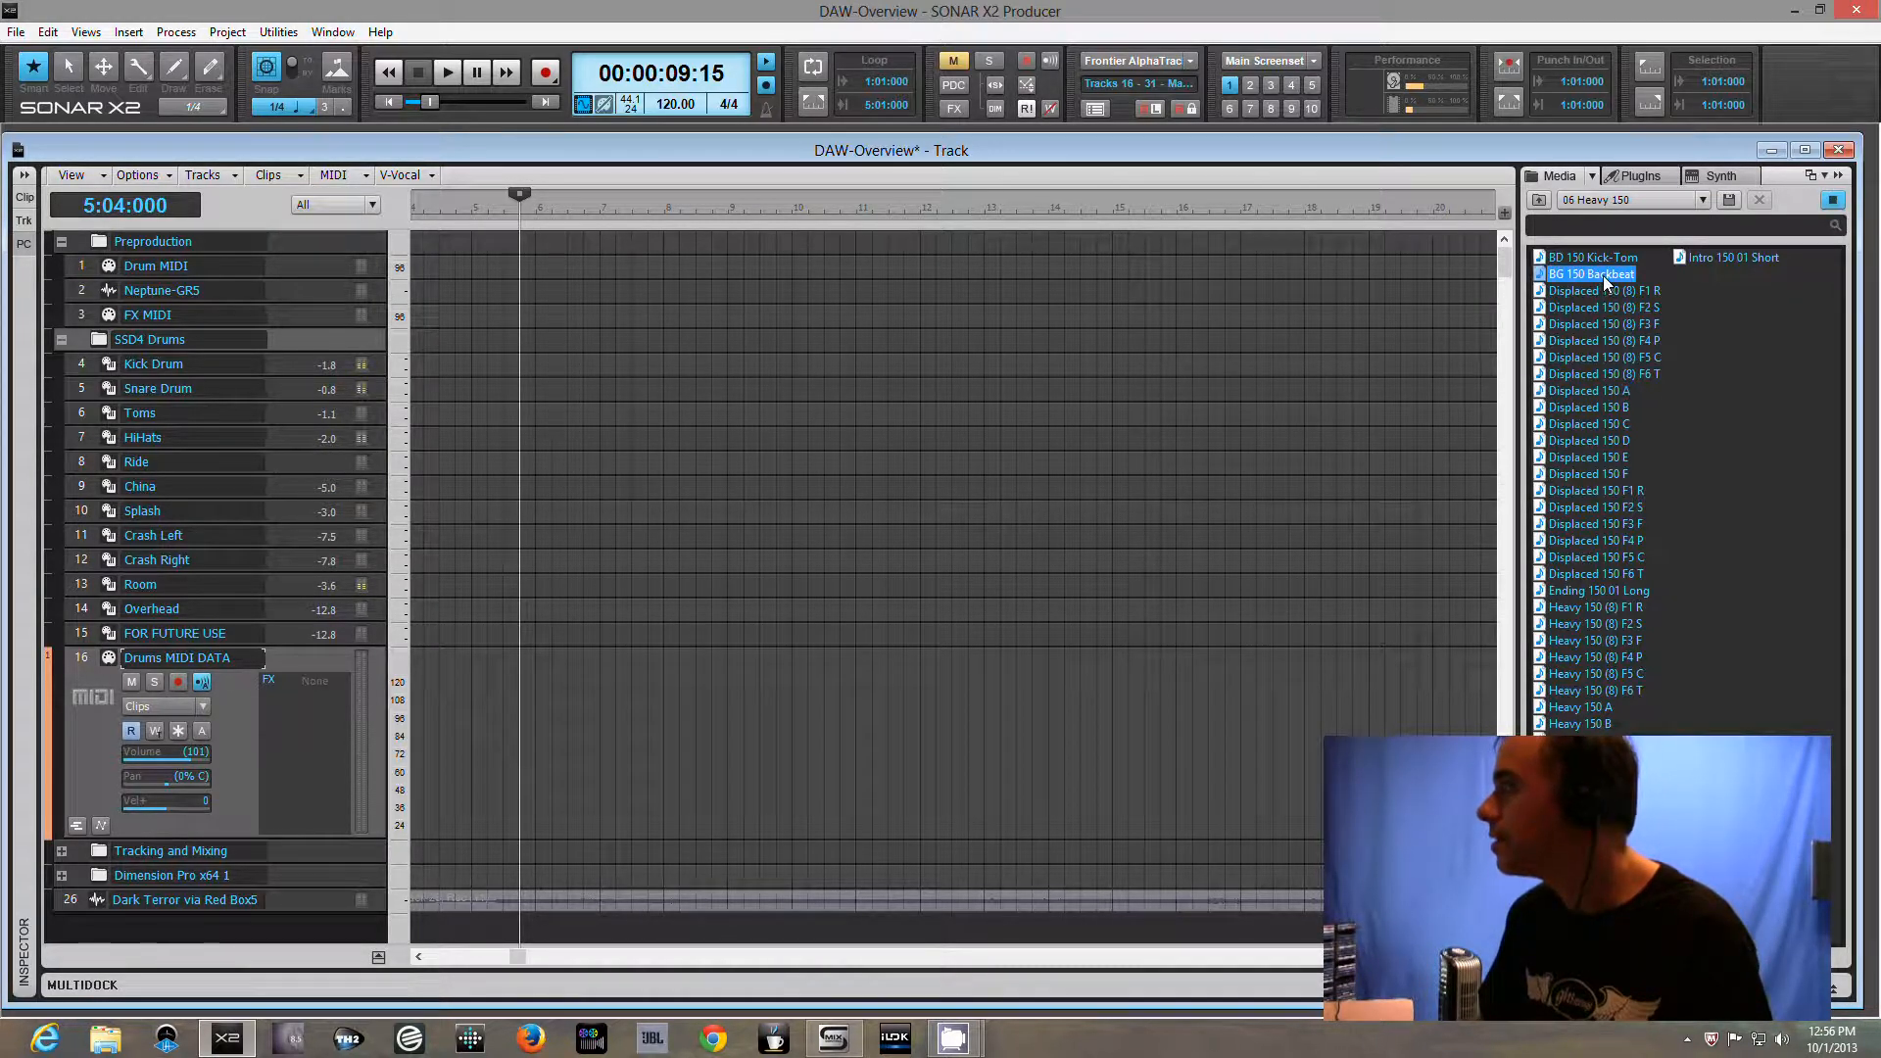
{"action": "left_click", "coordinate": [1603, 274]}
{"action": "left_click", "coordinate": [1832, 201]}
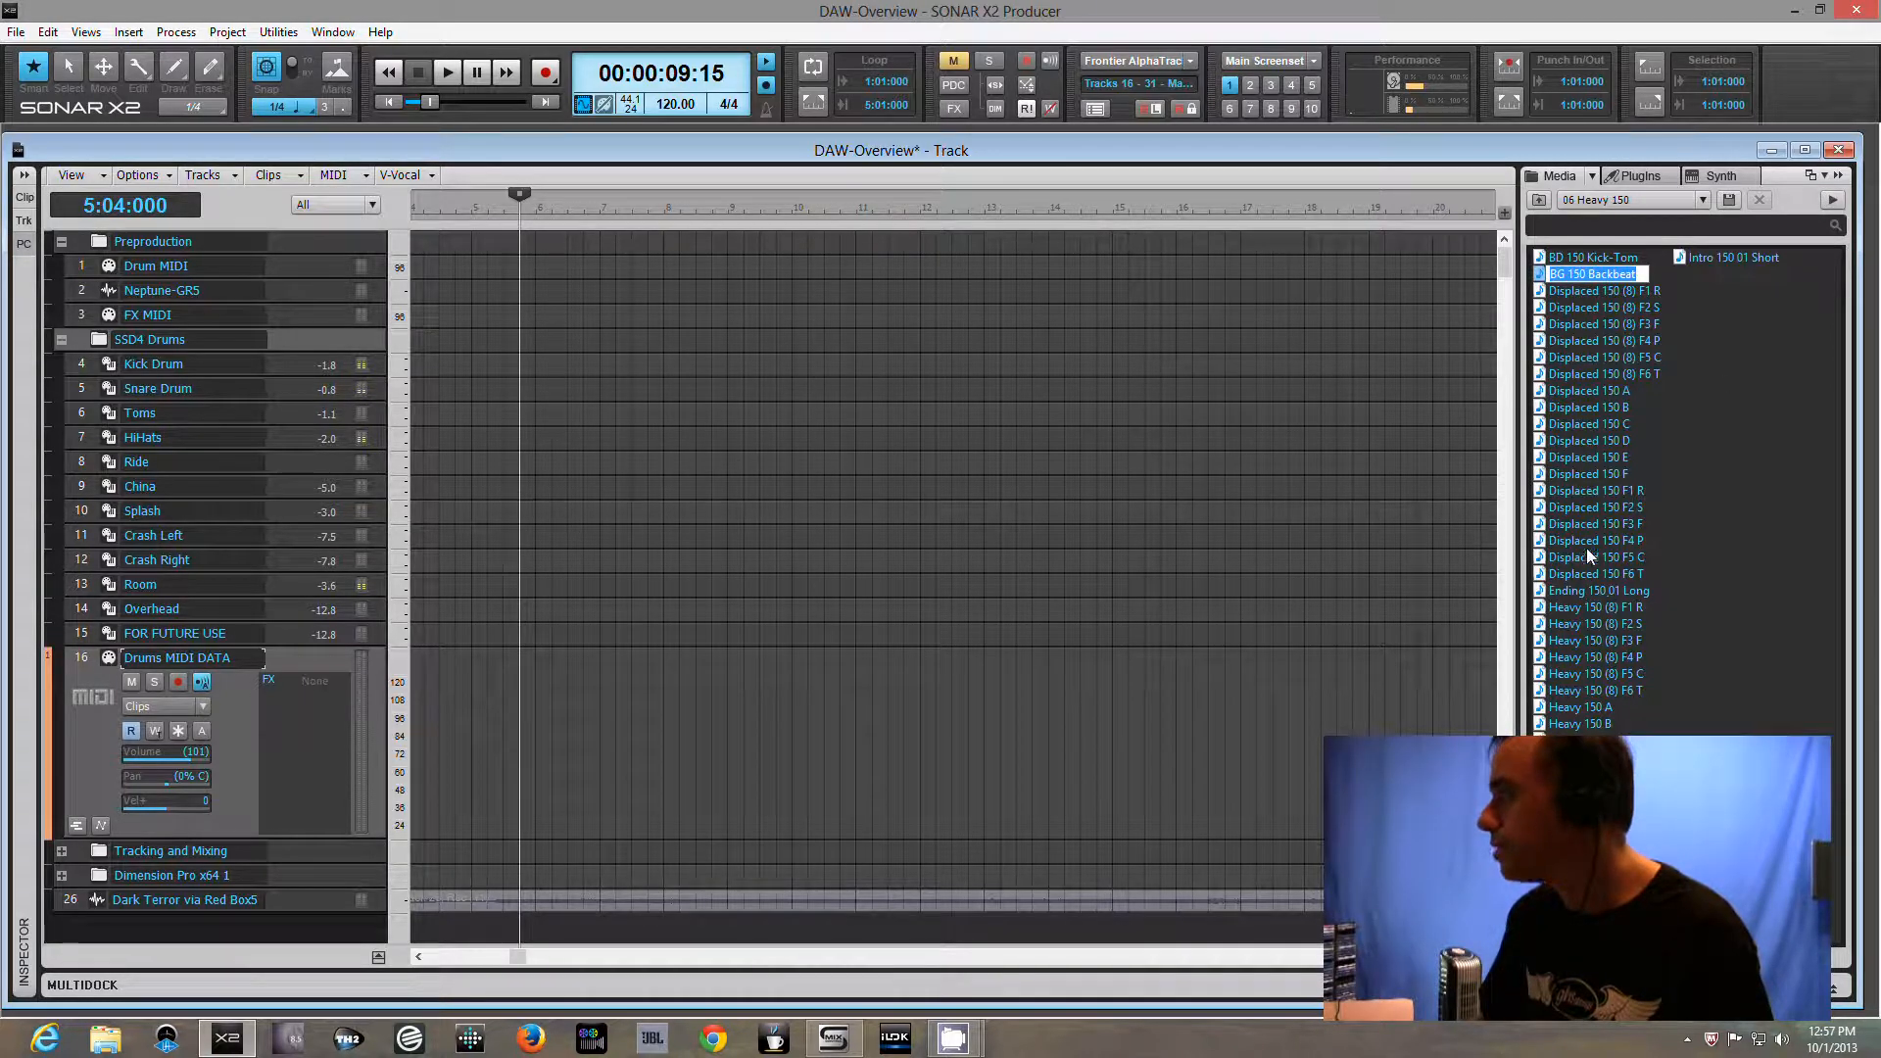
{"action": "left_click", "coordinate": [1593, 491]}
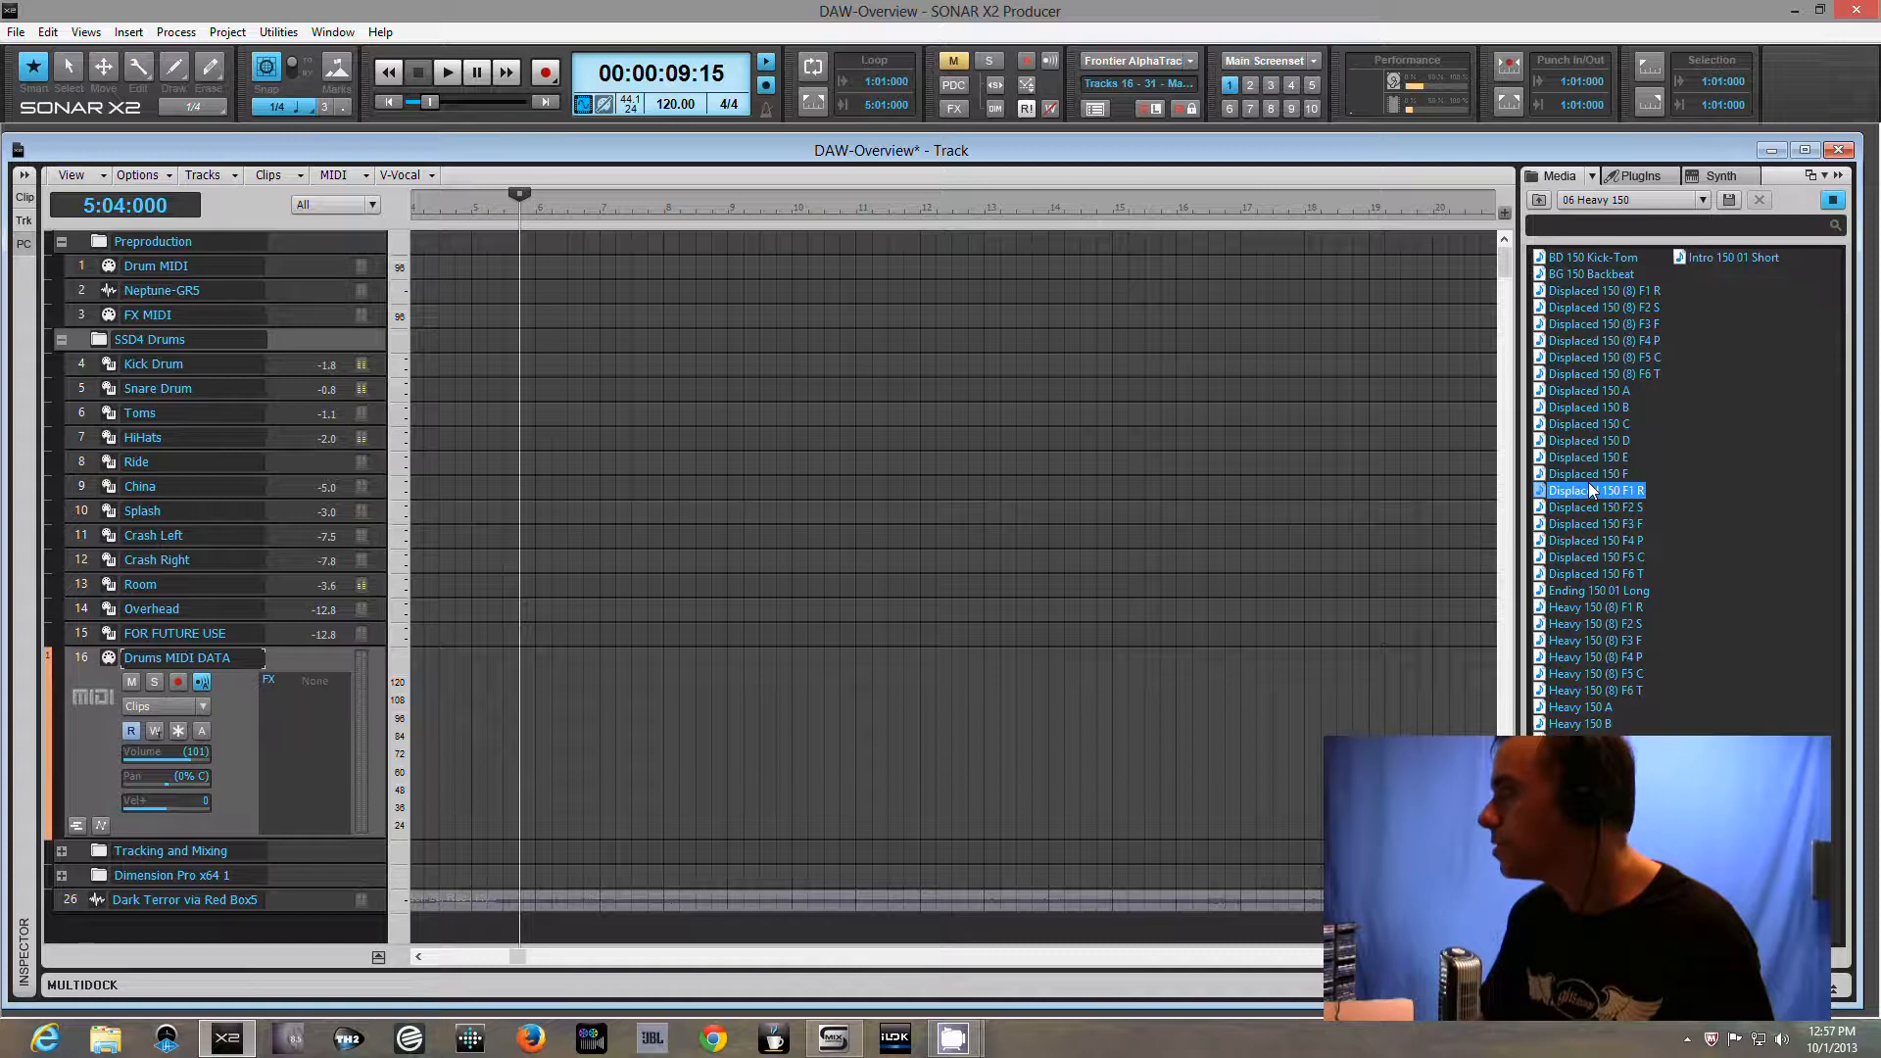
{"action": "left_click", "coordinate": [1834, 203]}
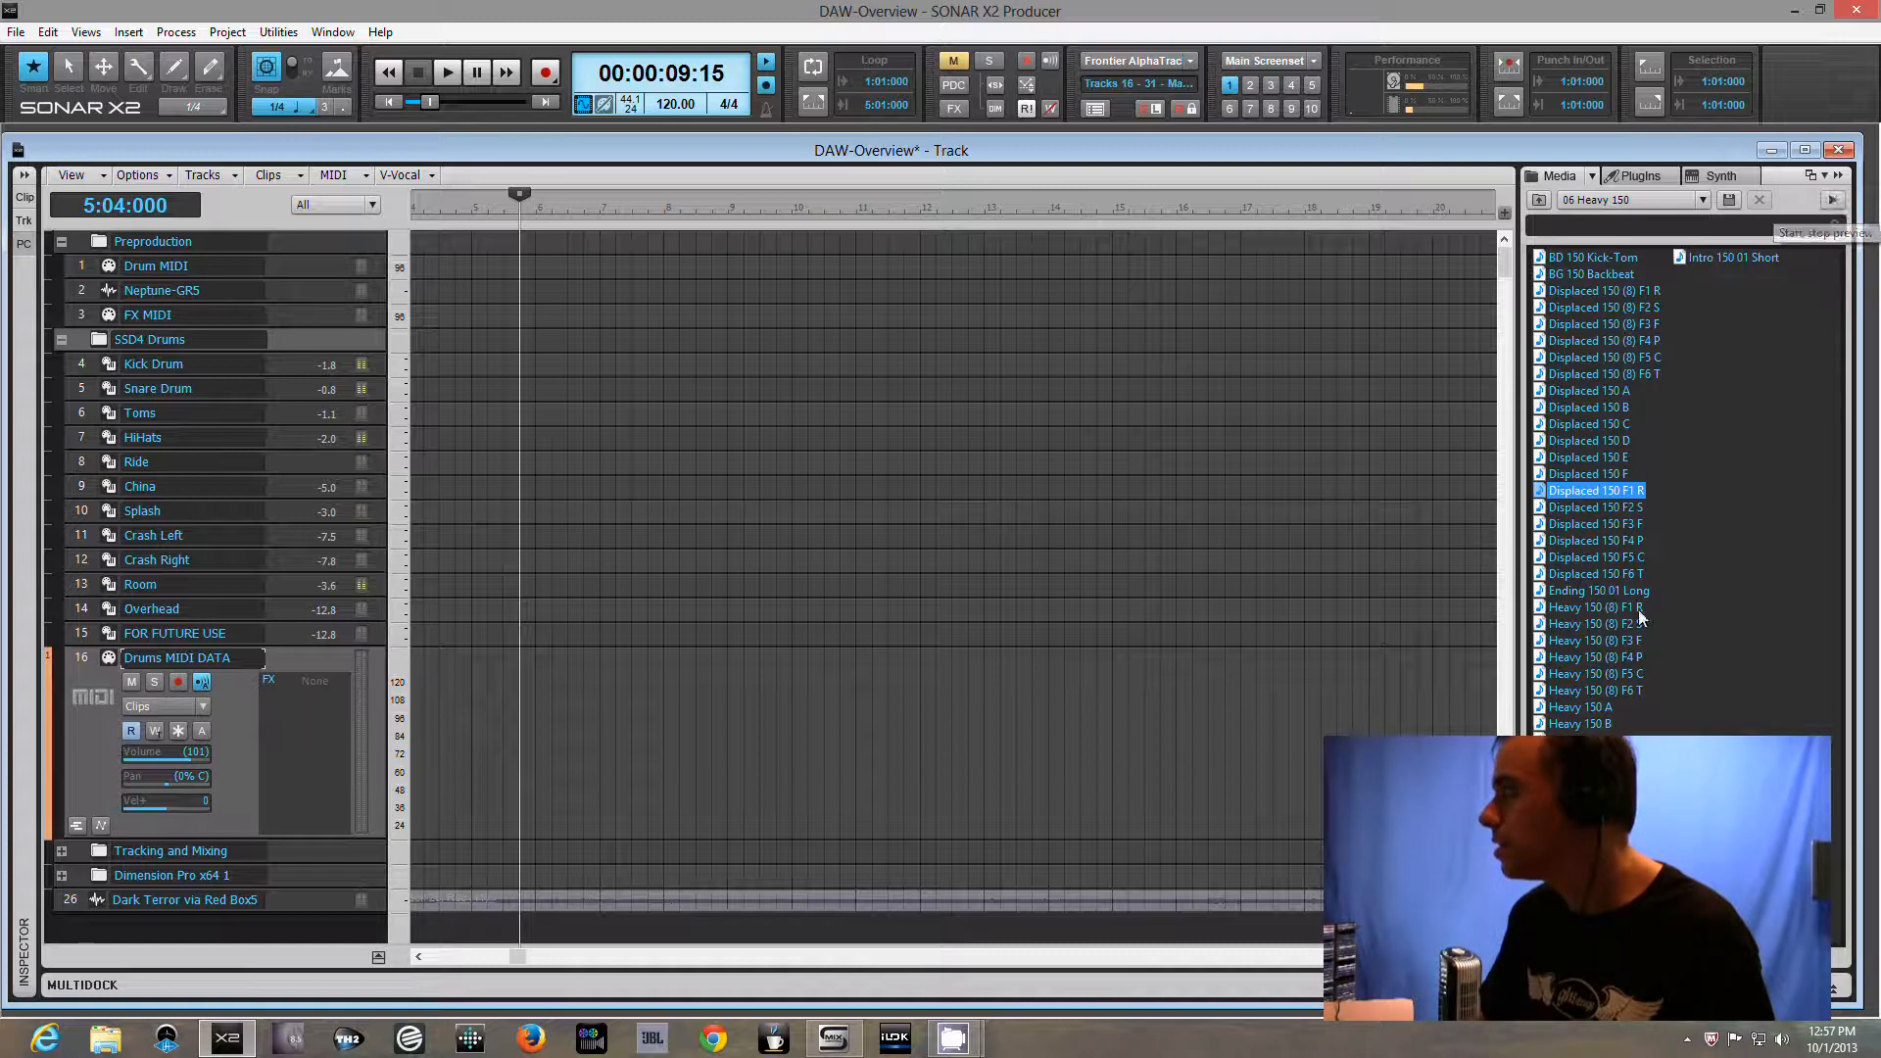
{"action": "left_click", "coordinate": [1582, 708]}
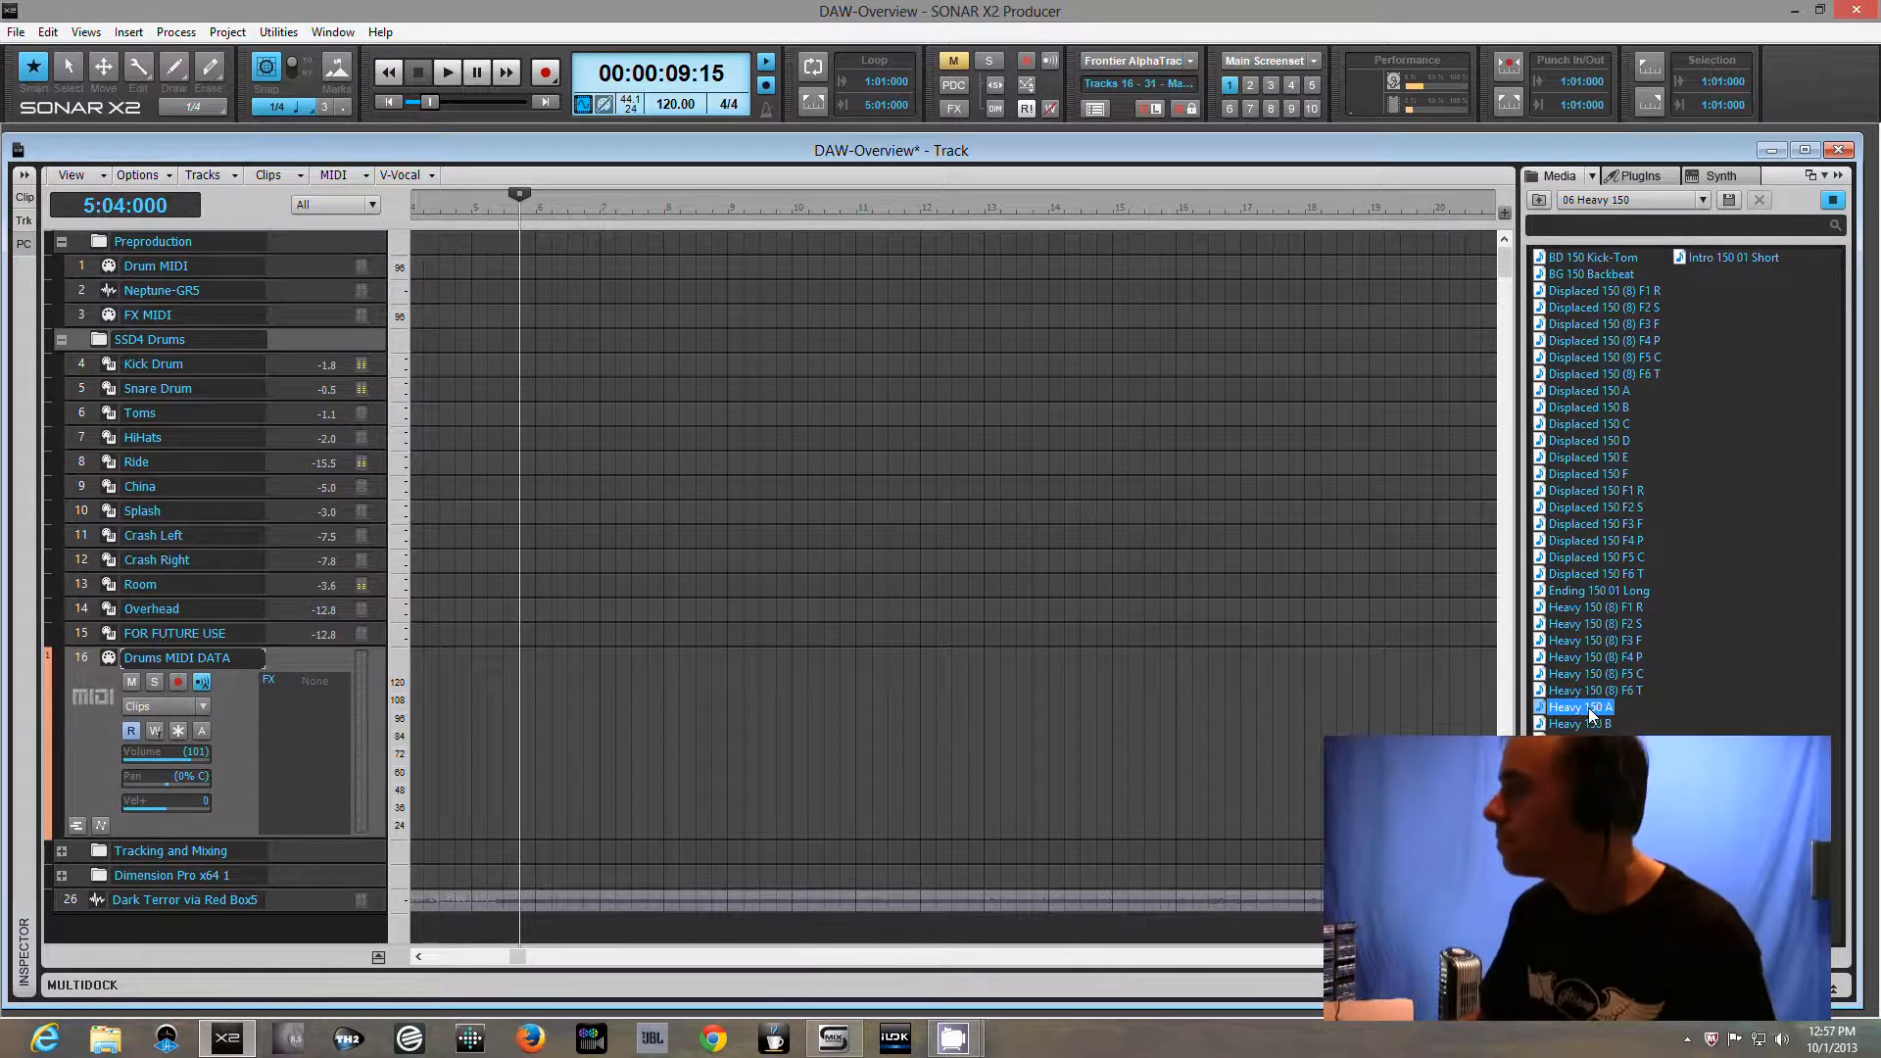
{"action": "left_click", "coordinate": [1834, 203]}
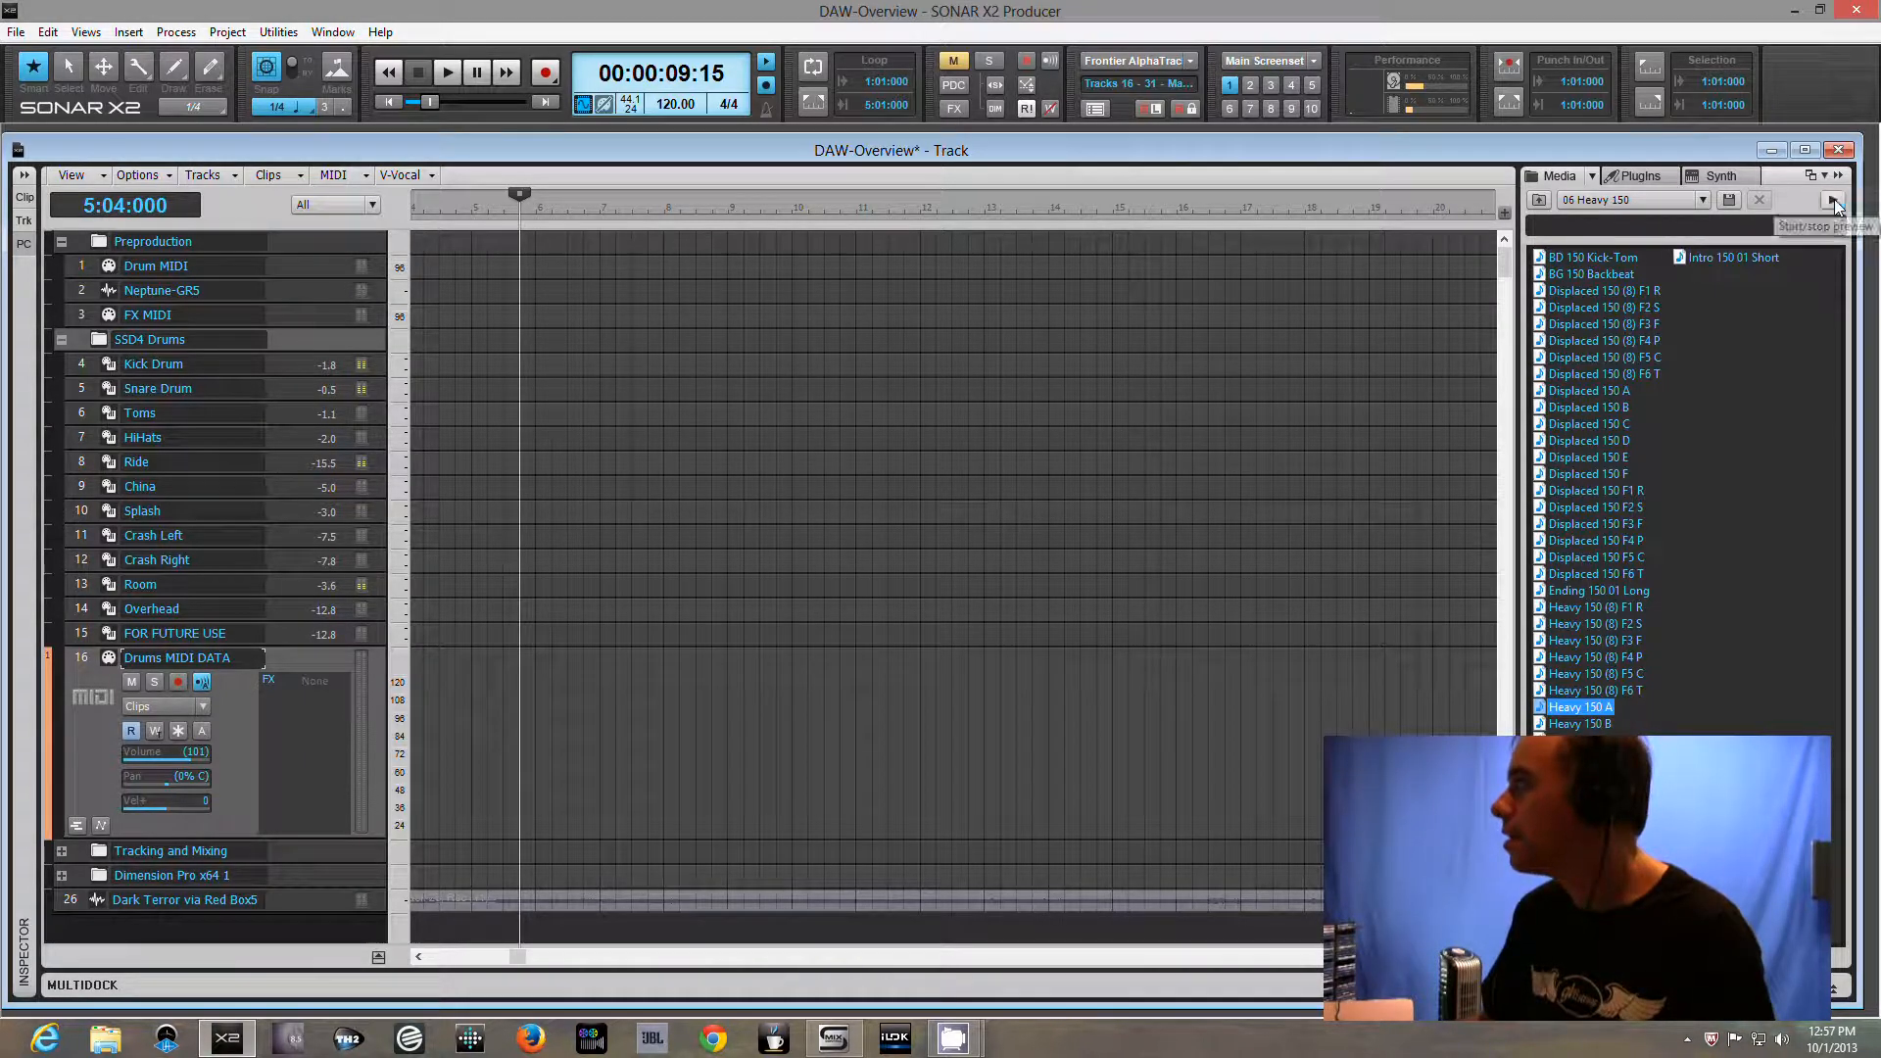
Open the 09 Sync Kick 135 folder in Groove Monkee Metal SSD and preview the 16th Kicks 135 A groove
{"action": "left_click", "coordinate": [1540, 200]}
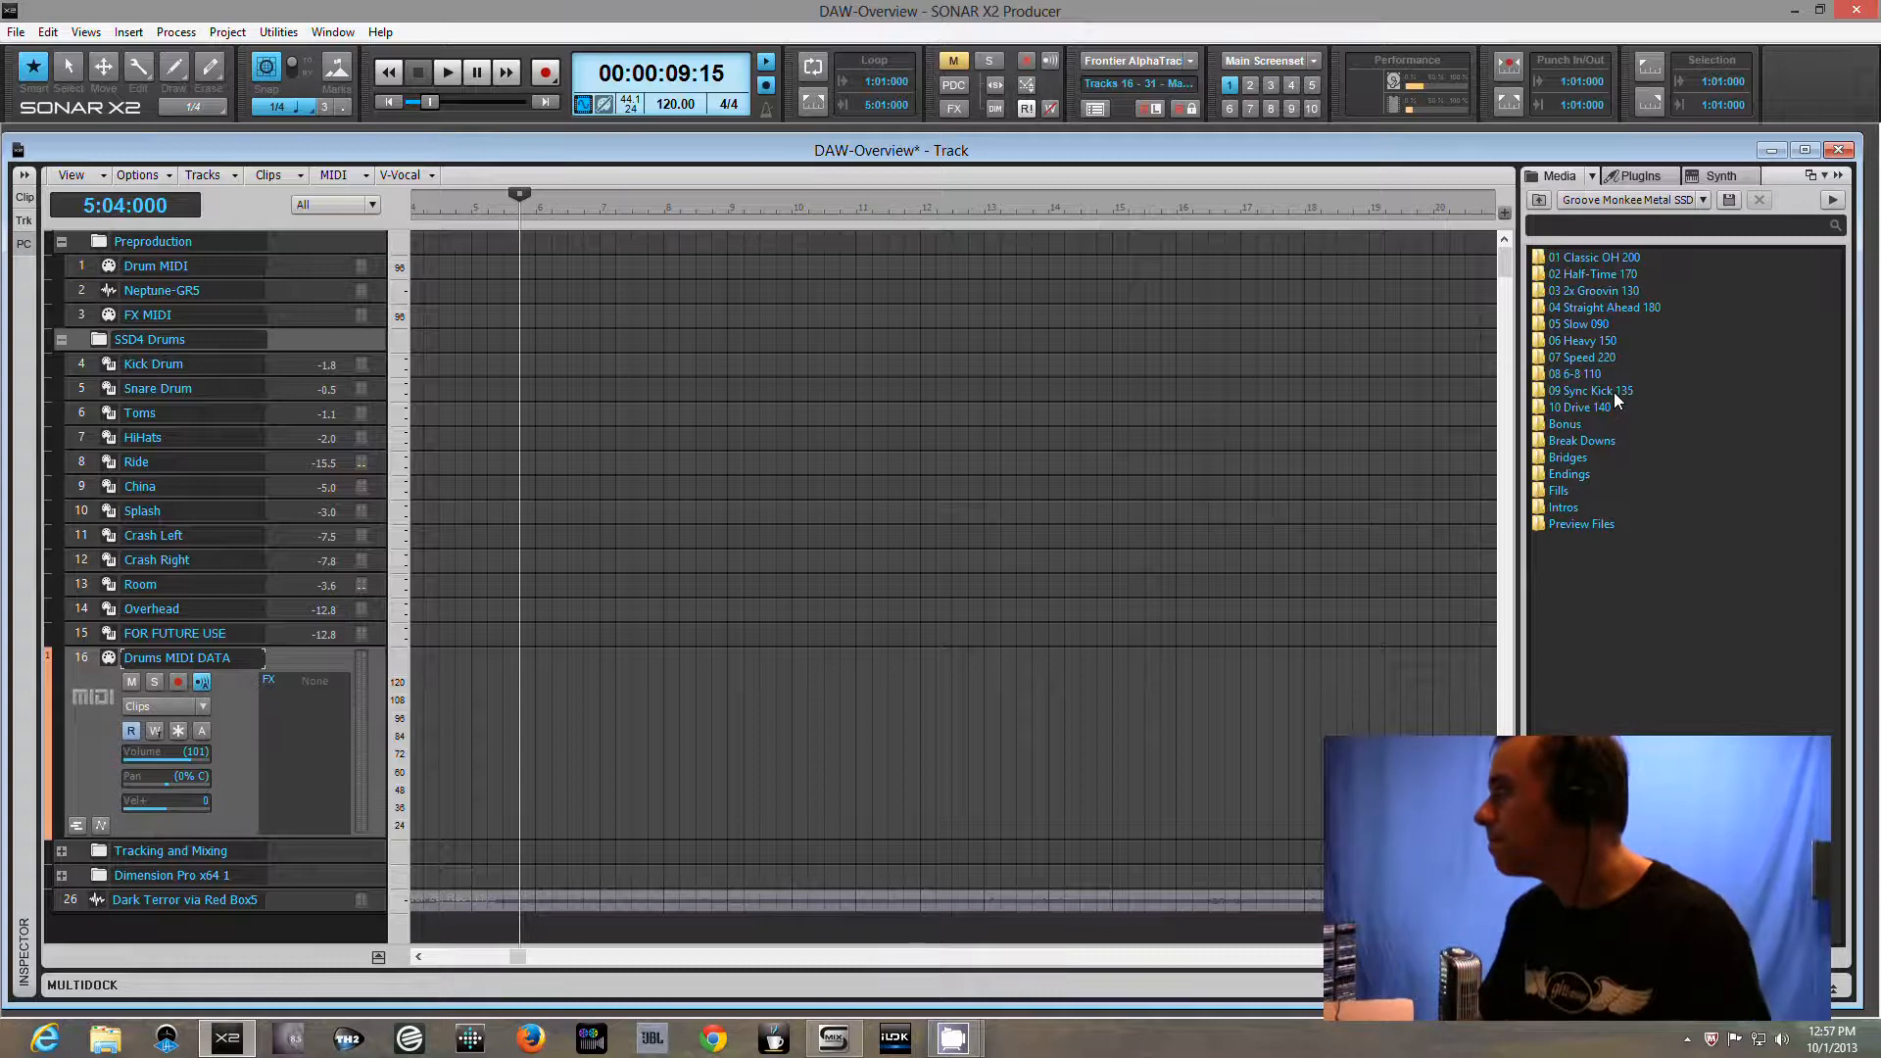
{"action": "double_click", "coordinate": [1614, 394]}
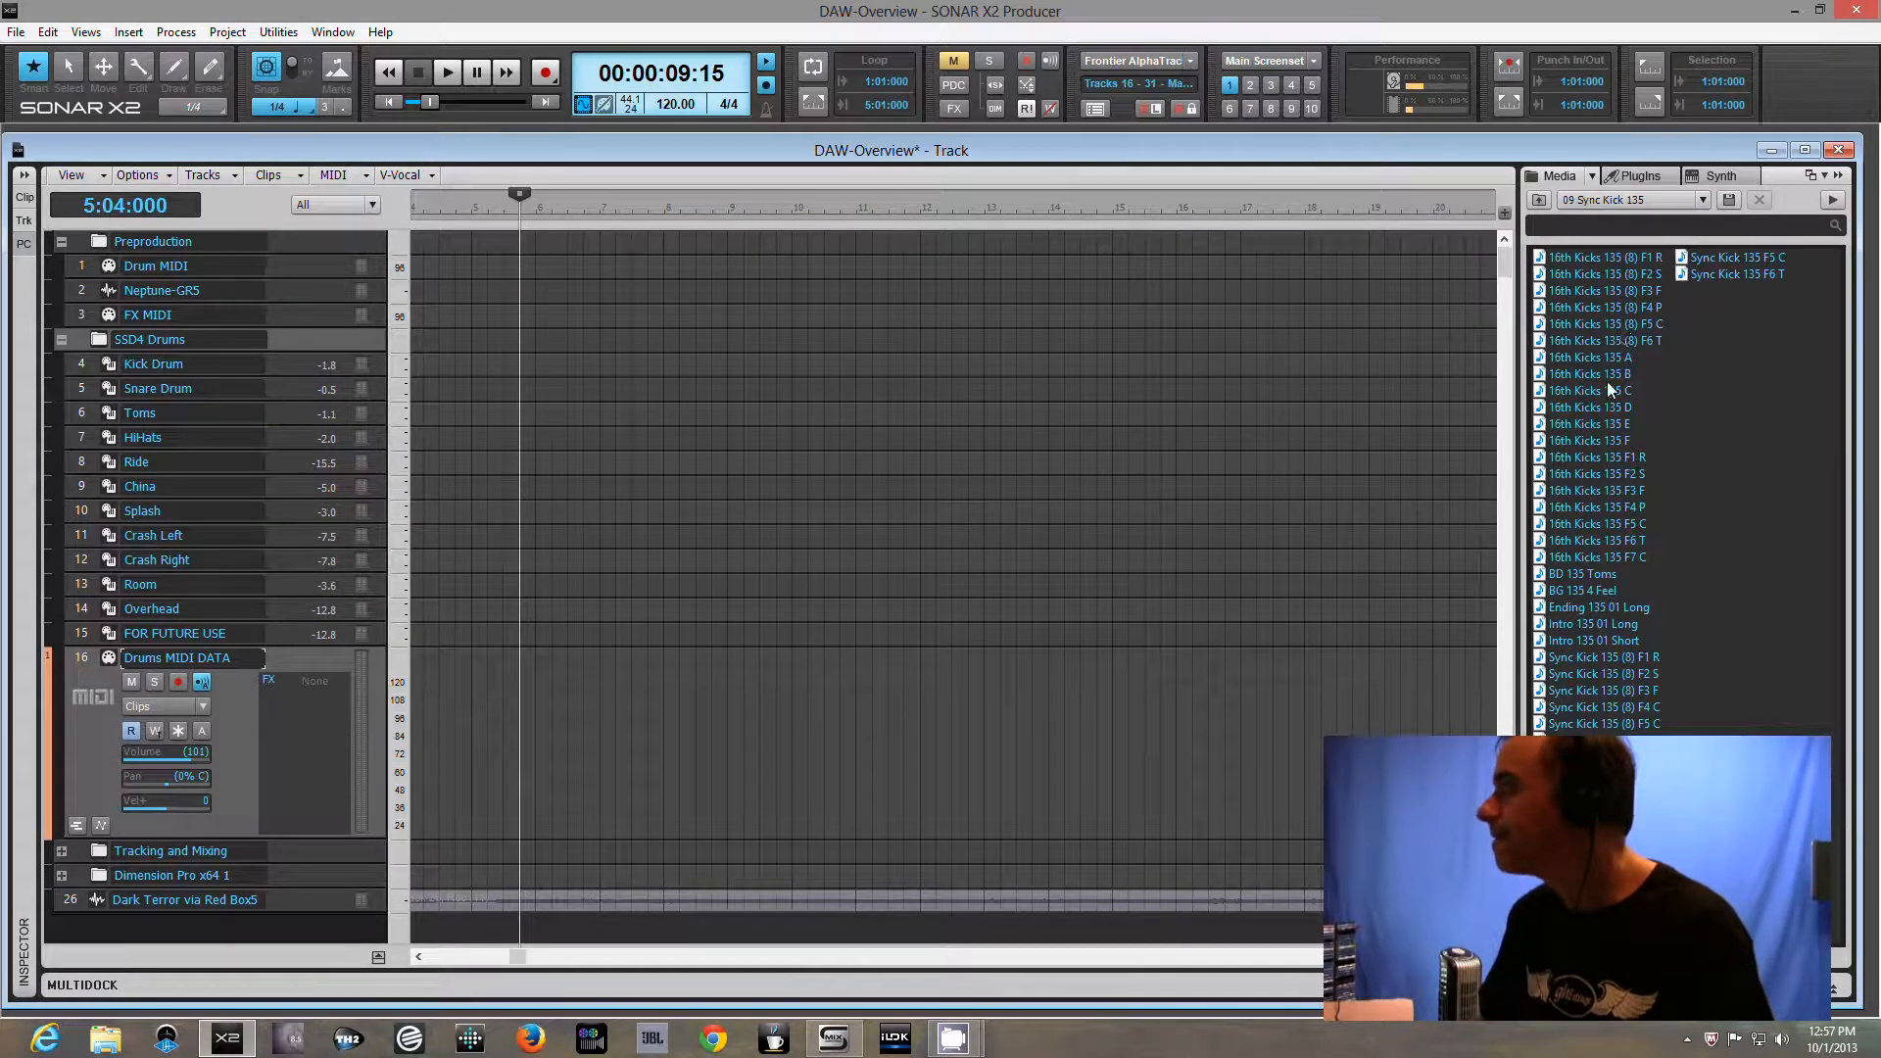
{"action": "left_click", "coordinate": [1611, 358]}
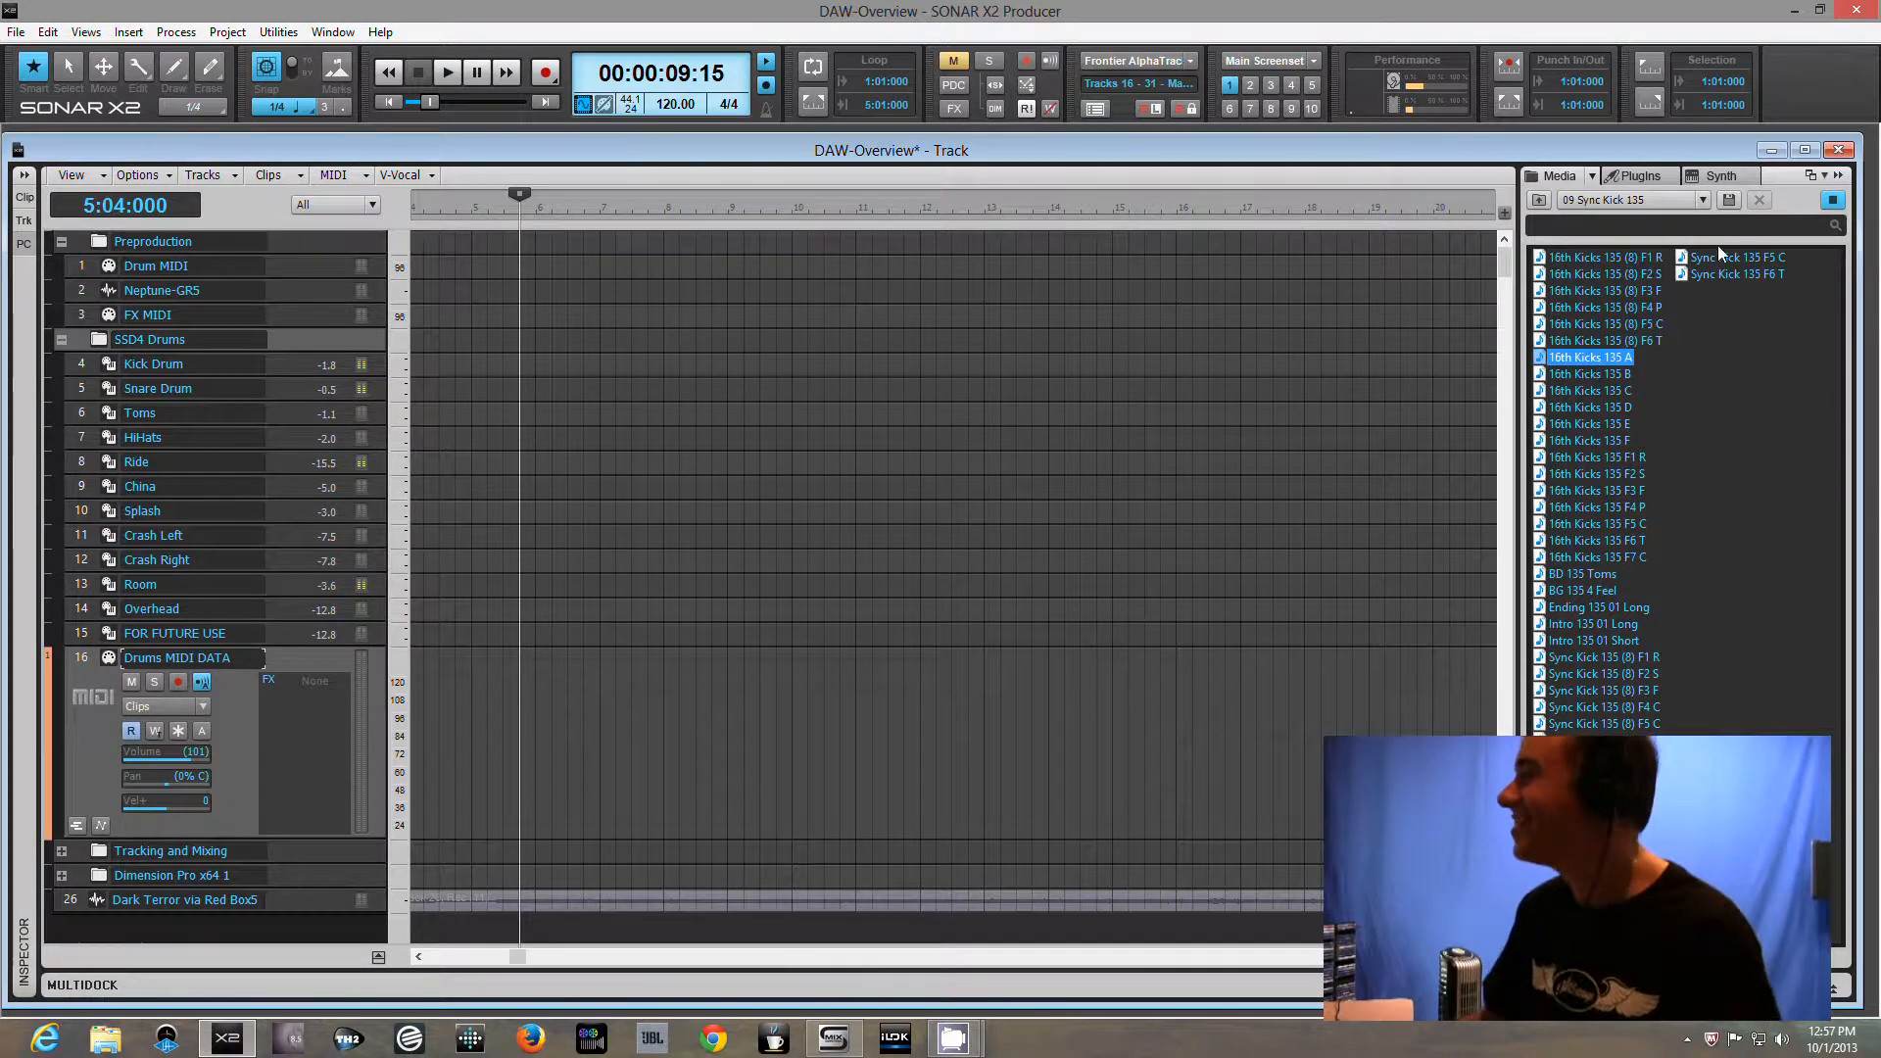
{"action": "left_click", "coordinate": [1832, 201]}
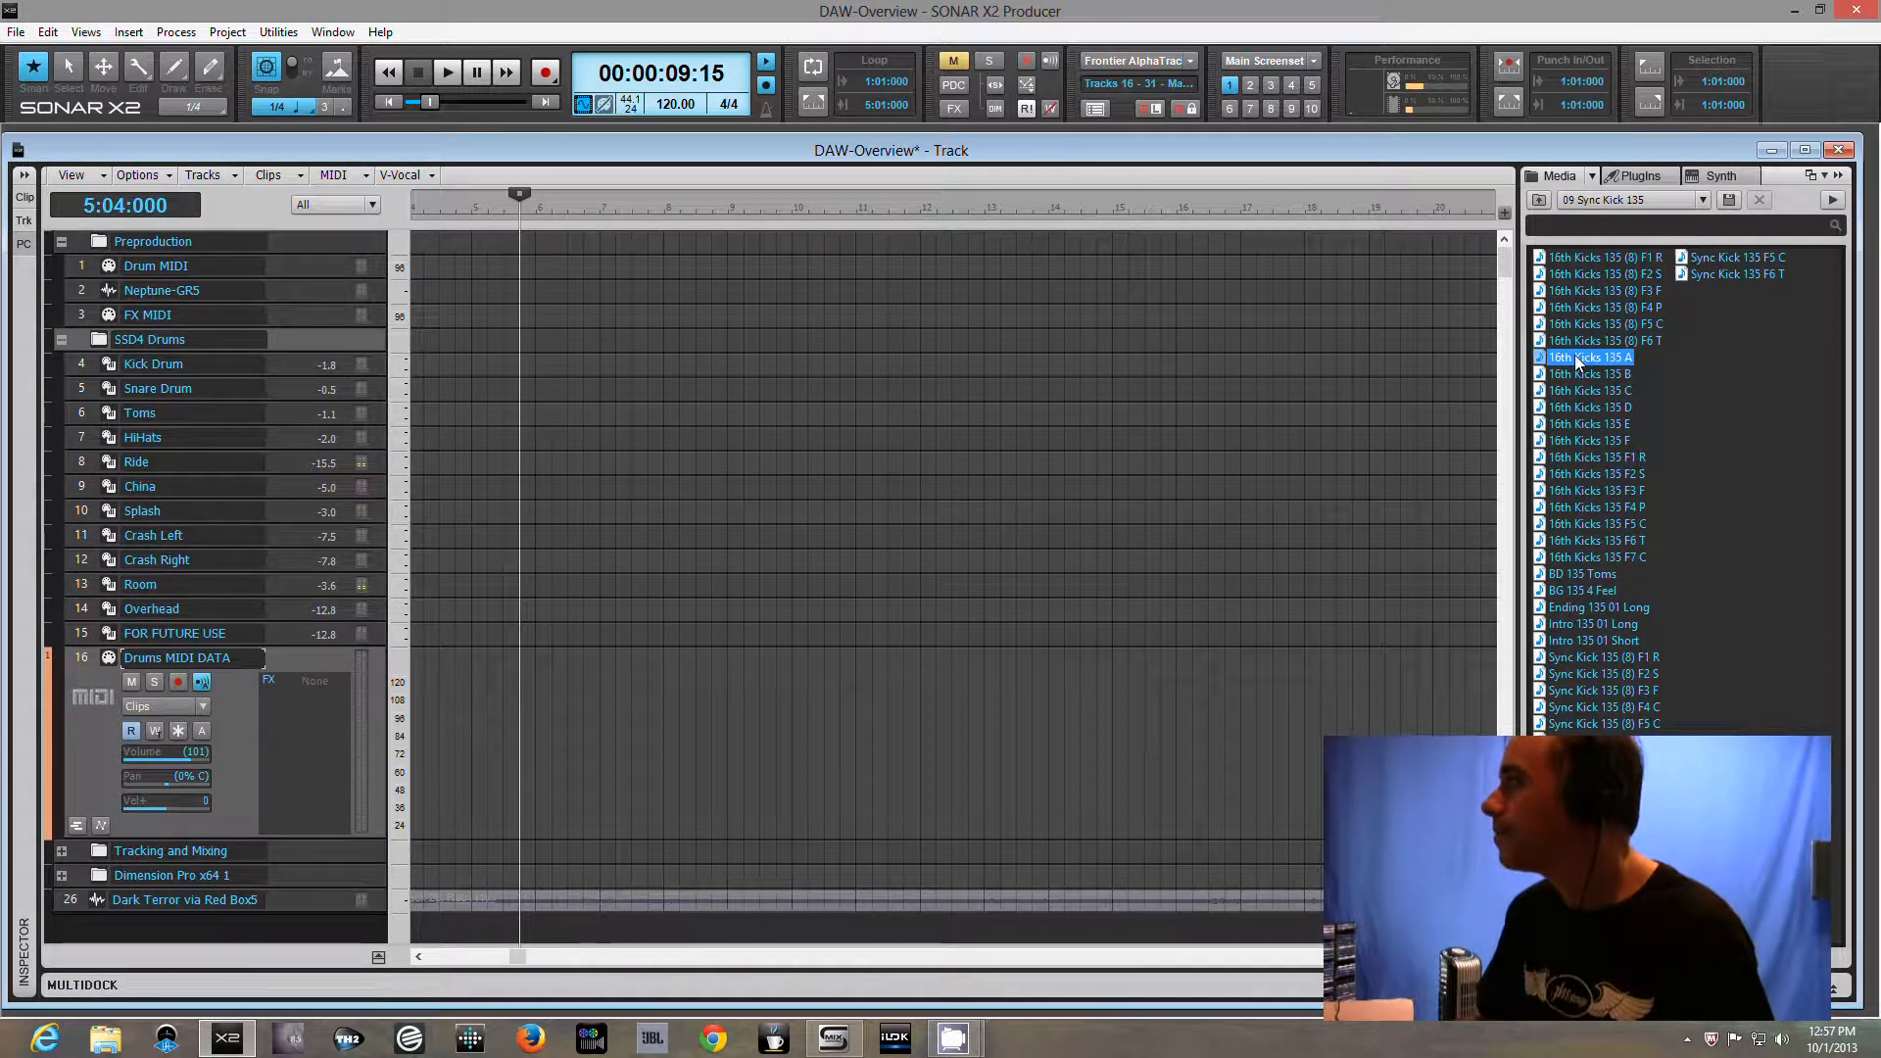
Place the 16th Kicks 135 A and 16th Kicks 135 C grooves back to back on the Drums MIDI DATA track from measure 5 and play them
{"action": "left_click_drag", "start_coordinate": [1572, 359], "coordinate": [475, 727]}
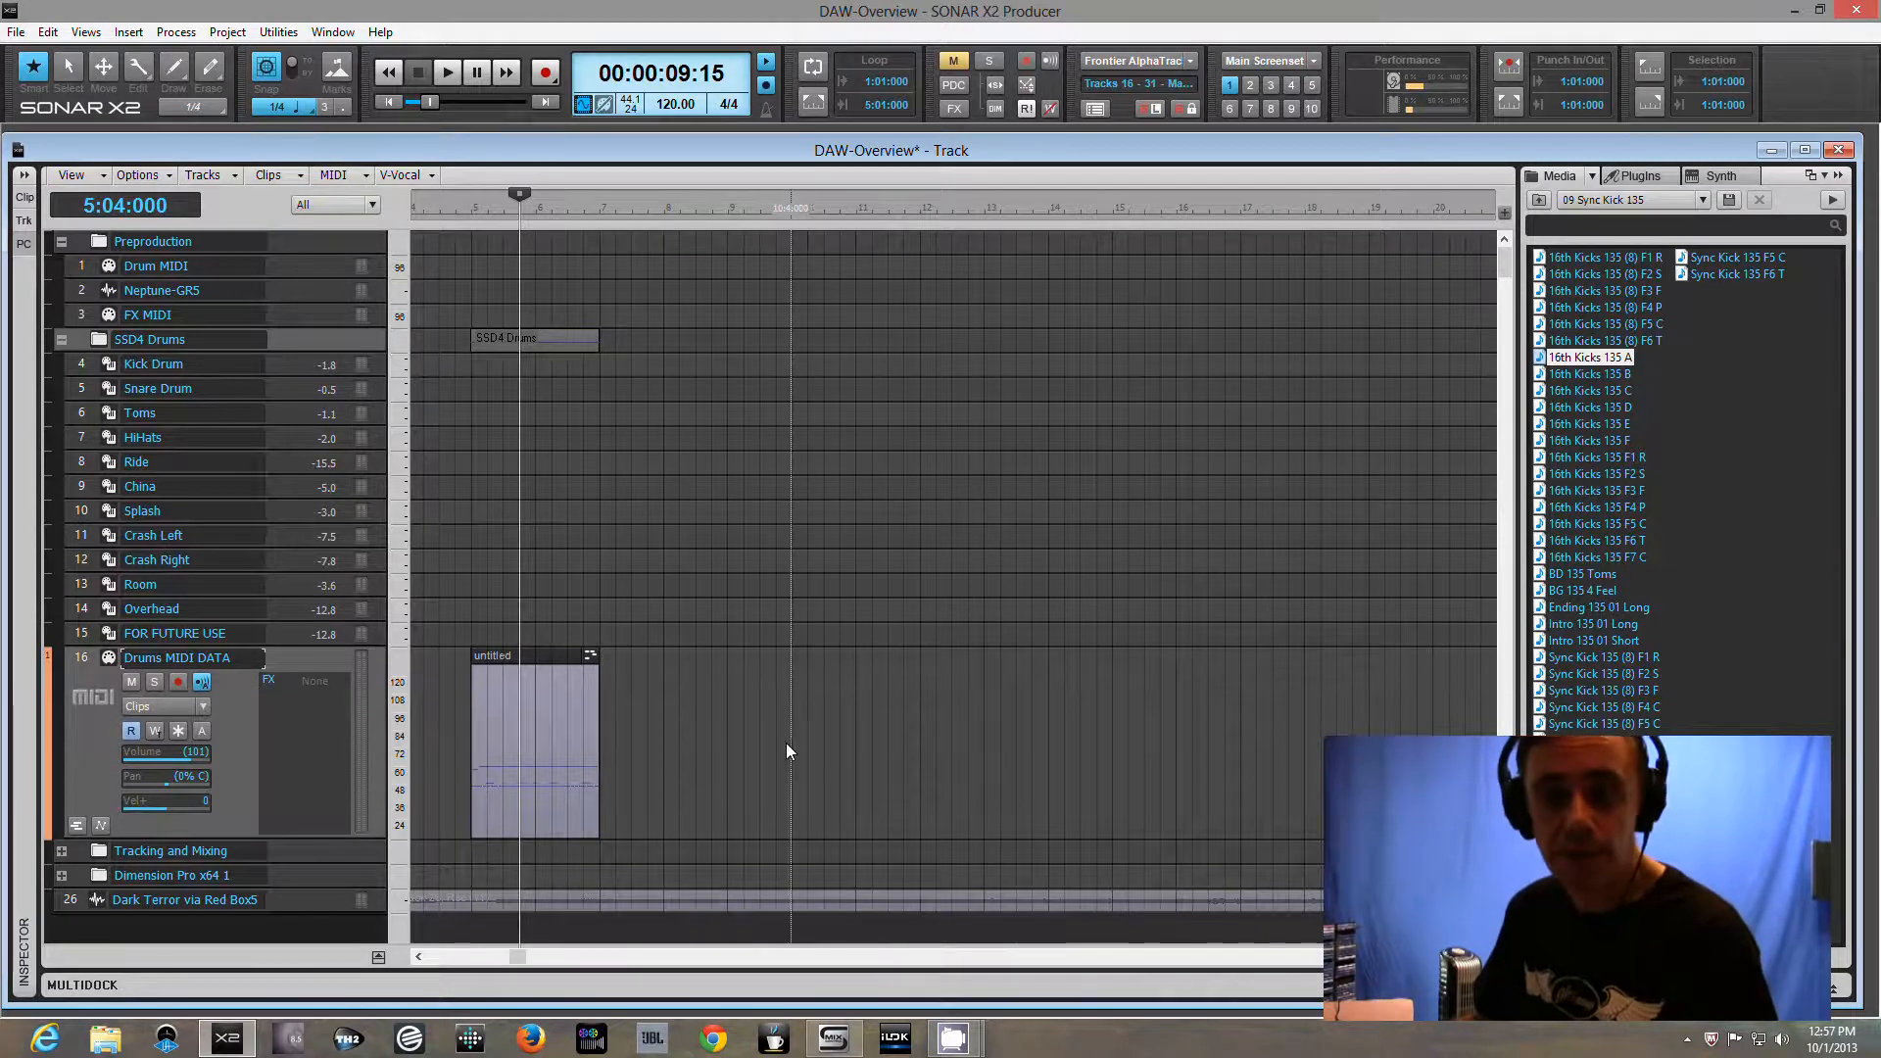
{"action": "left_click", "coordinate": [1588, 390]}
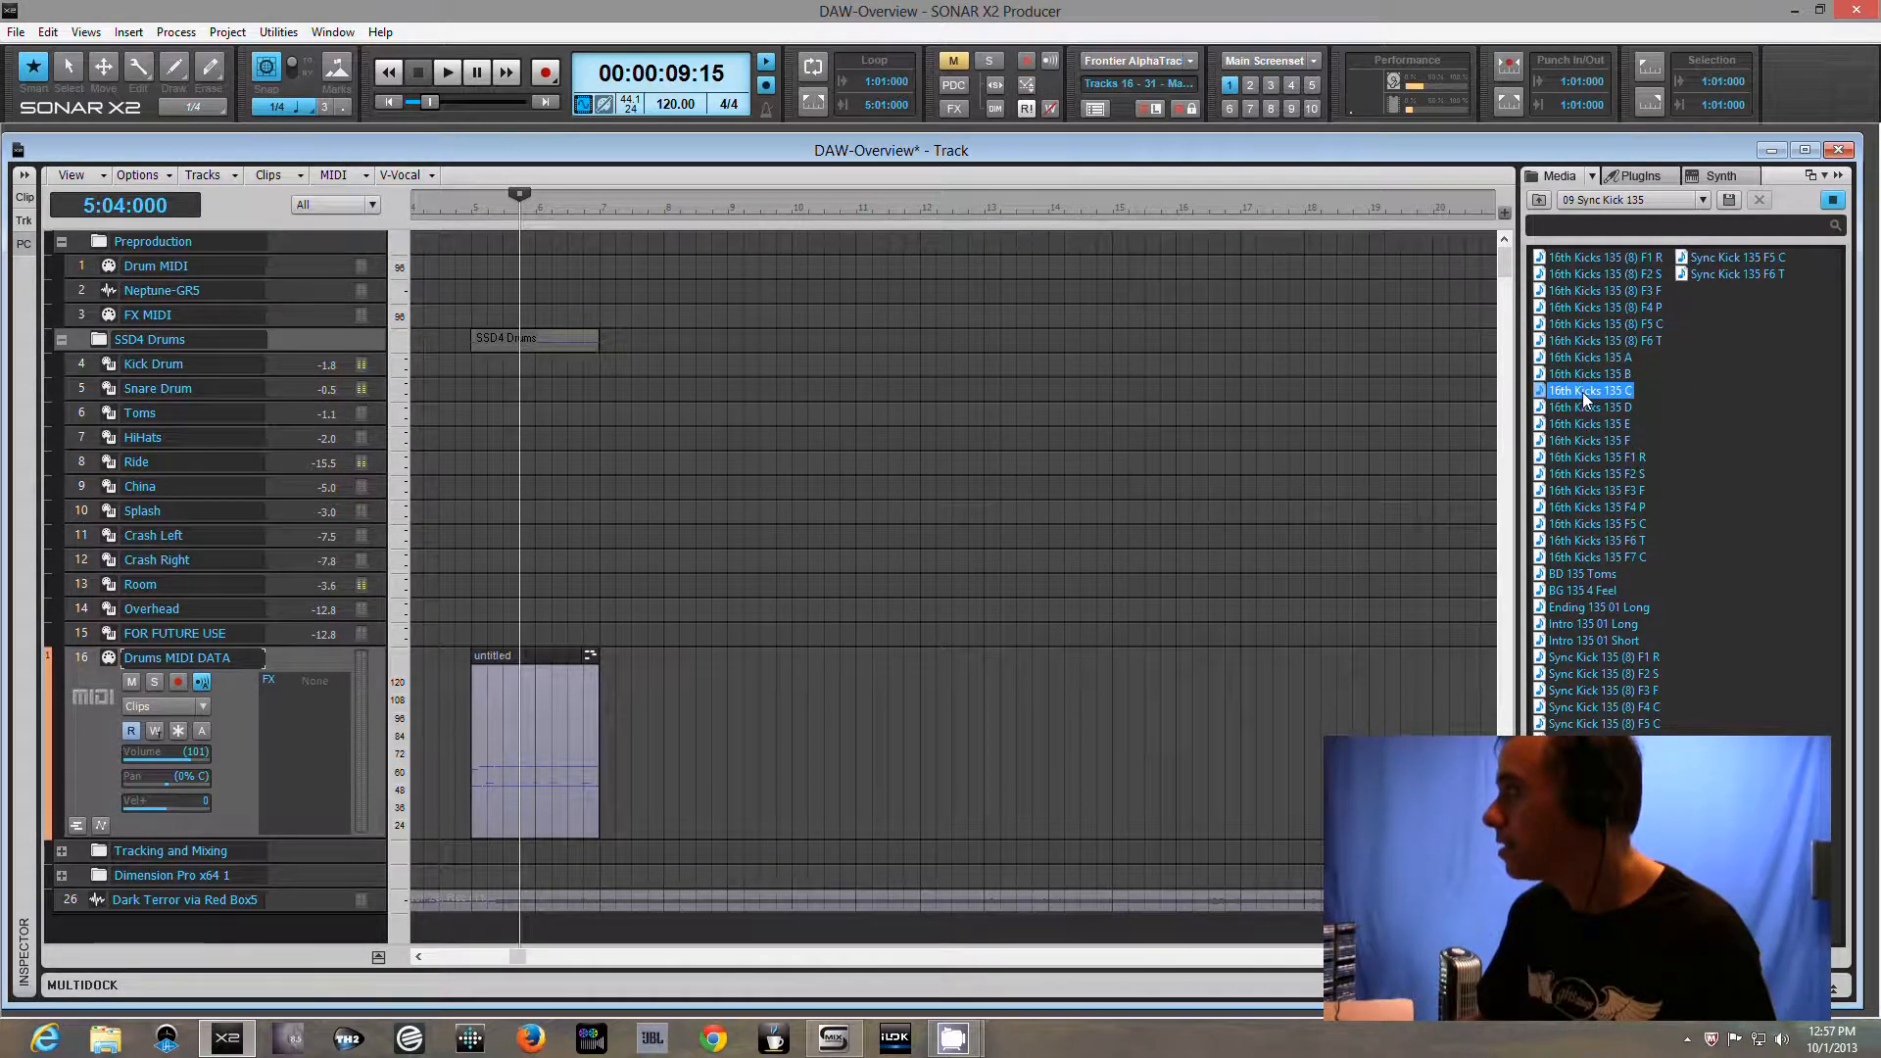
{"action": "left_click_drag", "start_coordinate": [1584, 392], "coordinate": [601, 755]}
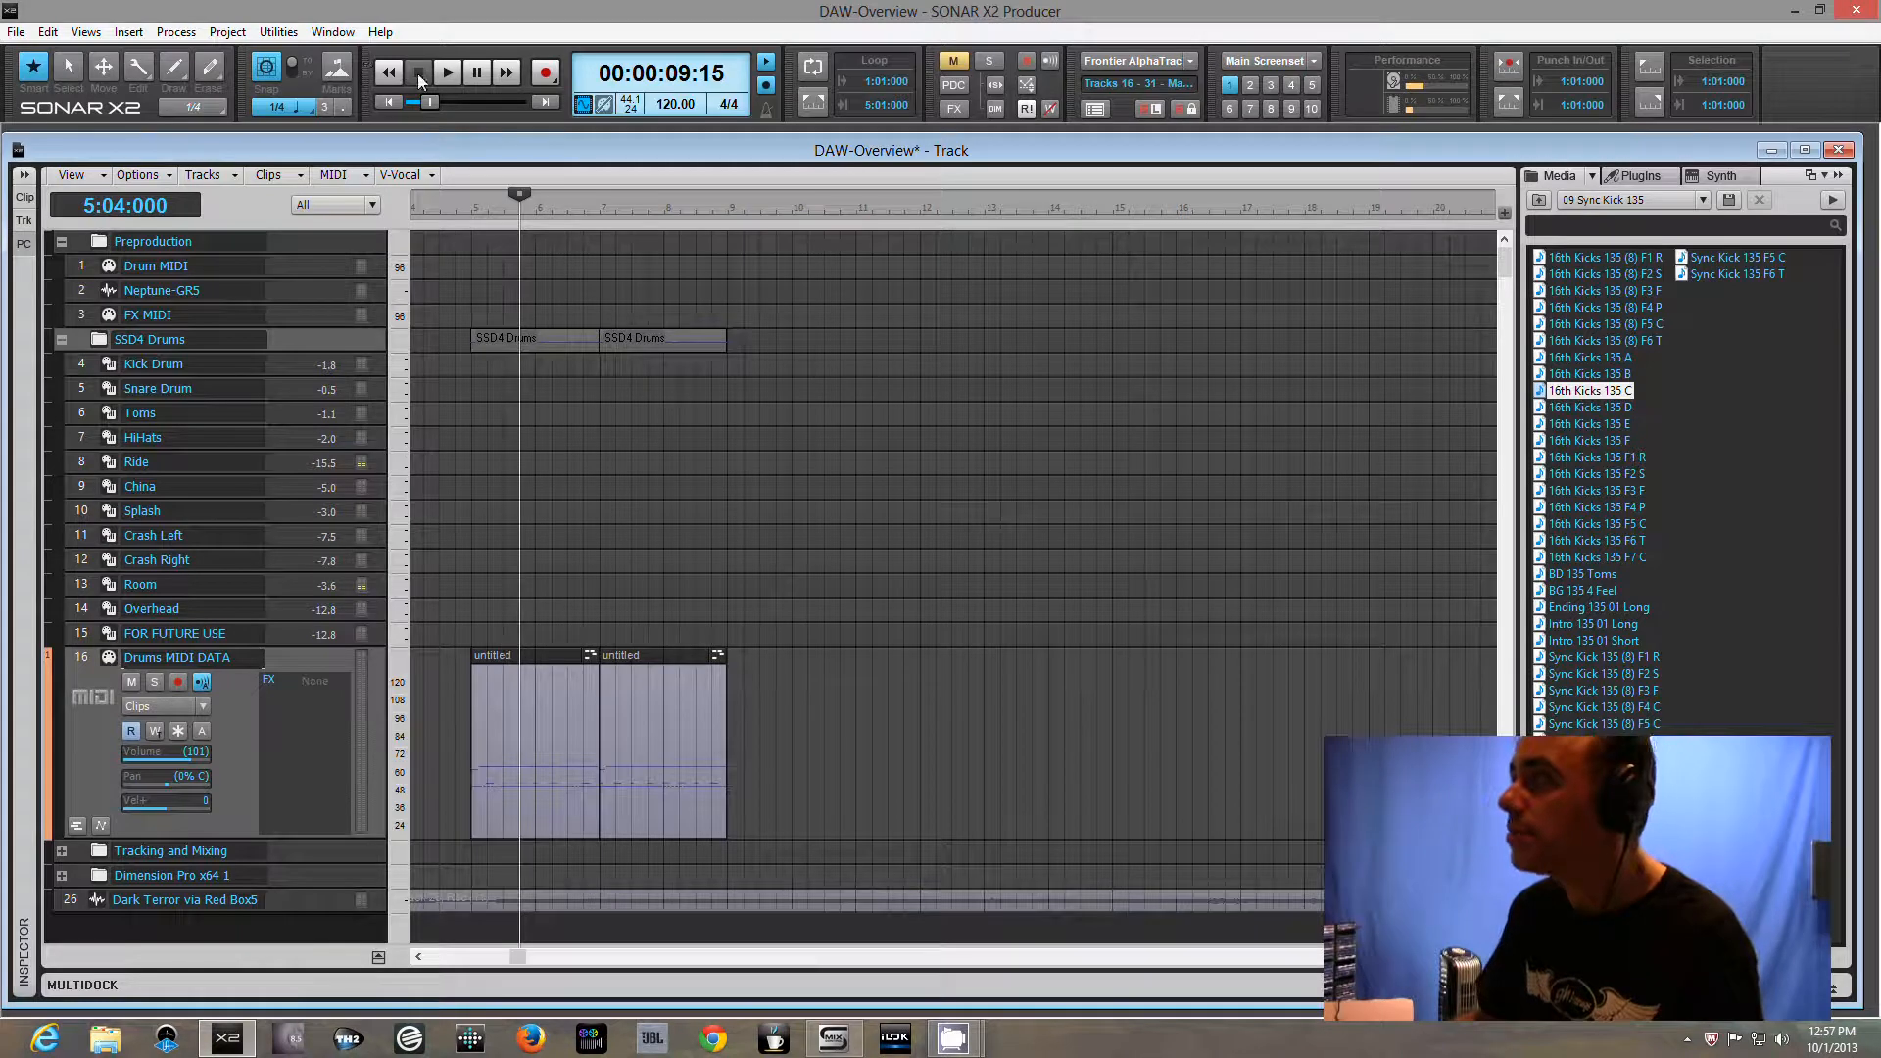
{"action": "left_click", "coordinate": [473, 445]}
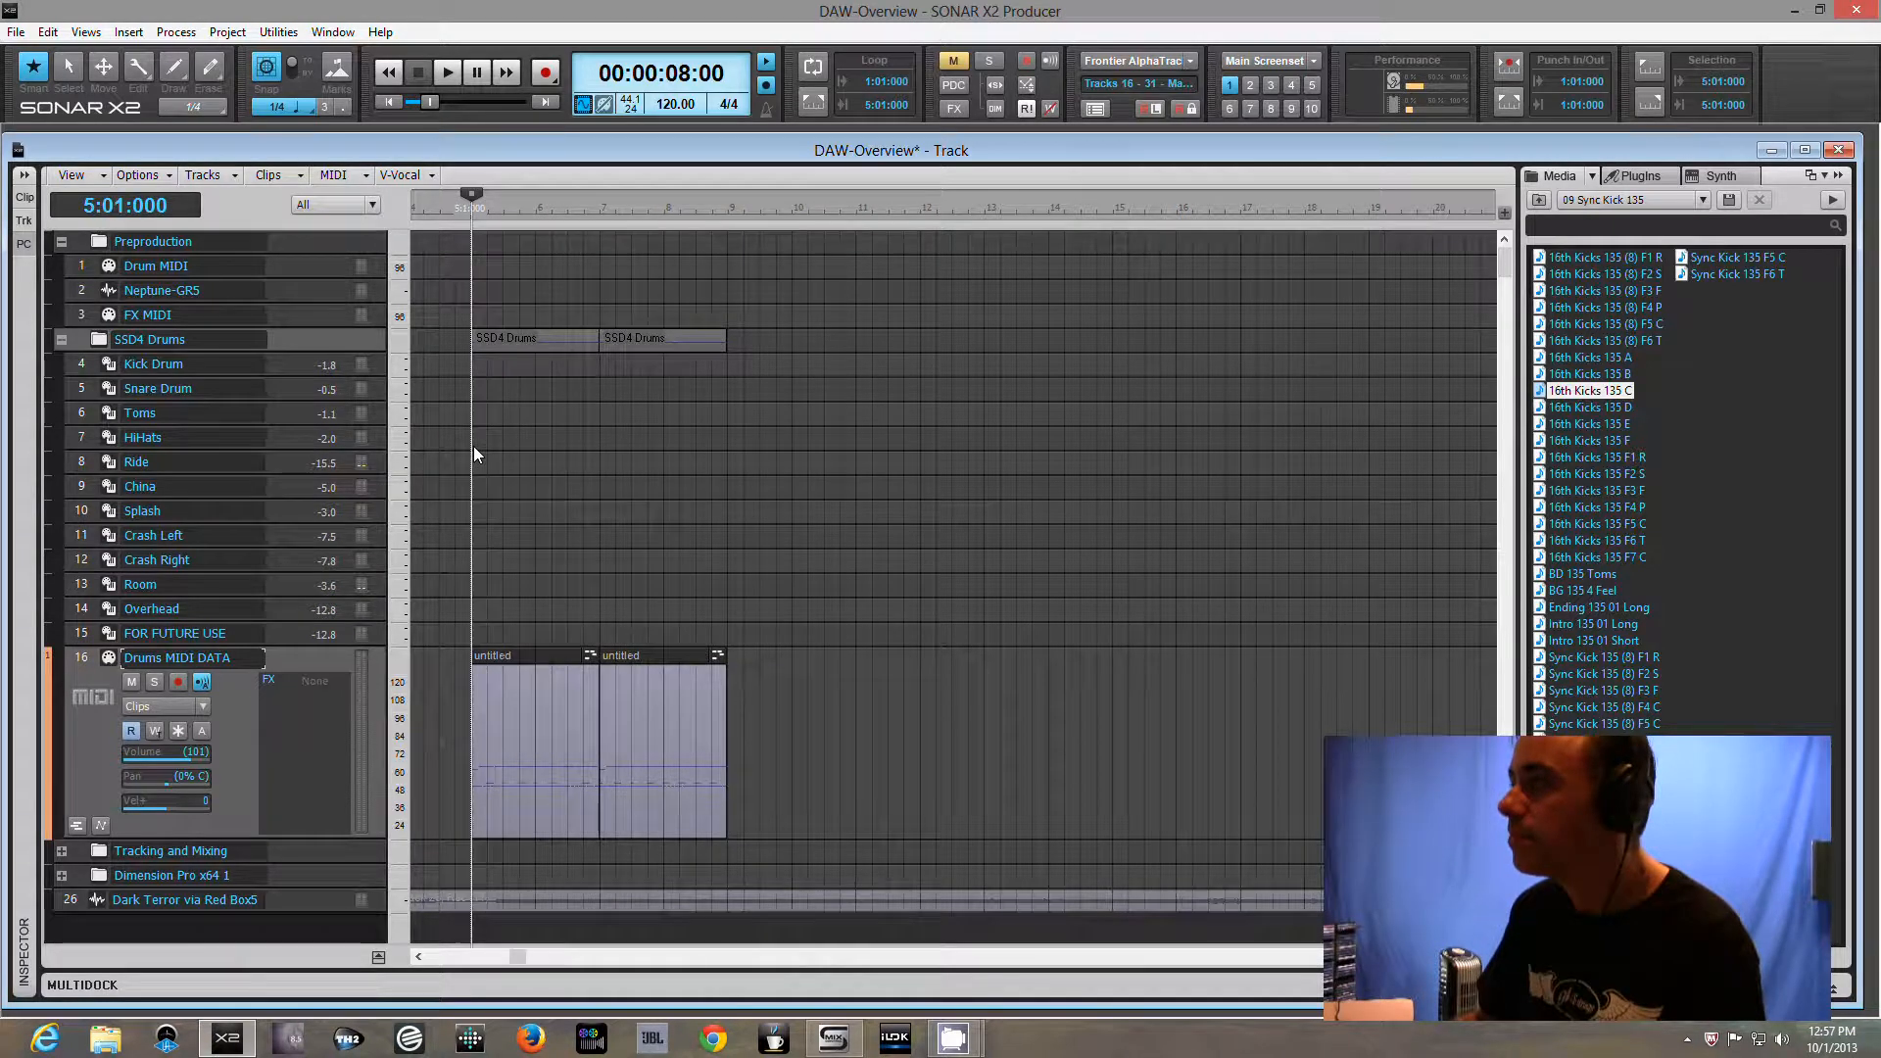
{"action": "key", "text": "space"}
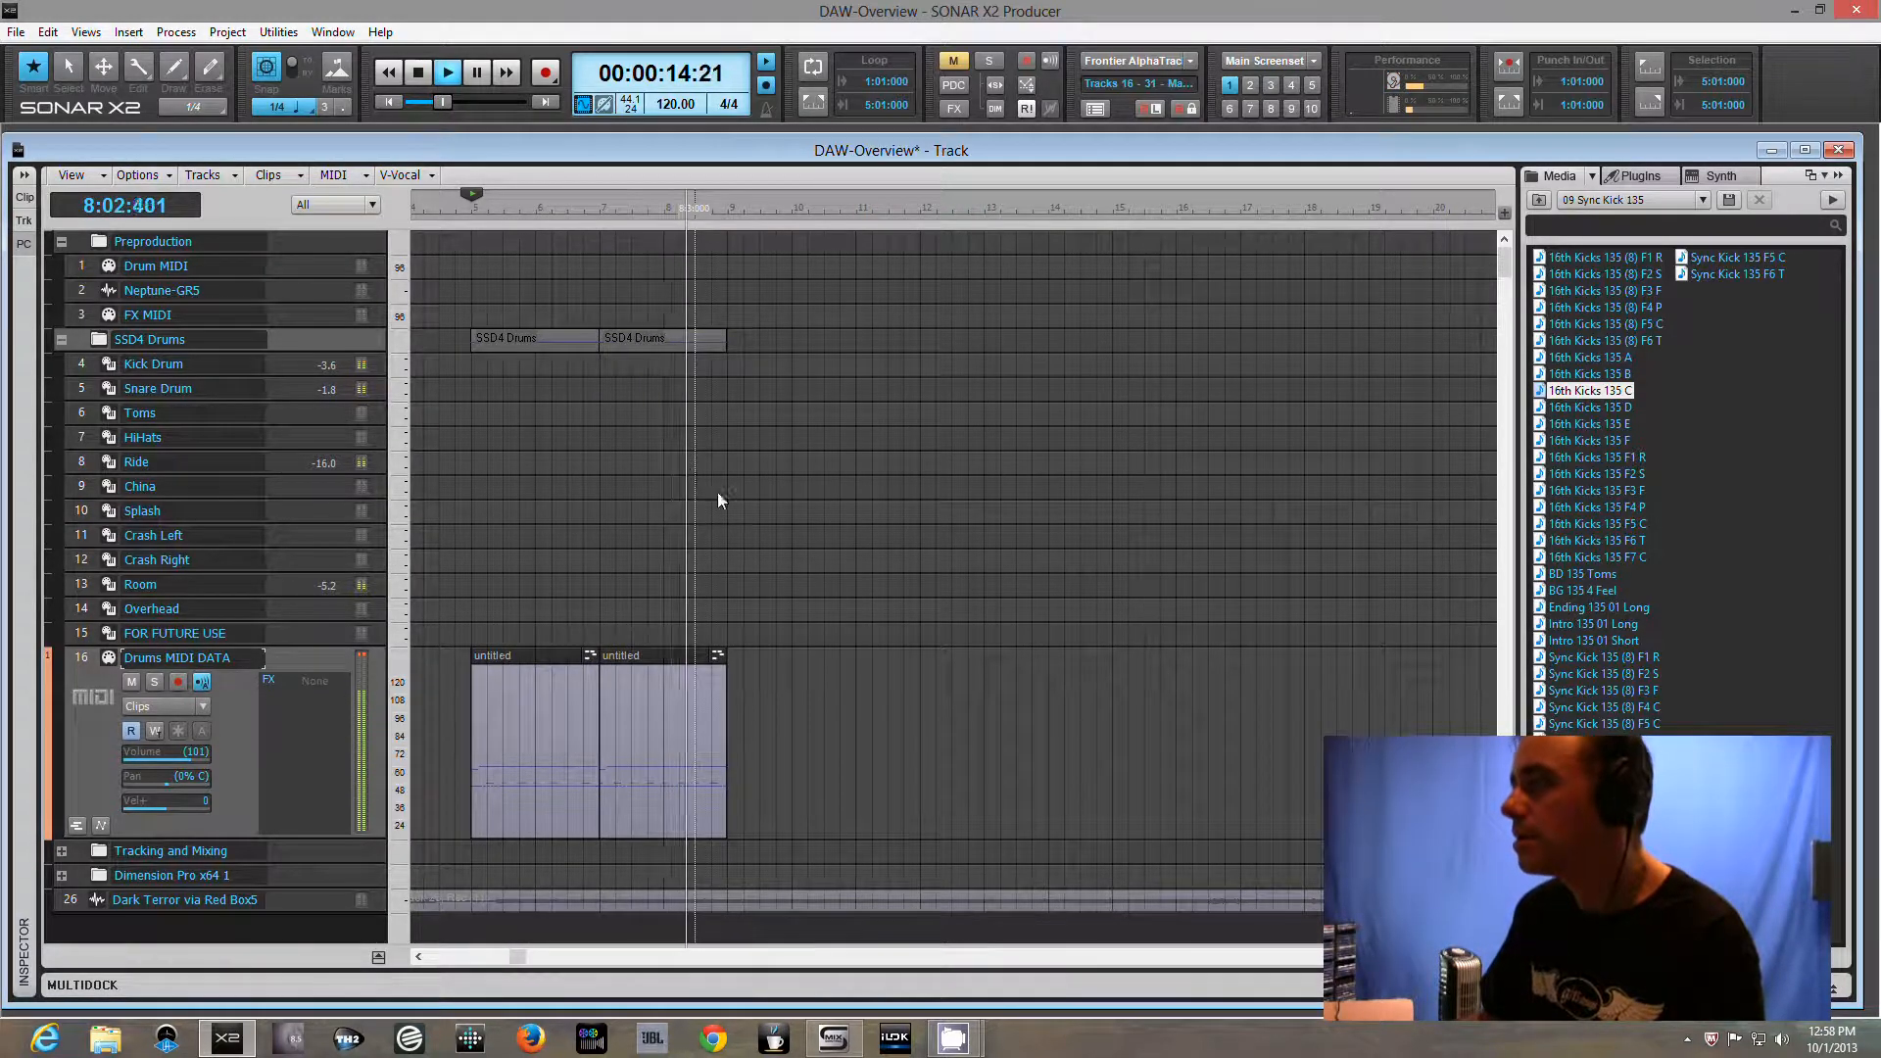
Stop playback, replay the two grooves on the Drums MIDI DATA track from measure 5, and stop again
{"action": "key", "text": "space"}
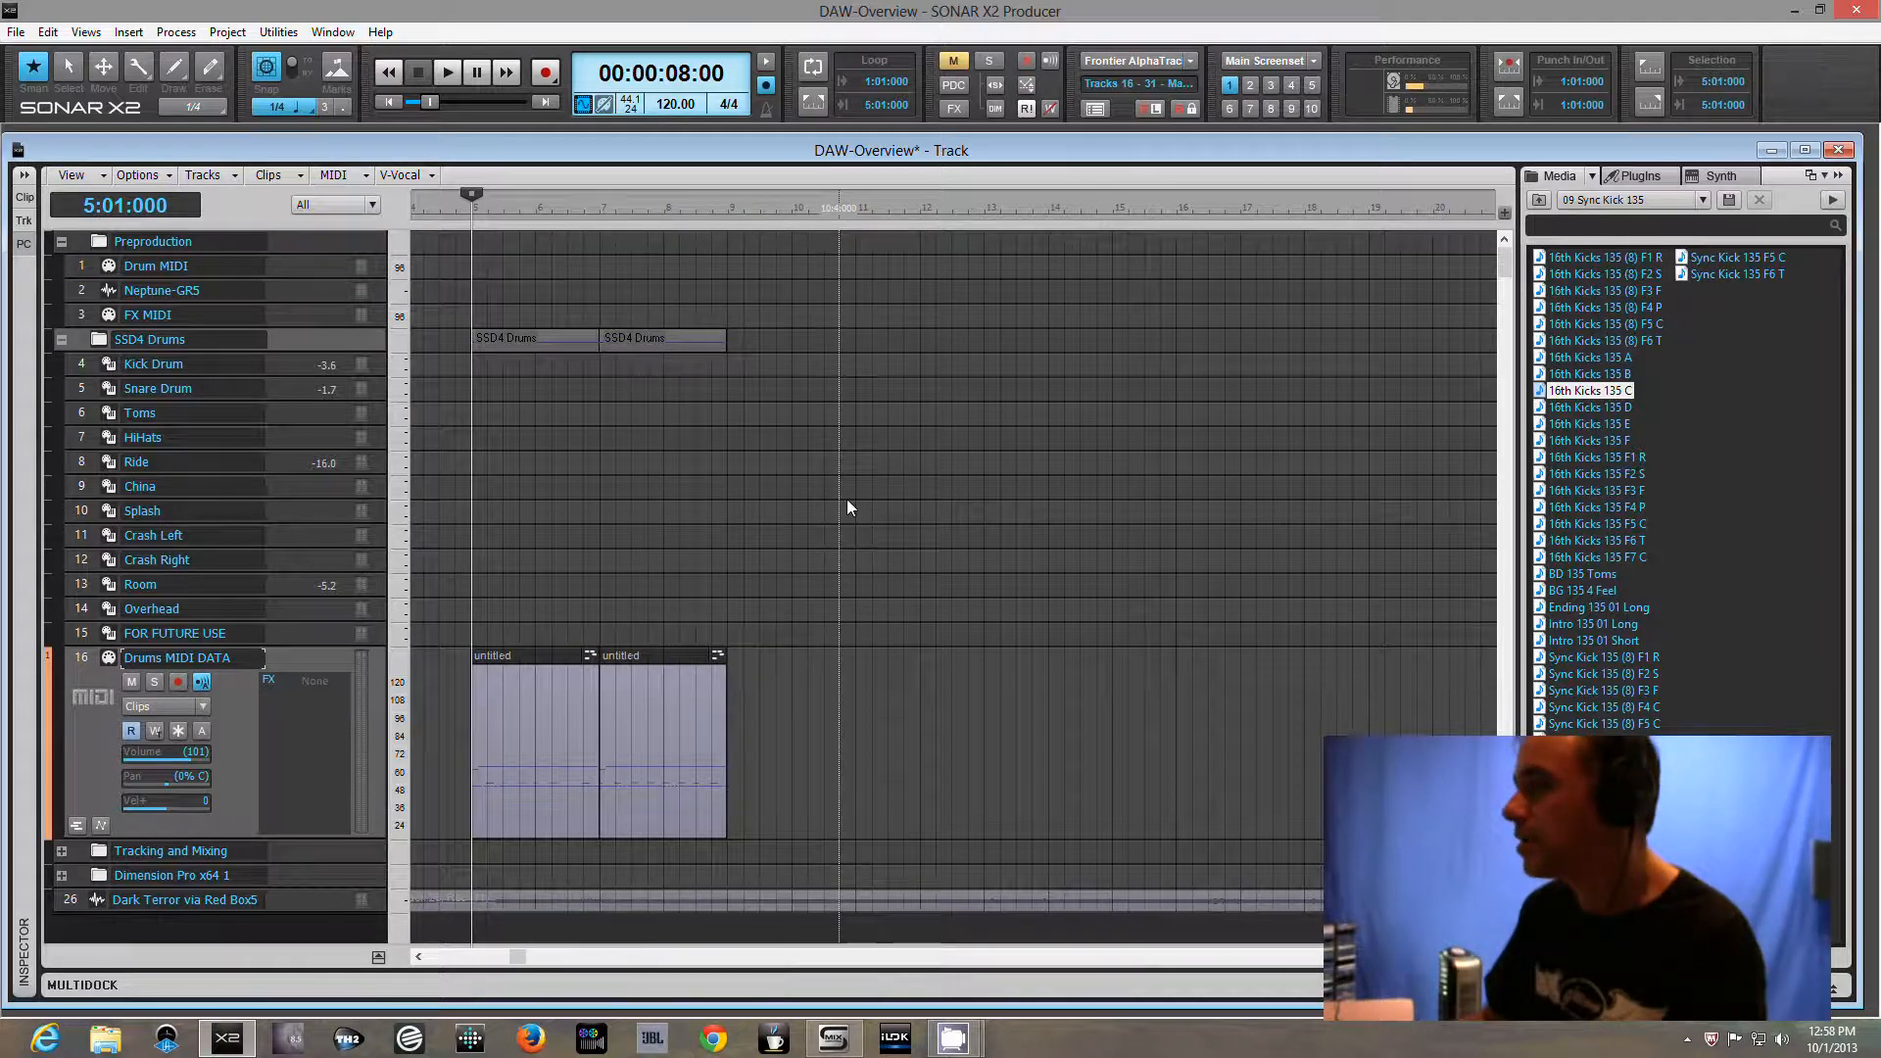
{"action": "key", "text": "space"}
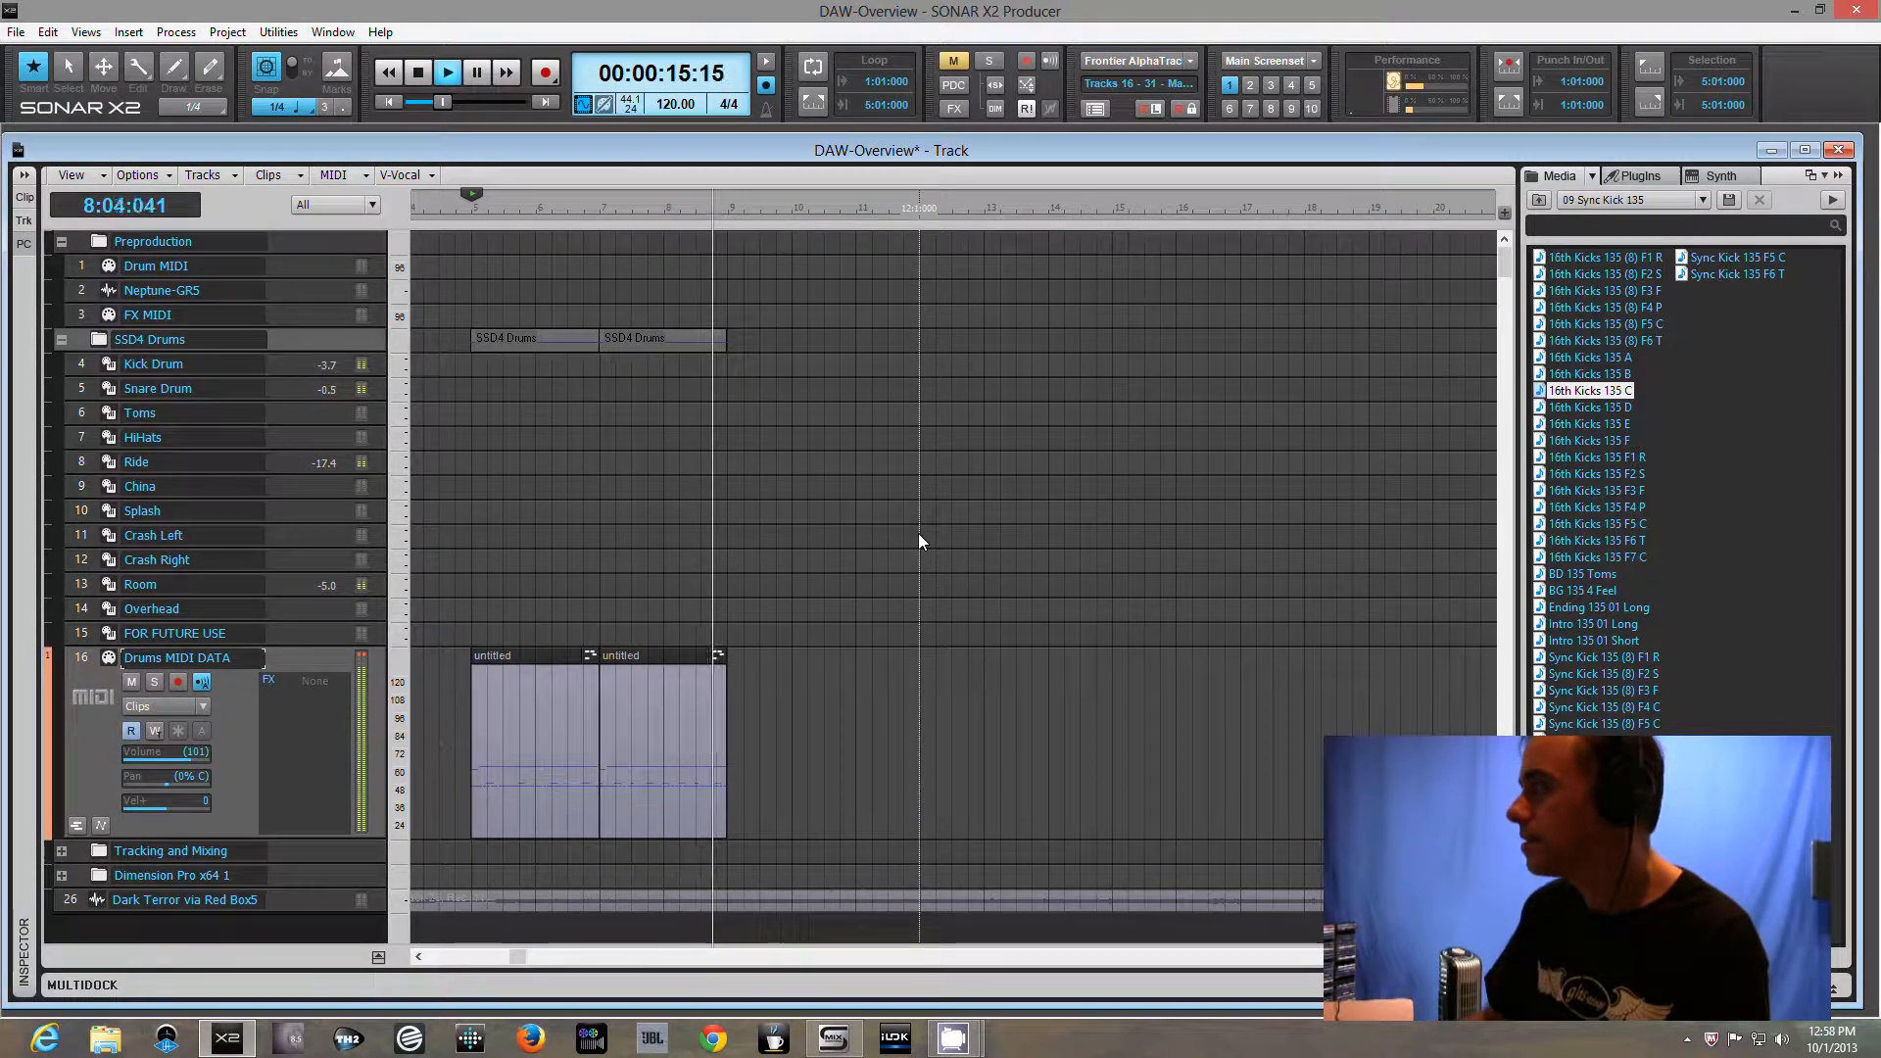
{"action": "key", "text": "space"}
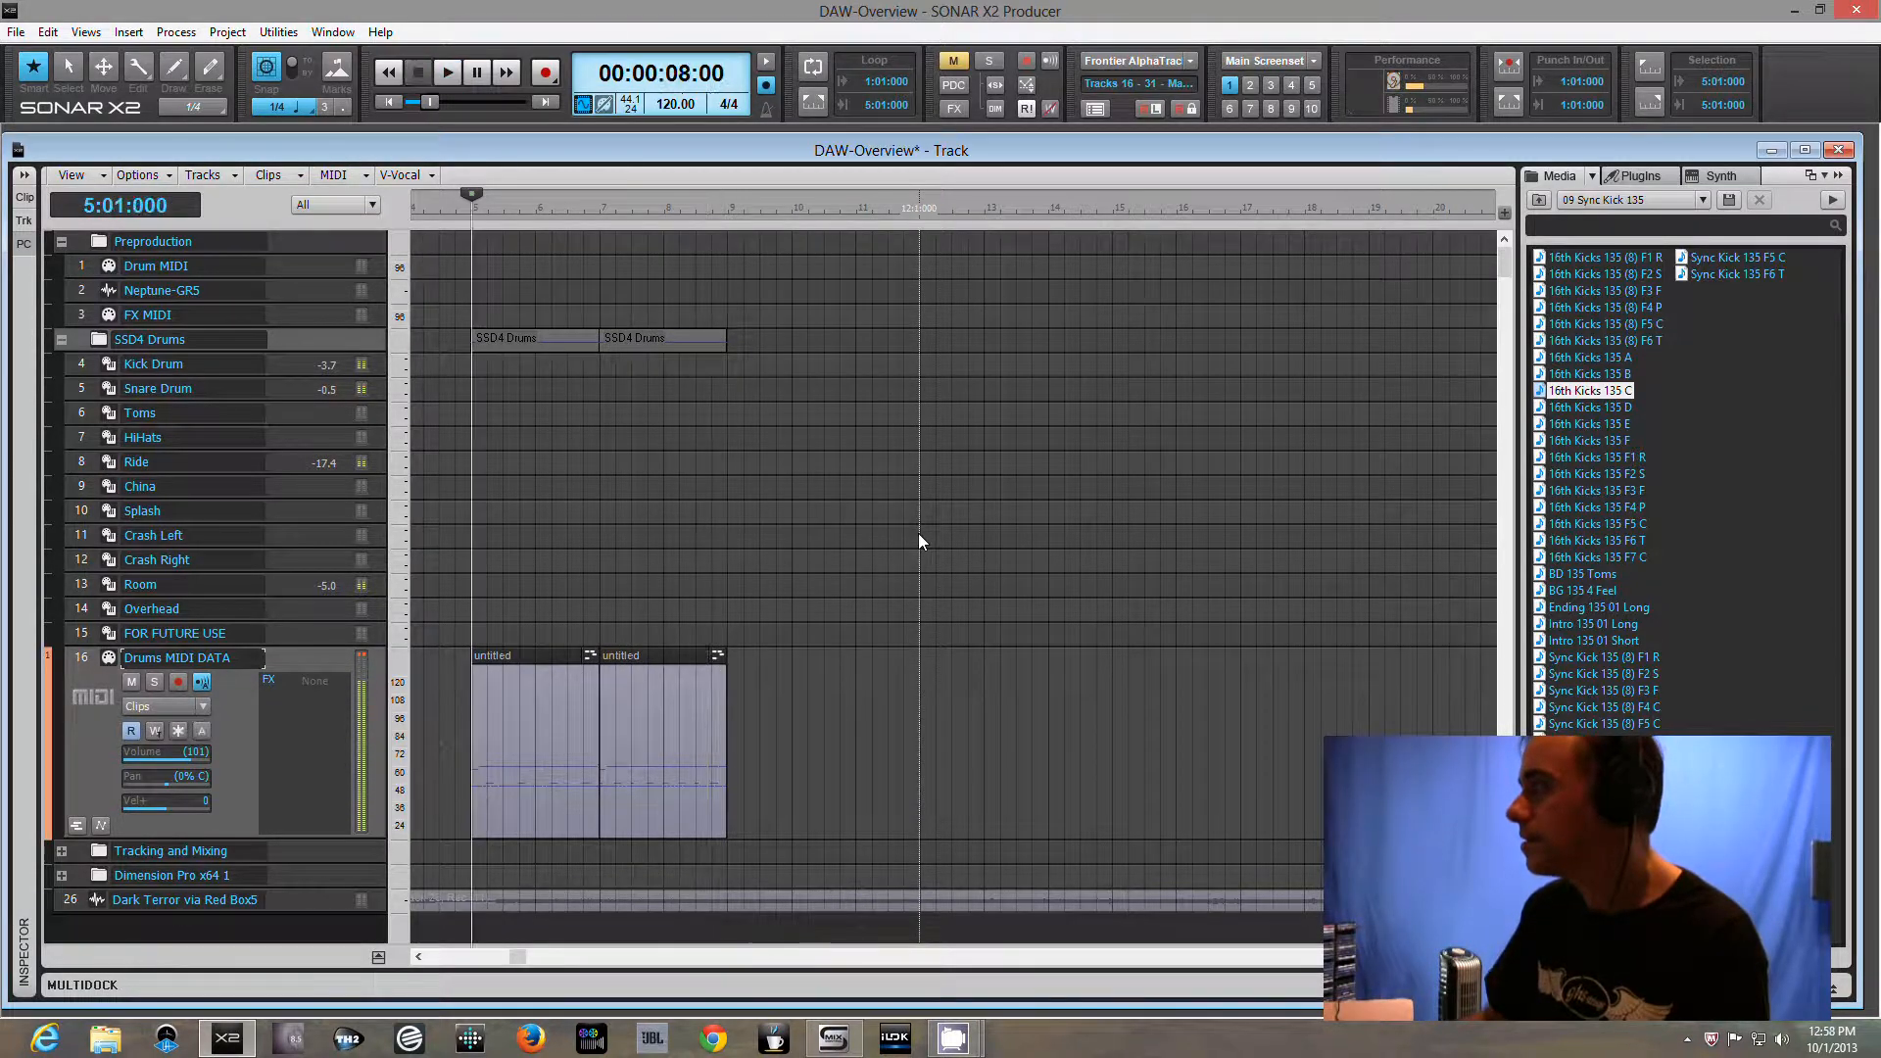
Preview the BD 135 Toms, BG 135 4 Feel and 16th Kicks 135 F grooves, stopping the preview at the end
{"action": "left_click", "coordinate": [1585, 574]}
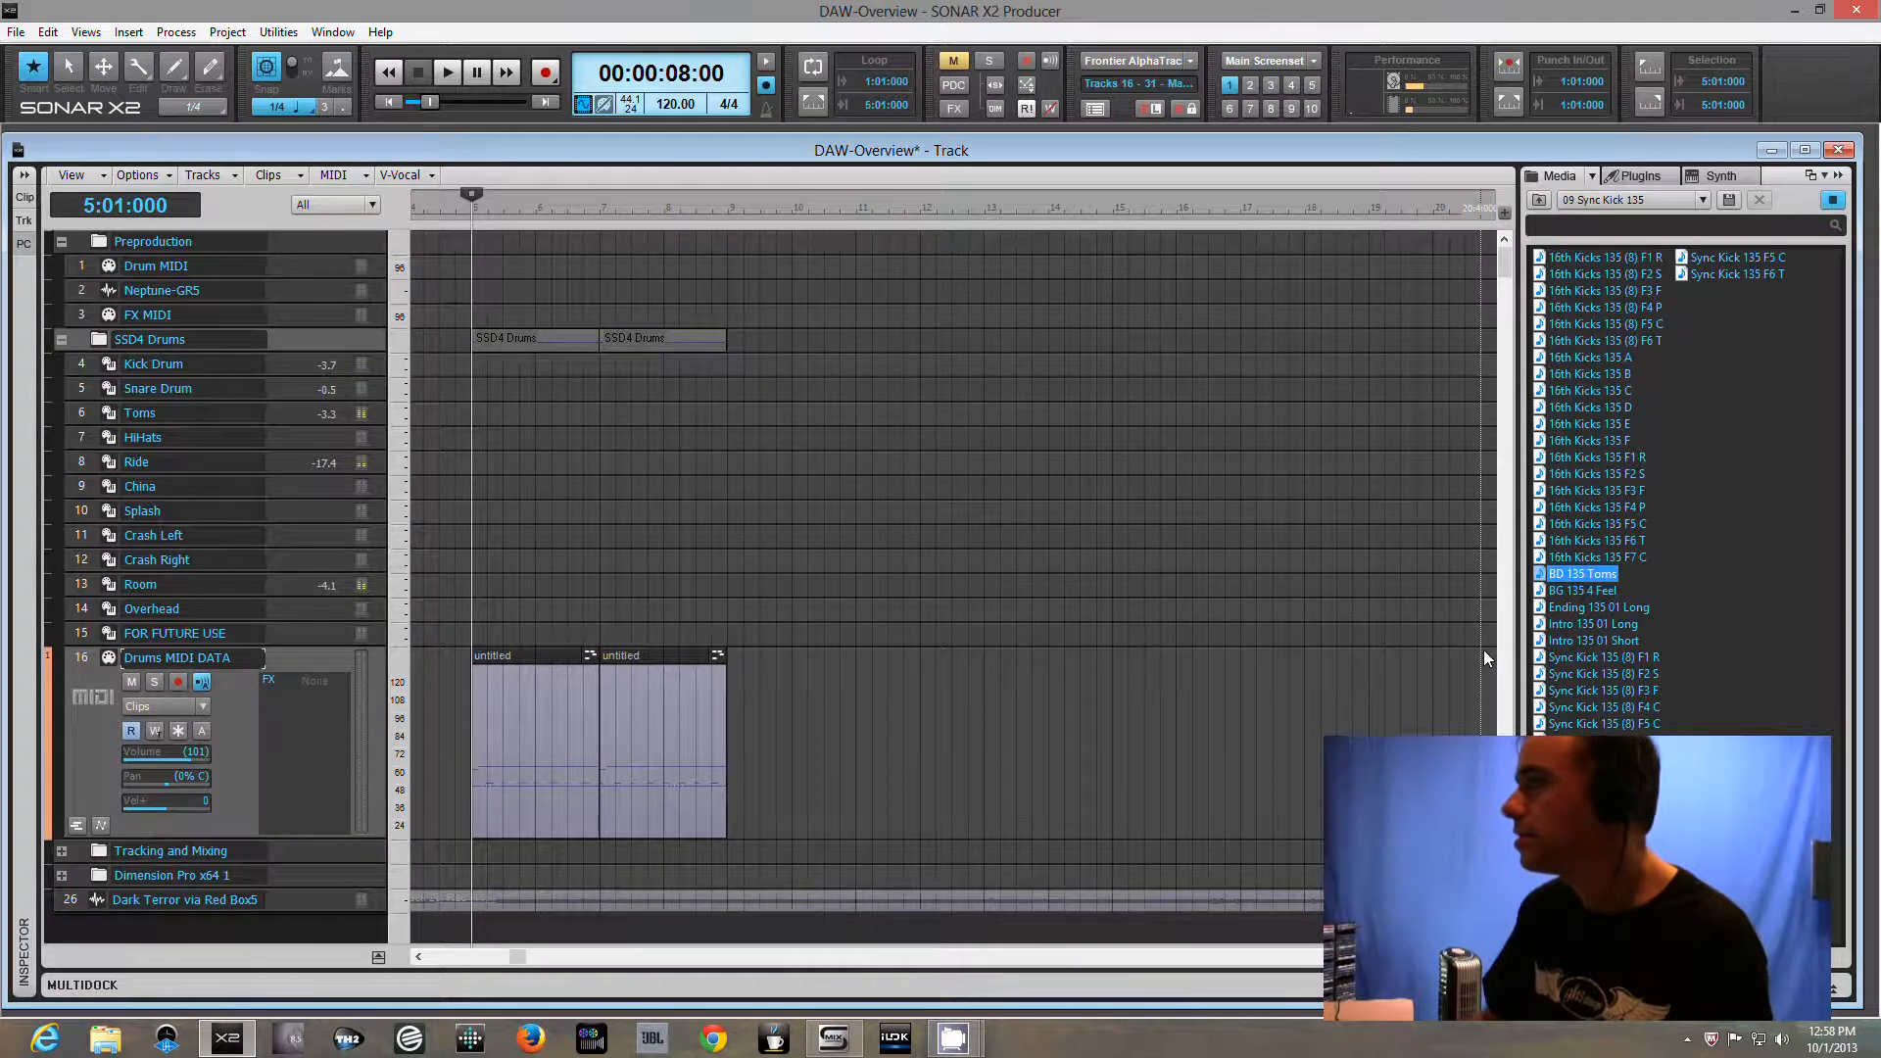
{"action": "left_click", "coordinate": [1603, 591]}
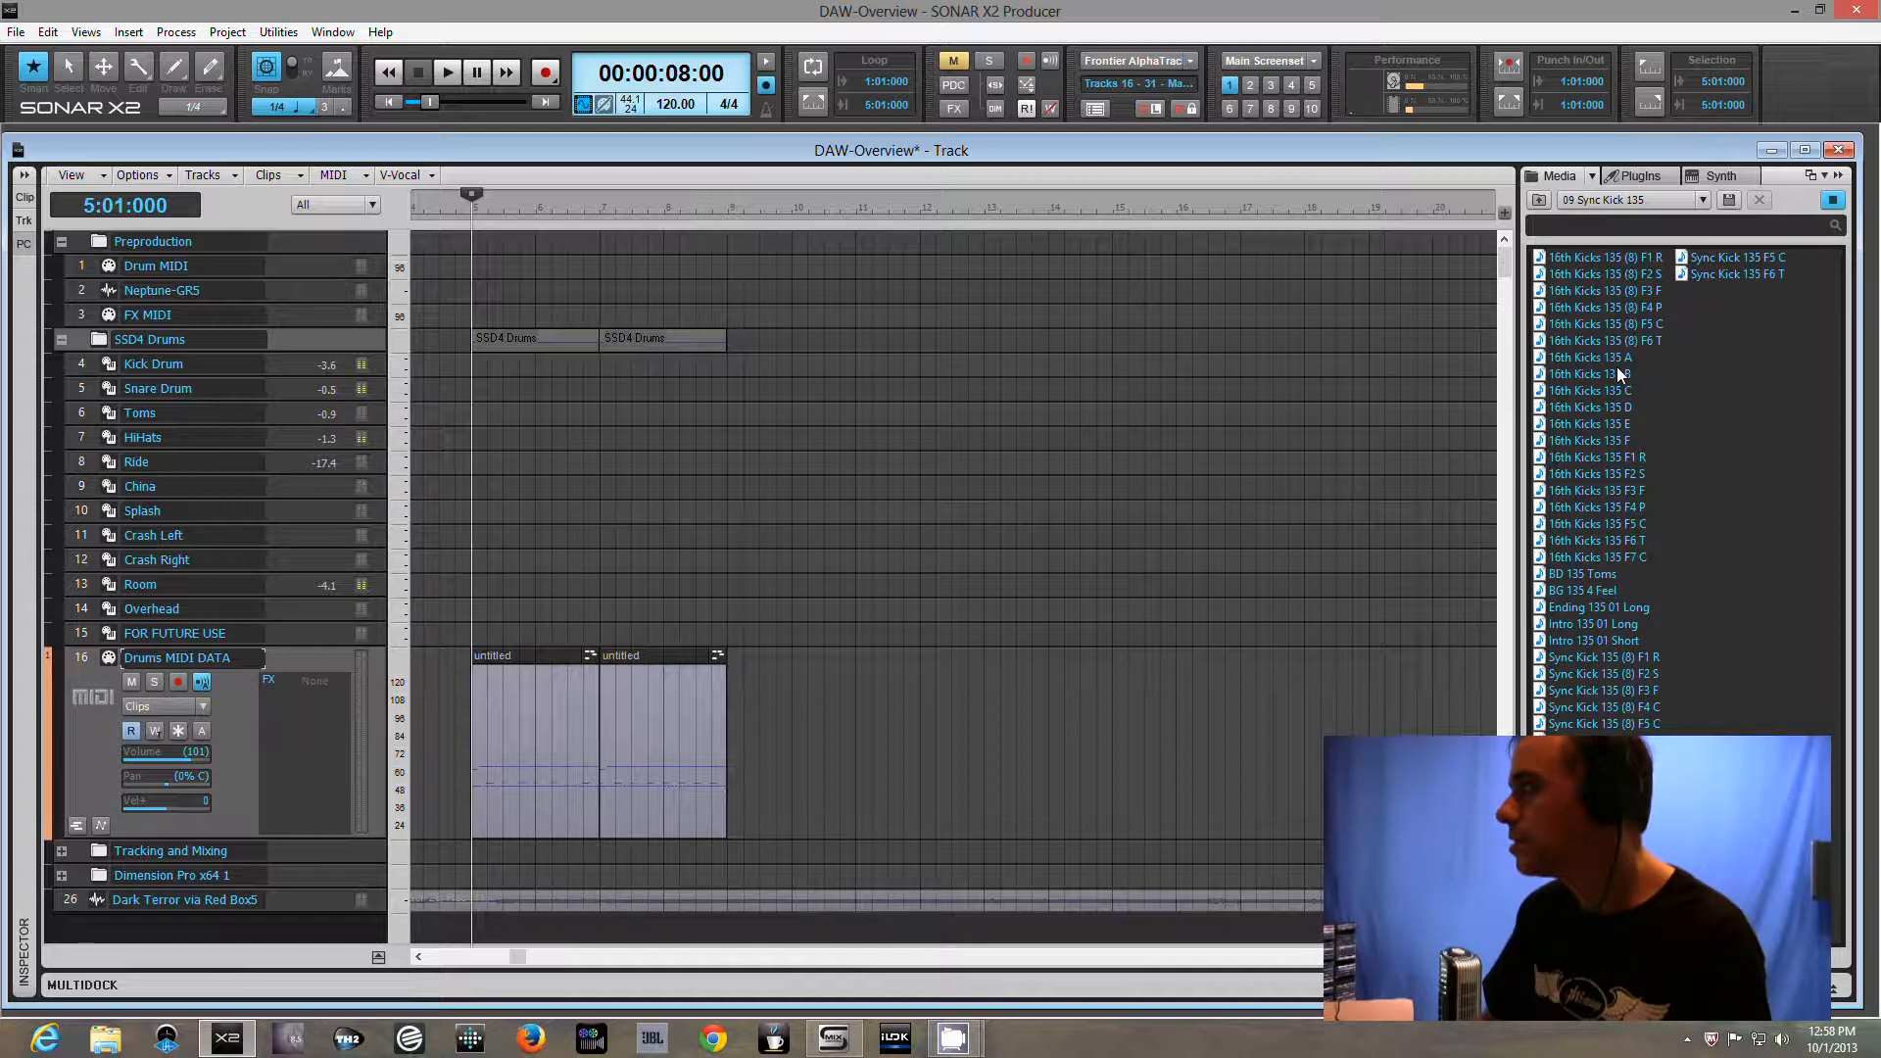
{"action": "left_click", "coordinate": [1577, 440]}
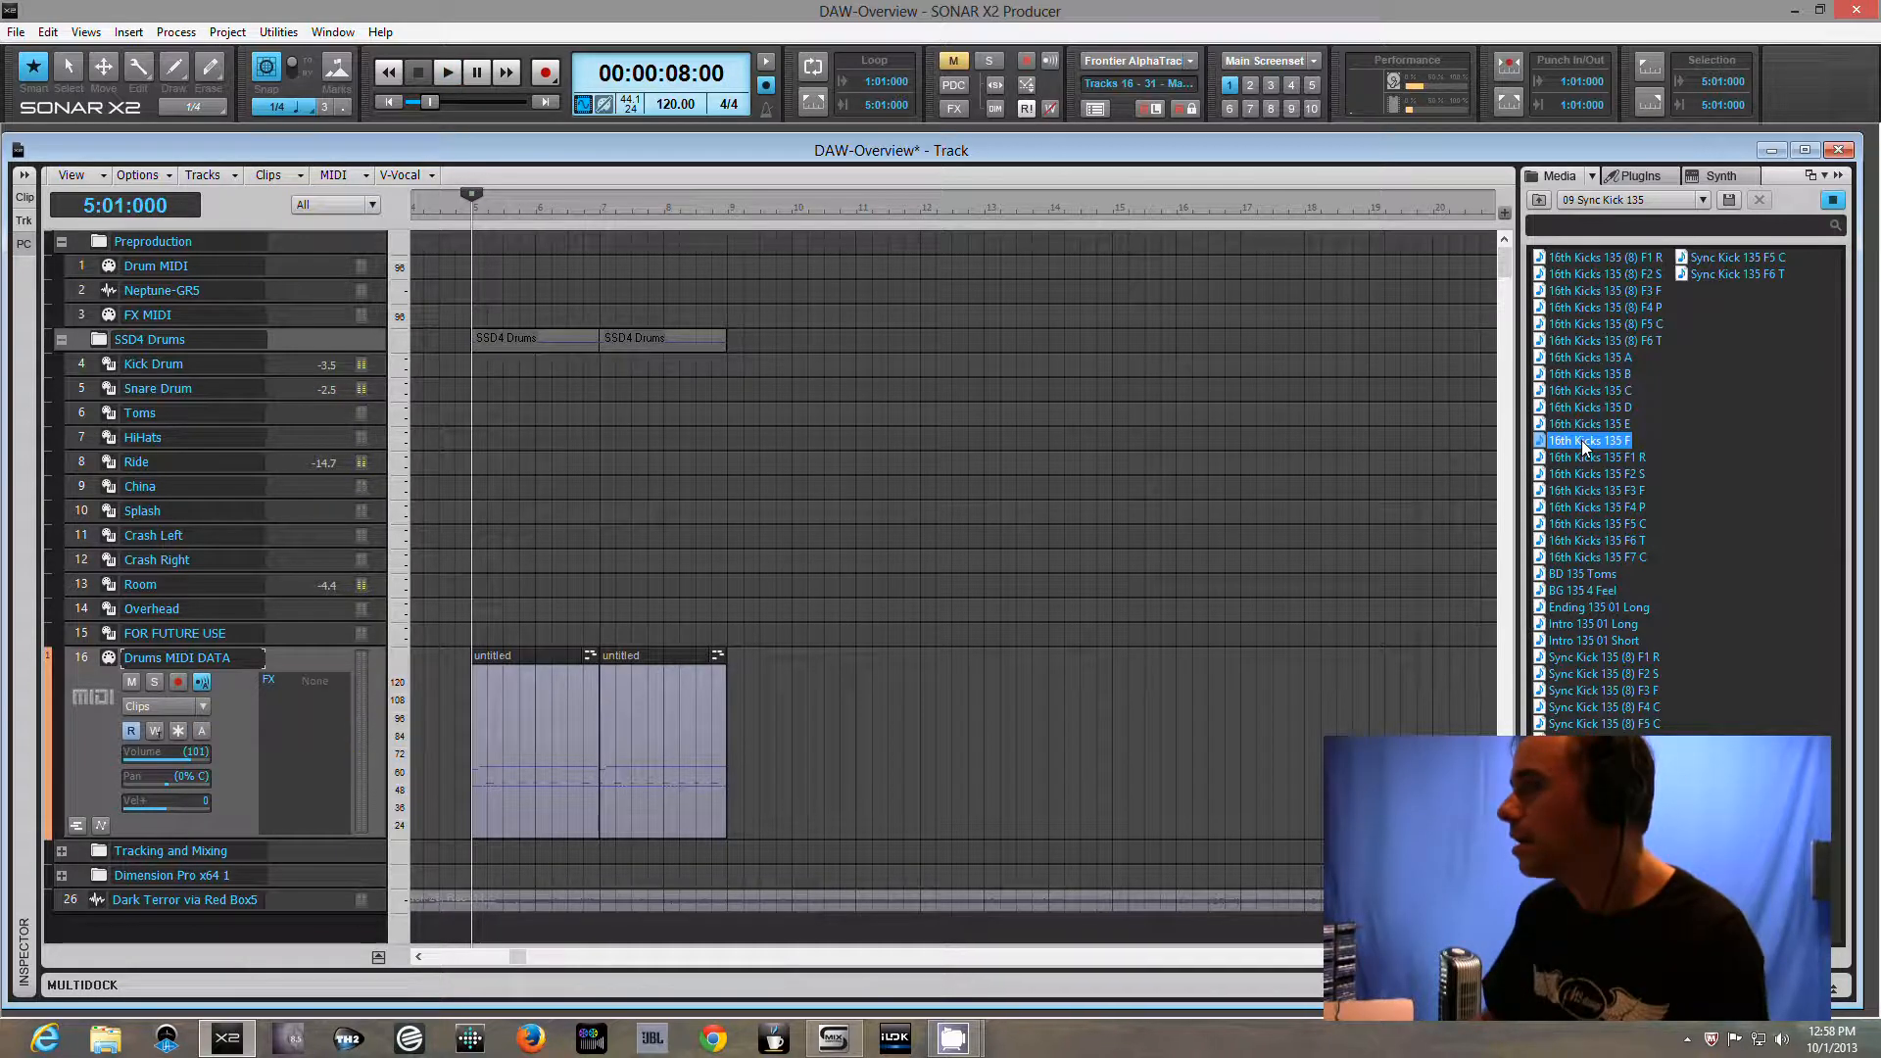
{"action": "left_click", "coordinate": [1830, 201]}
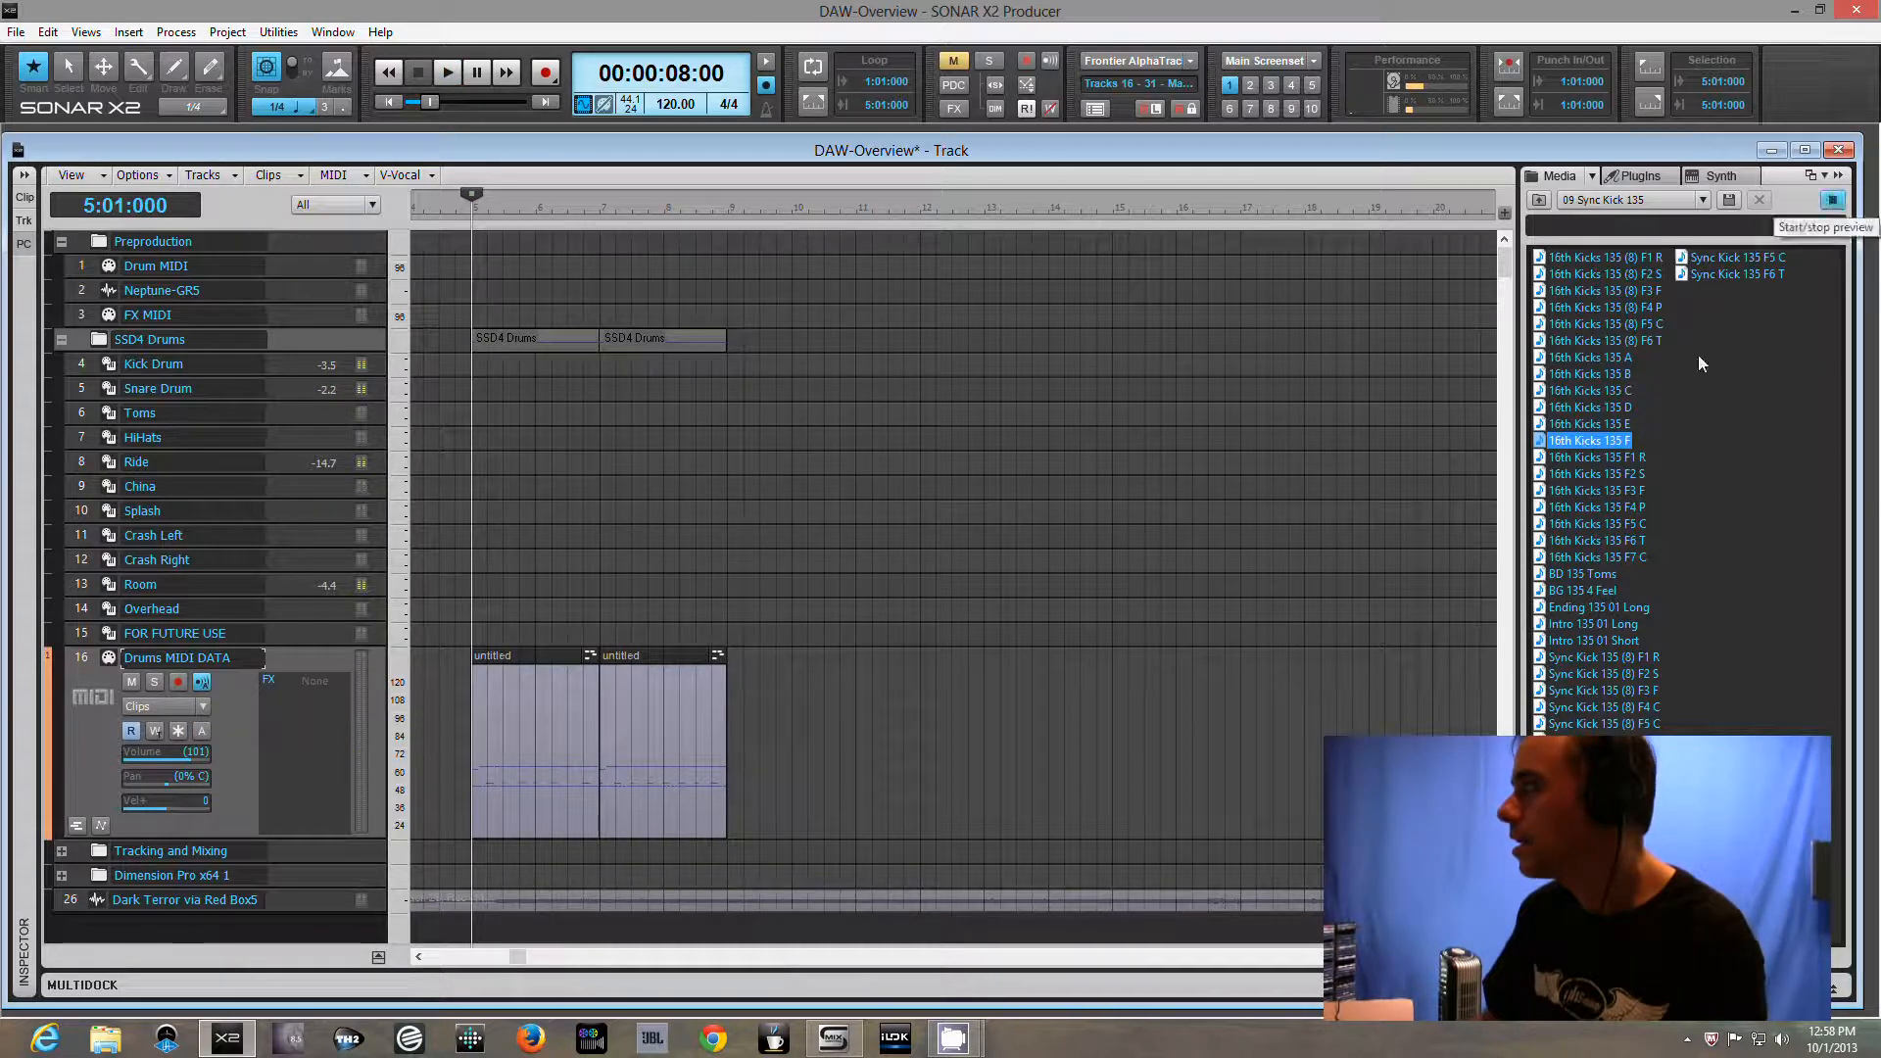
{"action": "left_click", "coordinate": [1832, 202]}
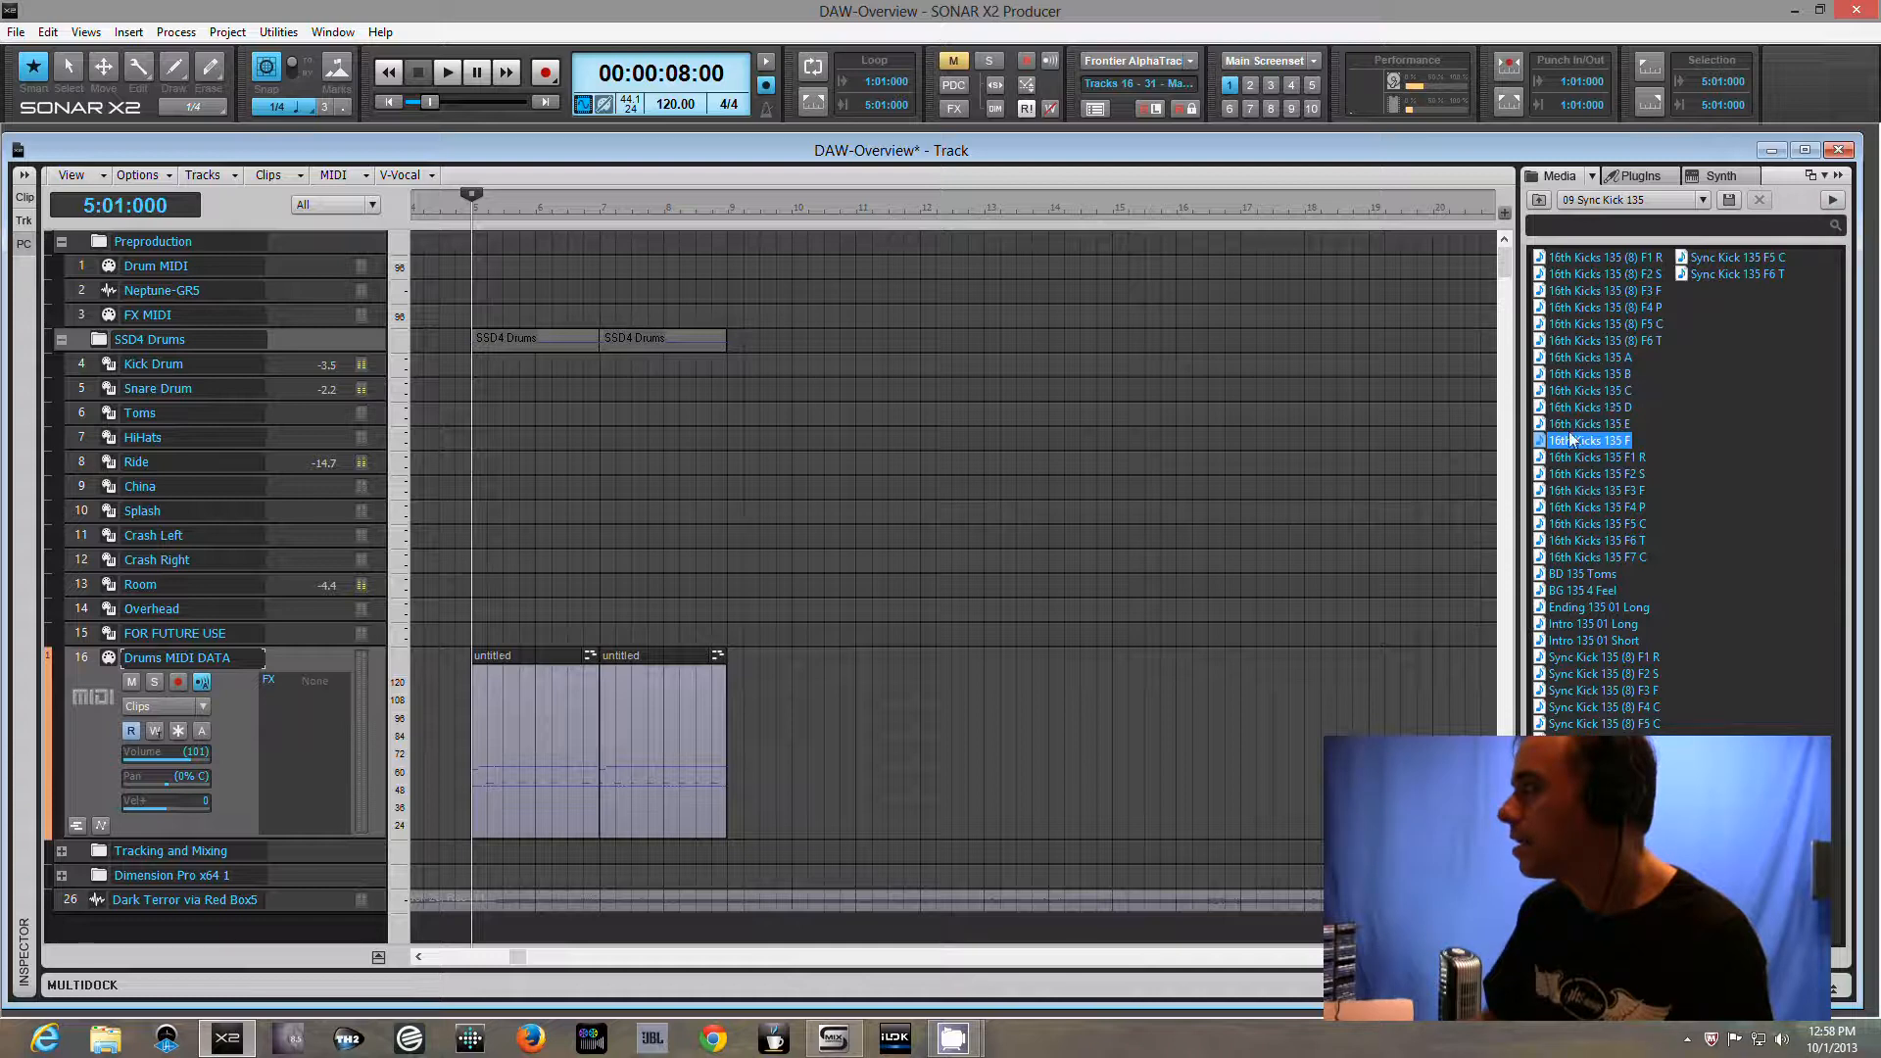
Place the 16th Kicks 135 F groove on the Drums MIDI DATA track at measure 9 and play the sequence from measure 5
{"action": "left_click_drag", "start_coordinate": [1569, 443], "coordinate": [732, 726]}
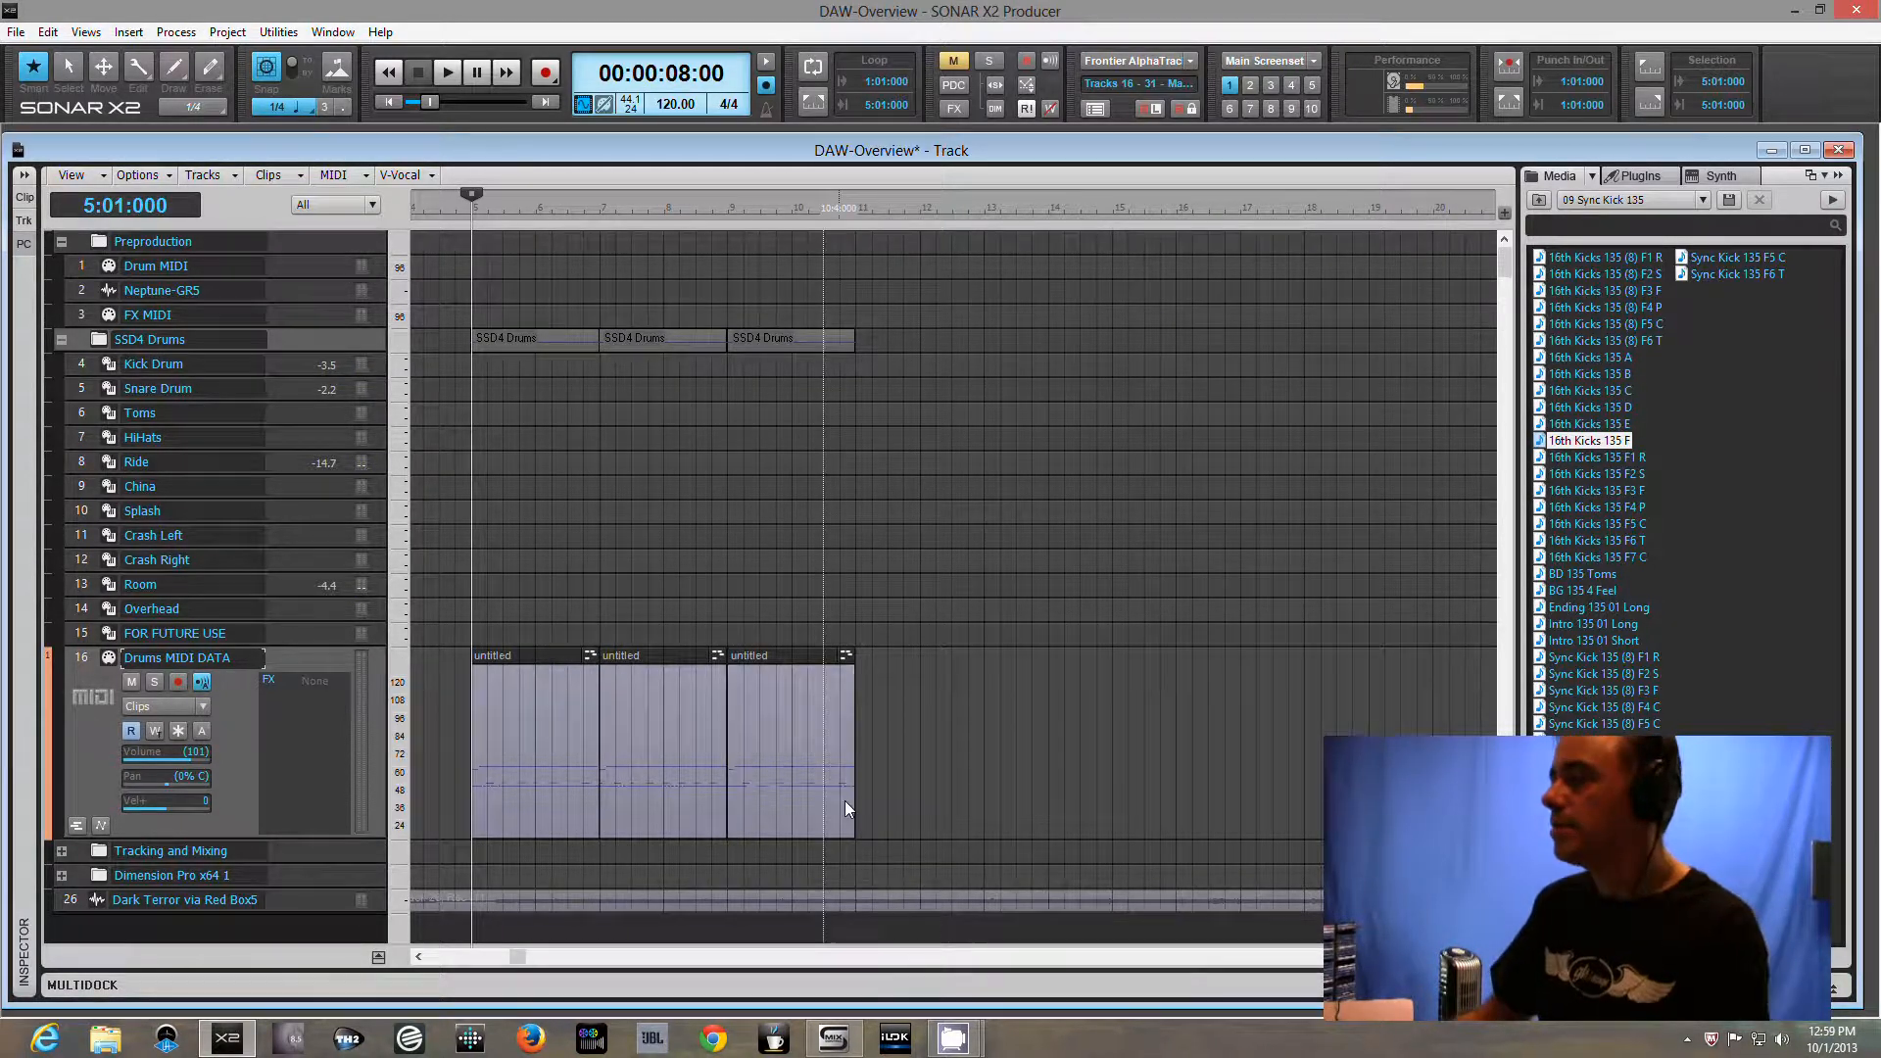
{"action": "key", "text": "space"}
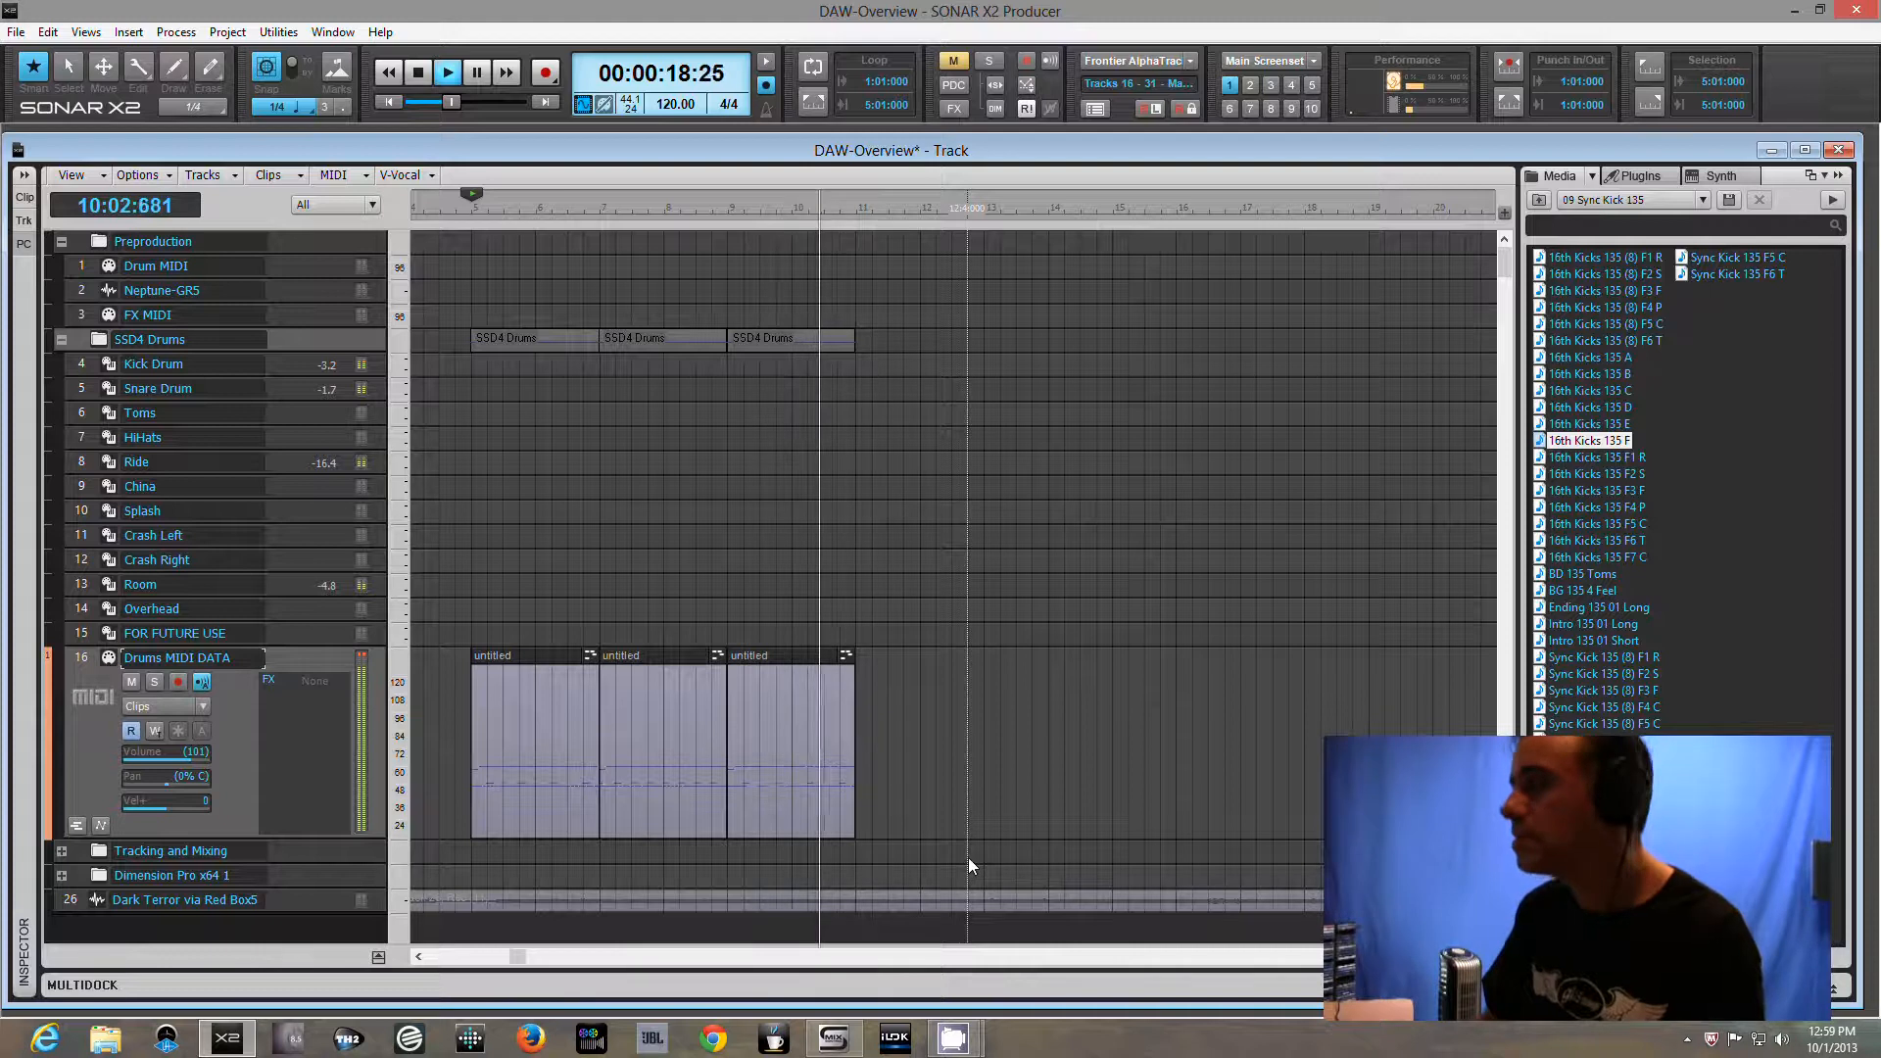
{"action": "key", "text": "space"}
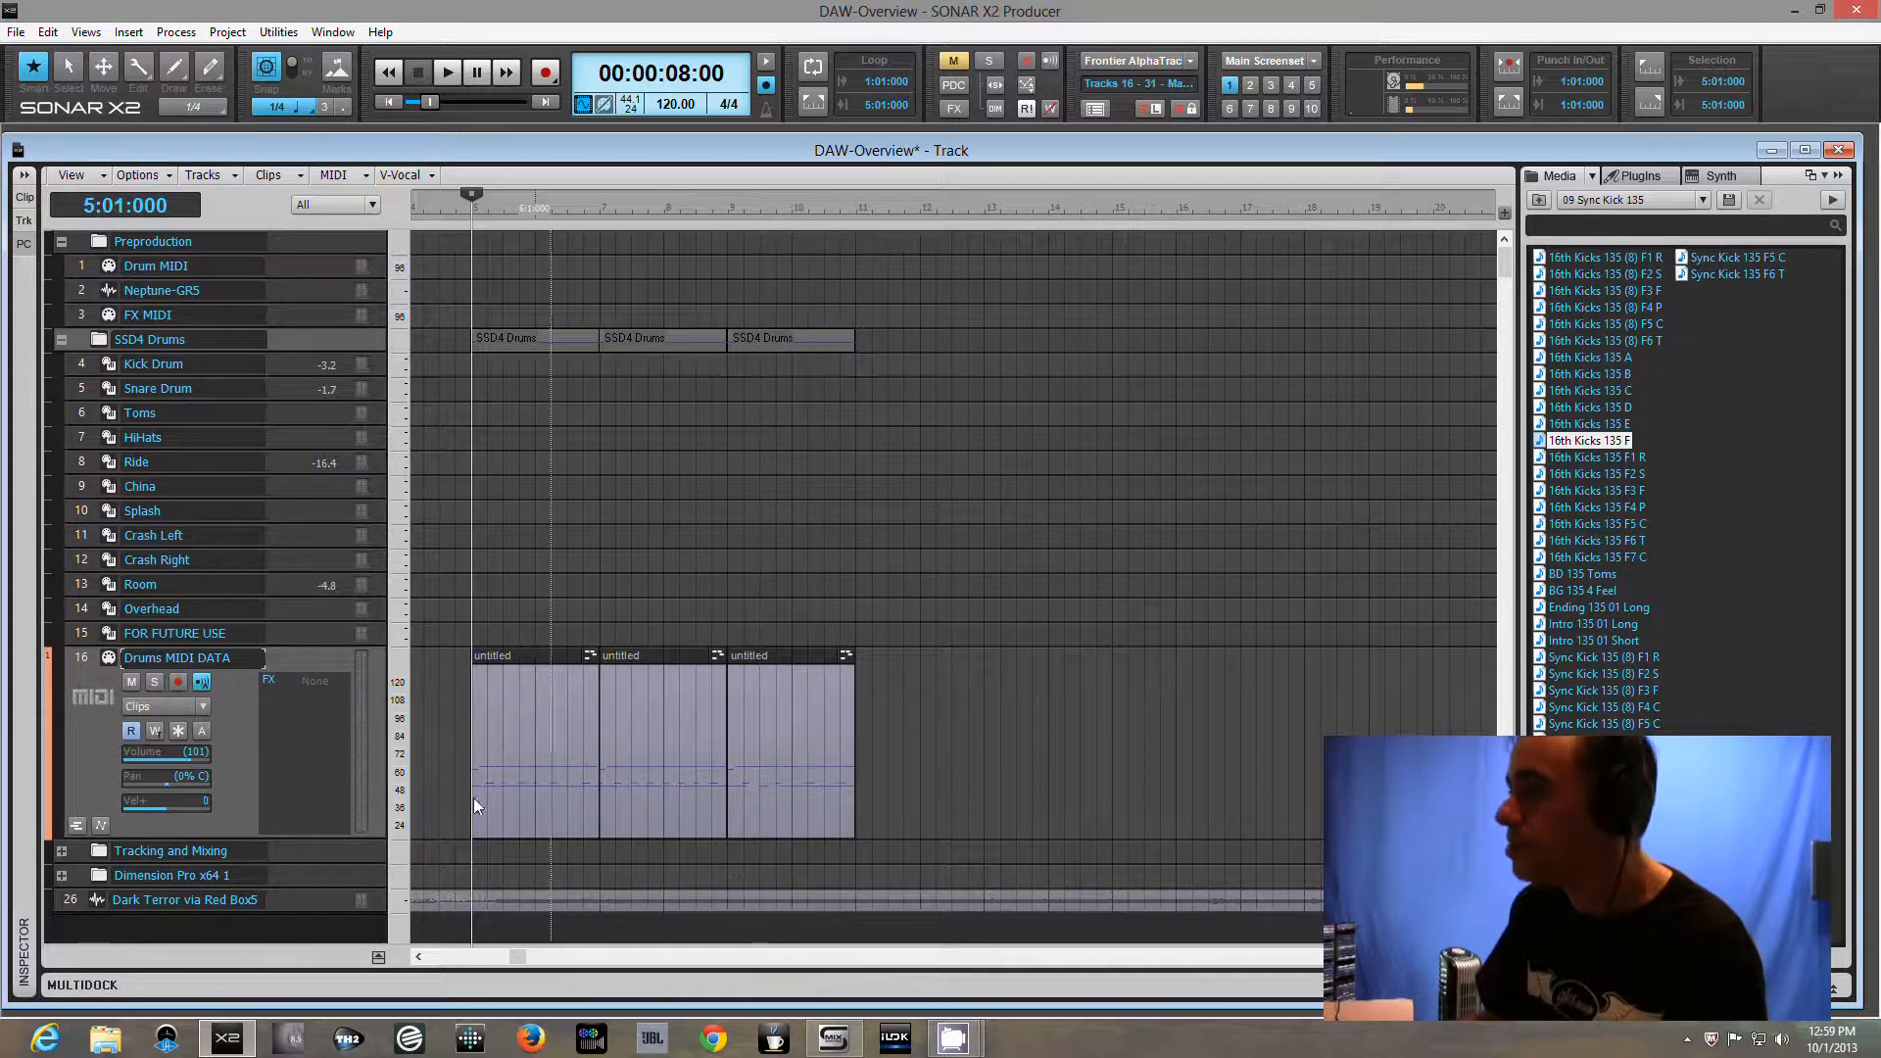
Try to enable Groove-Clip Looping on all three clips of the Drums MIDI DATA track together
{"action": "left_click", "coordinate": [551, 699]}
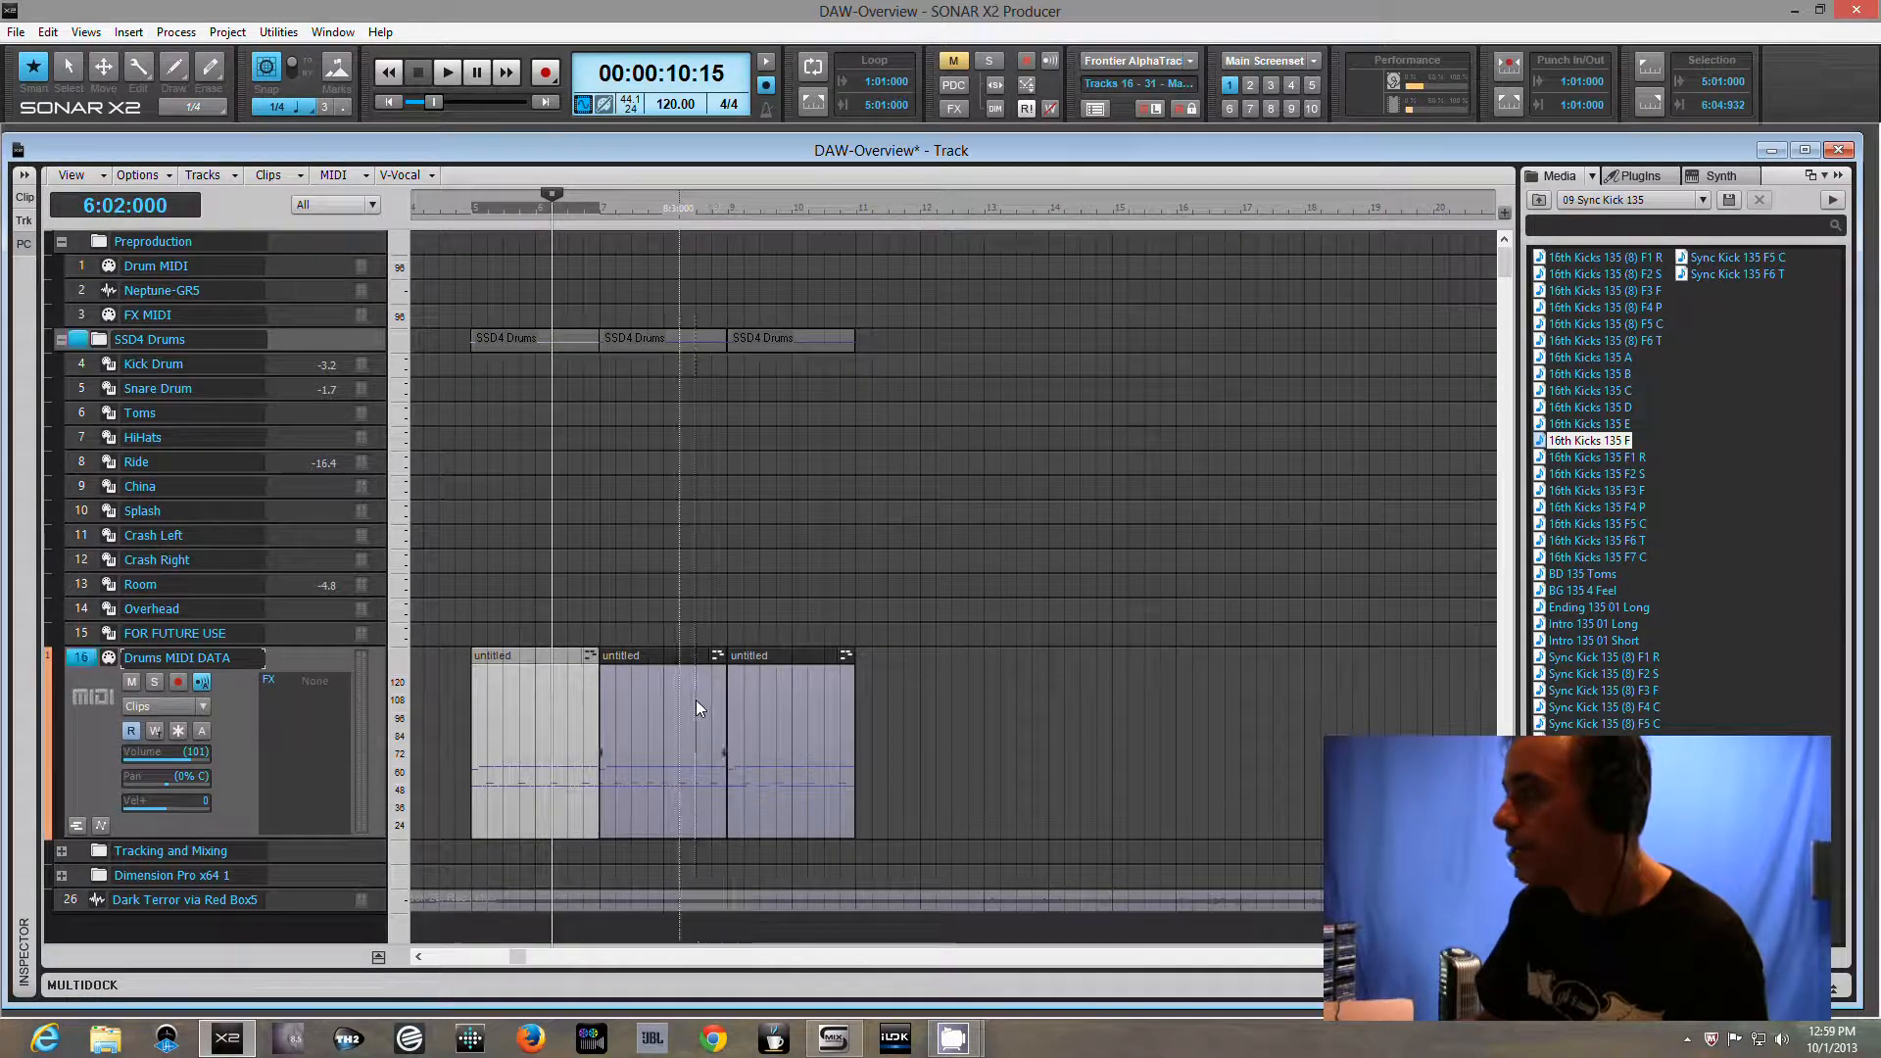
{"action": "left_click", "coordinate": [655, 661], "text": "ctrl"}
{"action": "left_click", "coordinate": [792, 666], "text": "ctrl"}
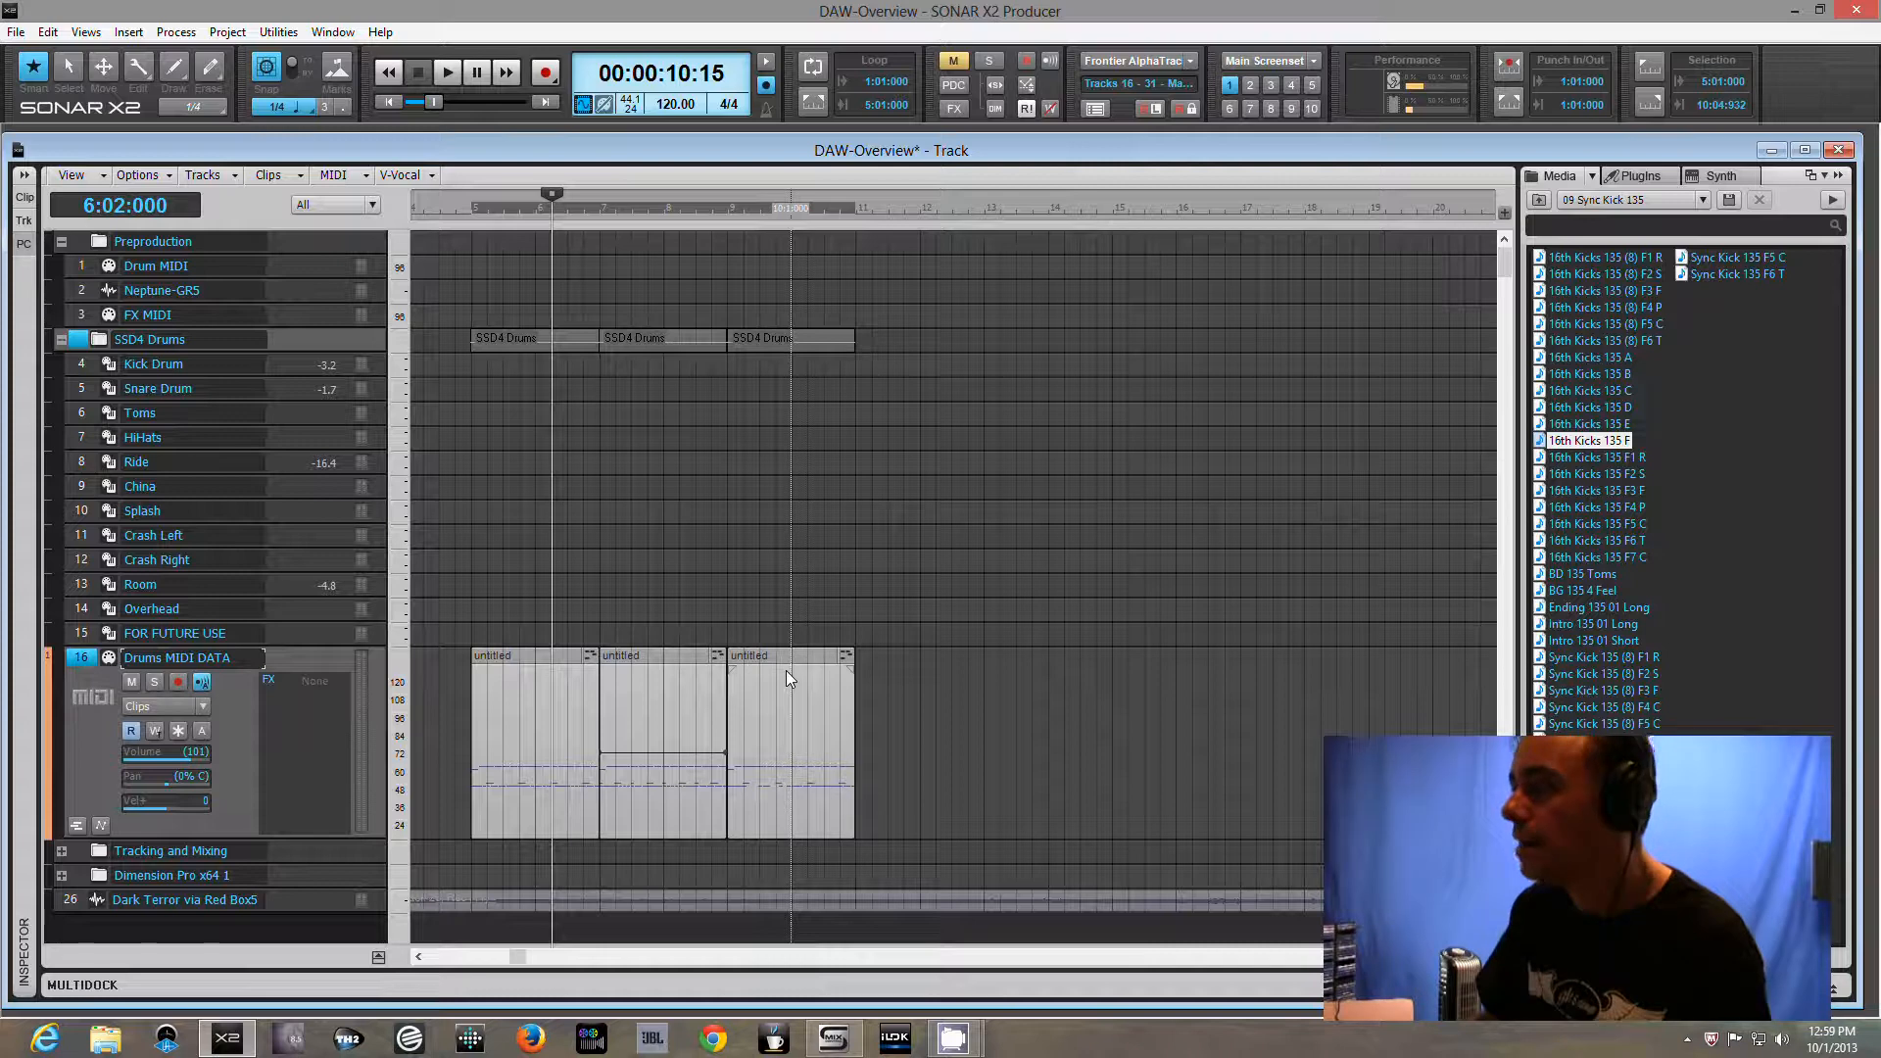
{"action": "right_click", "coordinate": [790, 661]}
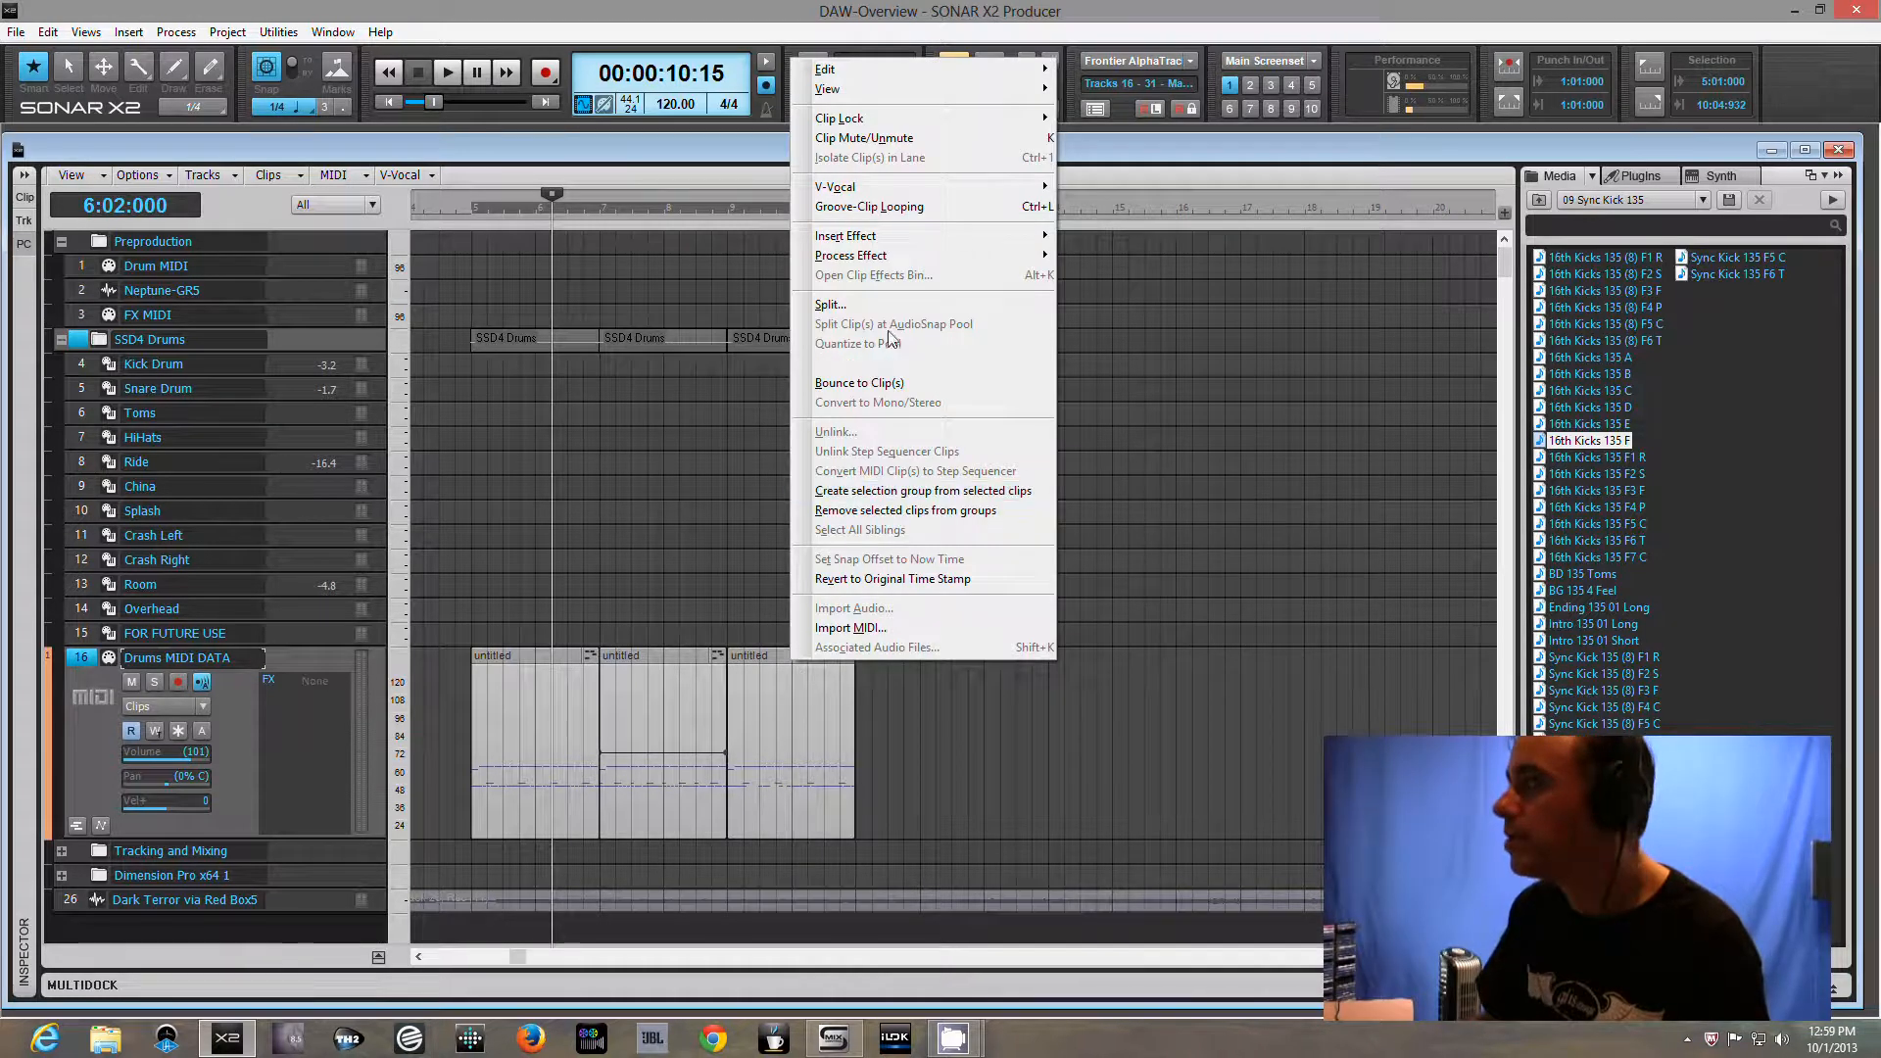
{"action": "left_click", "coordinate": [894, 205]}
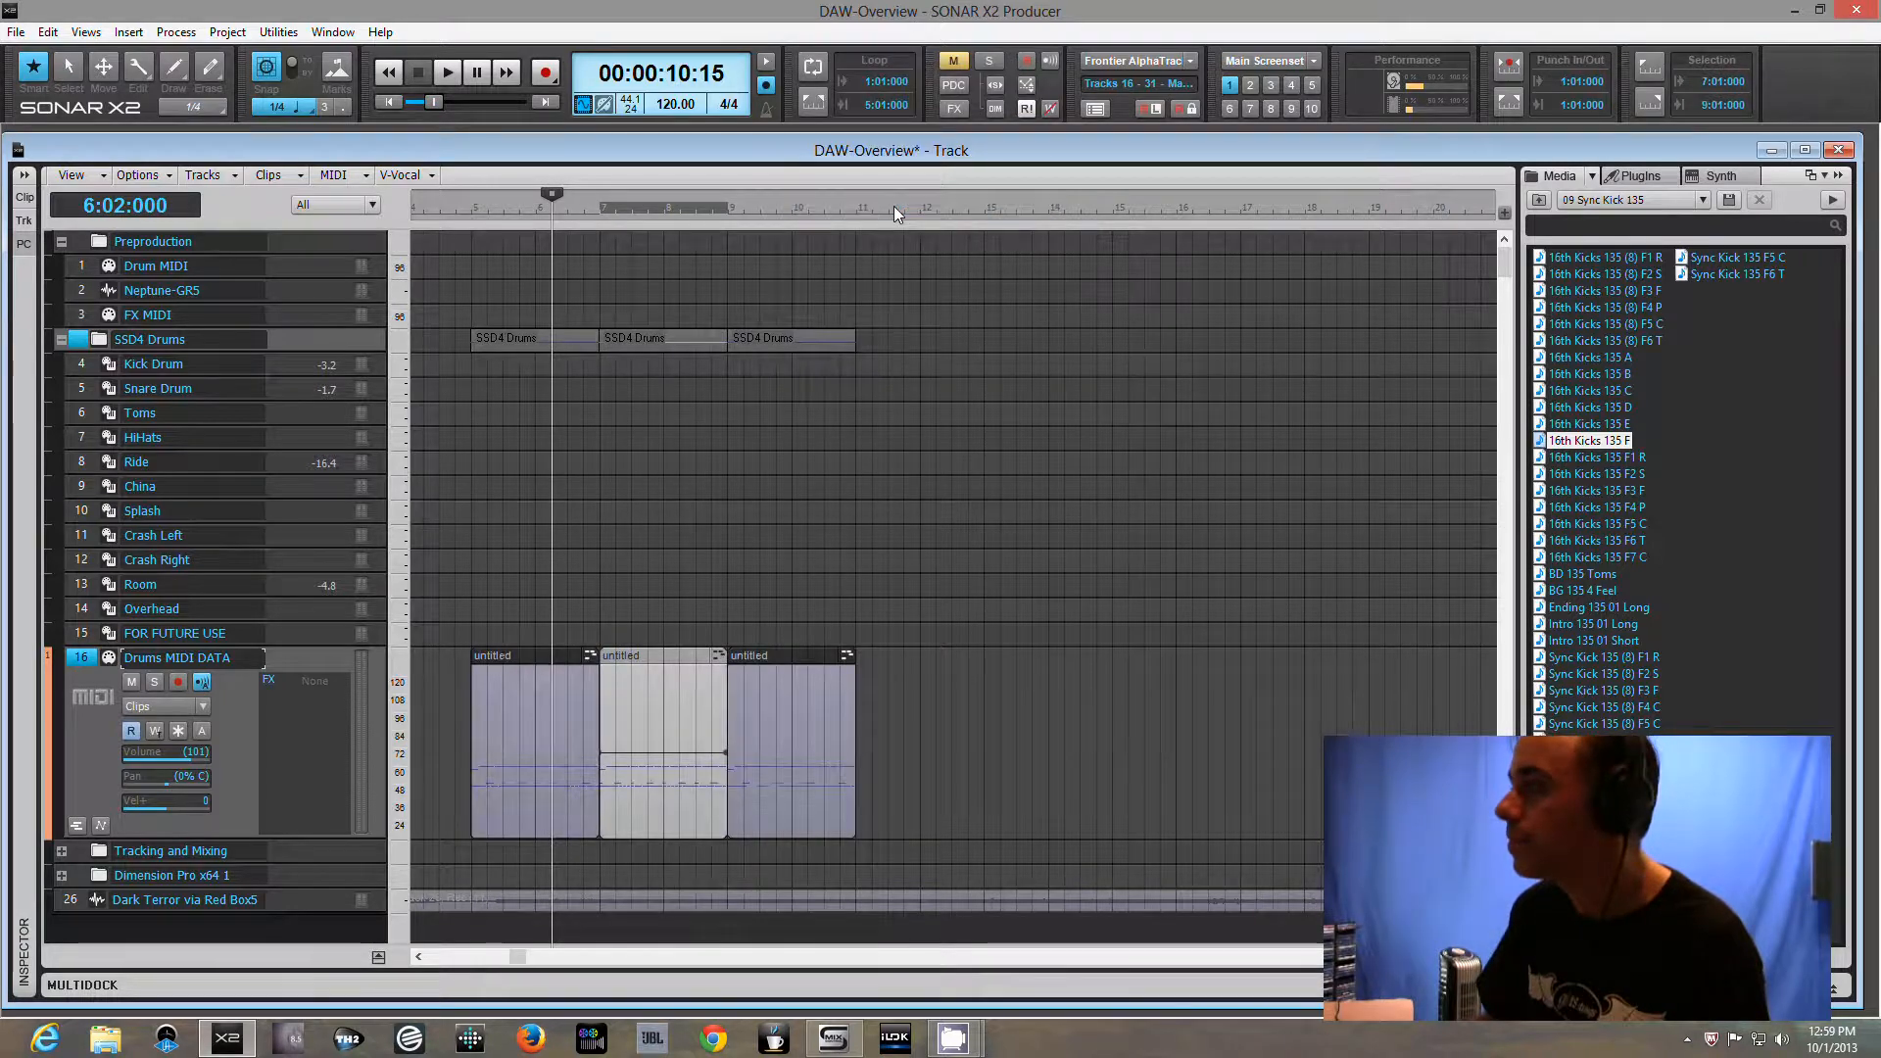
{"action": "left_click", "coordinate": [780, 715]}
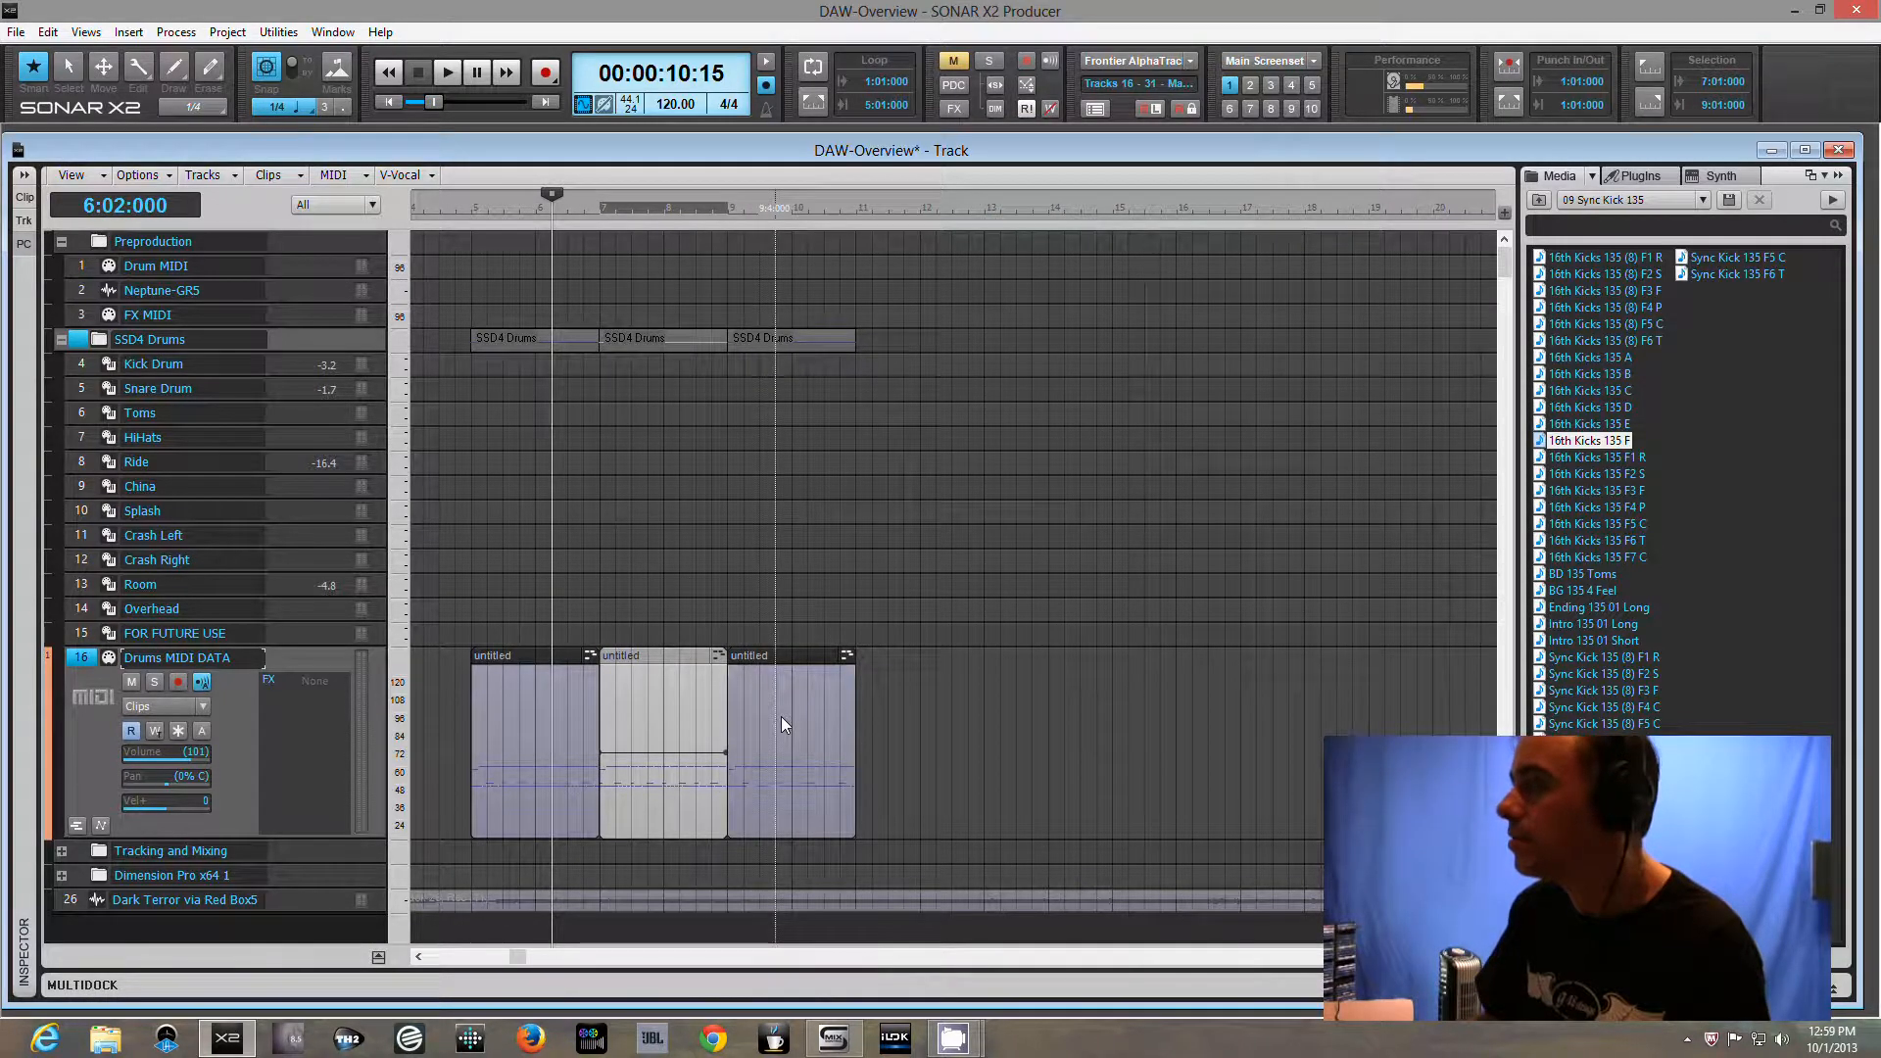
Select all three groove clips on the Drums MIDI DATA track and combine them with Bounce to Clip(s)
{"action": "left_click", "coordinate": [584, 729]}
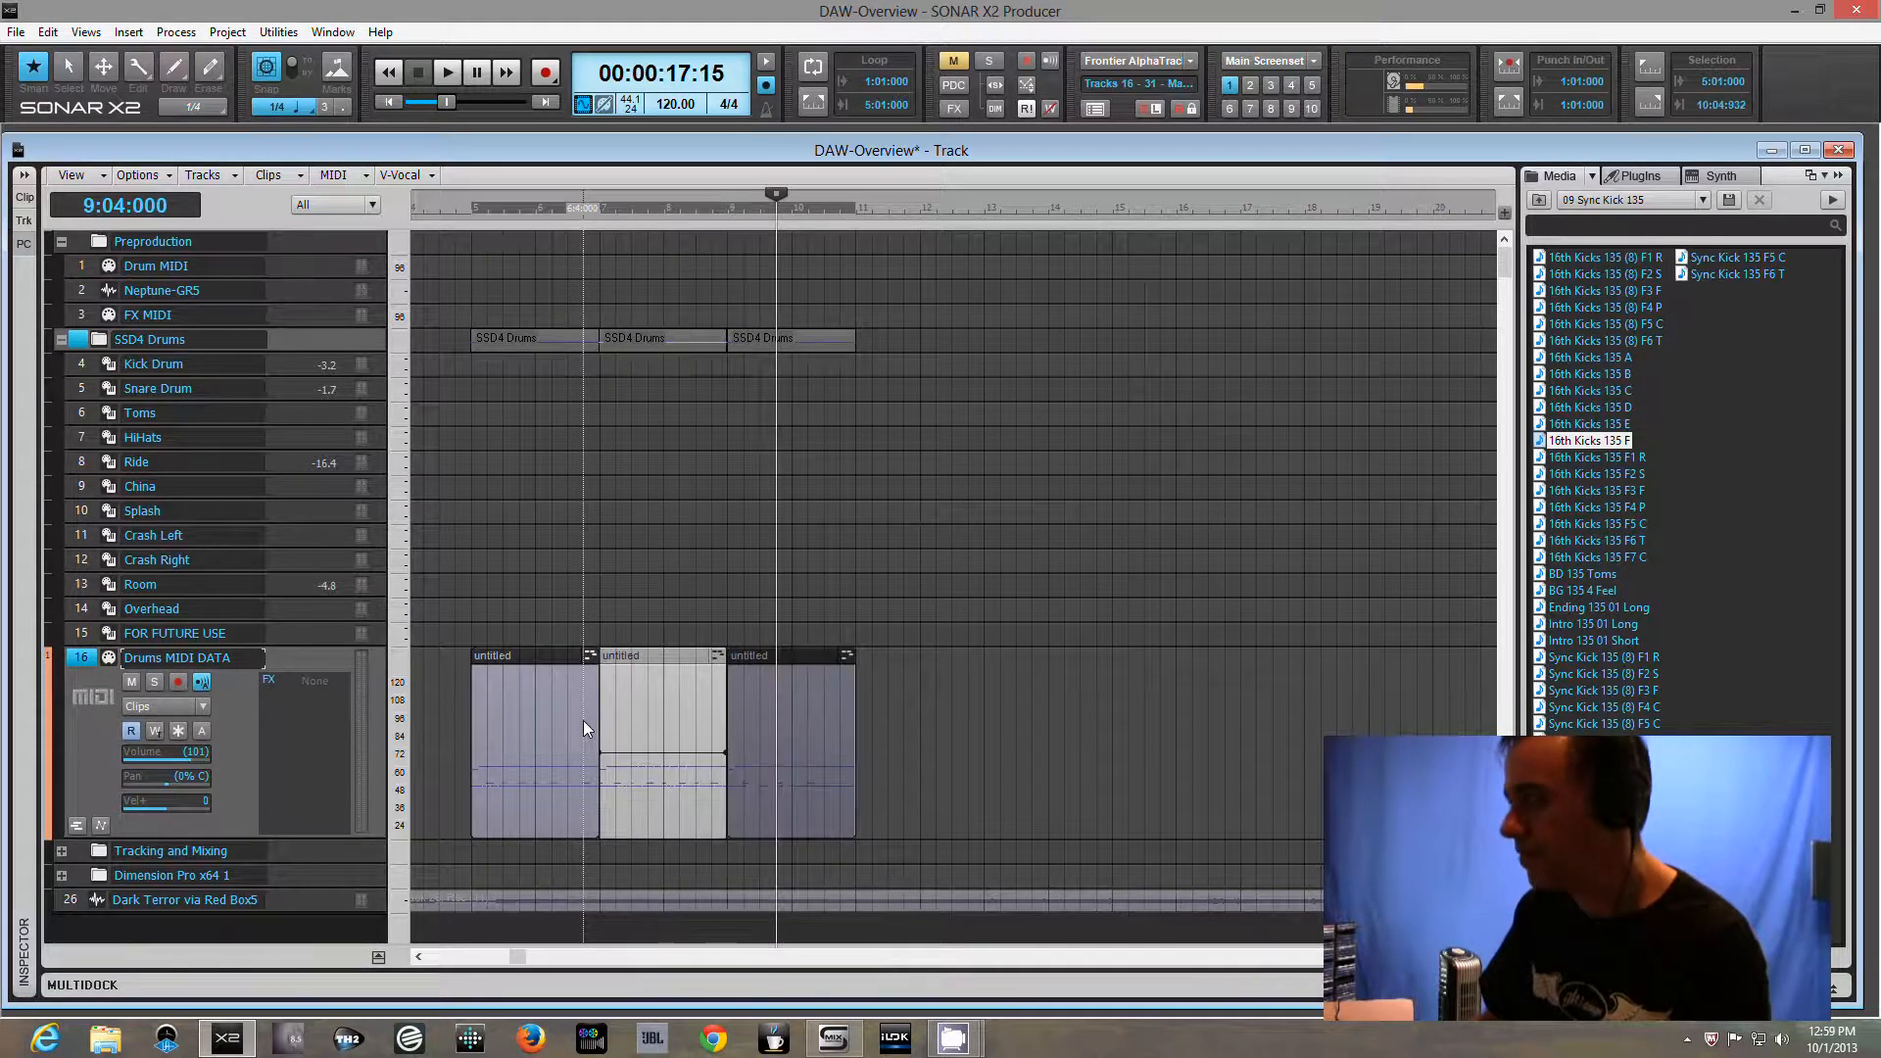
{"action": "left_click", "coordinate": [688, 668], "text": "ctrl"}
{"action": "left_click", "coordinate": [792, 666], "text": "ctrl"}
{"action": "right_click", "coordinate": [791, 666]}
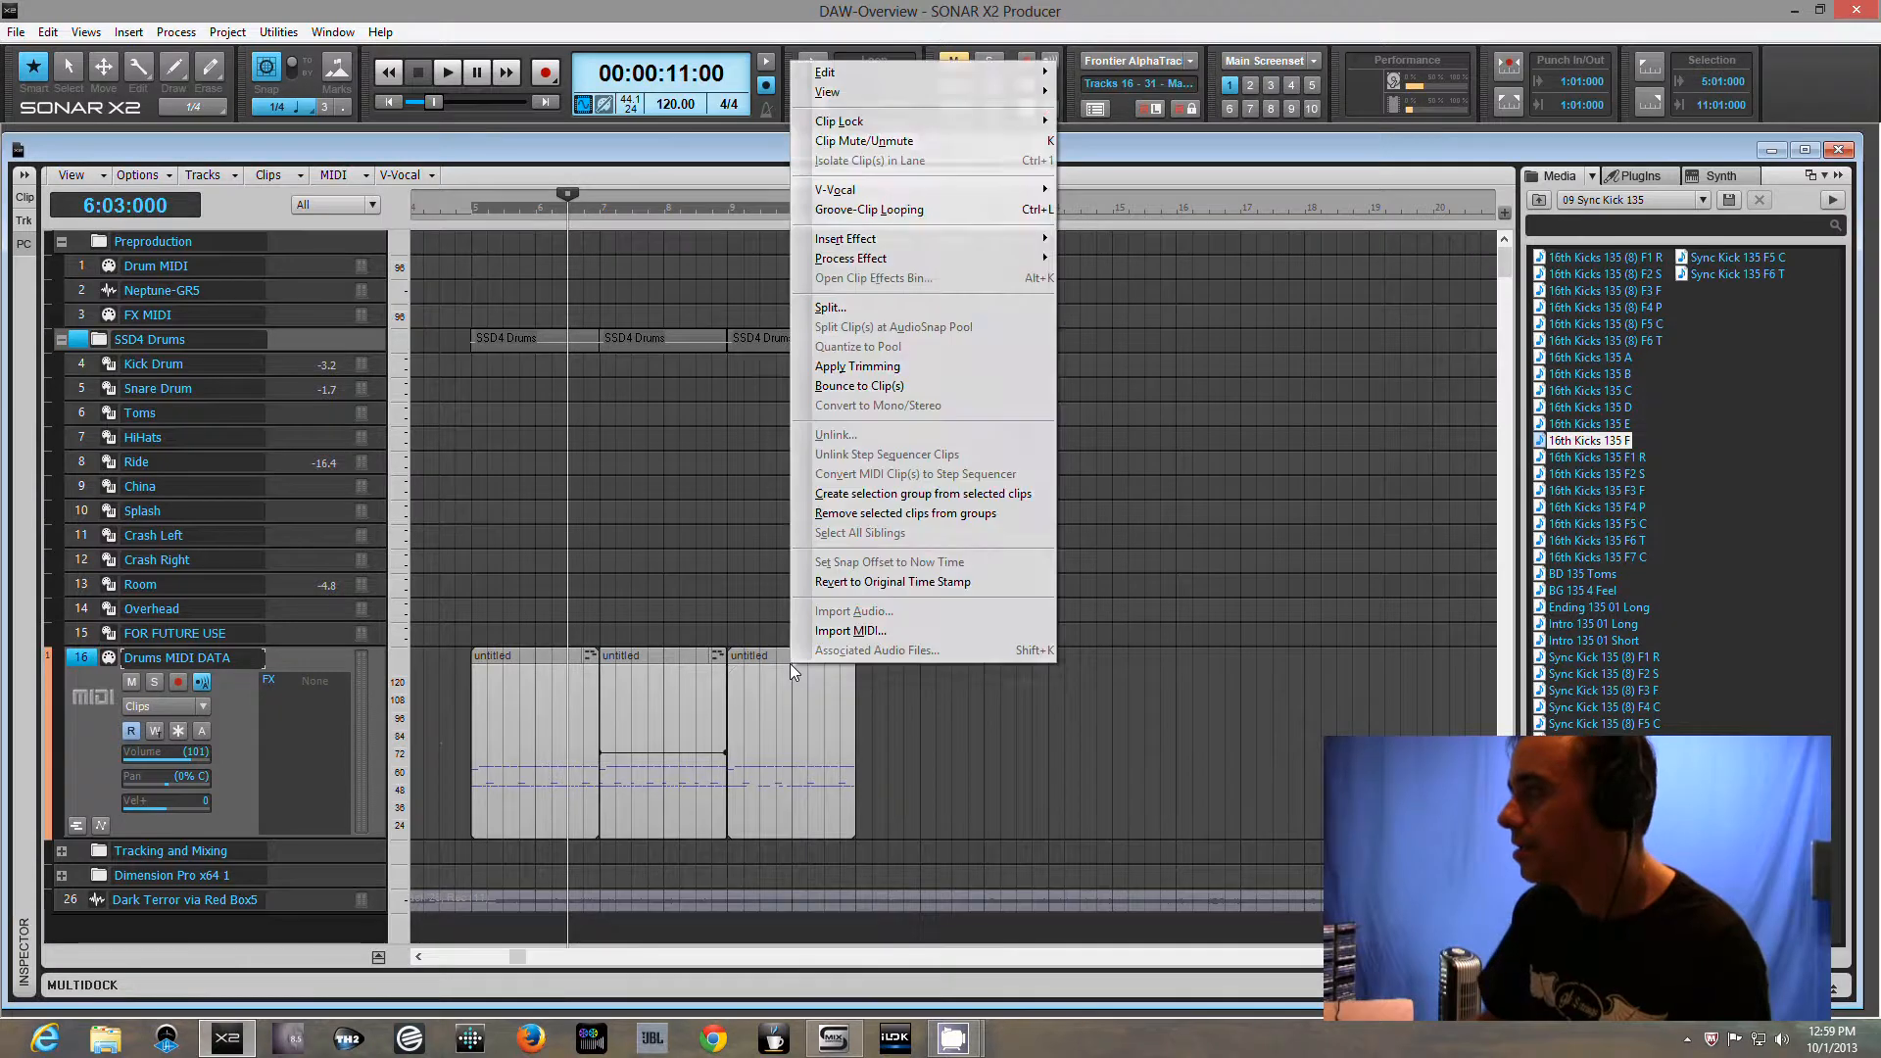
{"action": "left_click", "coordinate": [876, 388]}
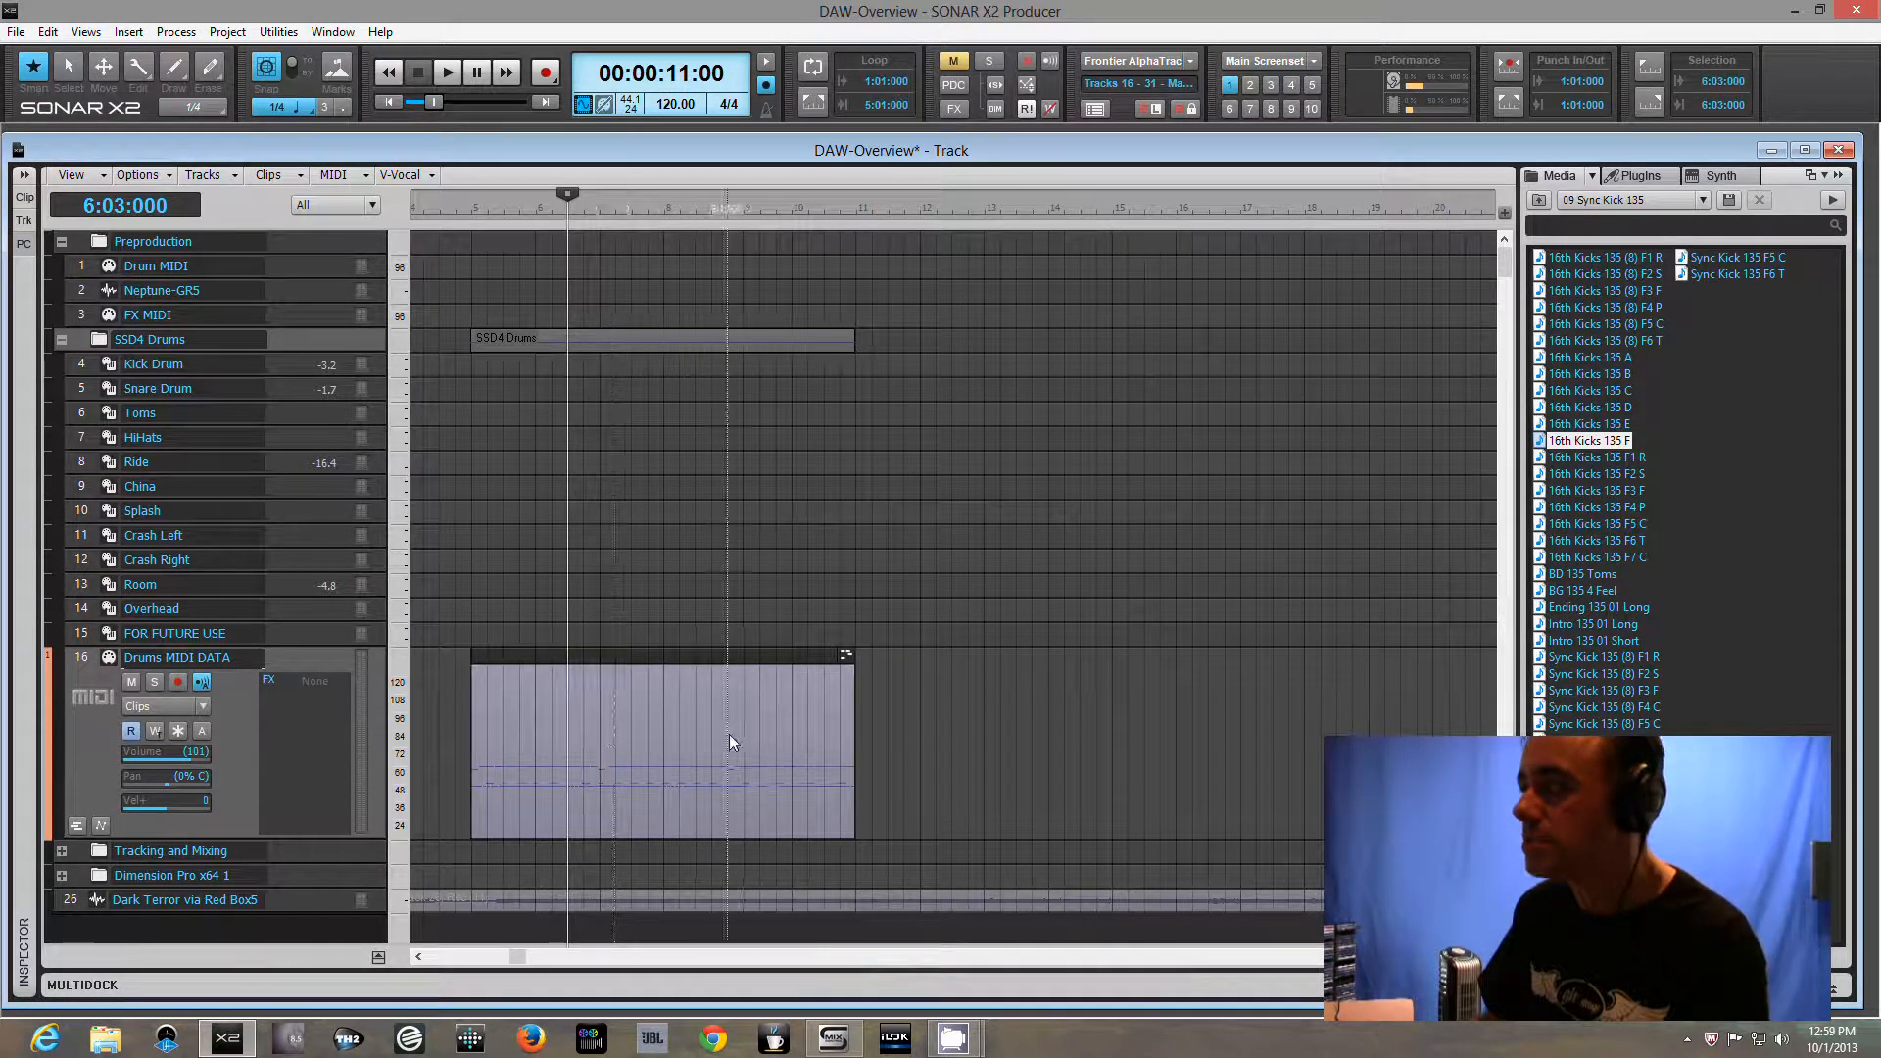
Play the bounced drum clip through from measure 5 and stop
{"action": "left_click", "coordinate": [476, 617]}
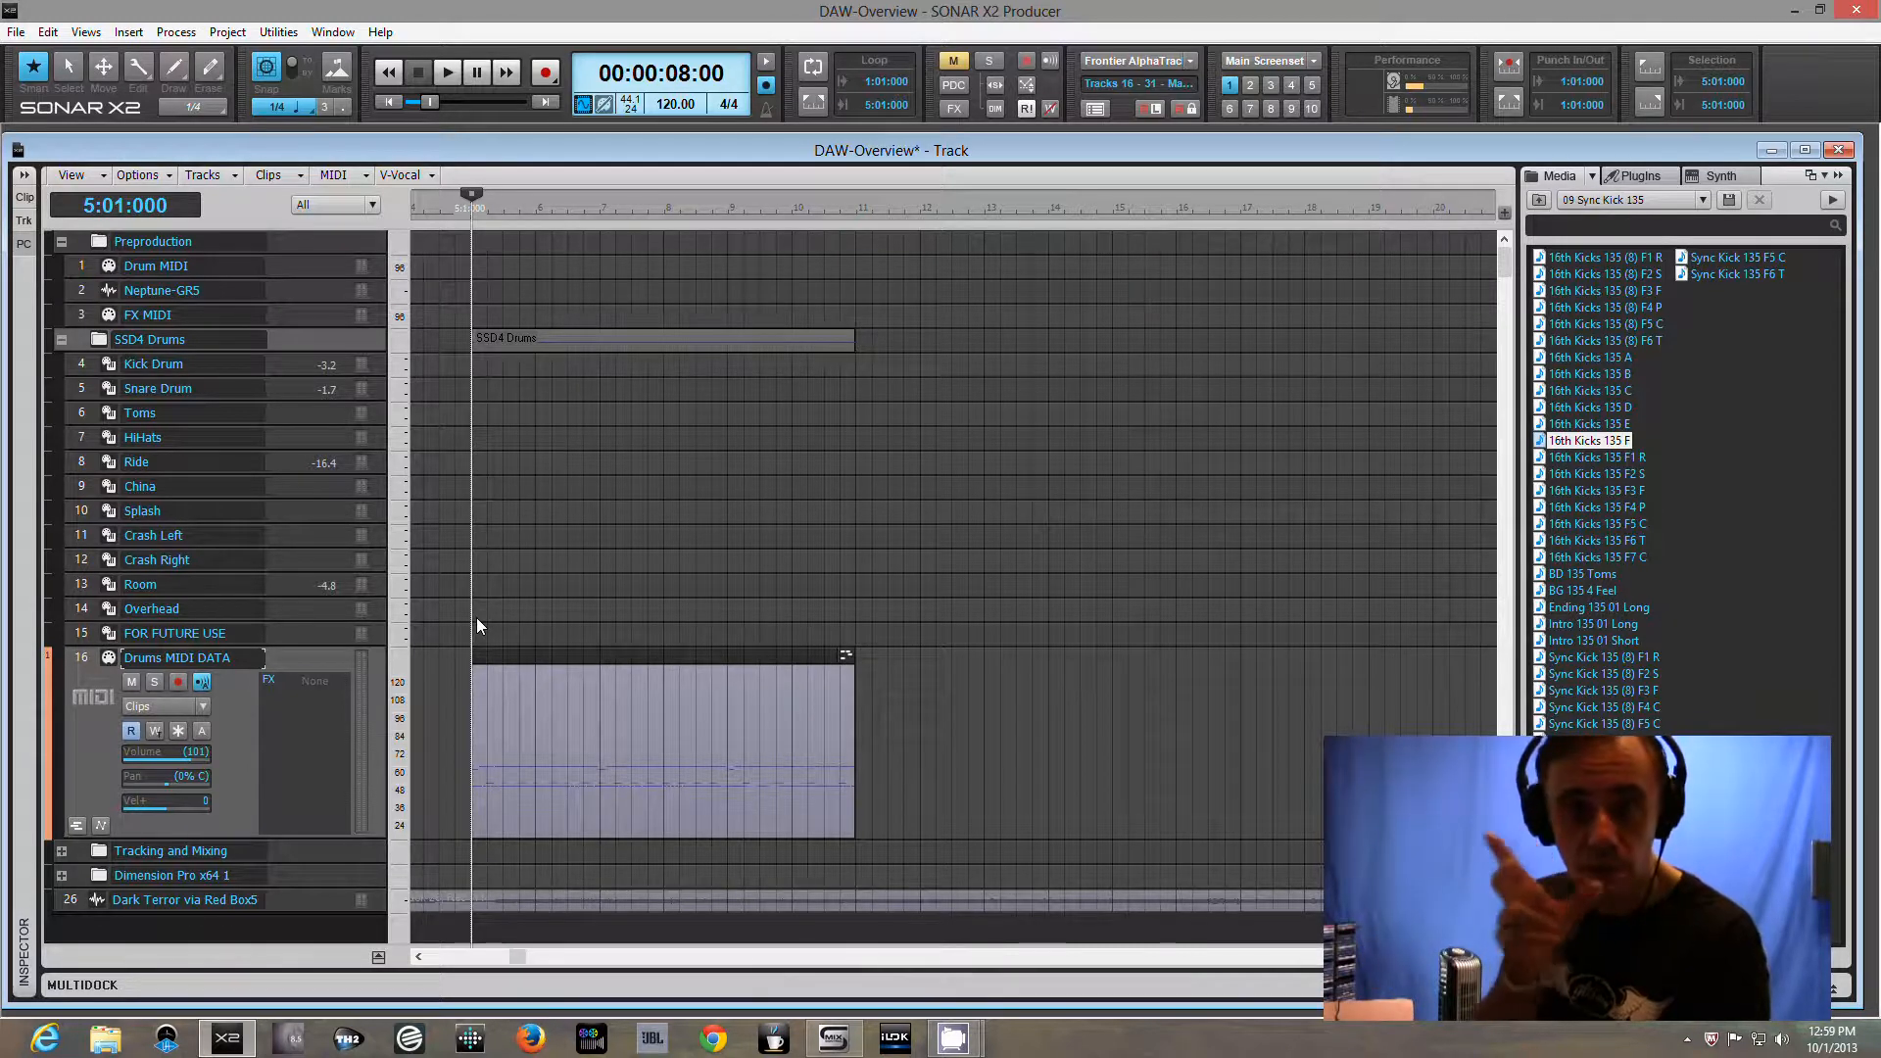
{"action": "key", "text": "space"}
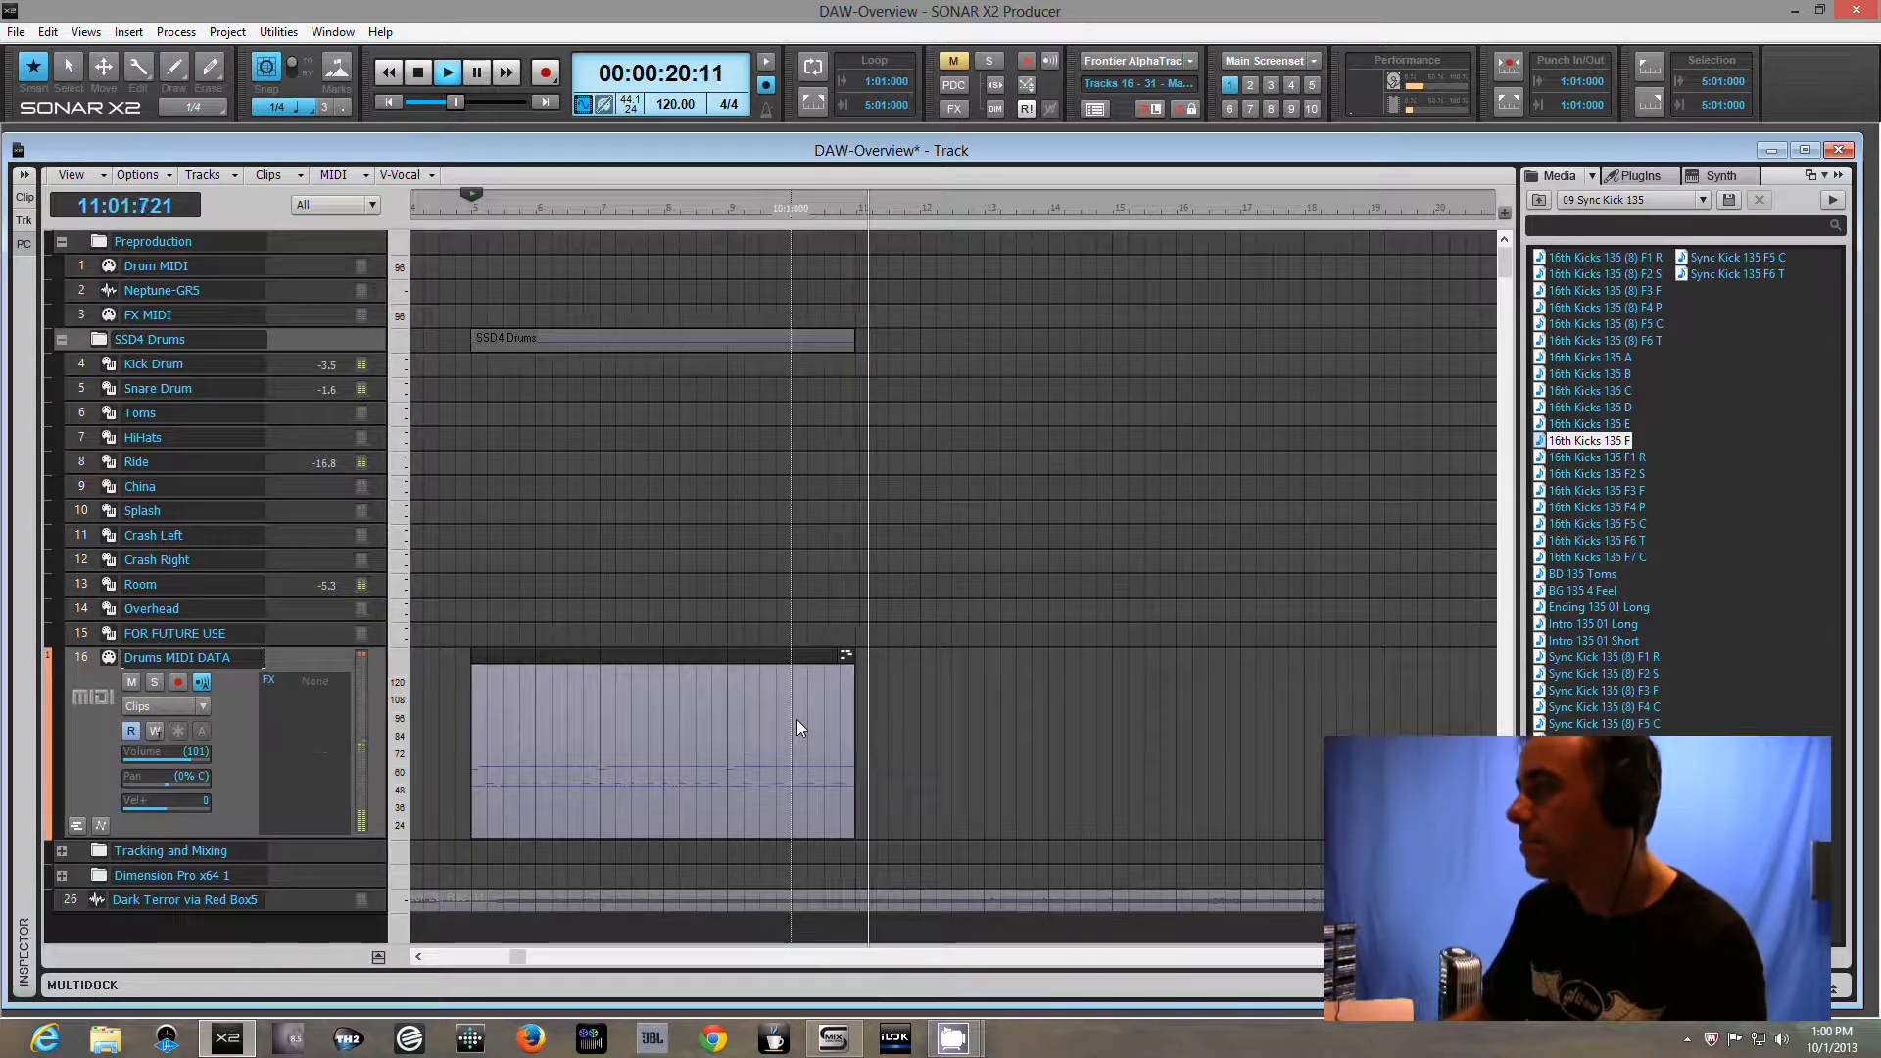
{"action": "key", "text": "space"}
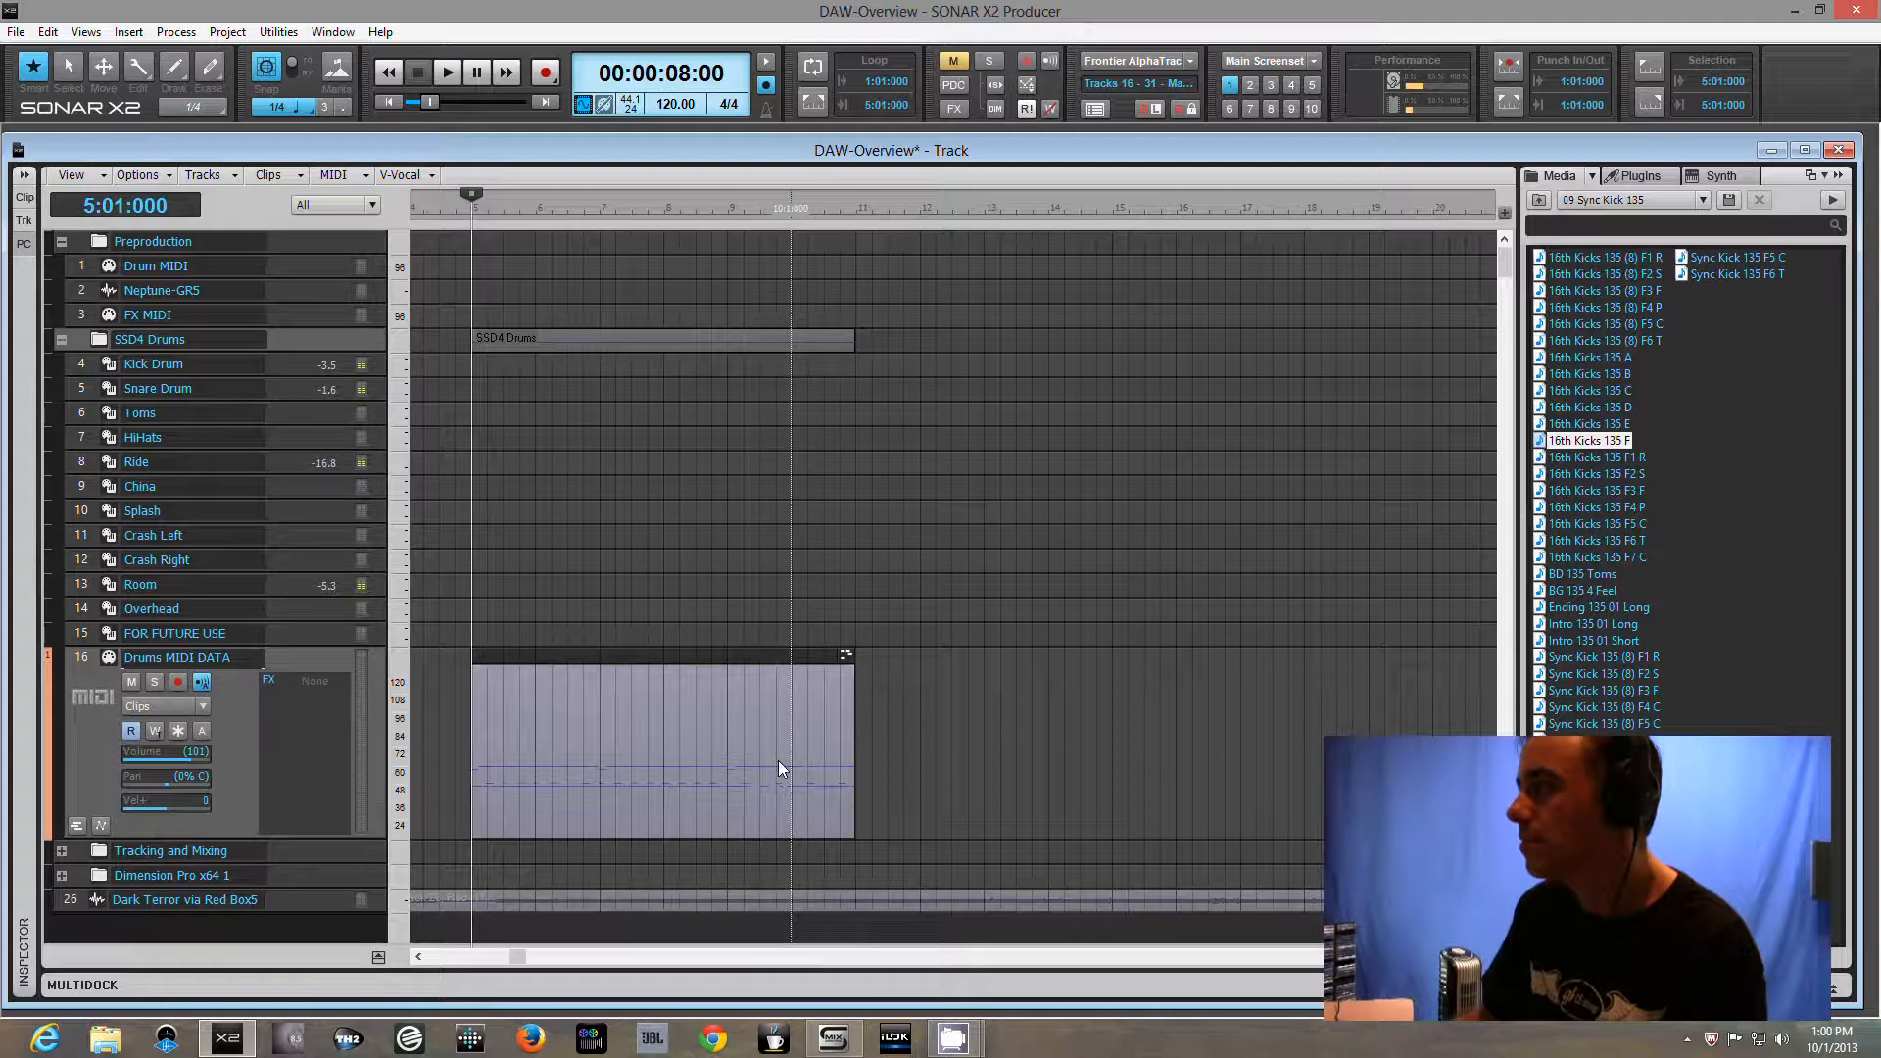
Enable Groove-Clip Looping on the bounced clip in the Drums MIDI DATA track
{"action": "left_click", "coordinate": [674, 691]}
{"action": "right_click", "coordinate": [680, 678]}
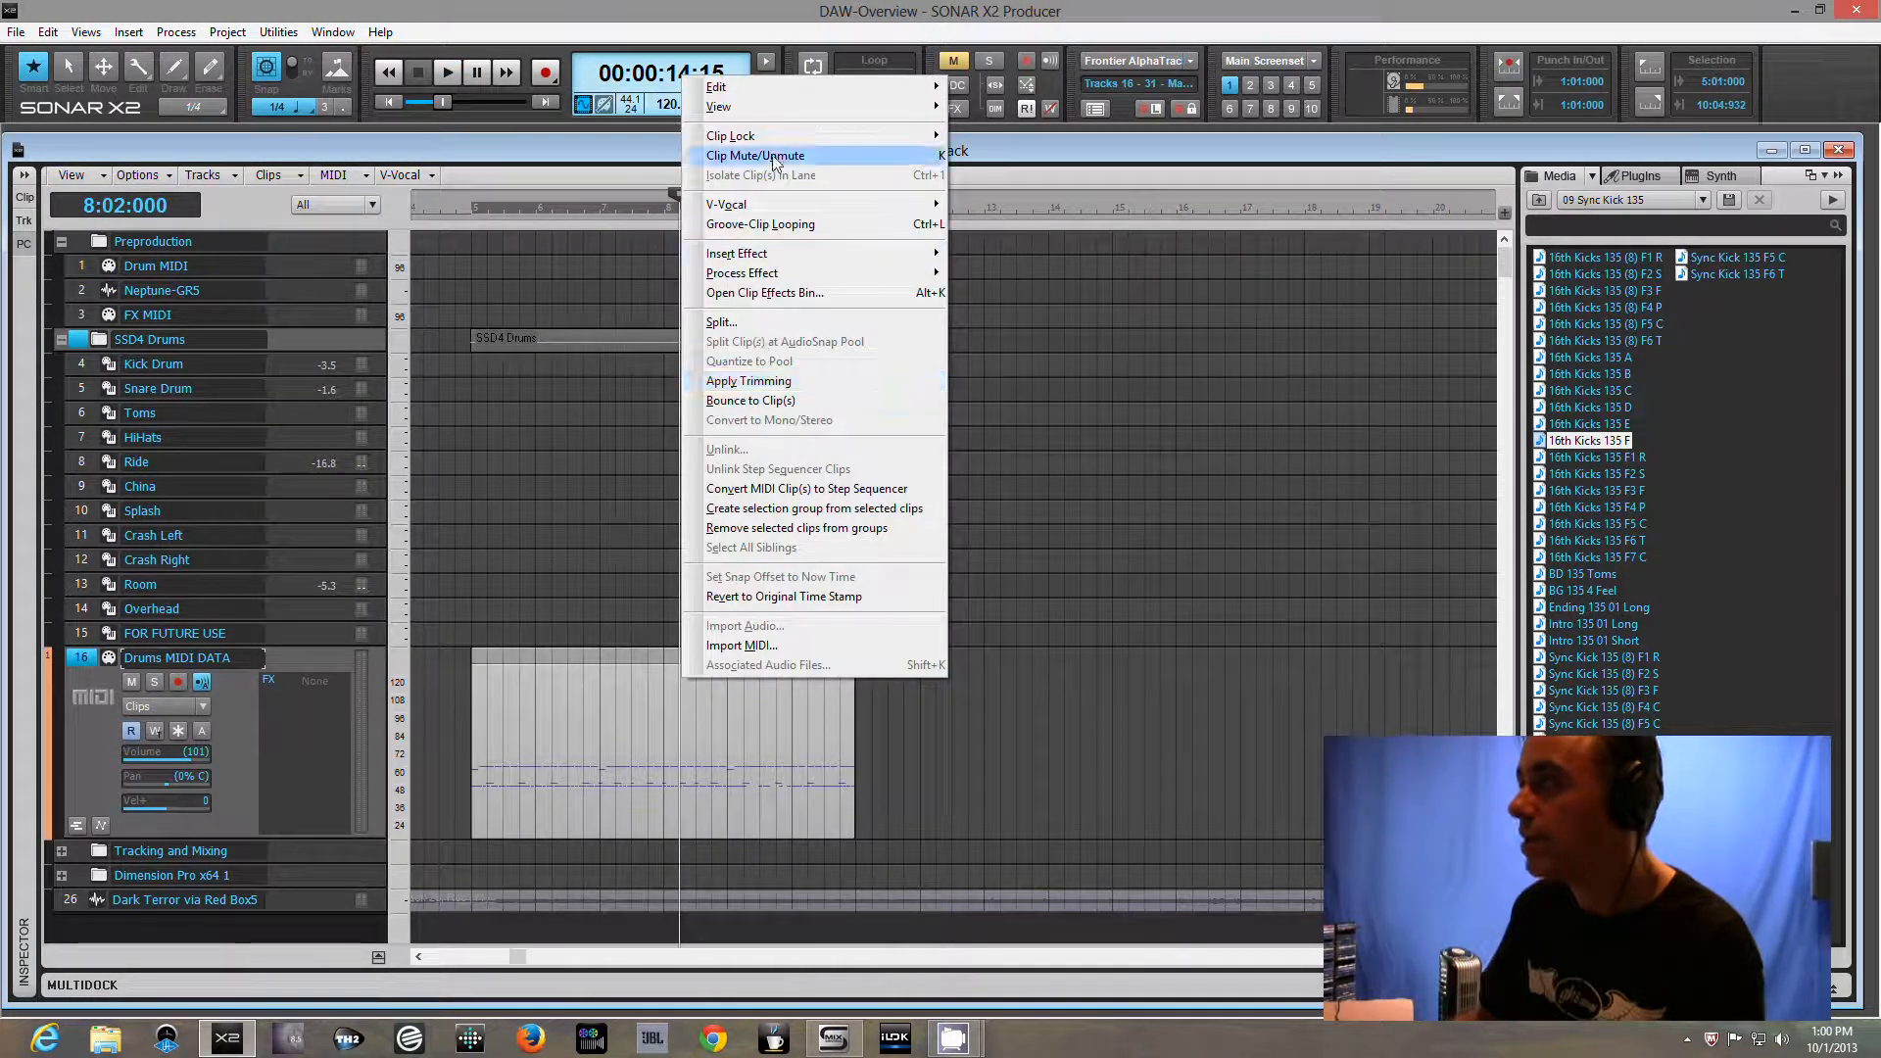
{"action": "left_click", "coordinate": [772, 225]}
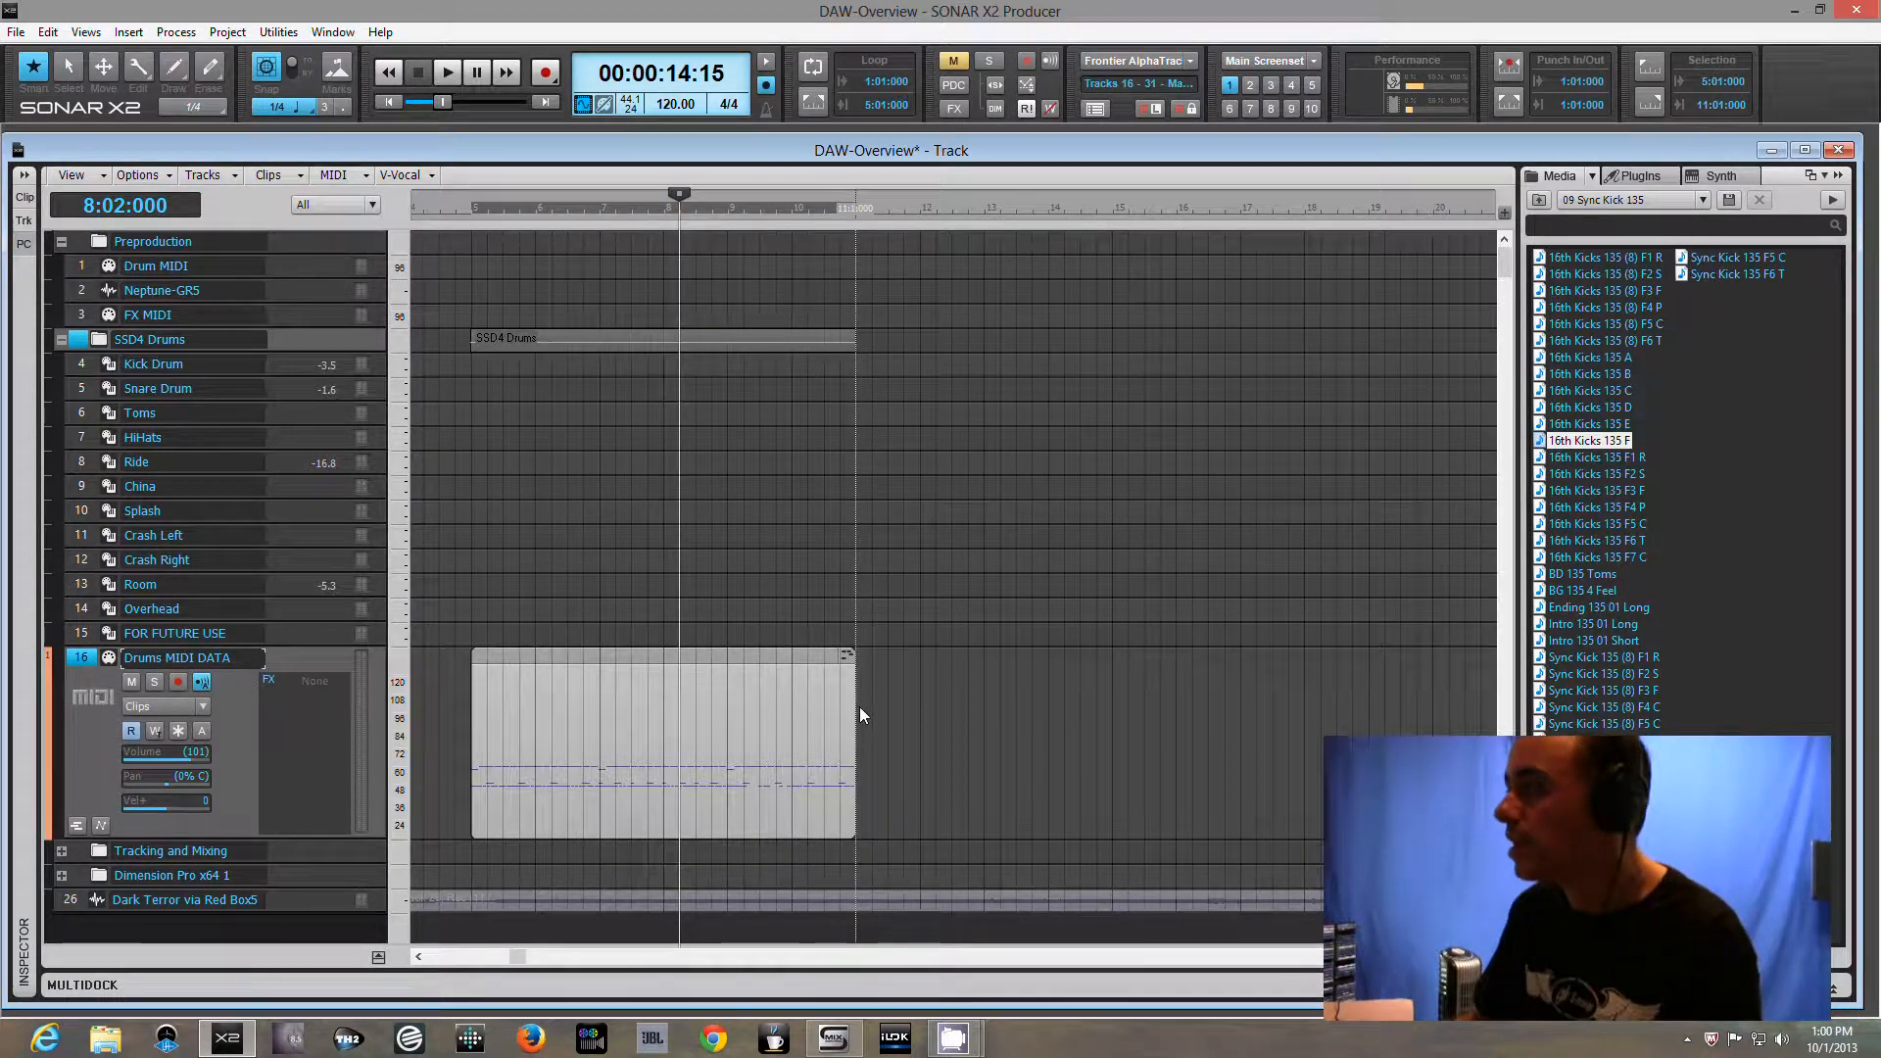
Extend the looped drum clip to measure 22 and play across its first repeat
{"action": "left_click_drag", "start_coordinate": [854, 708], "coordinate": [1401, 698]}
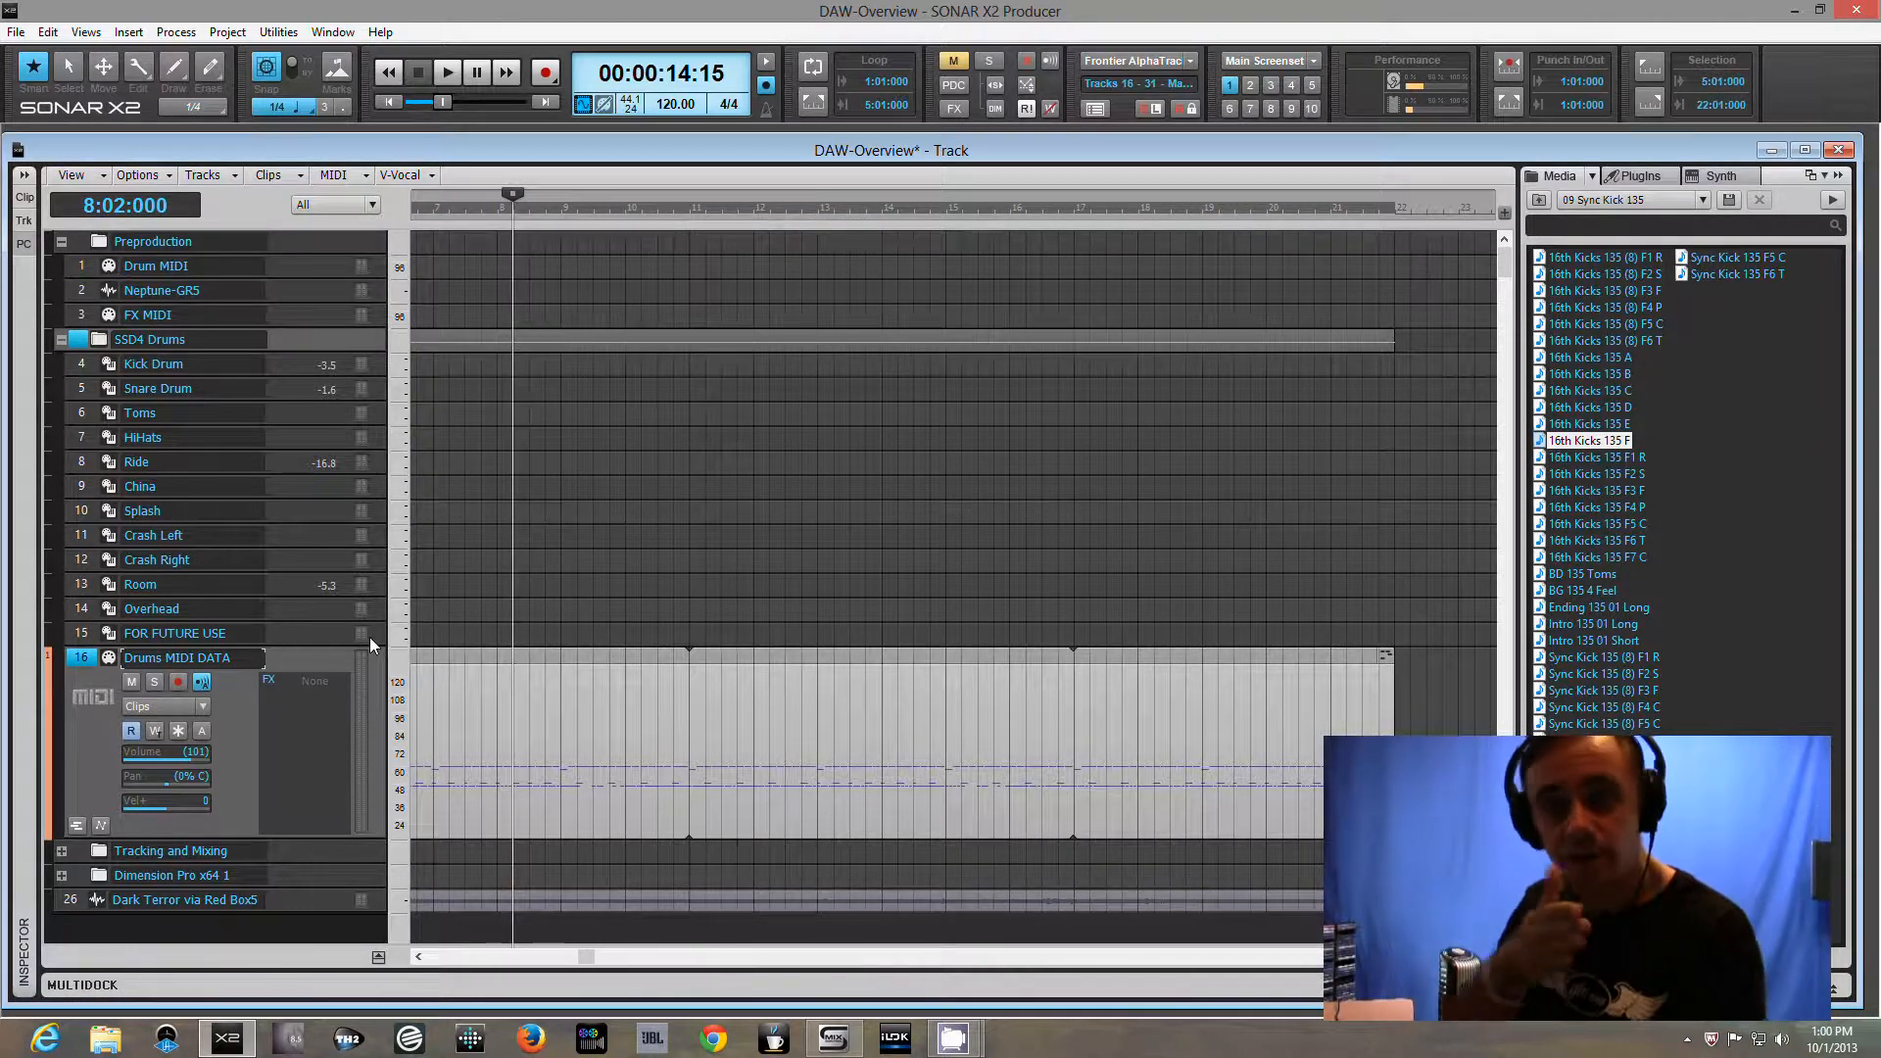
{"action": "key", "text": "space"}
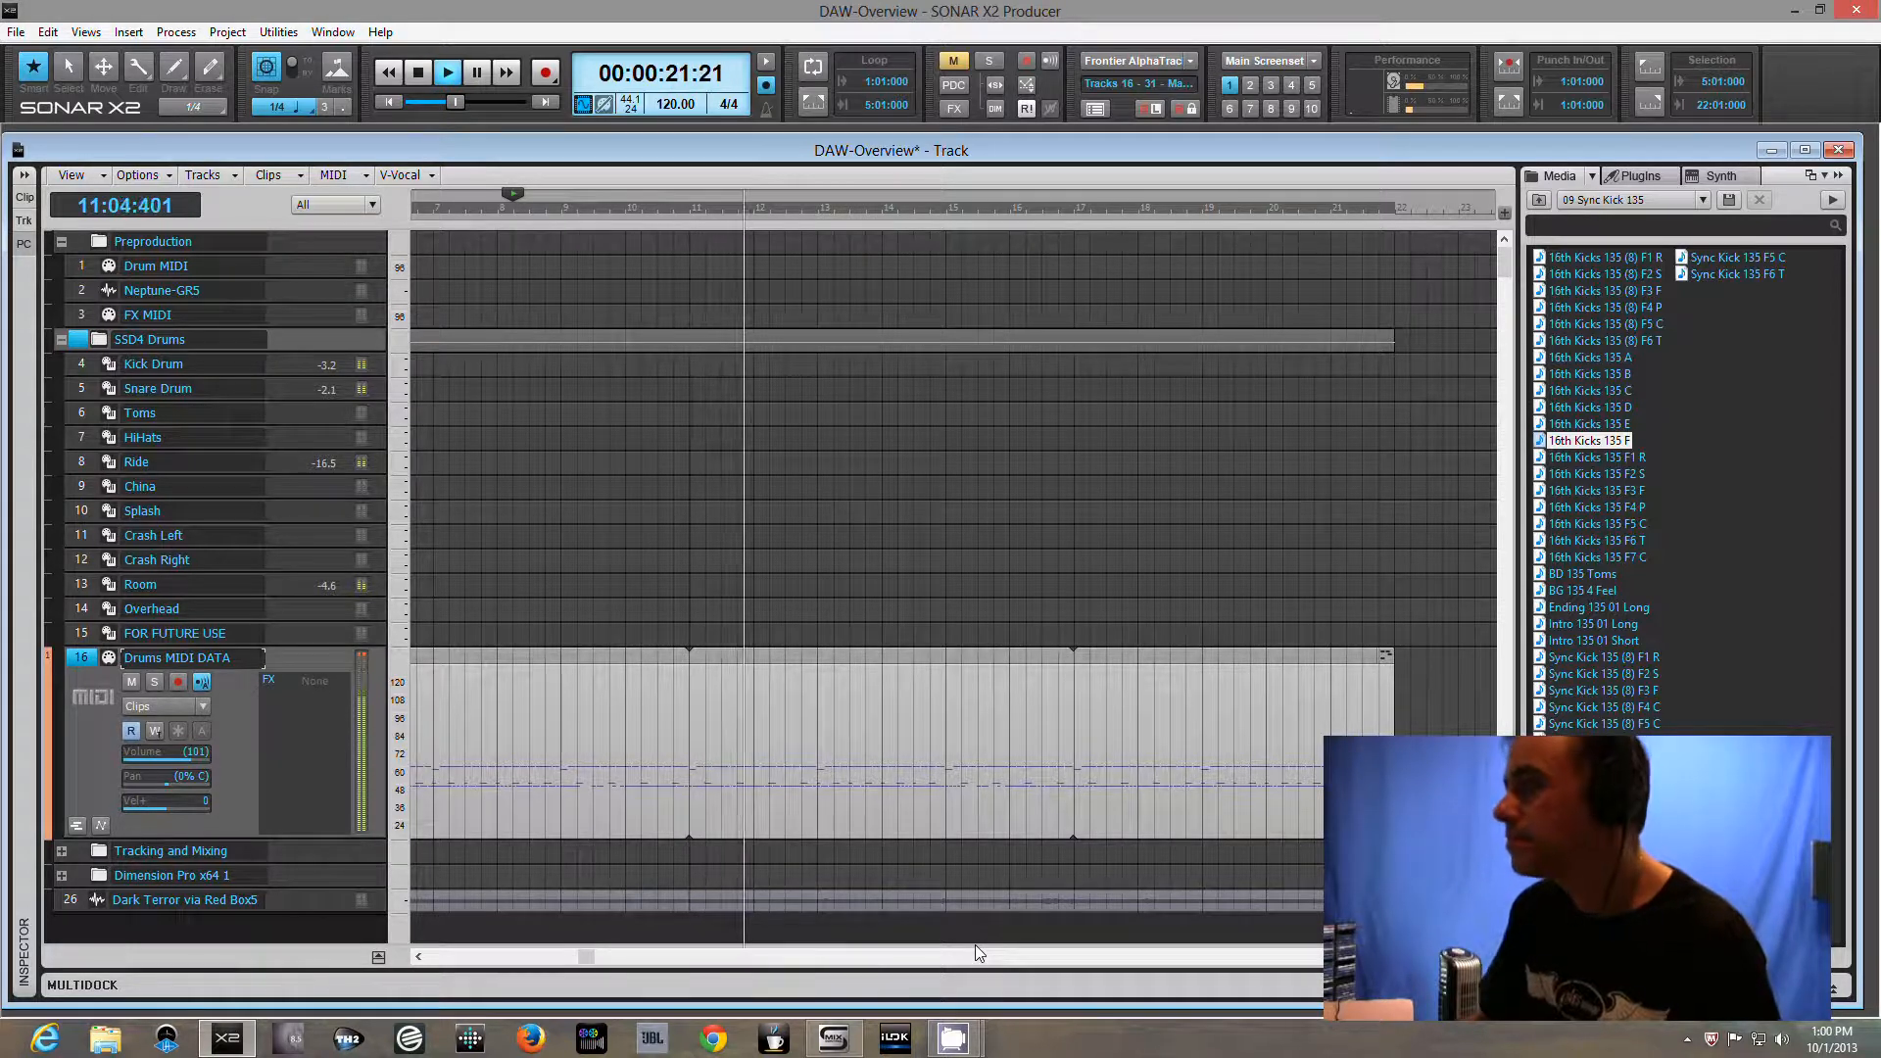
{"action": "key", "text": "space"}
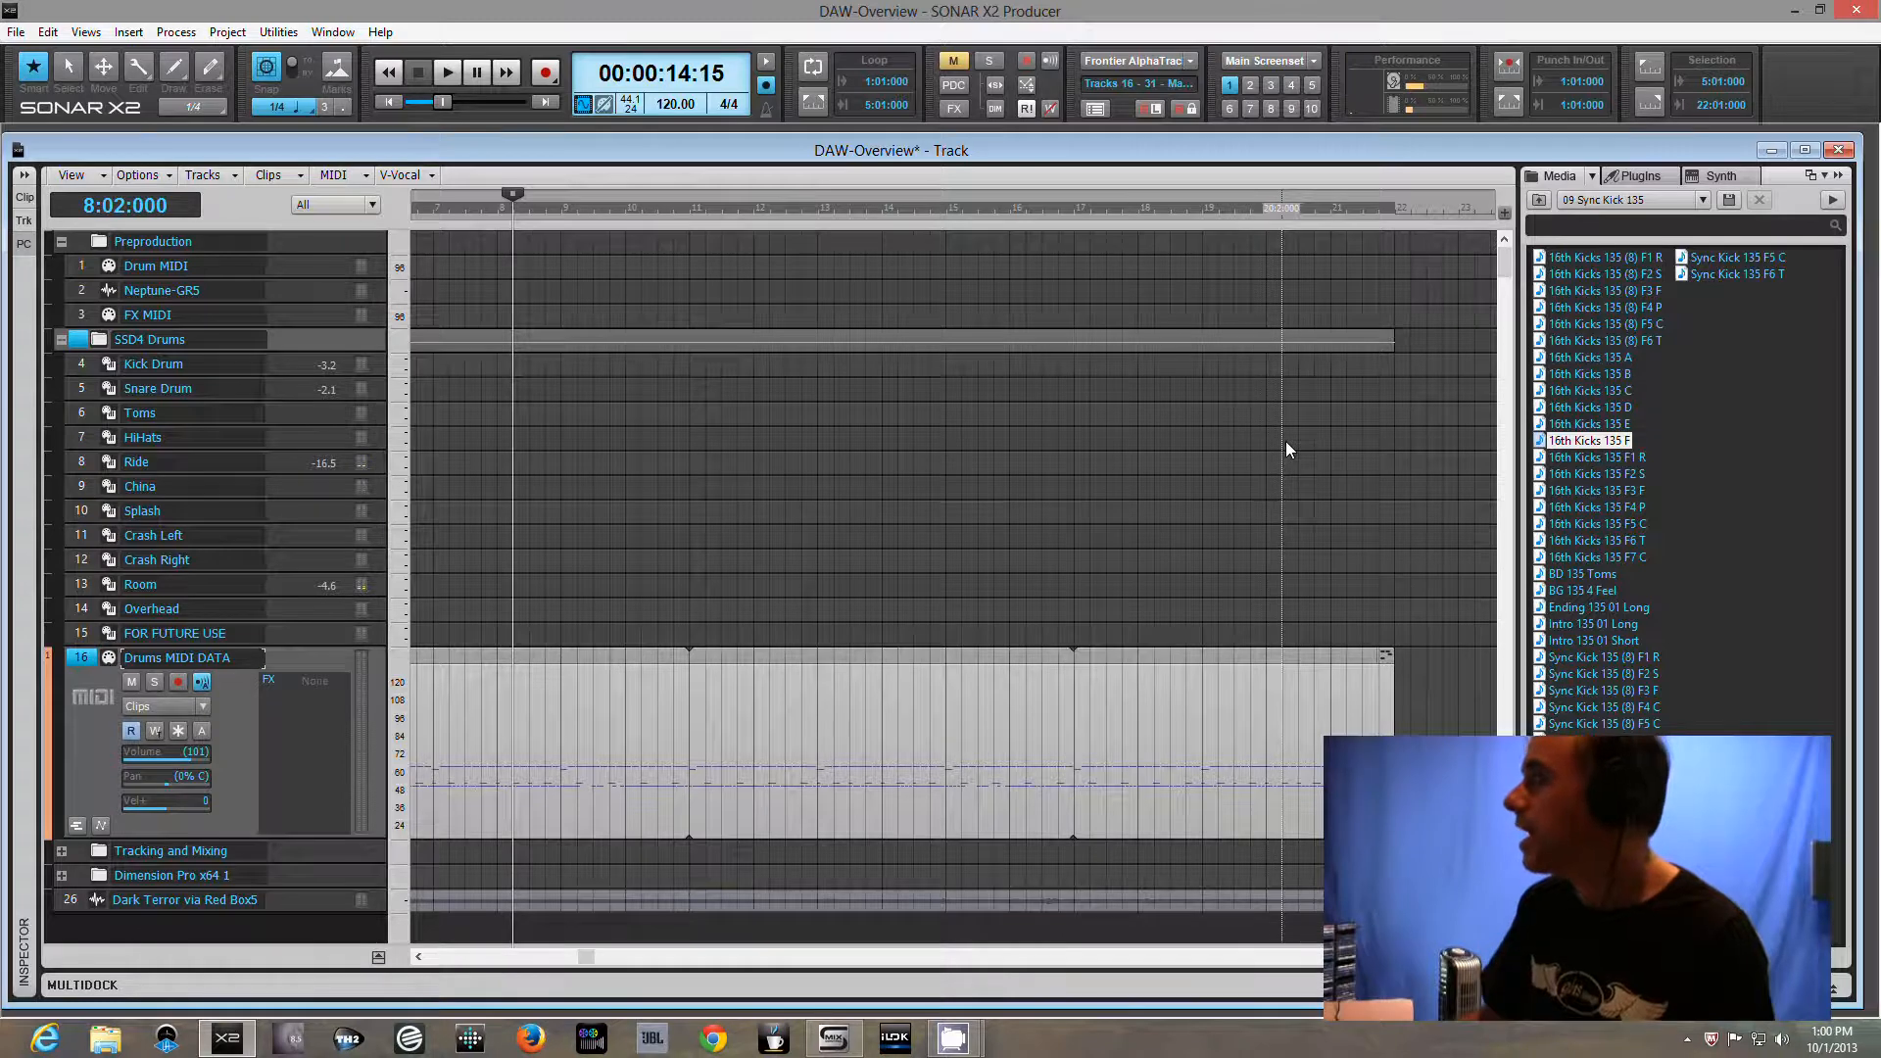
Browse back to MIDI DRUM LIBRARY and open ODDGROOVES_SHREDDER_PACK_SLATE to its ODDGRSPS tempo folders
{"action": "left_click", "coordinate": [1540, 200]}
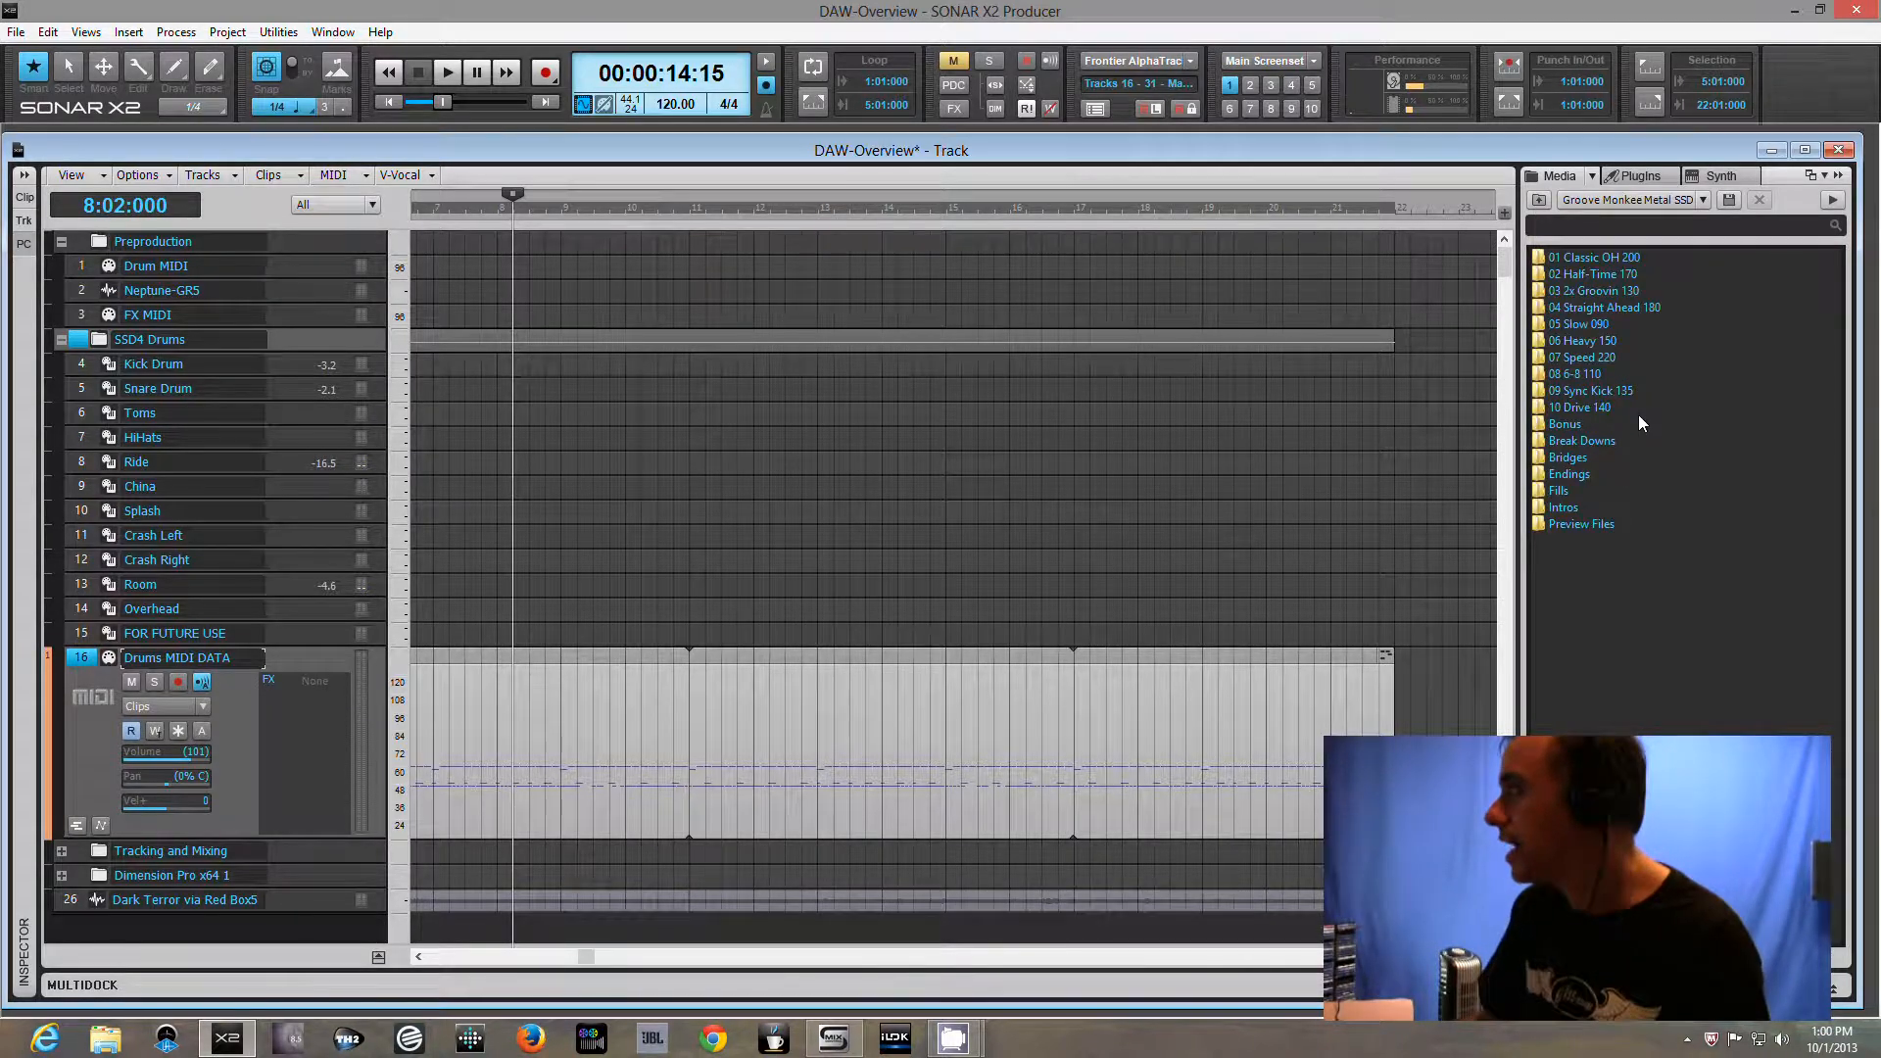
{"action": "left_click", "coordinate": [1538, 201]}
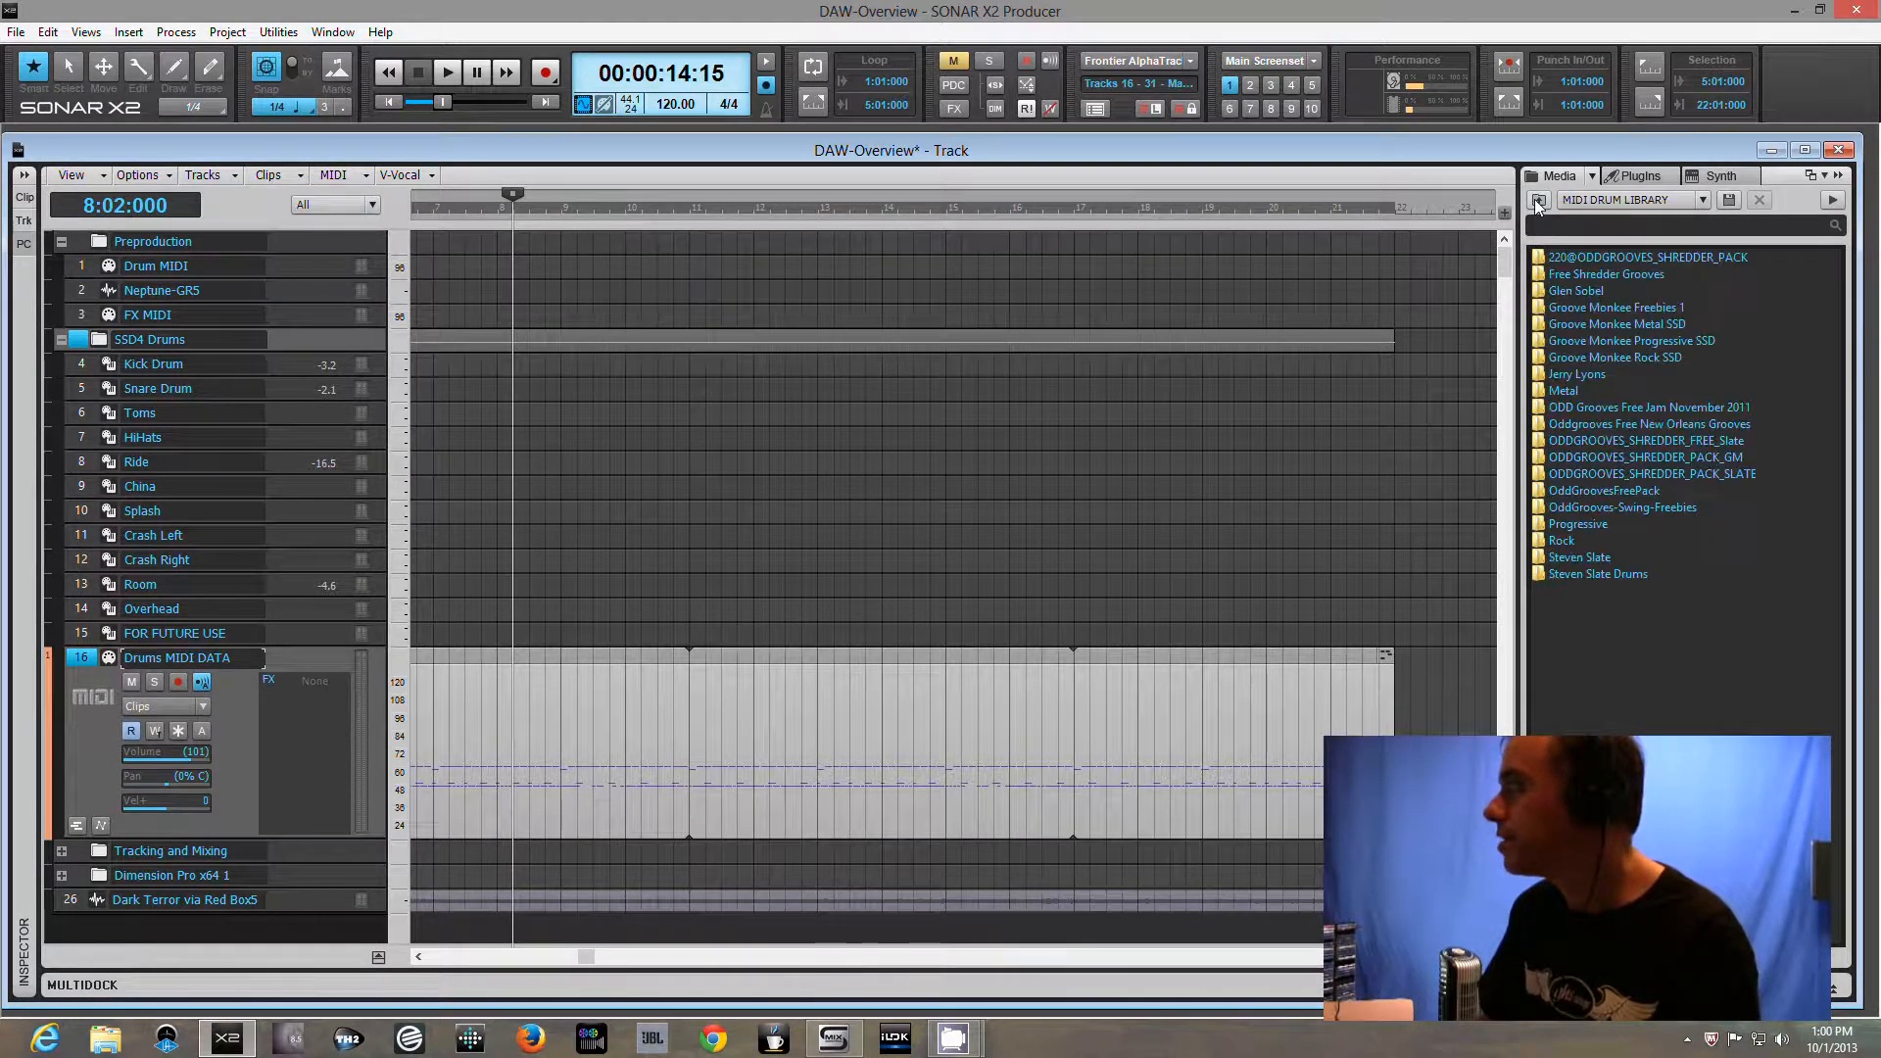
{"action": "left_click", "coordinate": [1654, 341]}
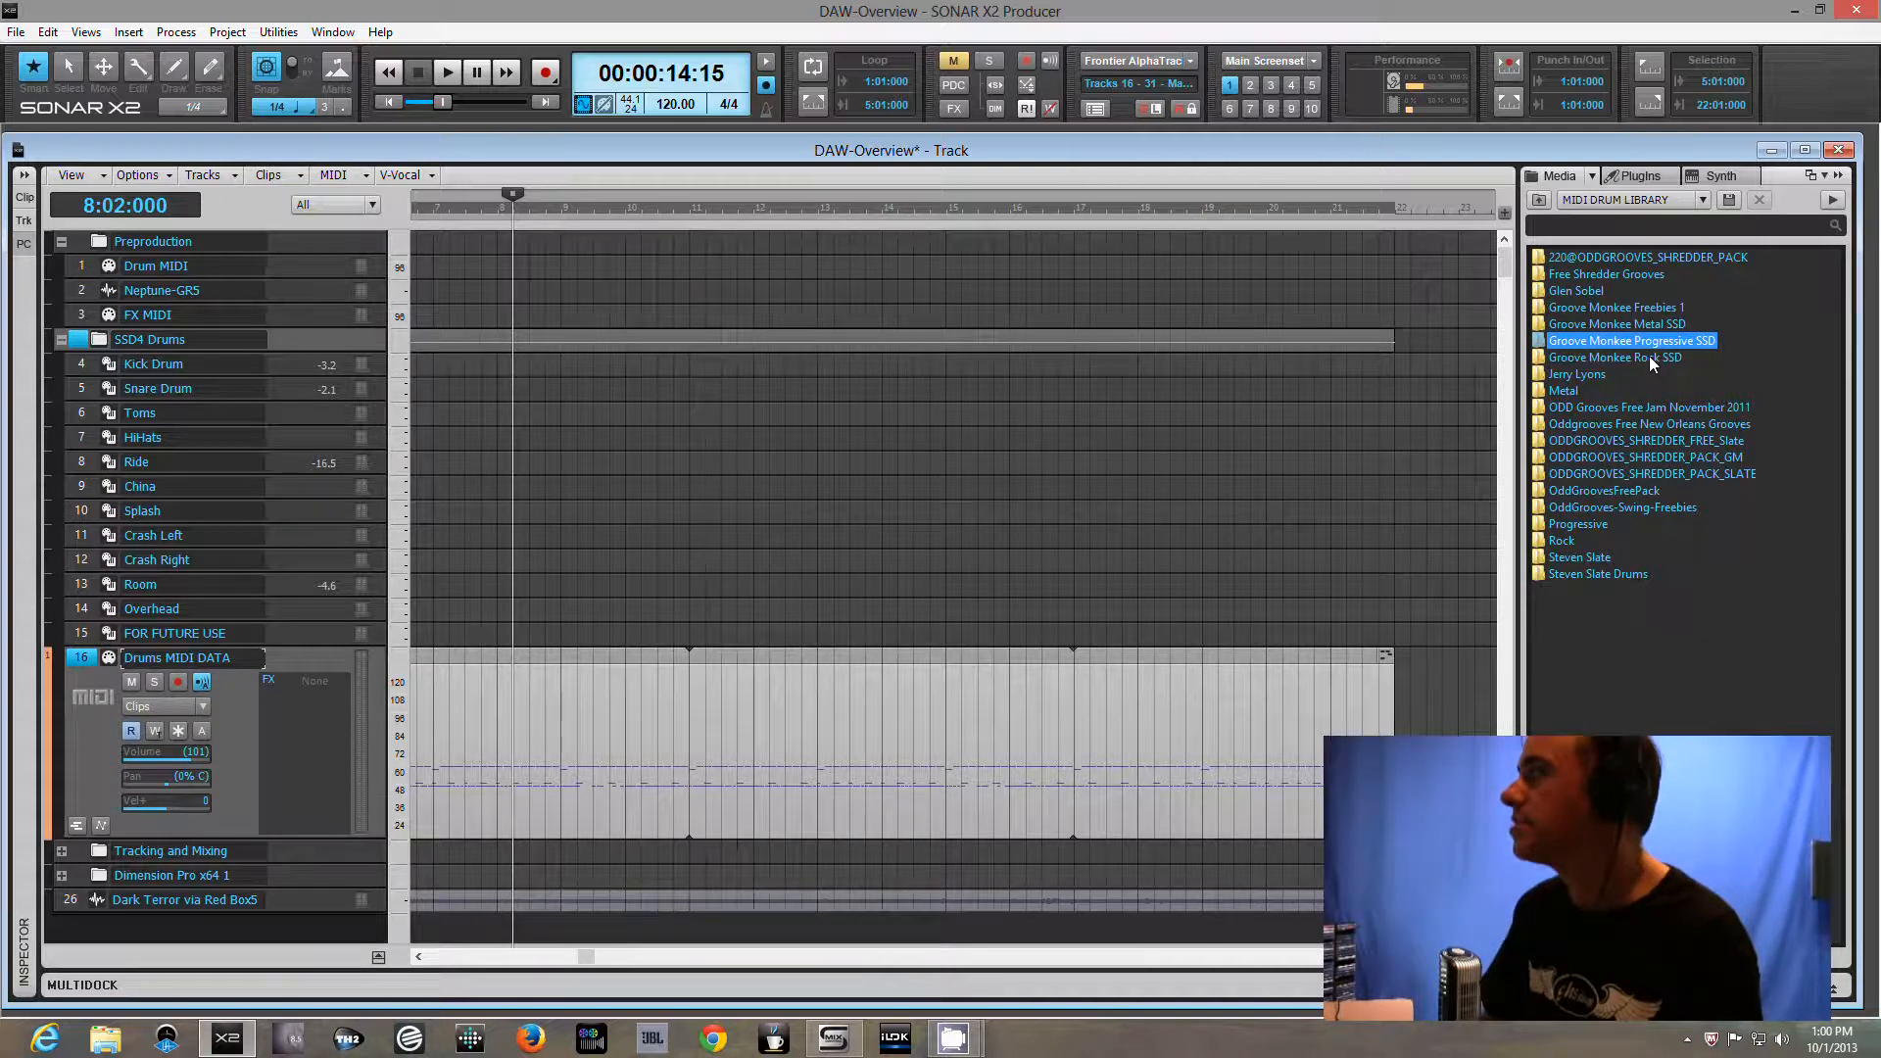
{"action": "left_click", "coordinate": [1649, 358]}
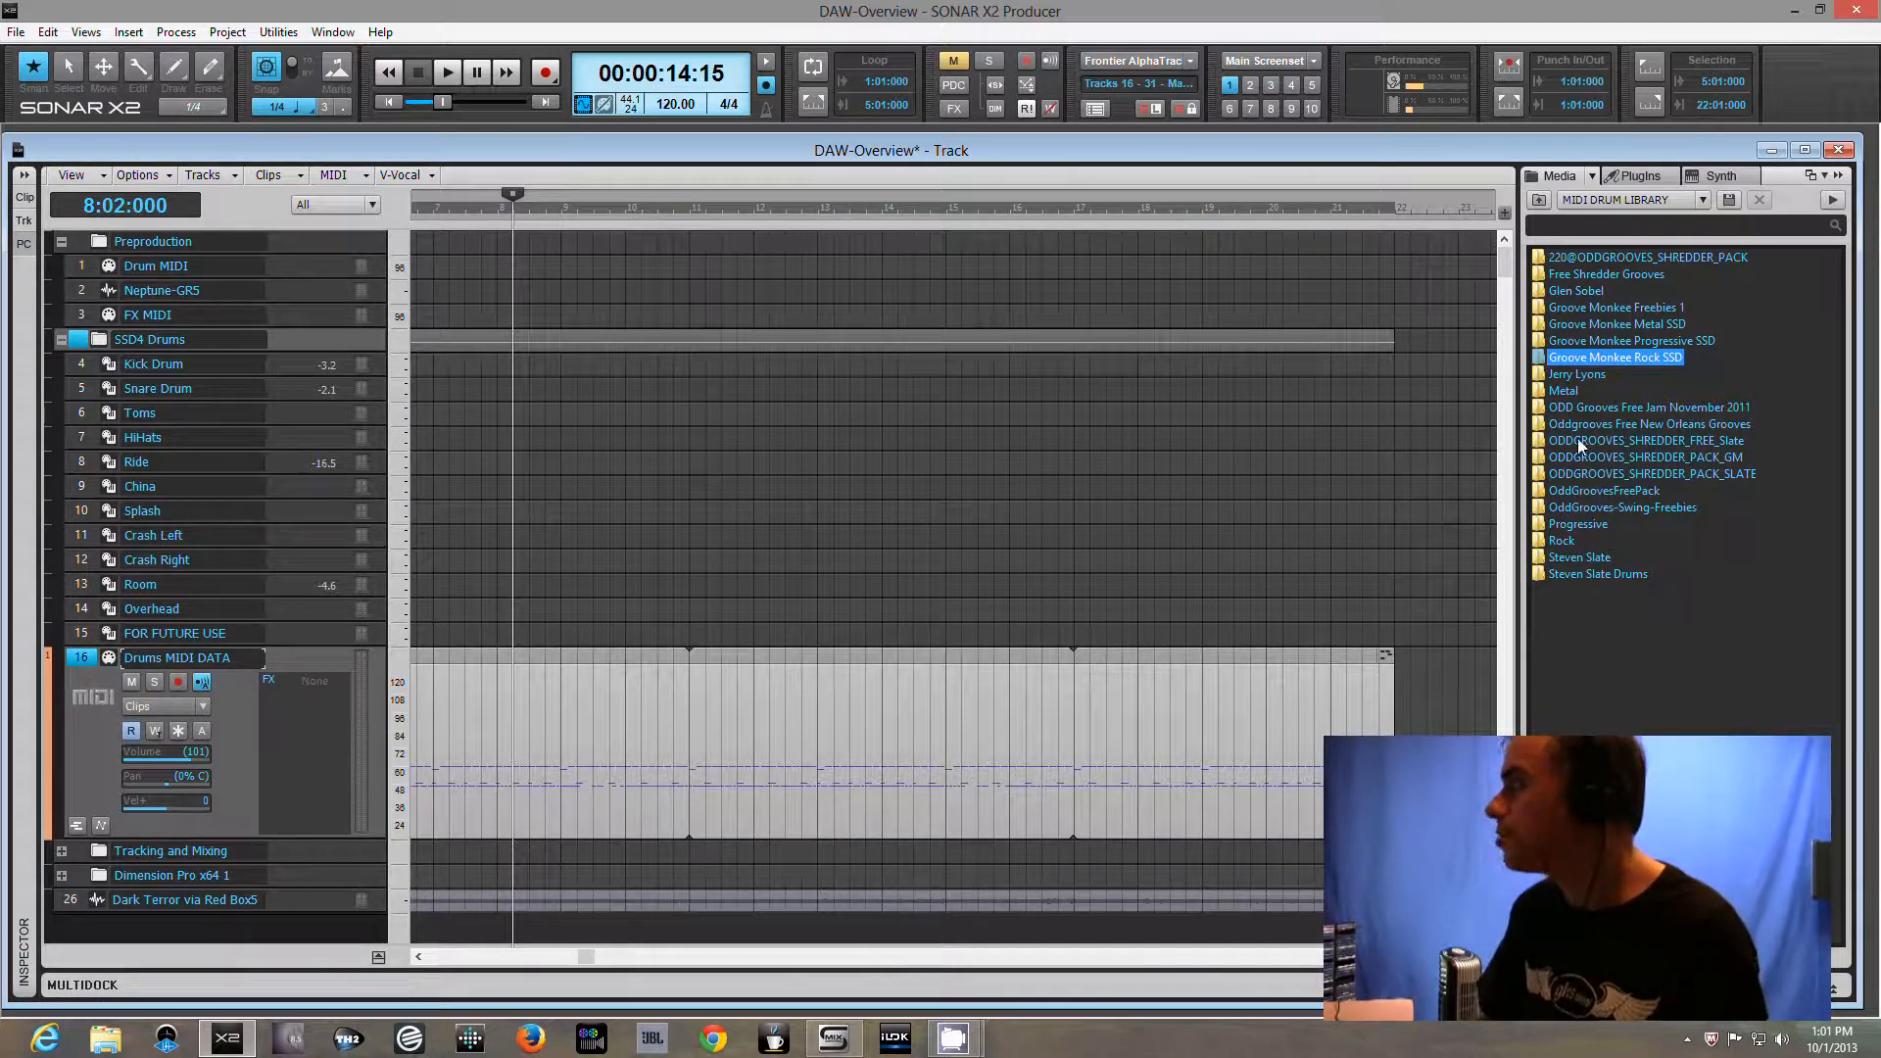
{"action": "double_click", "coordinate": [1619, 476]}
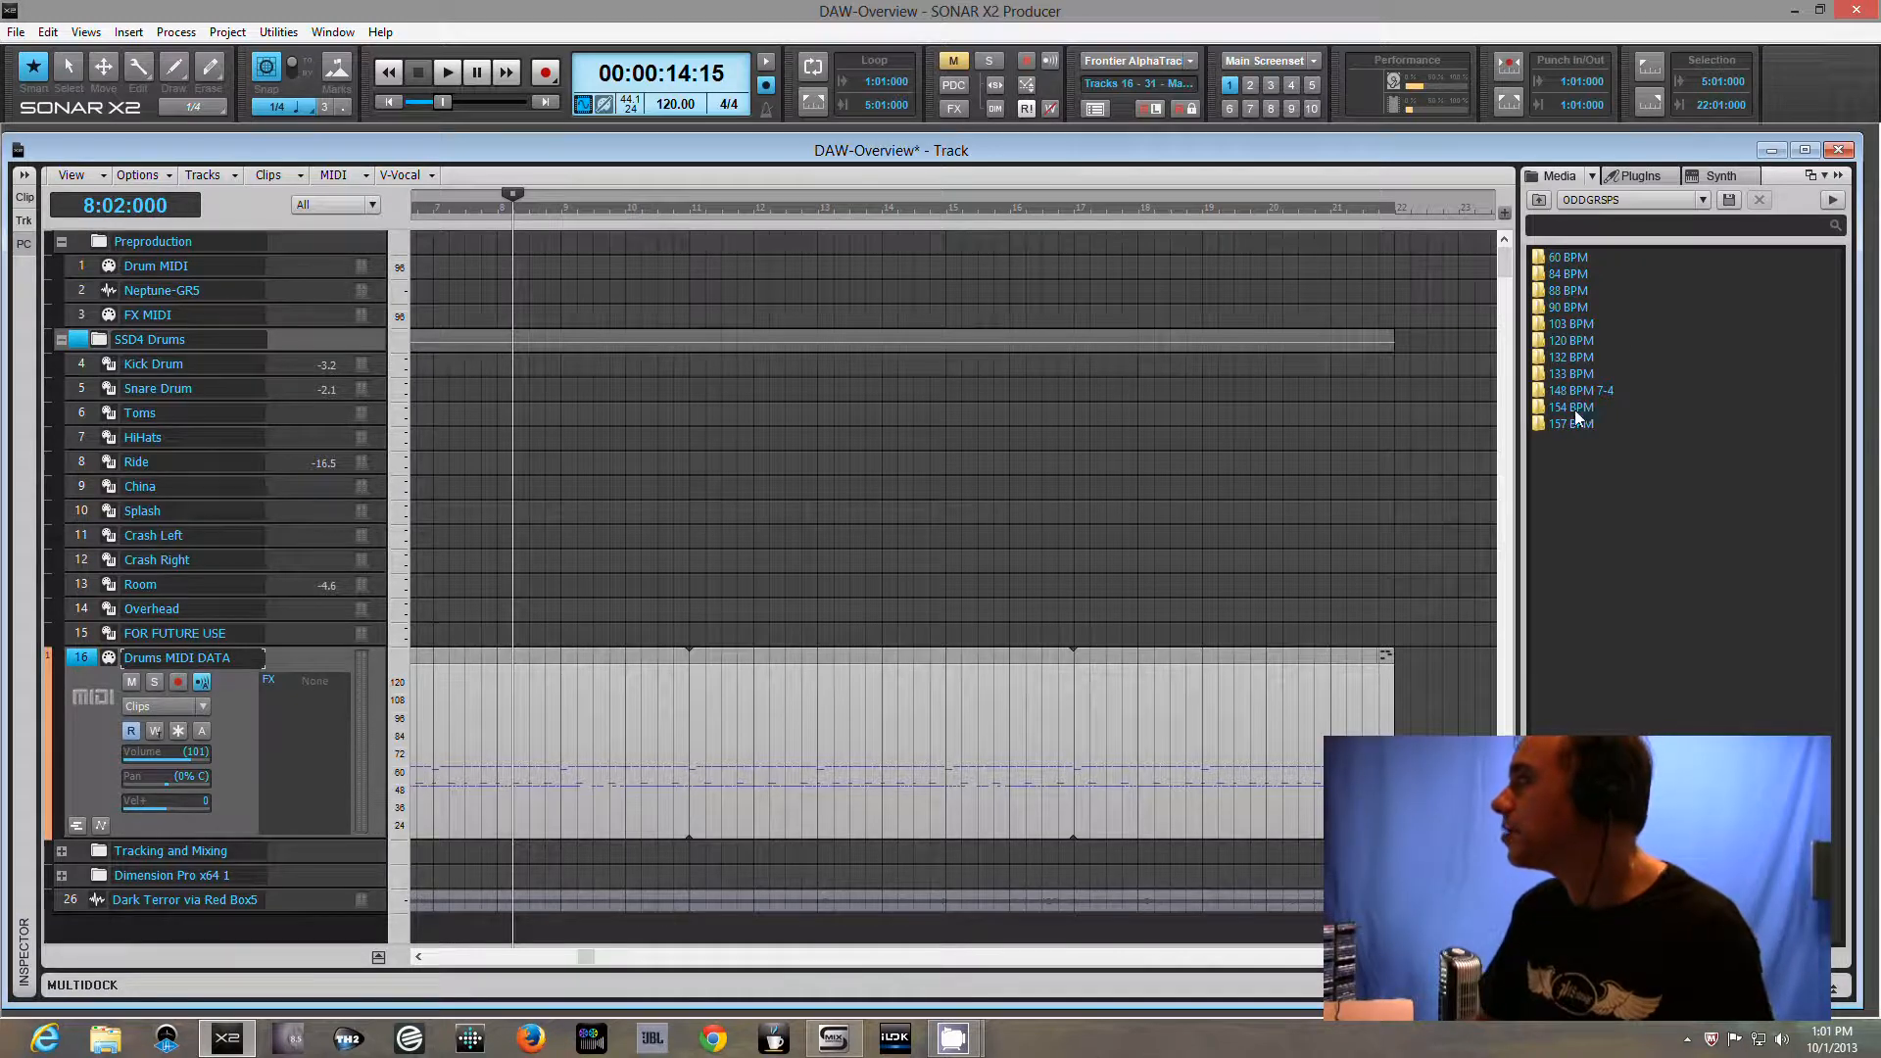
Delete the looped clip from the Drums MIDI DATA track and return to the project start
{"action": "left_click", "coordinate": [1348, 676]}
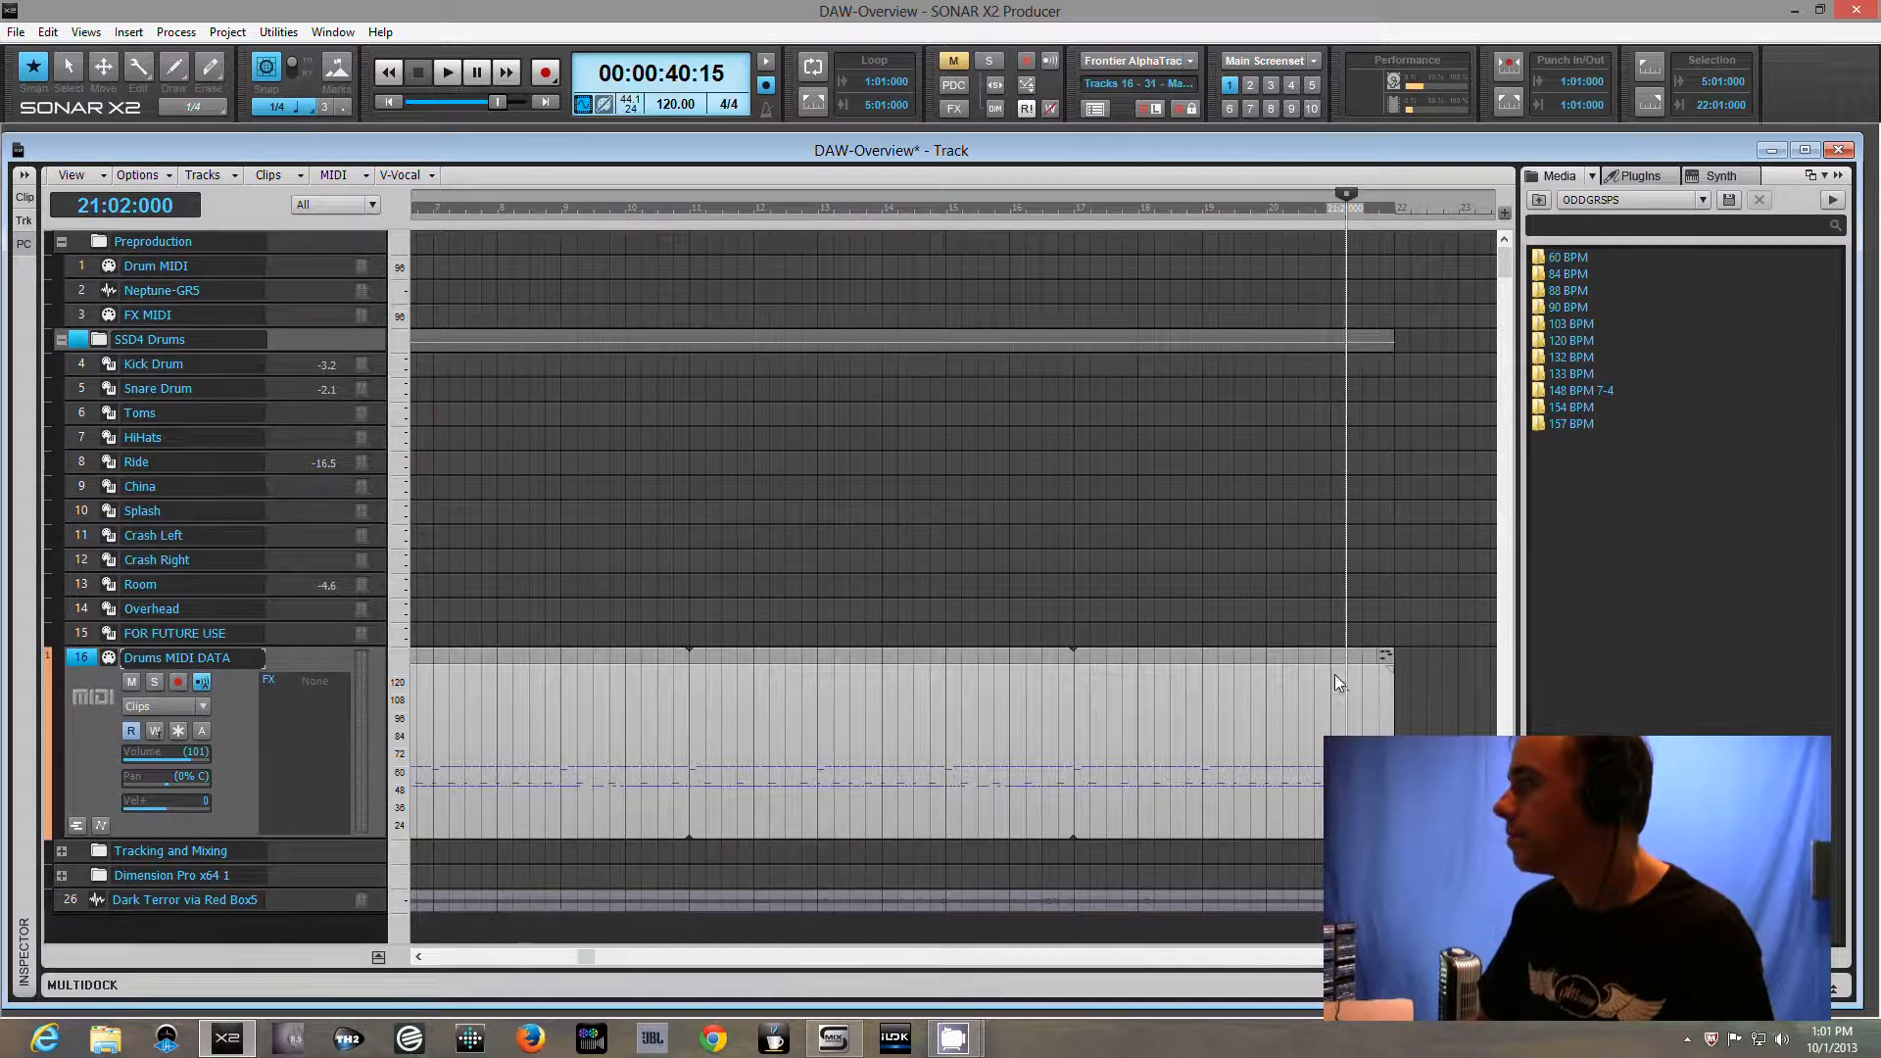
{"action": "key", "text": "Delete"}
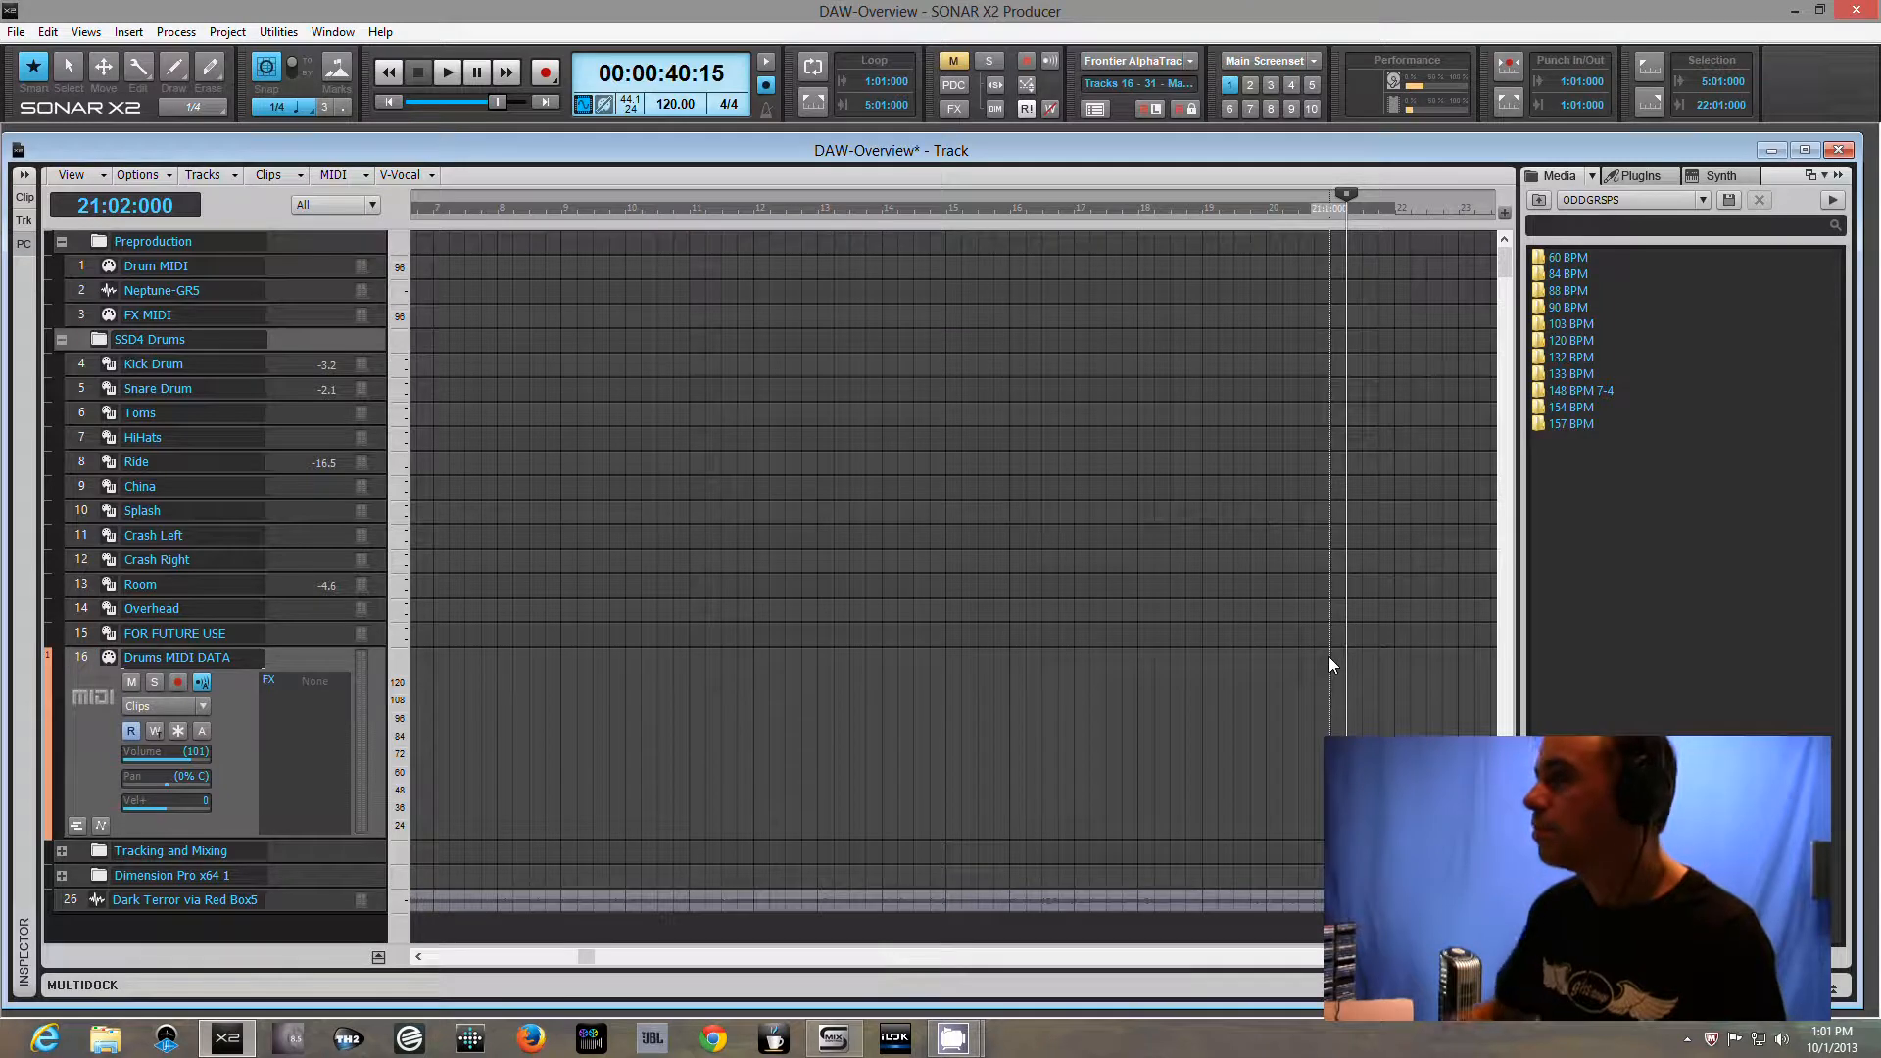
{"action": "left_click", "coordinate": [392, 98]}
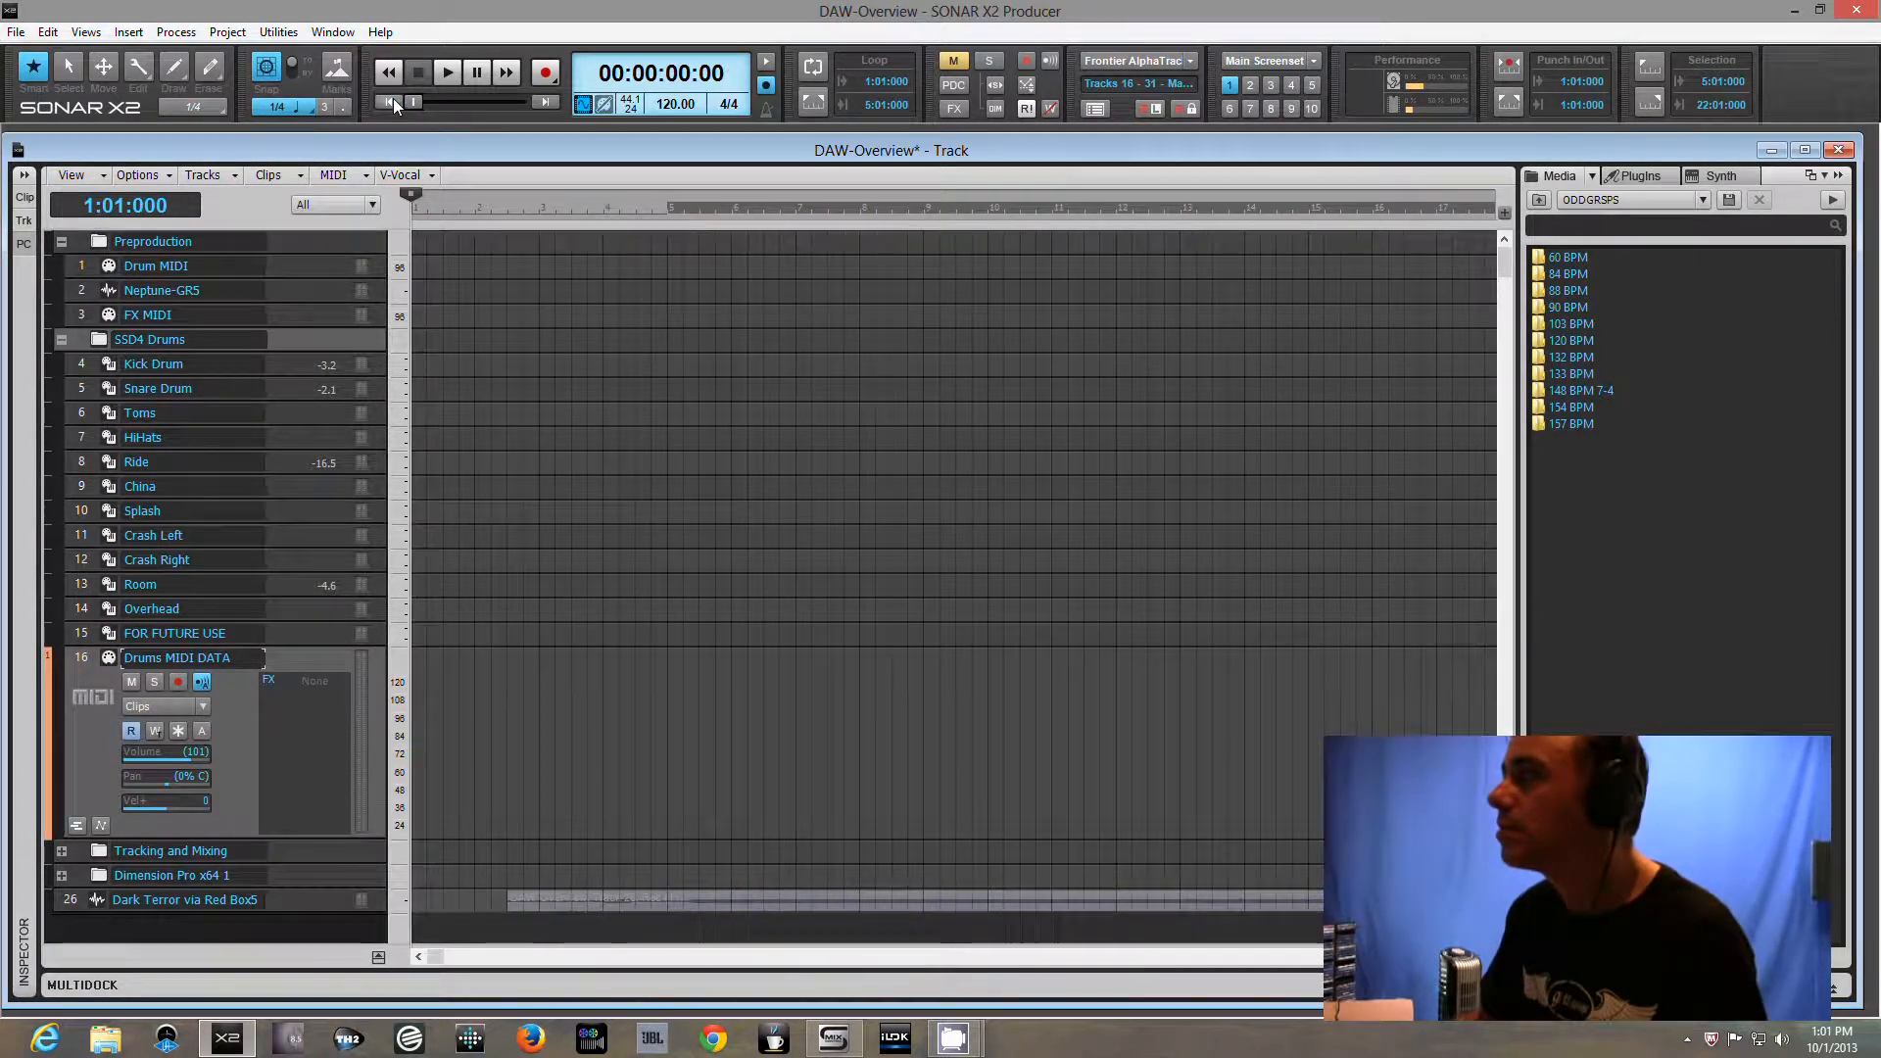
Look into the 120 BPM and 148 BPM 7-4 groove folders, returning to ODDGRSPS each time, and open the 133 BPM folder
{"action": "left_click", "coordinate": [1573, 343]}
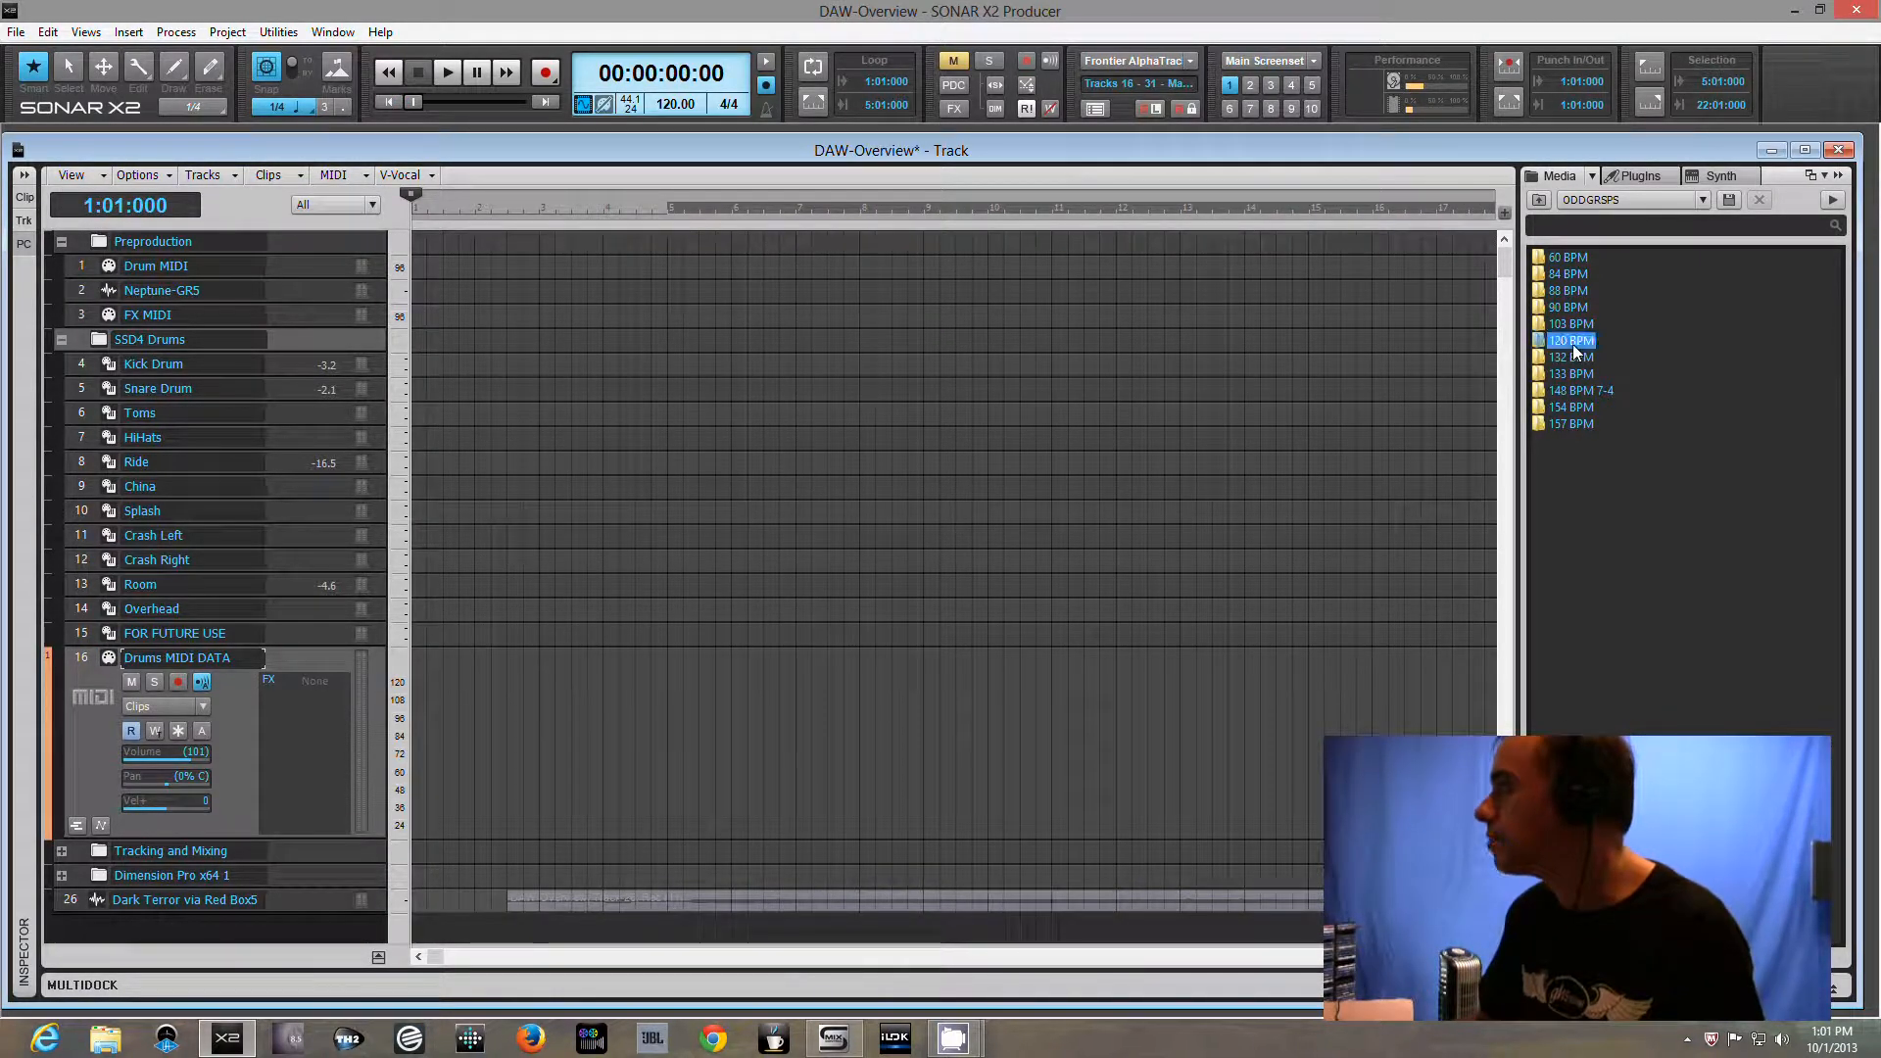
{"action": "double_click", "coordinate": [1573, 345]}
{"action": "left_click", "coordinate": [1537, 199]}
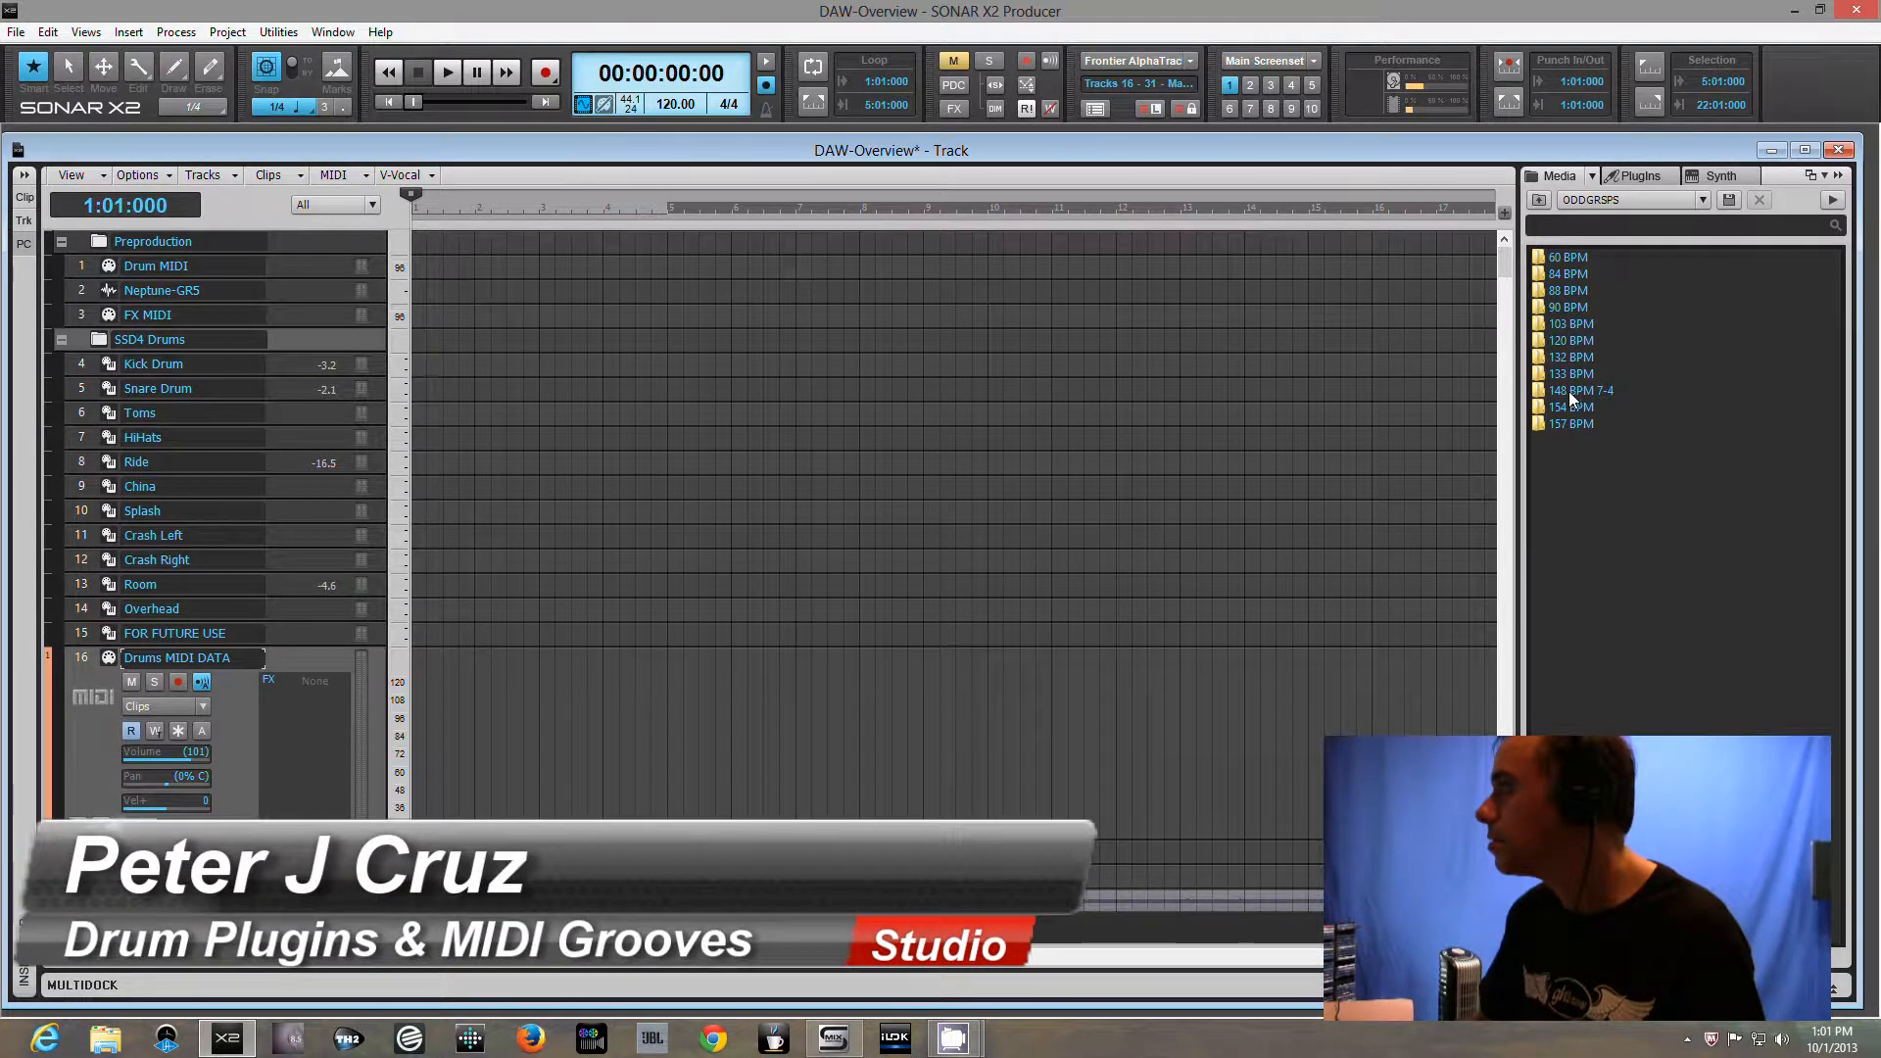
{"action": "double_click", "coordinate": [1568, 391]}
{"action": "left_click", "coordinate": [1538, 199]}
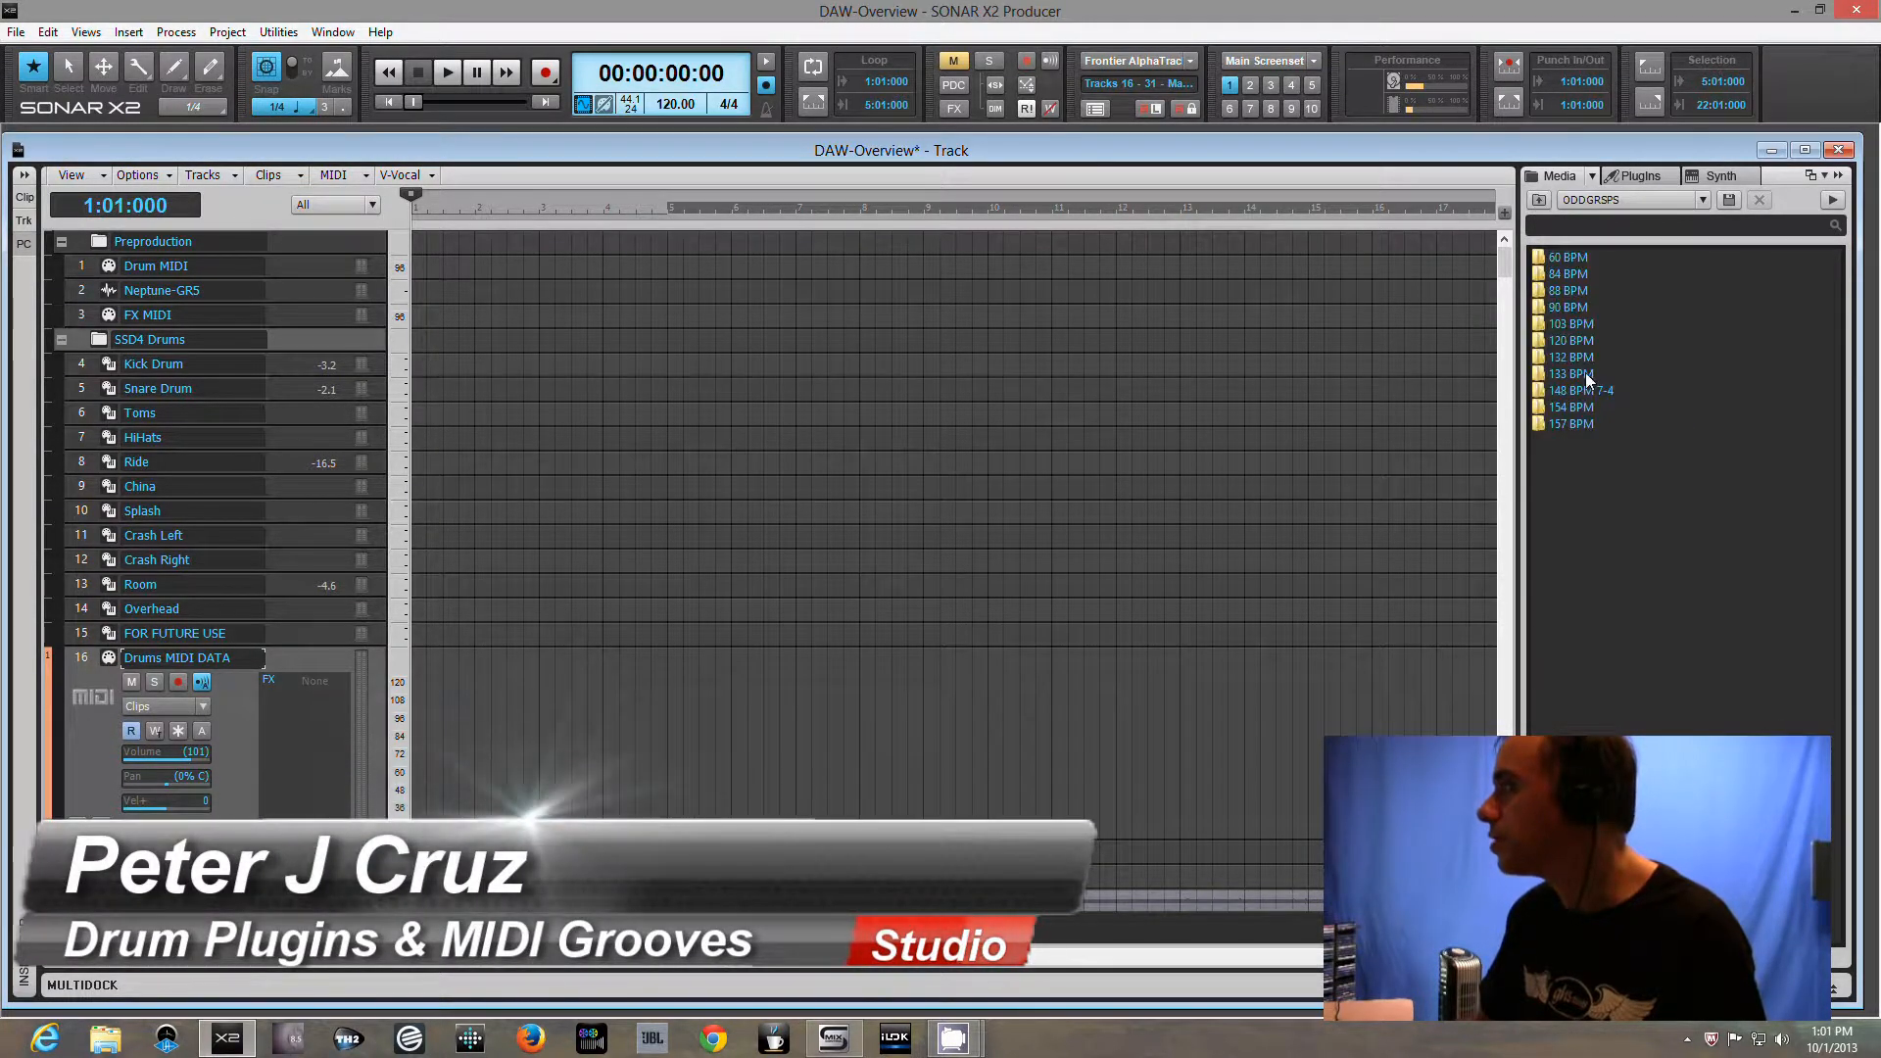
{"action": "double_click", "coordinate": [1586, 371]}
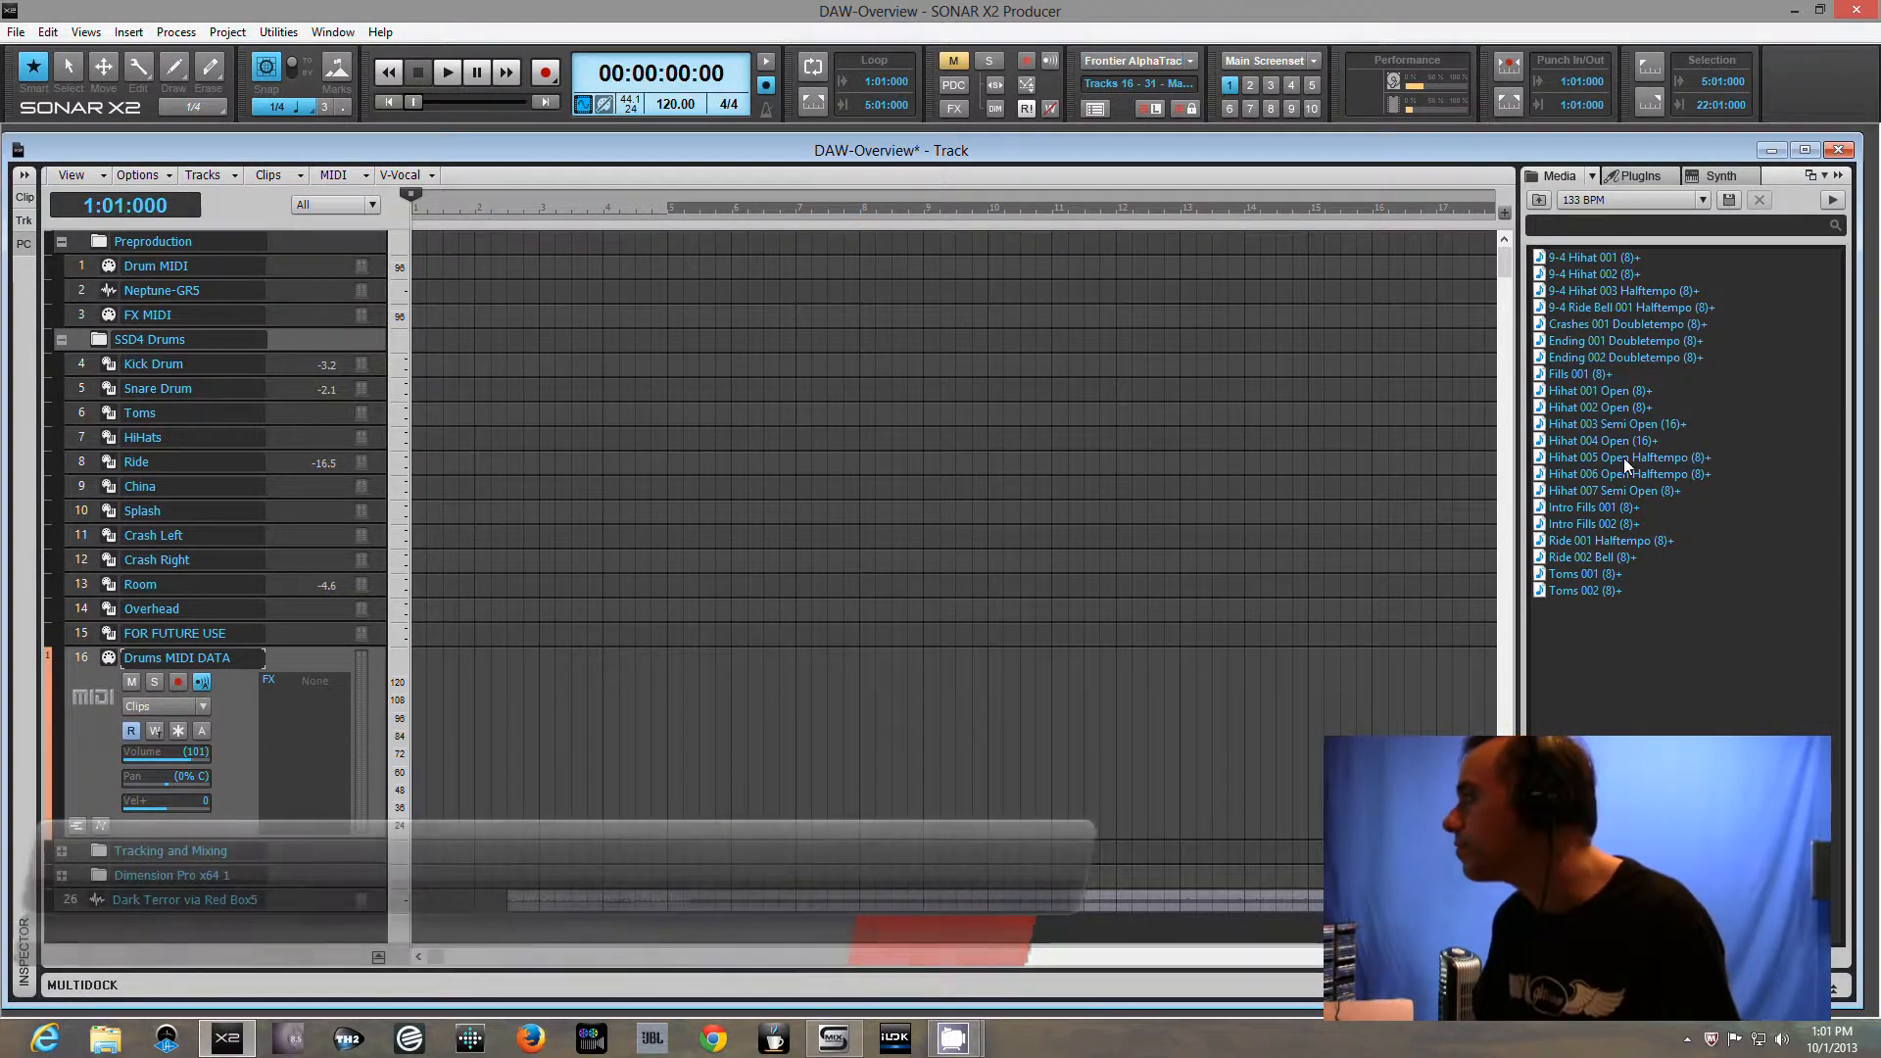
Audition the Hihat 004 Open, Ending 001 Doubletempo, Crashes 001 Doubletempo and Ride 001 Halftempo grooves and stop the preview
{"action": "left_click", "coordinate": [1604, 442]}
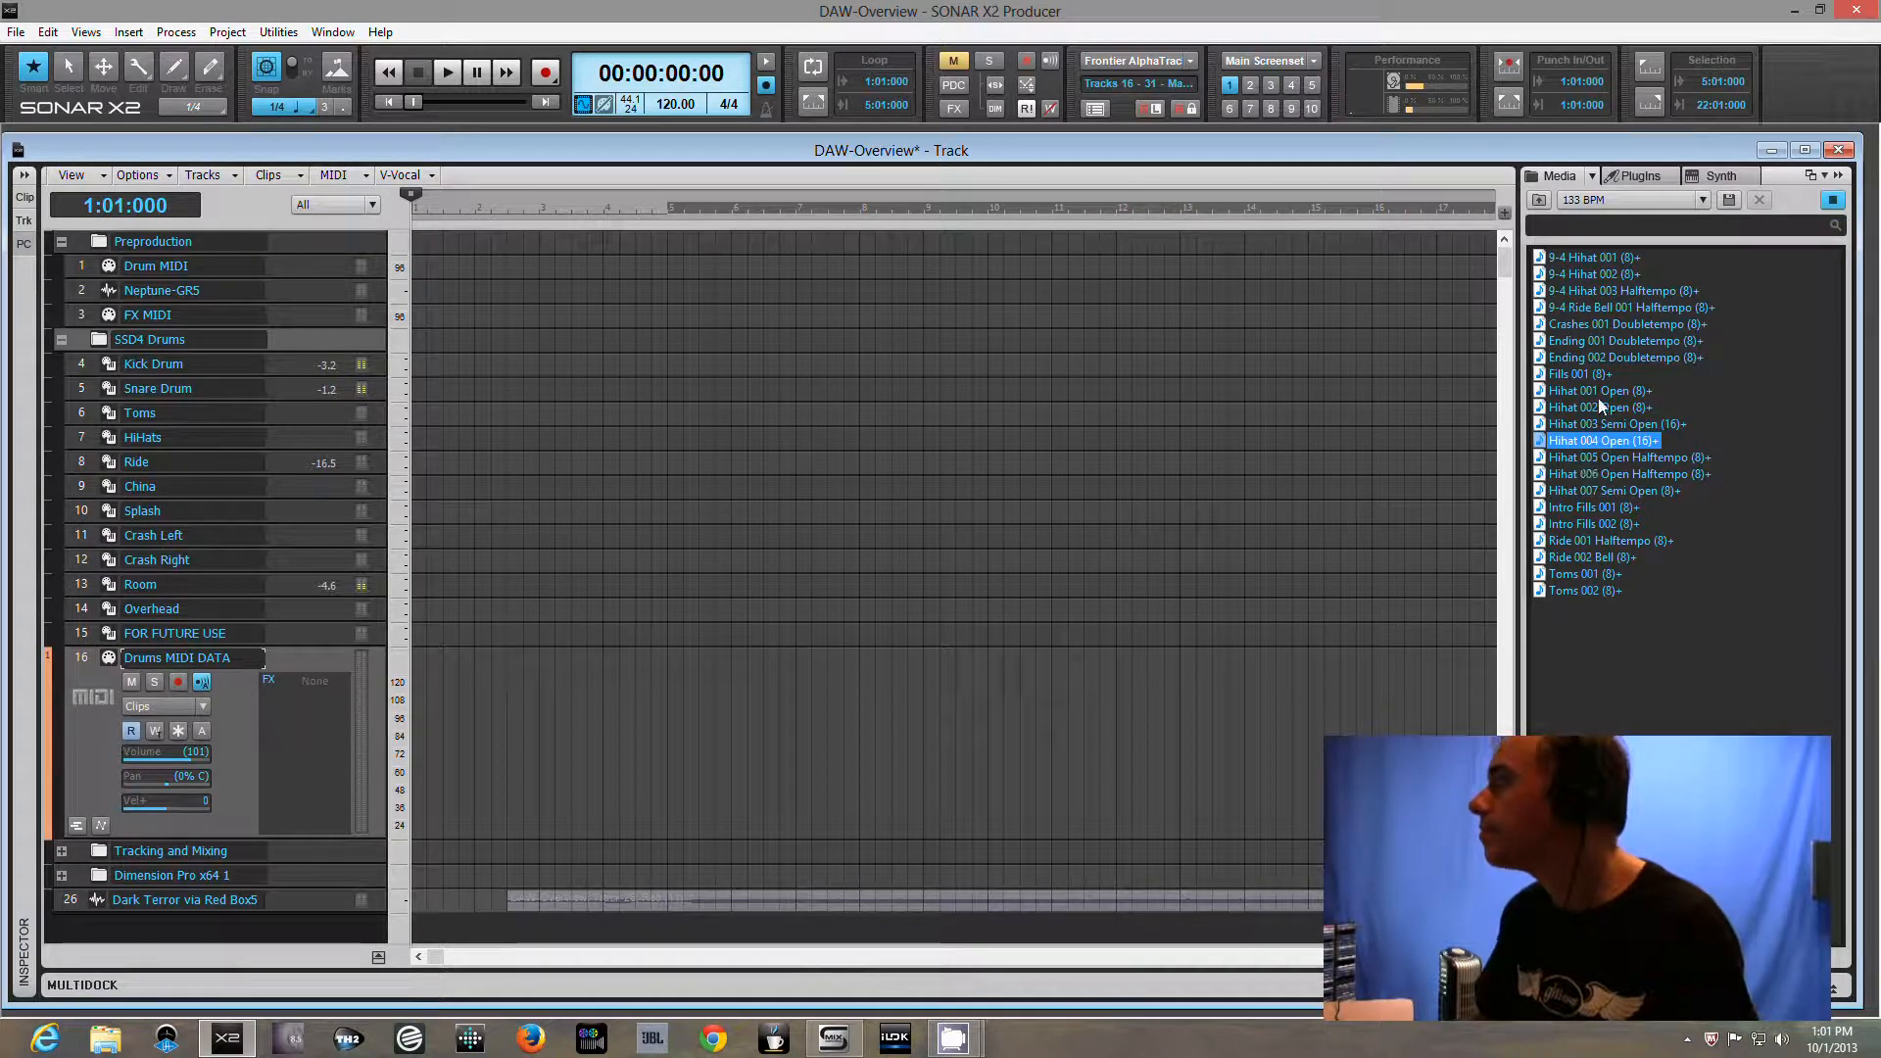
{"action": "left_click", "coordinate": [1605, 341]}
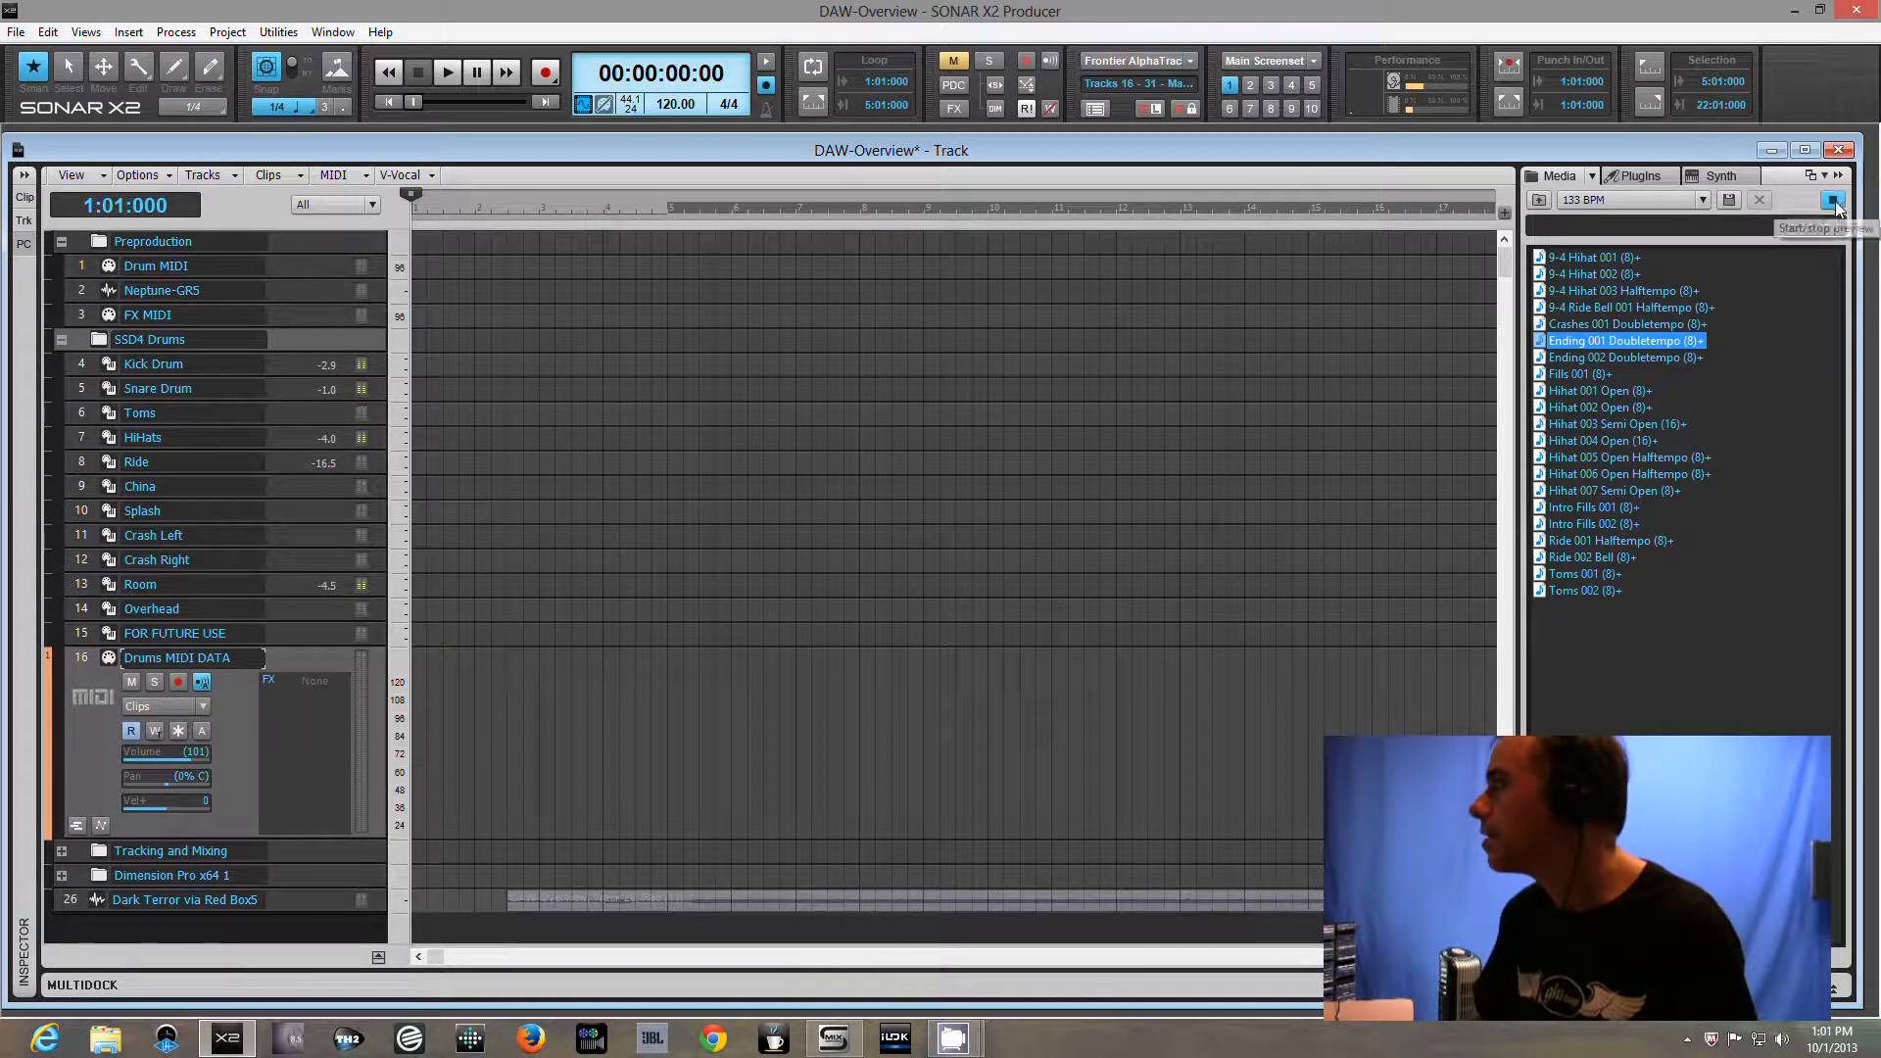
{"action": "left_click", "coordinate": [1652, 324]}
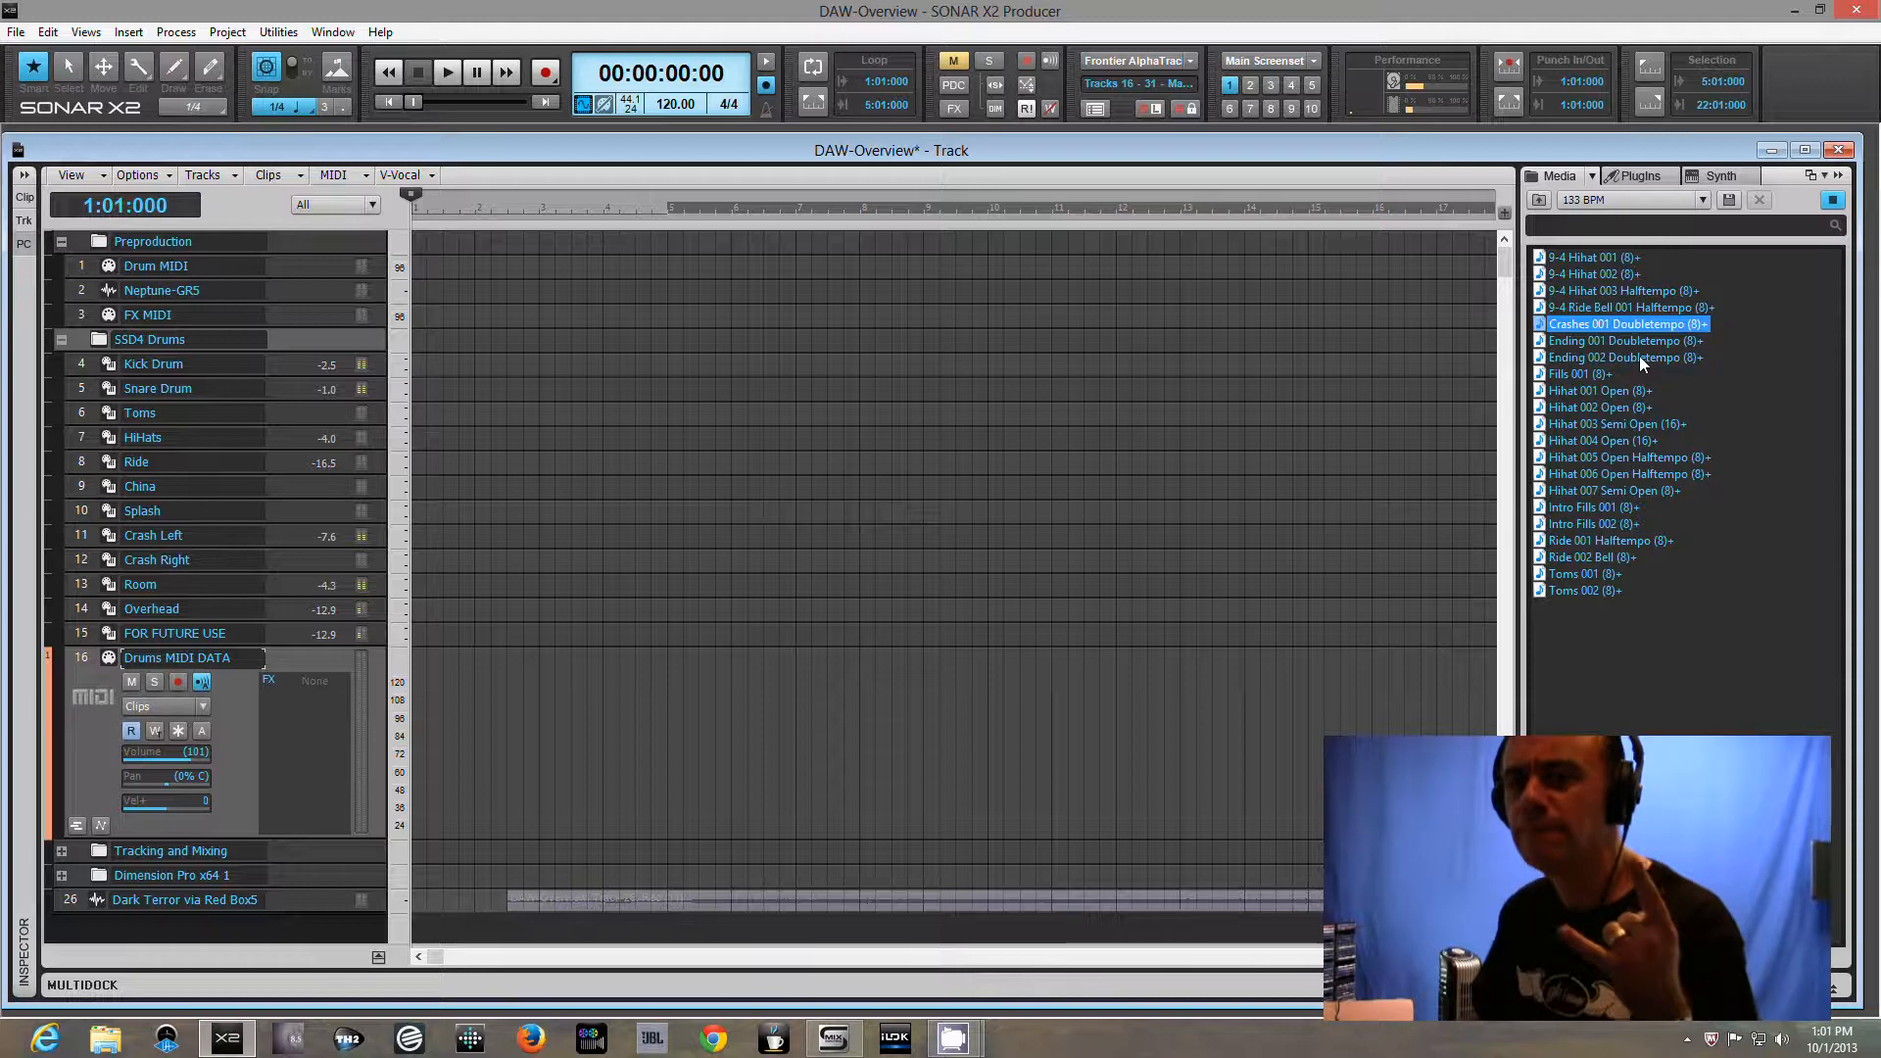
{"action": "left_click", "coordinate": [1612, 540]}
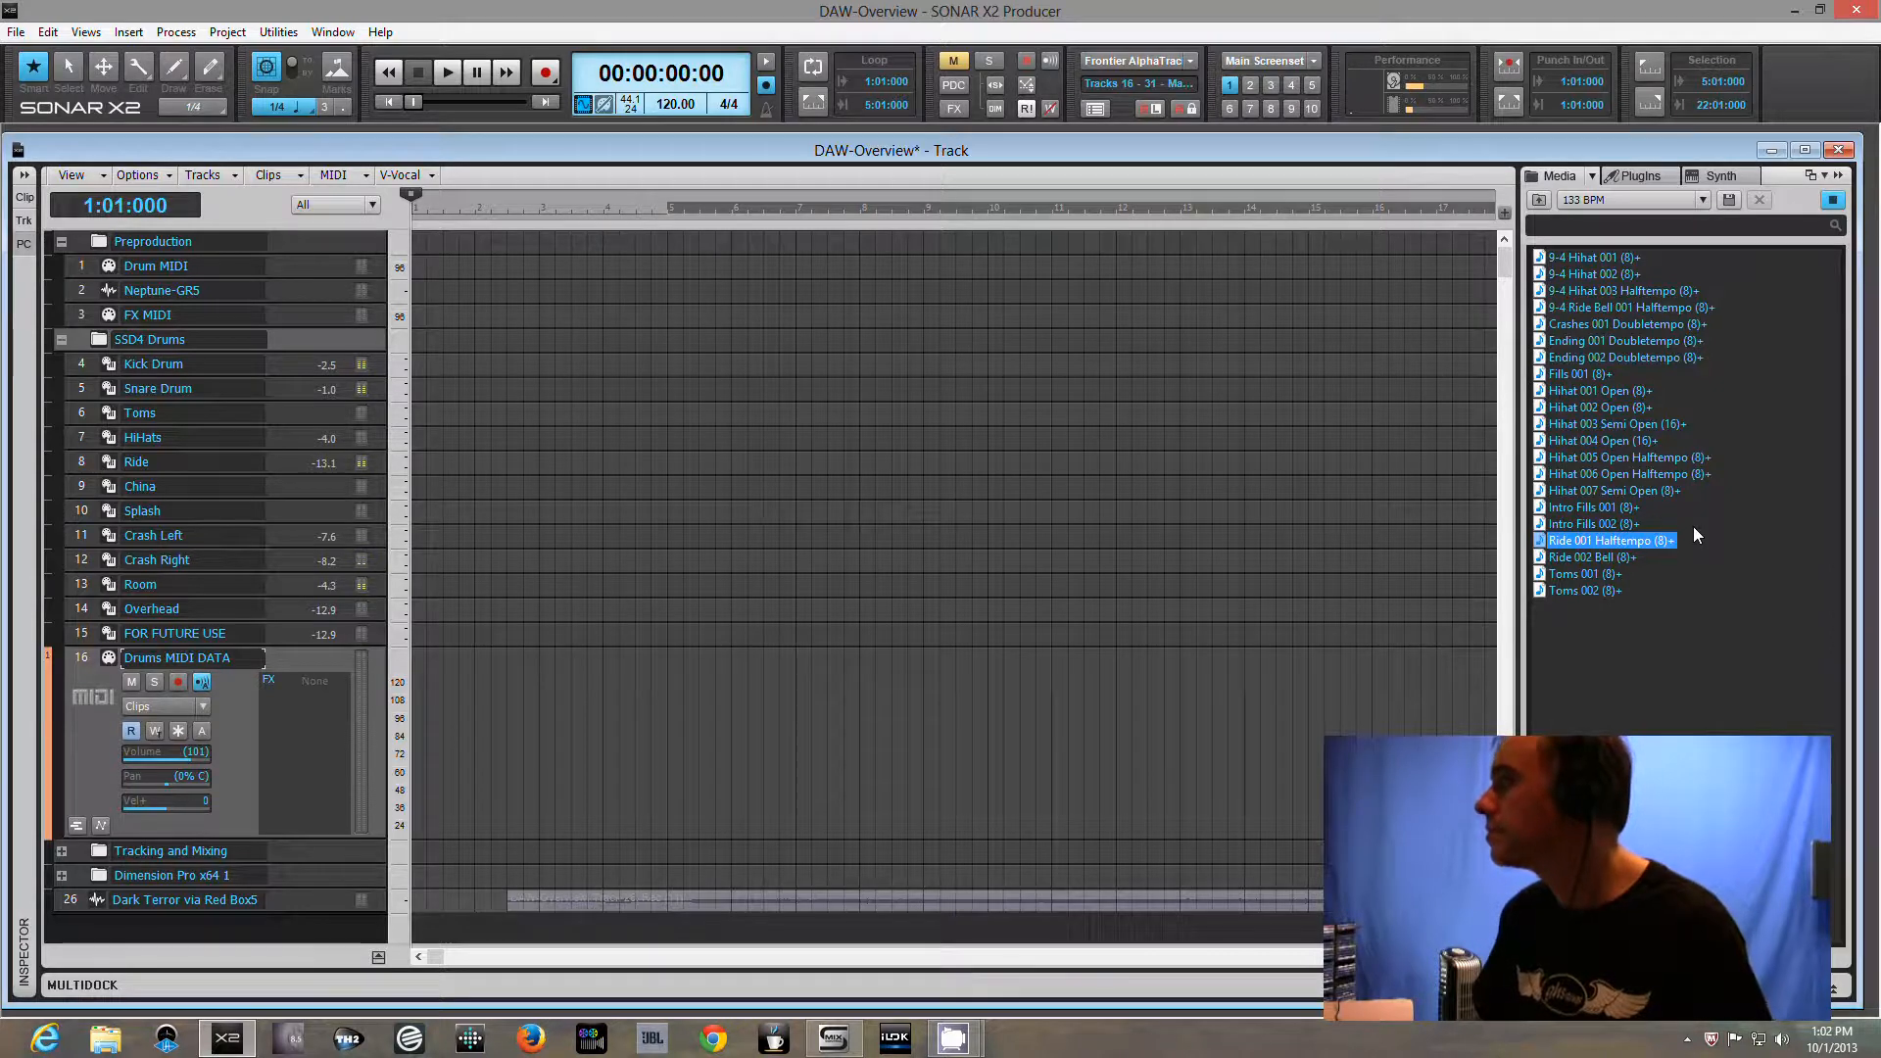
{"action": "left_click", "coordinate": [1833, 200]}
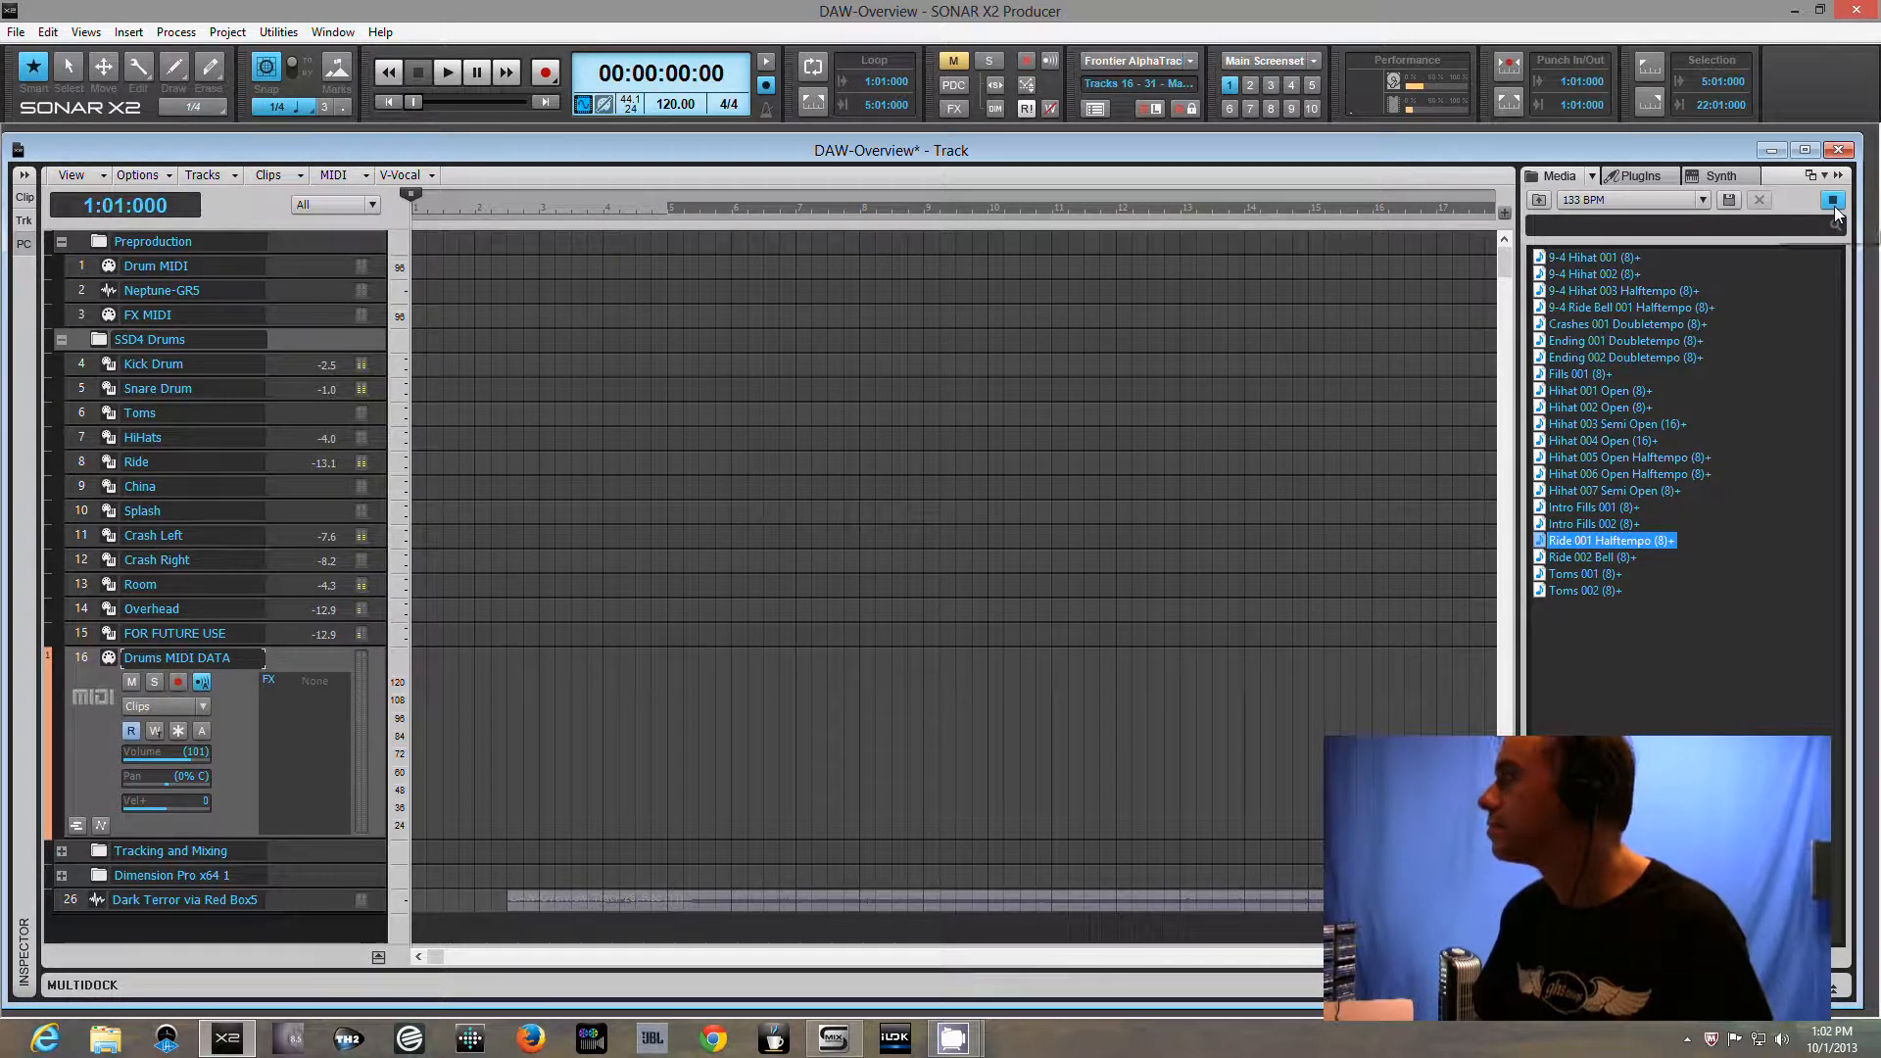
Audition Intro Fills 001 and 002, and place Intro Fills 001 on the Drums MIDI DATA track midway through measure 2
{"action": "left_click", "coordinate": [1599, 509]}
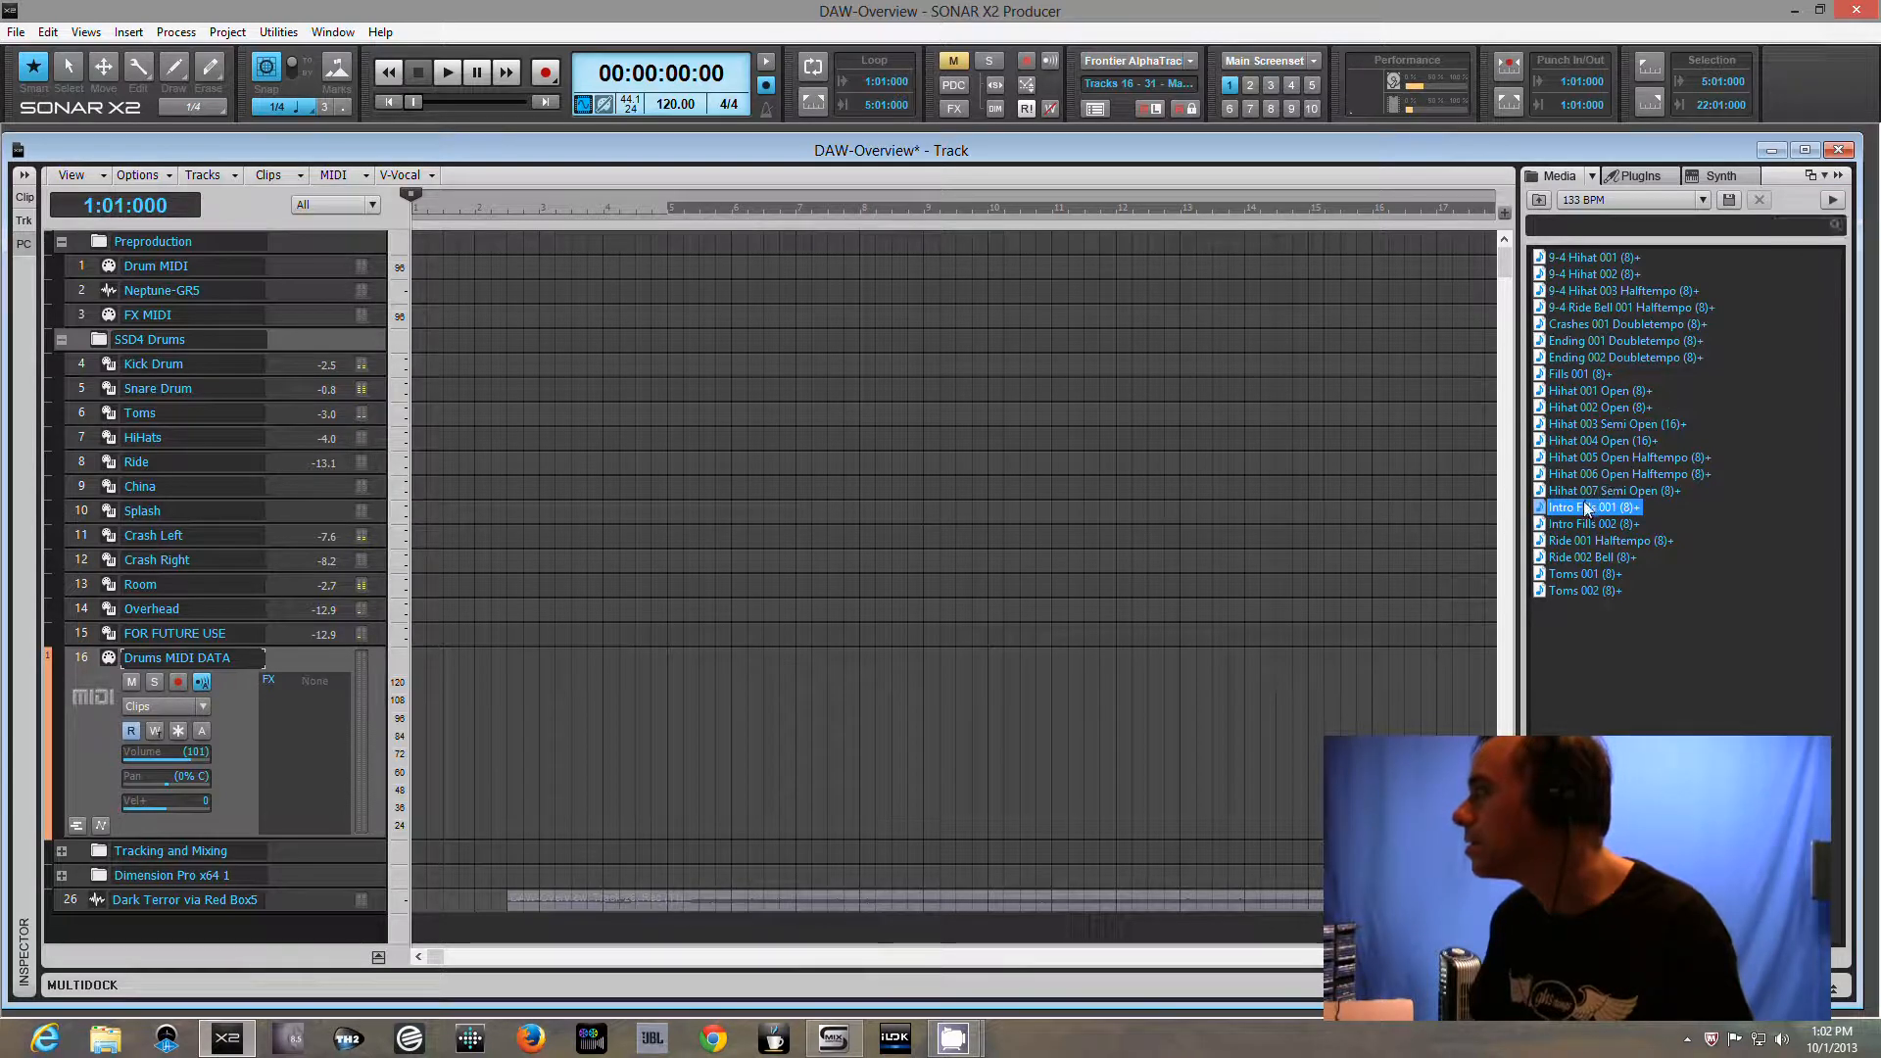
{"action": "left_click", "coordinate": [1575, 526]}
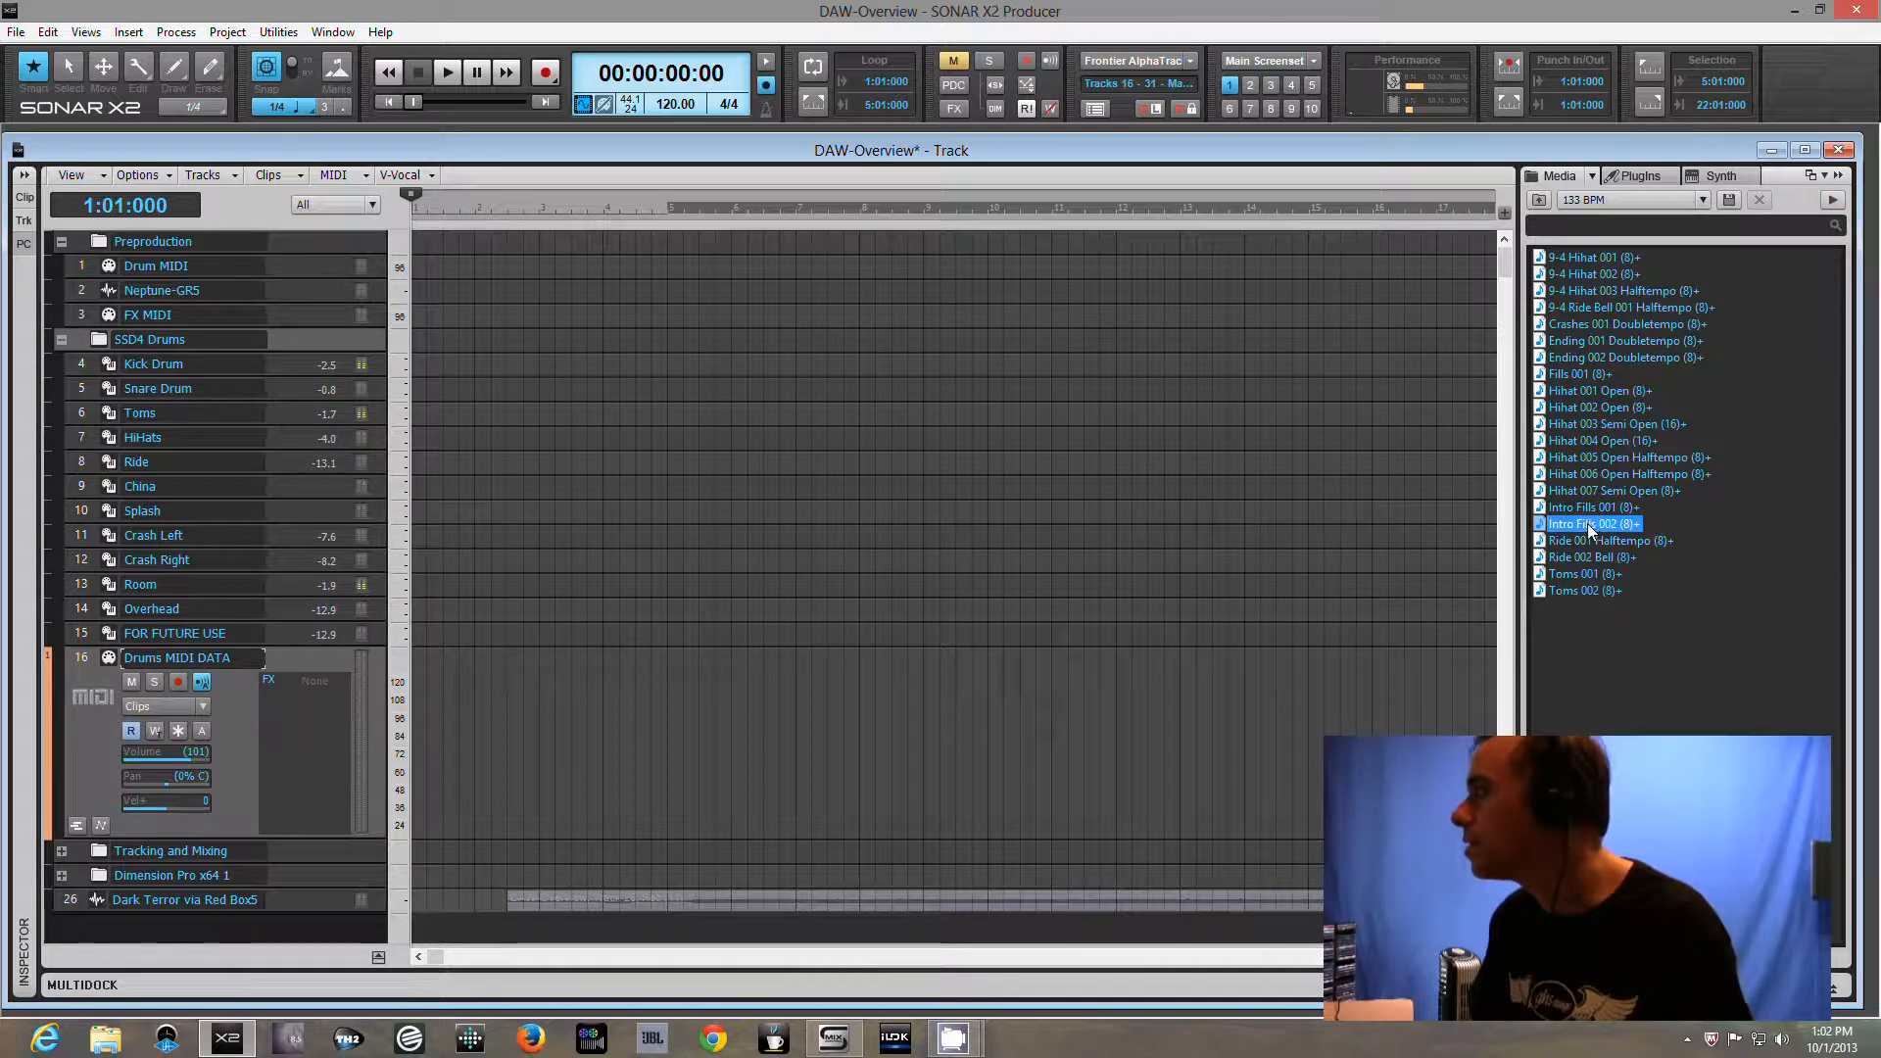
{"action": "left_click_drag", "start_coordinate": [1593, 507], "coordinate": [509, 709]}
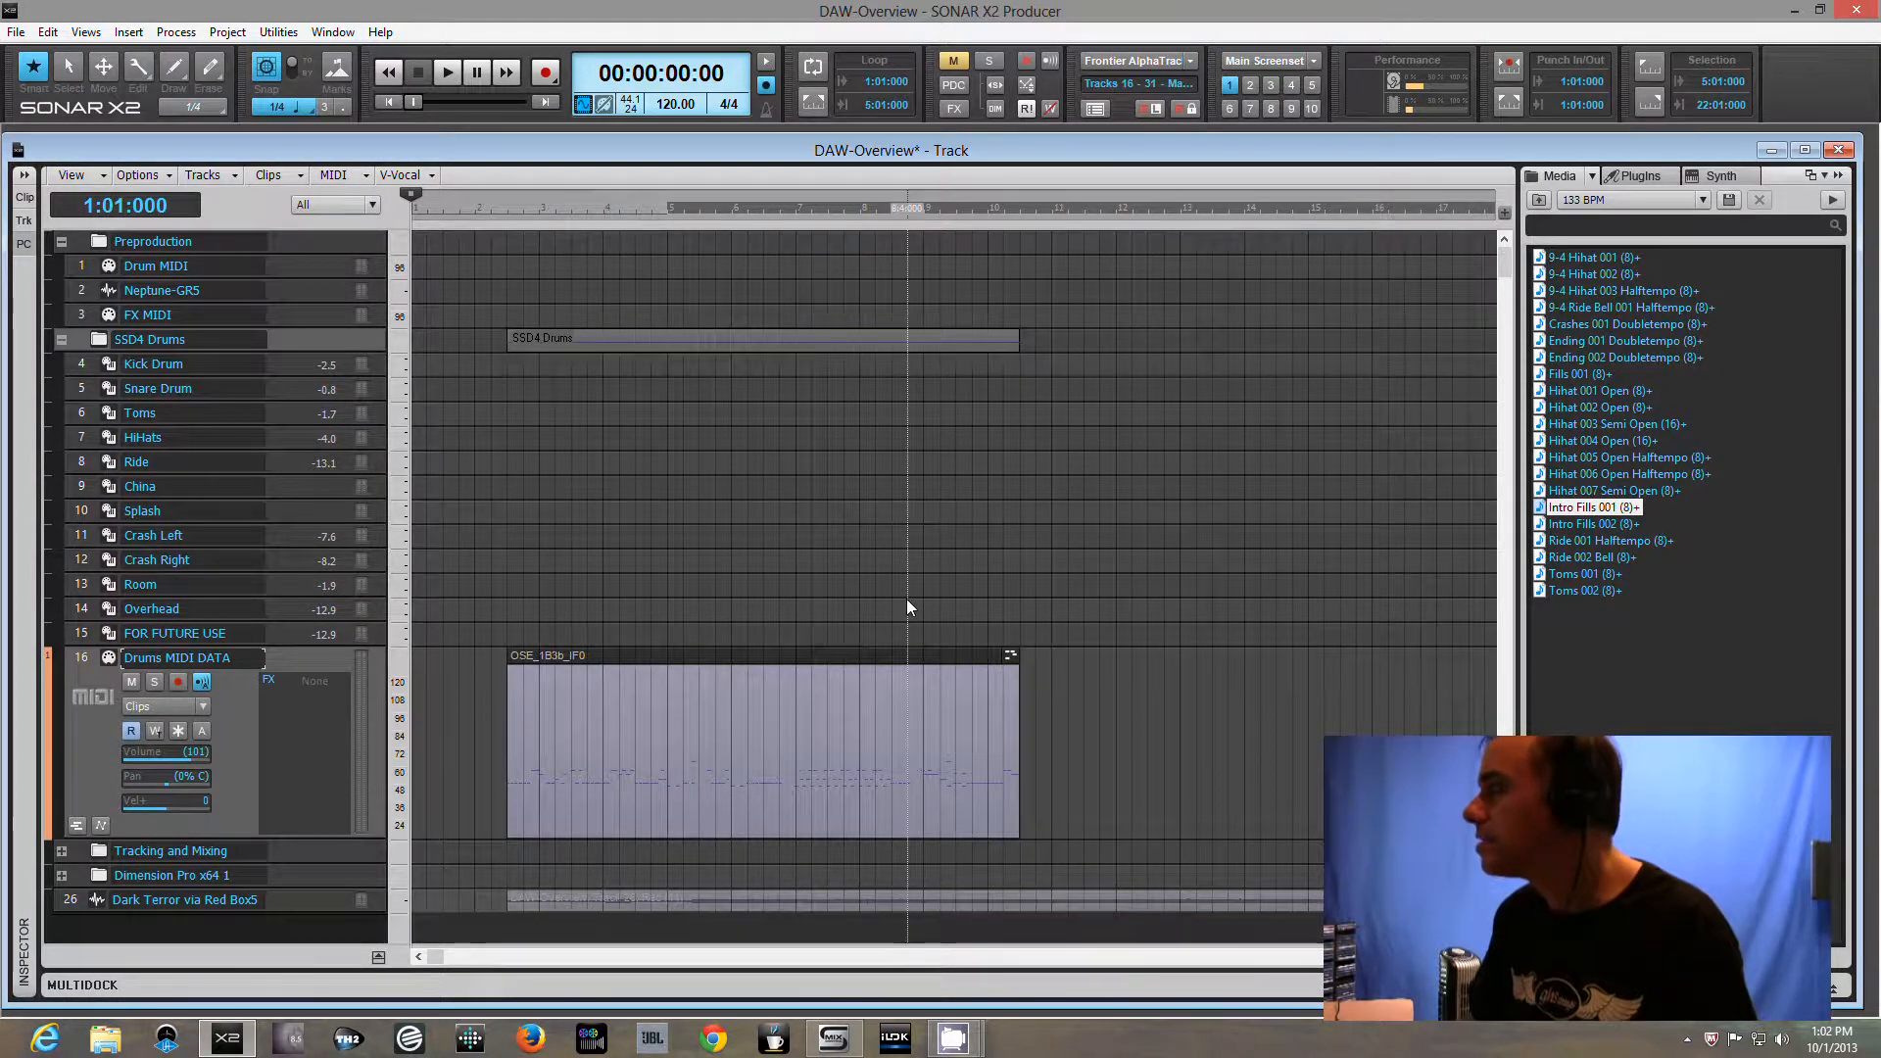
Play the end of the intro fill clip from 8:04:000 and stop playback
{"action": "left_click", "coordinate": [907, 600]}
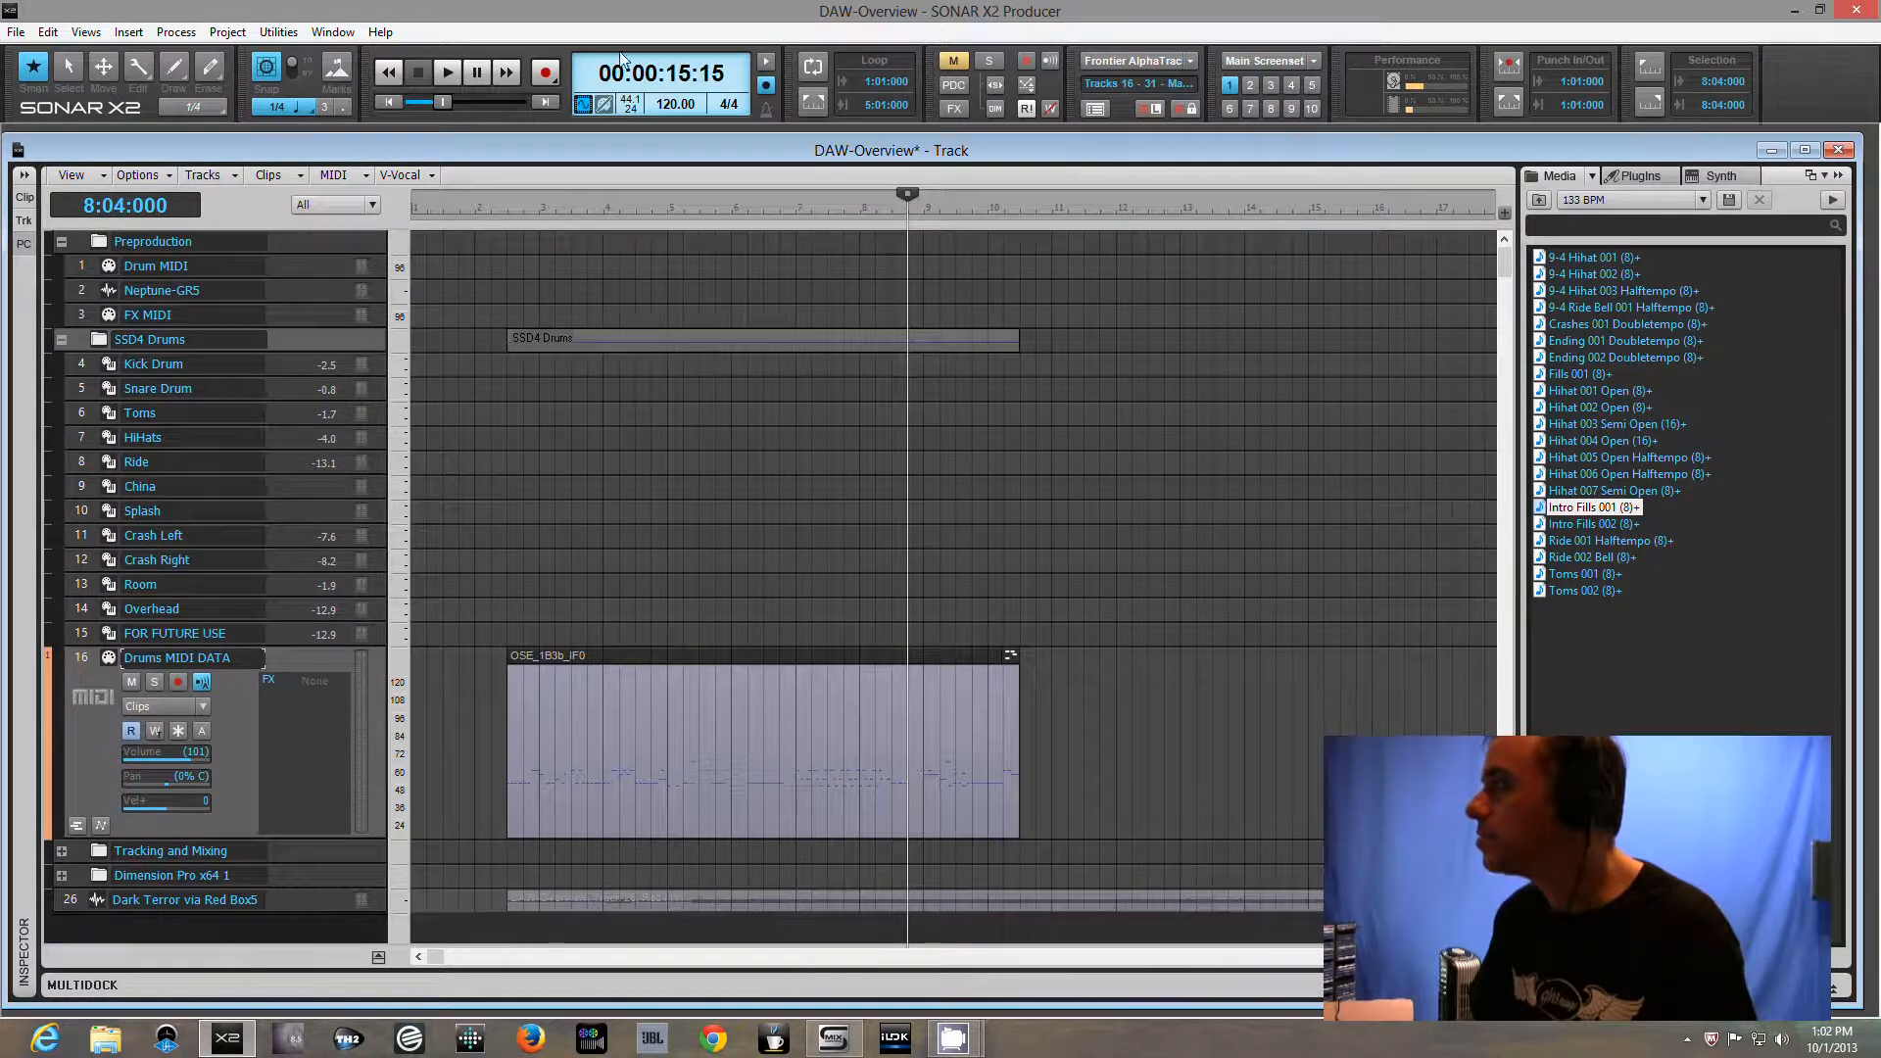
{"action": "left_click", "coordinate": [447, 73]}
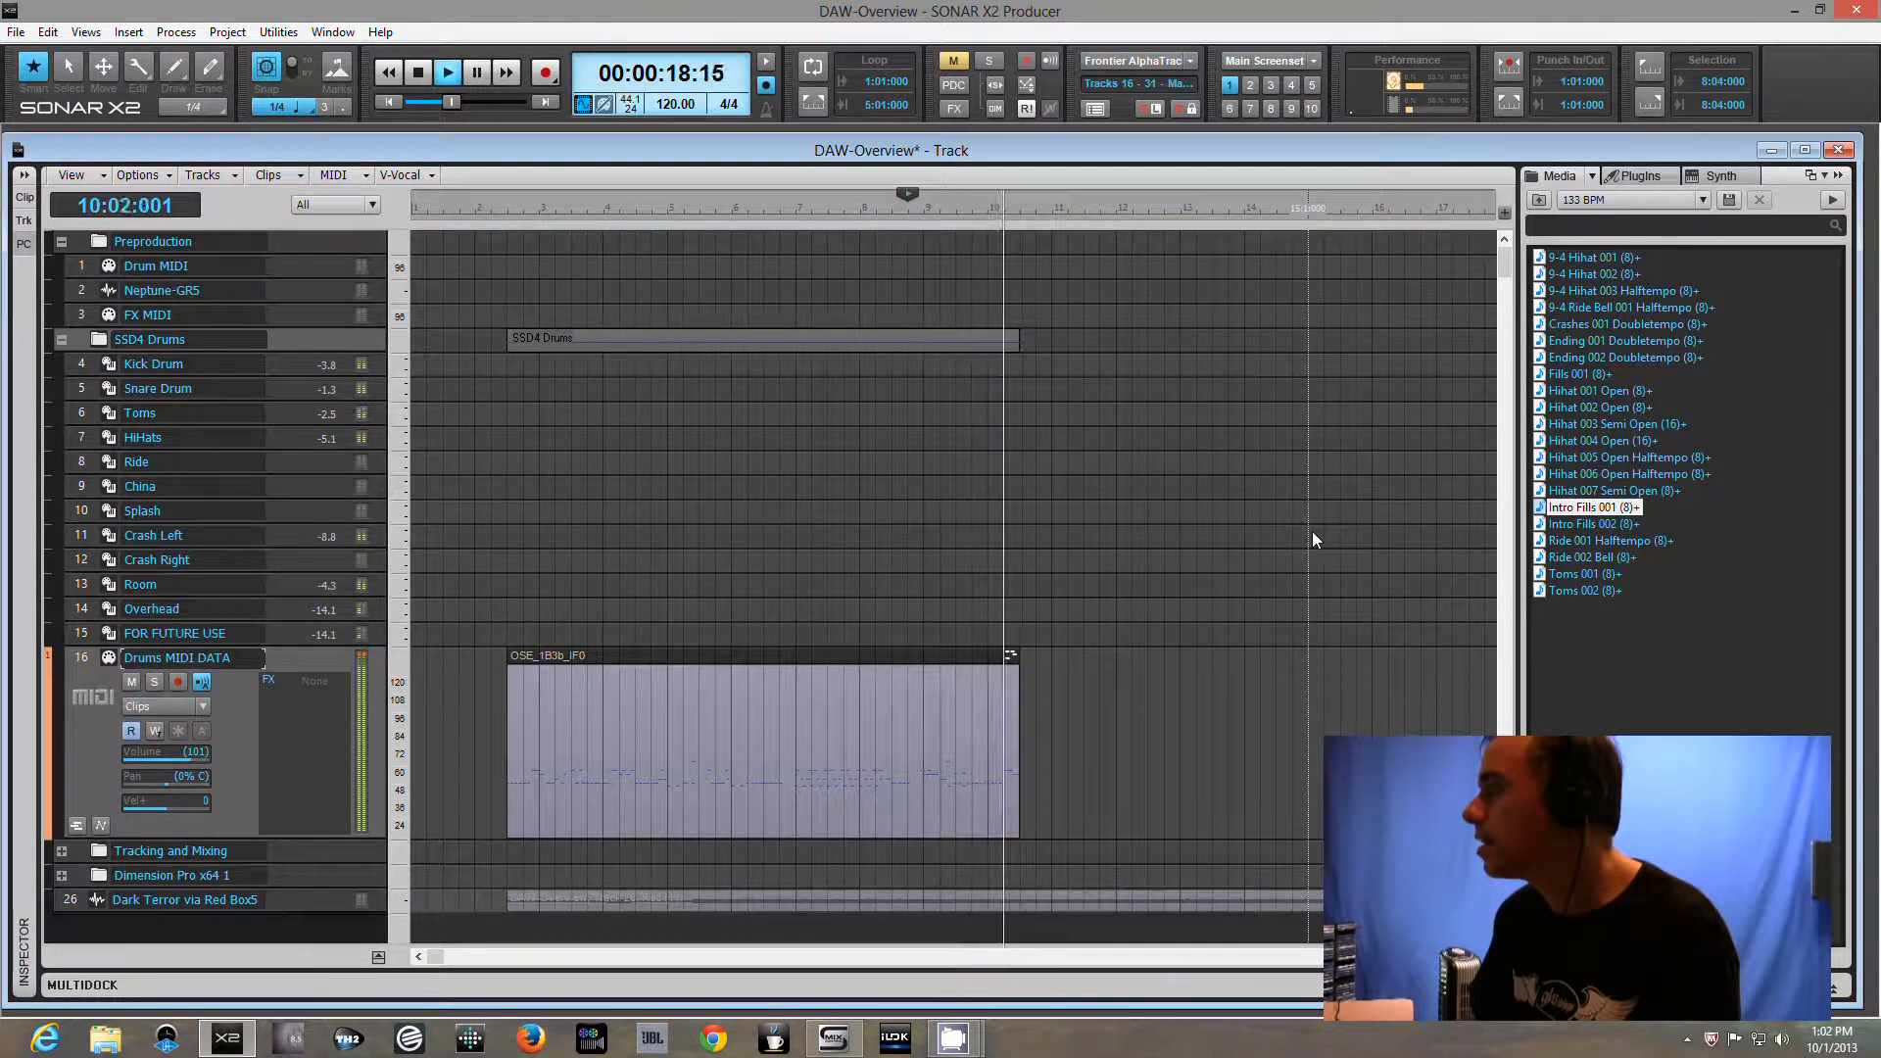
{"action": "key", "text": "space"}
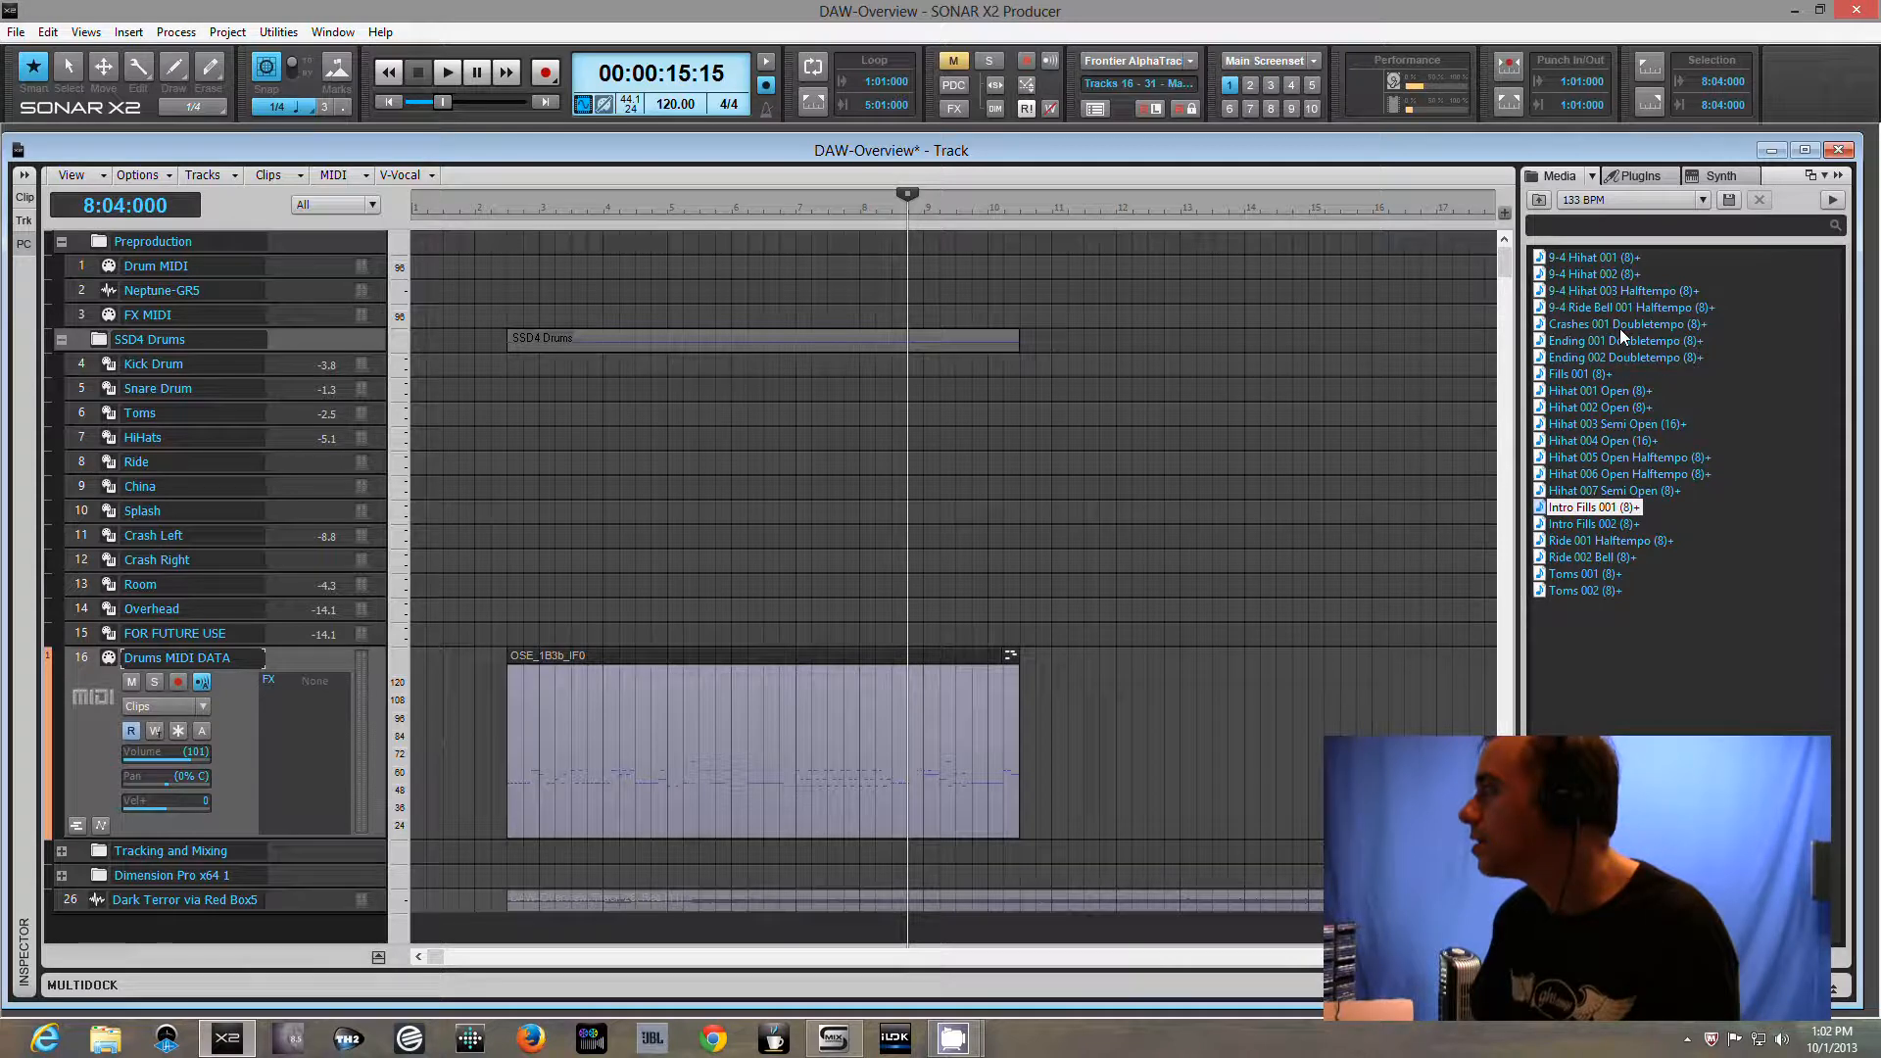
Add the Crashes 001 Doubletempo groove directly after the intro fill clip and play through the transition
{"action": "left_click_drag", "start_coordinate": [1620, 327], "coordinate": [1017, 697]}
{"action": "key", "text": "space"}
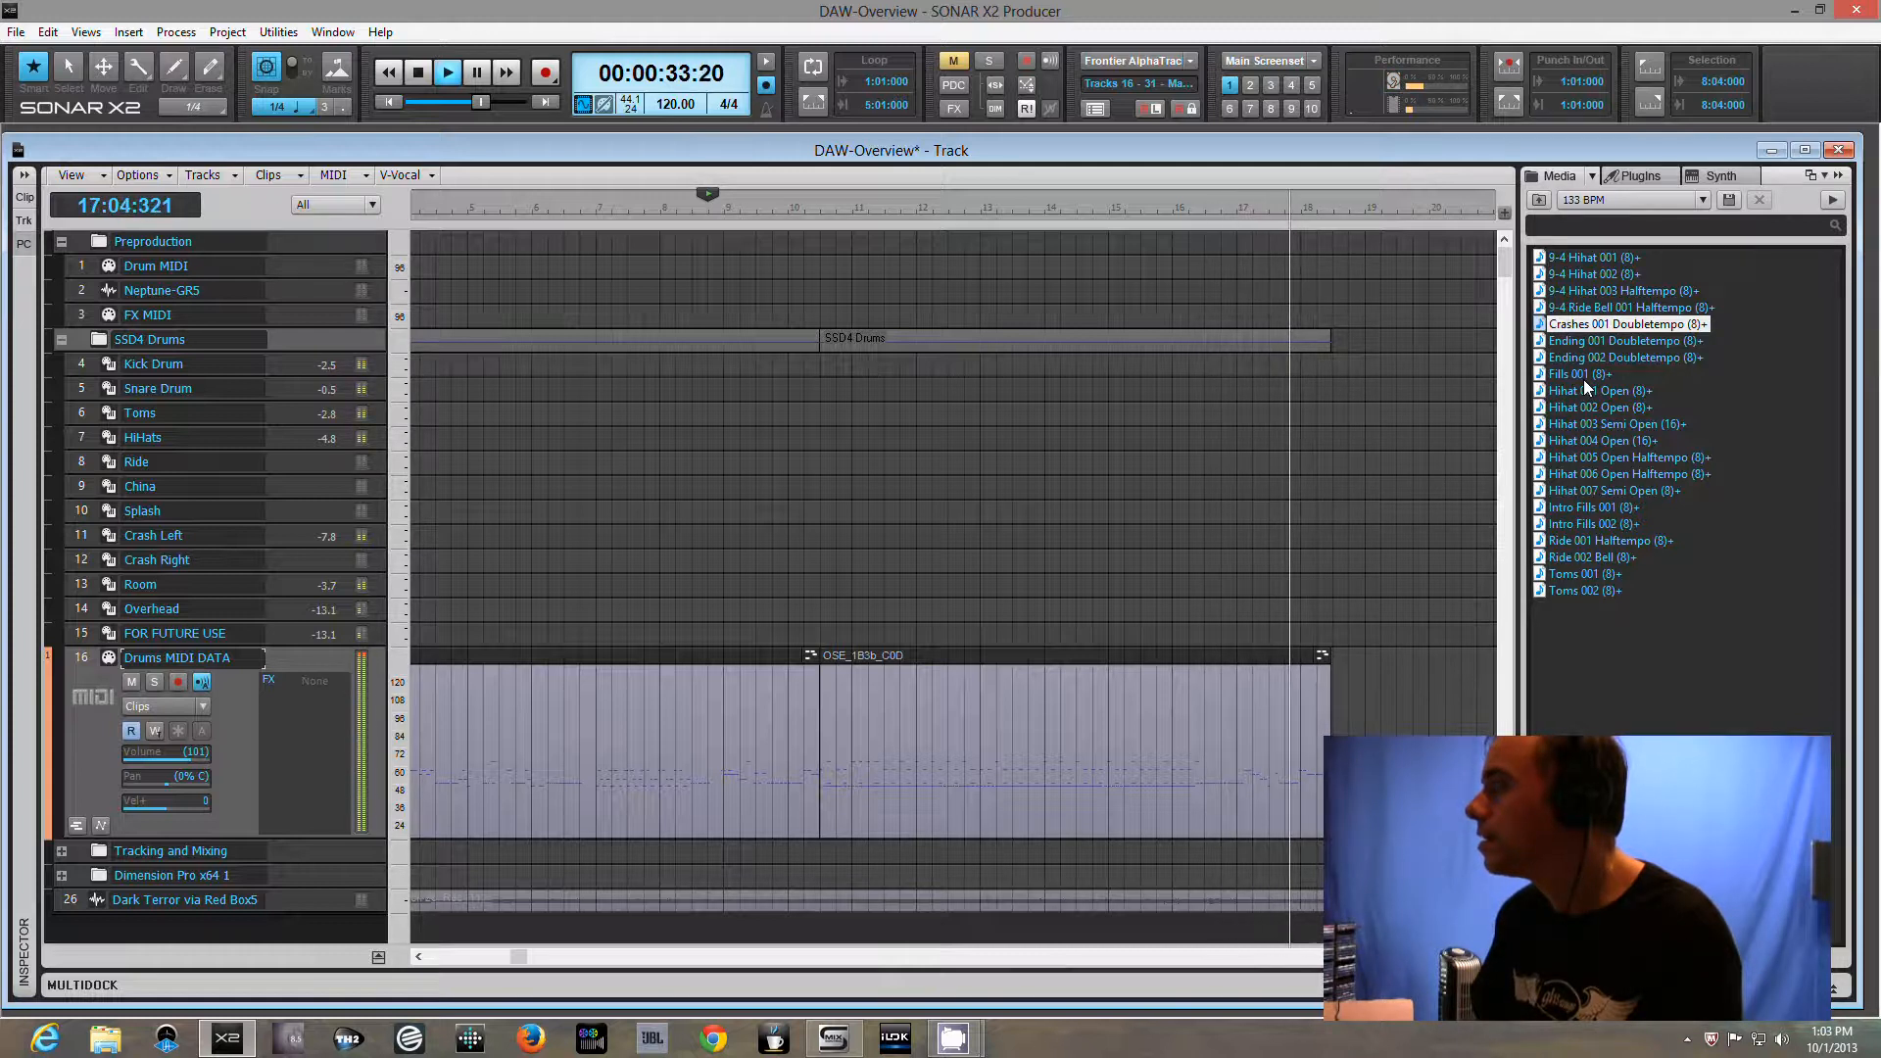
{"action": "key", "text": "space"}
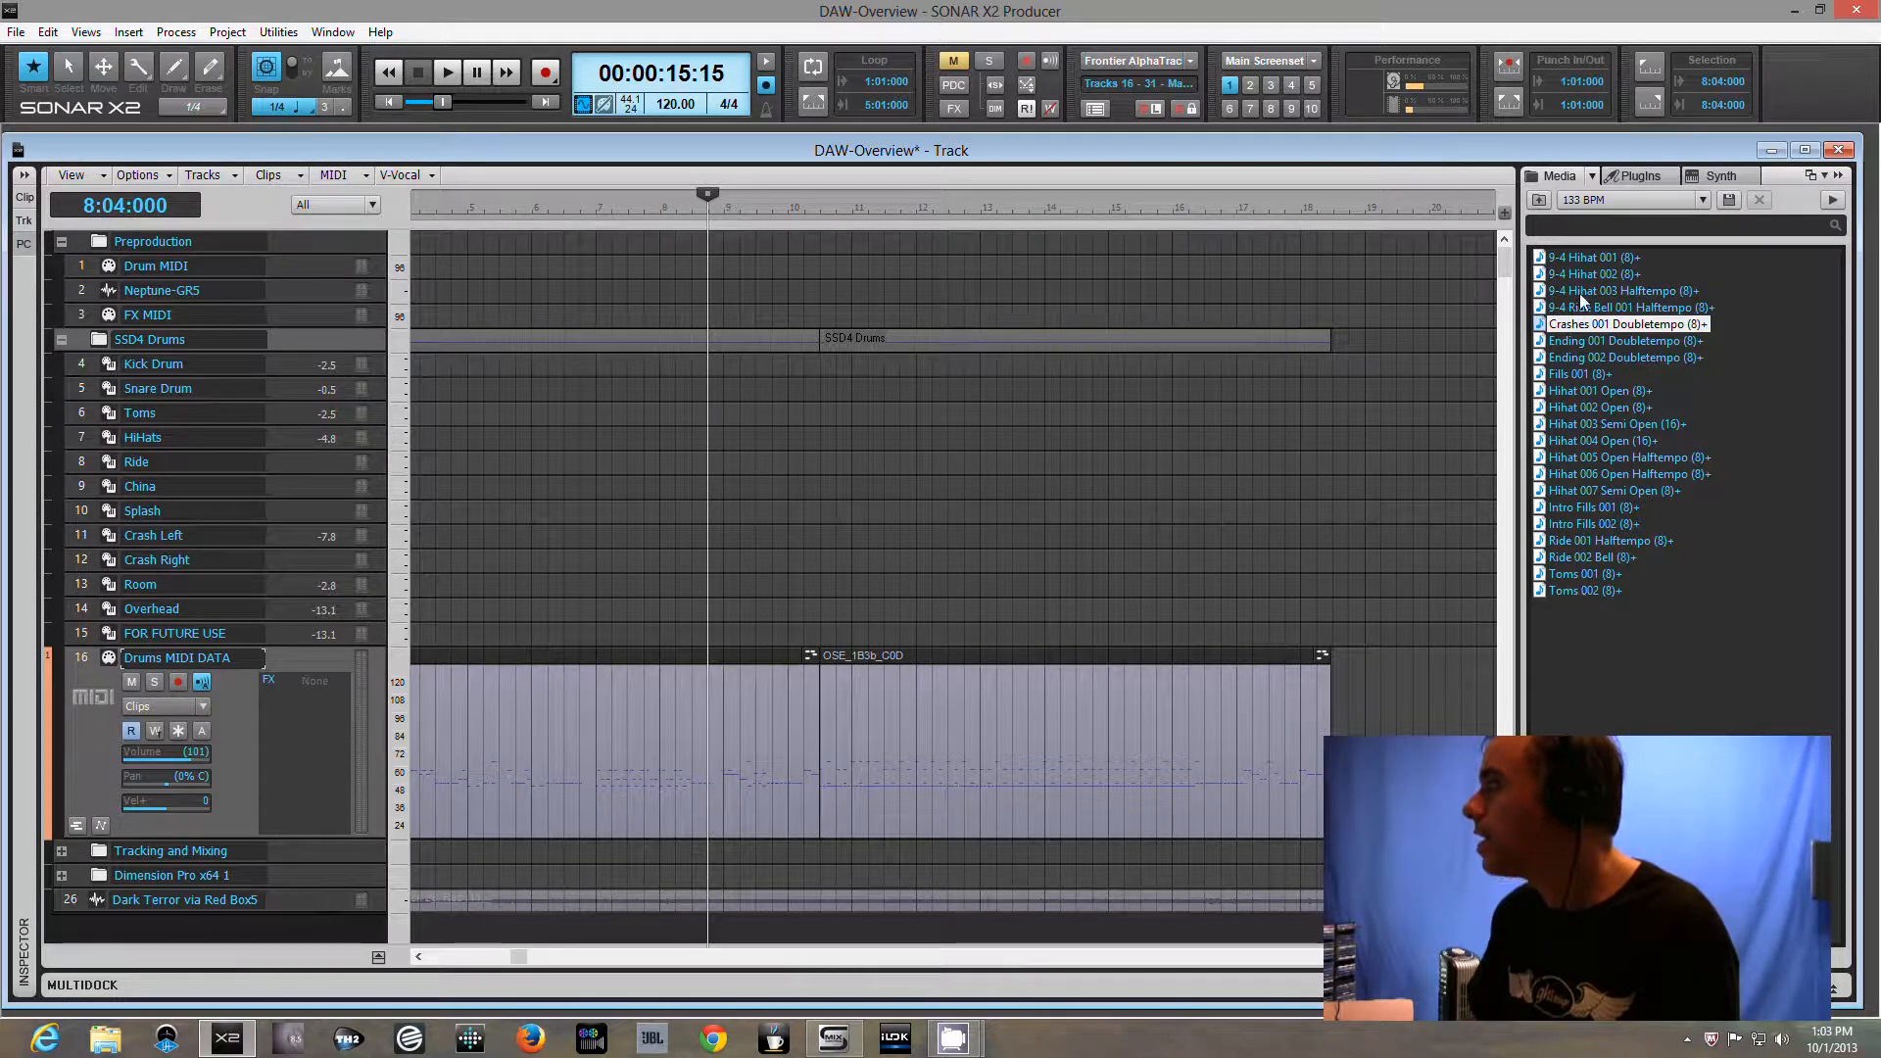
Place the Hihat 006 Open Halftempo groove directly after the crashes clip on the Drums MIDI DATA track
{"action": "left_click_drag", "start_coordinate": [1626, 307], "coordinate": [1662, 689]}
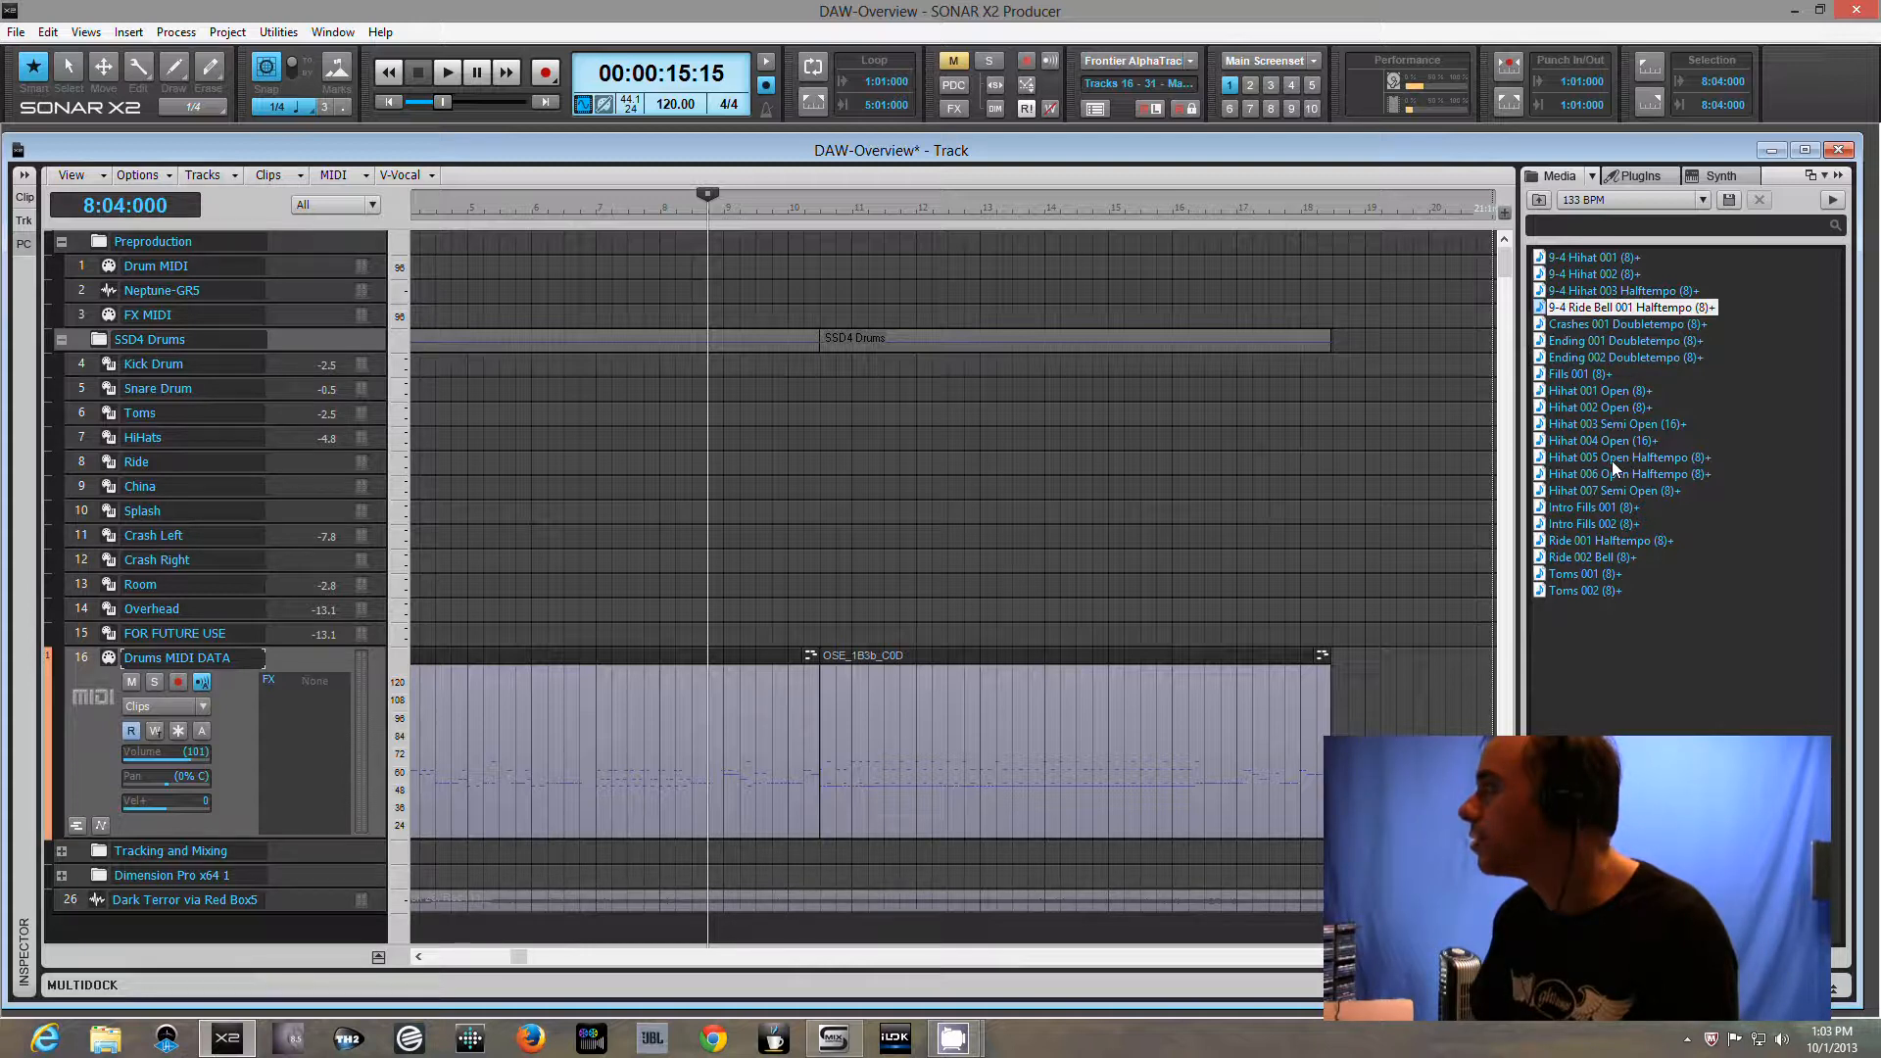
{"action": "left_click_drag", "start_coordinate": [1631, 474], "coordinate": [1334, 690]}
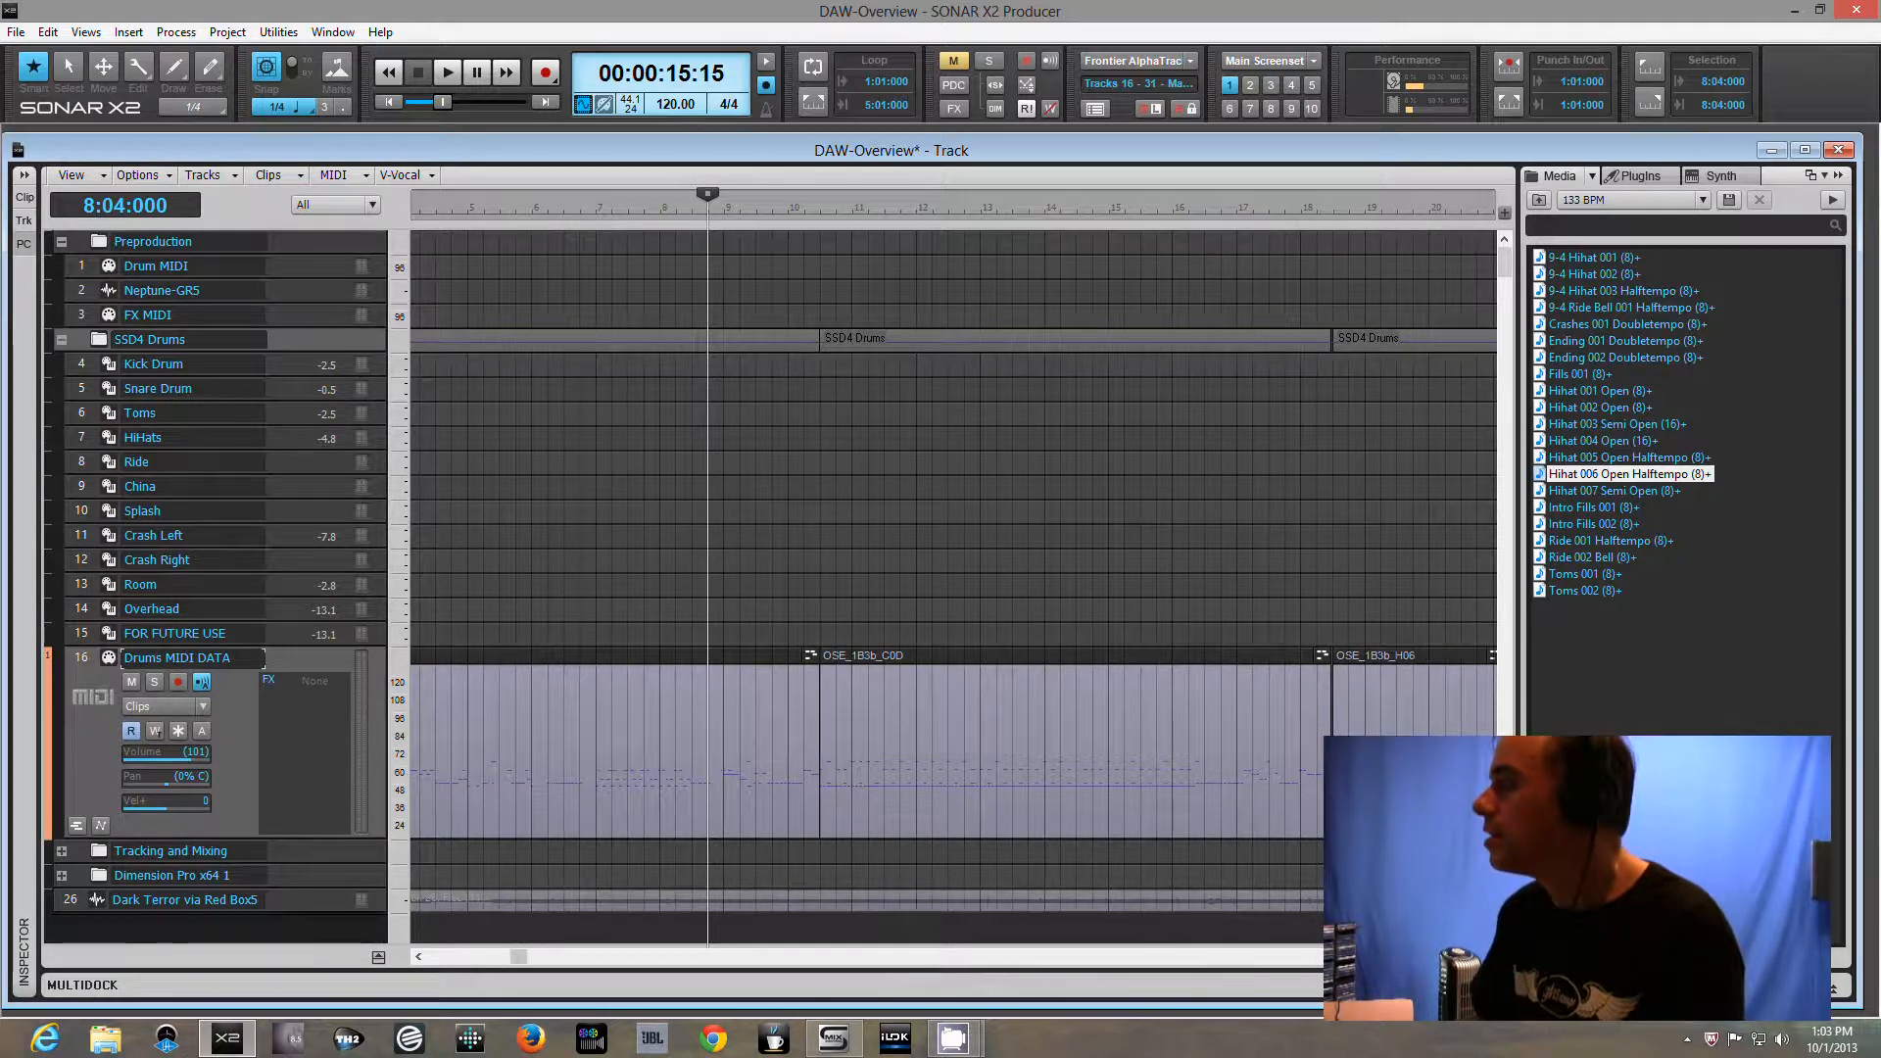
{"action": "scroll", "coordinate": [954, 588], "scroll_direction": "right", "scroll_amount": 6}
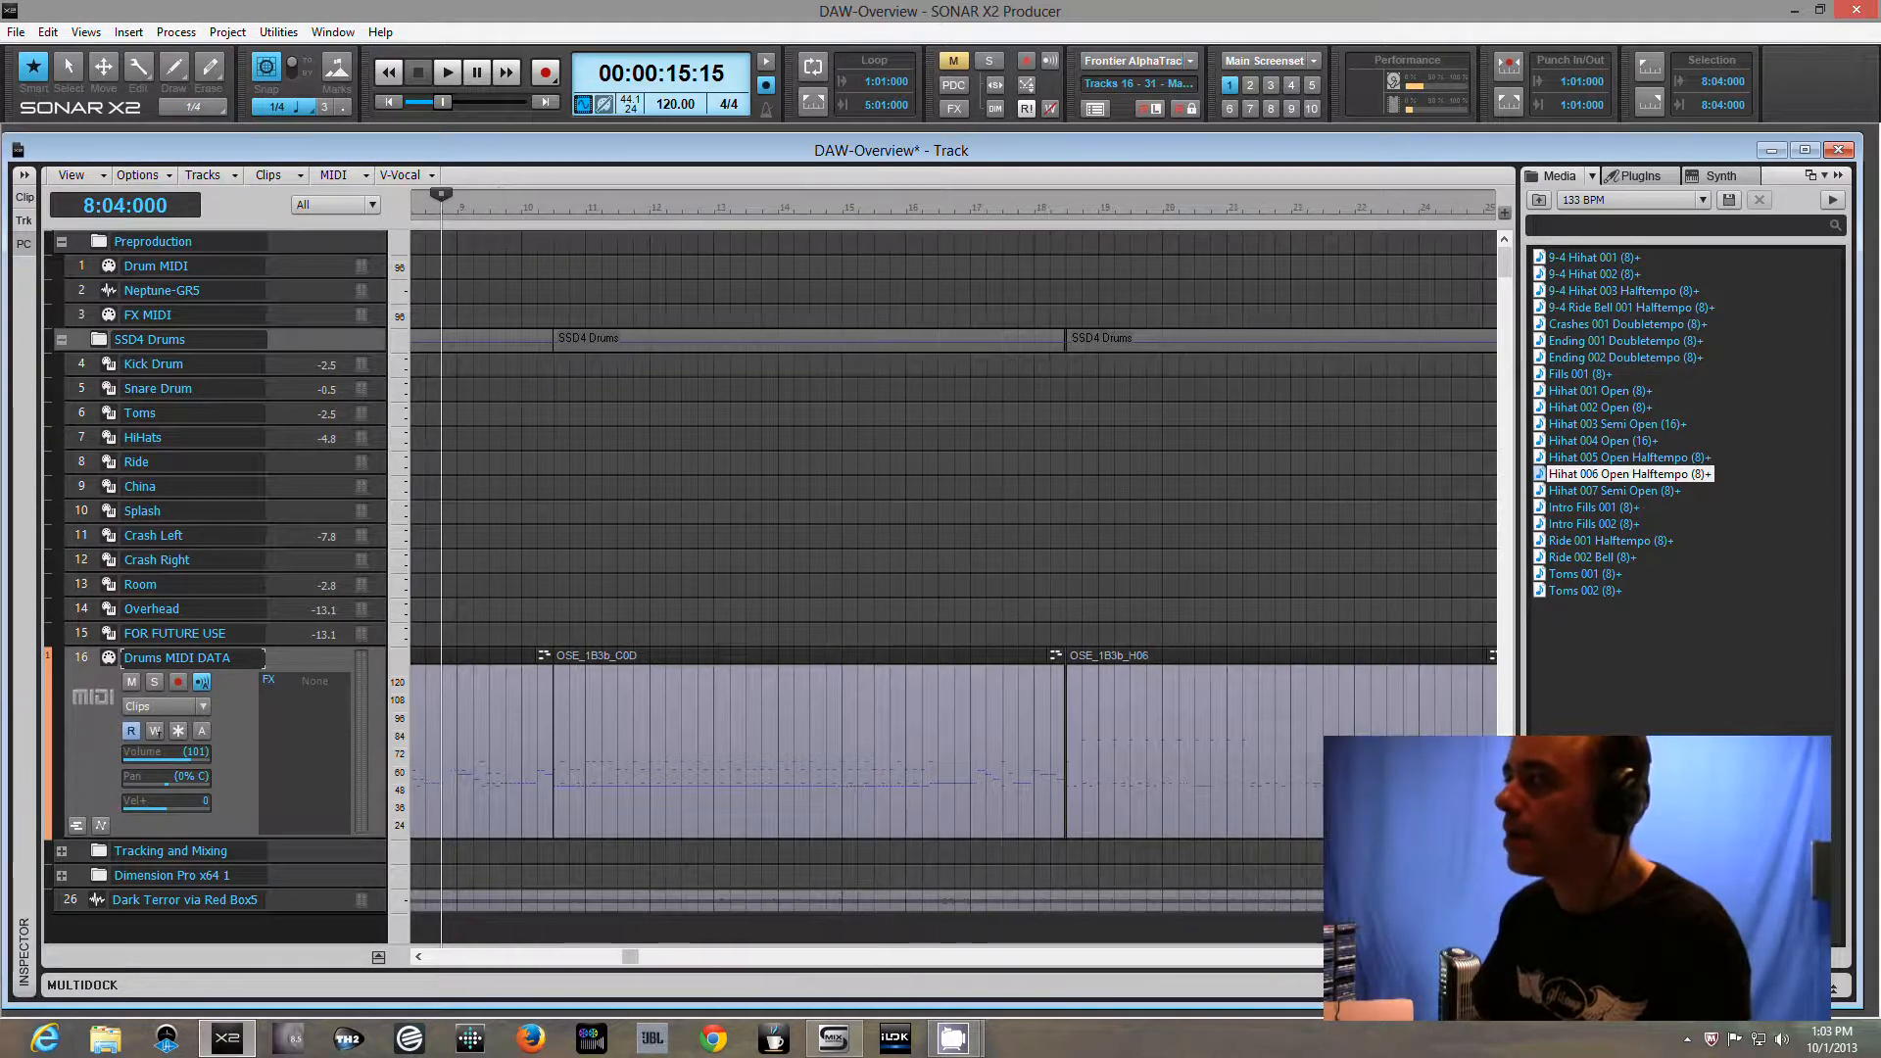
{"action": "scroll", "coordinate": [954, 588], "scroll_direction": "right", "scroll_amount": 10}
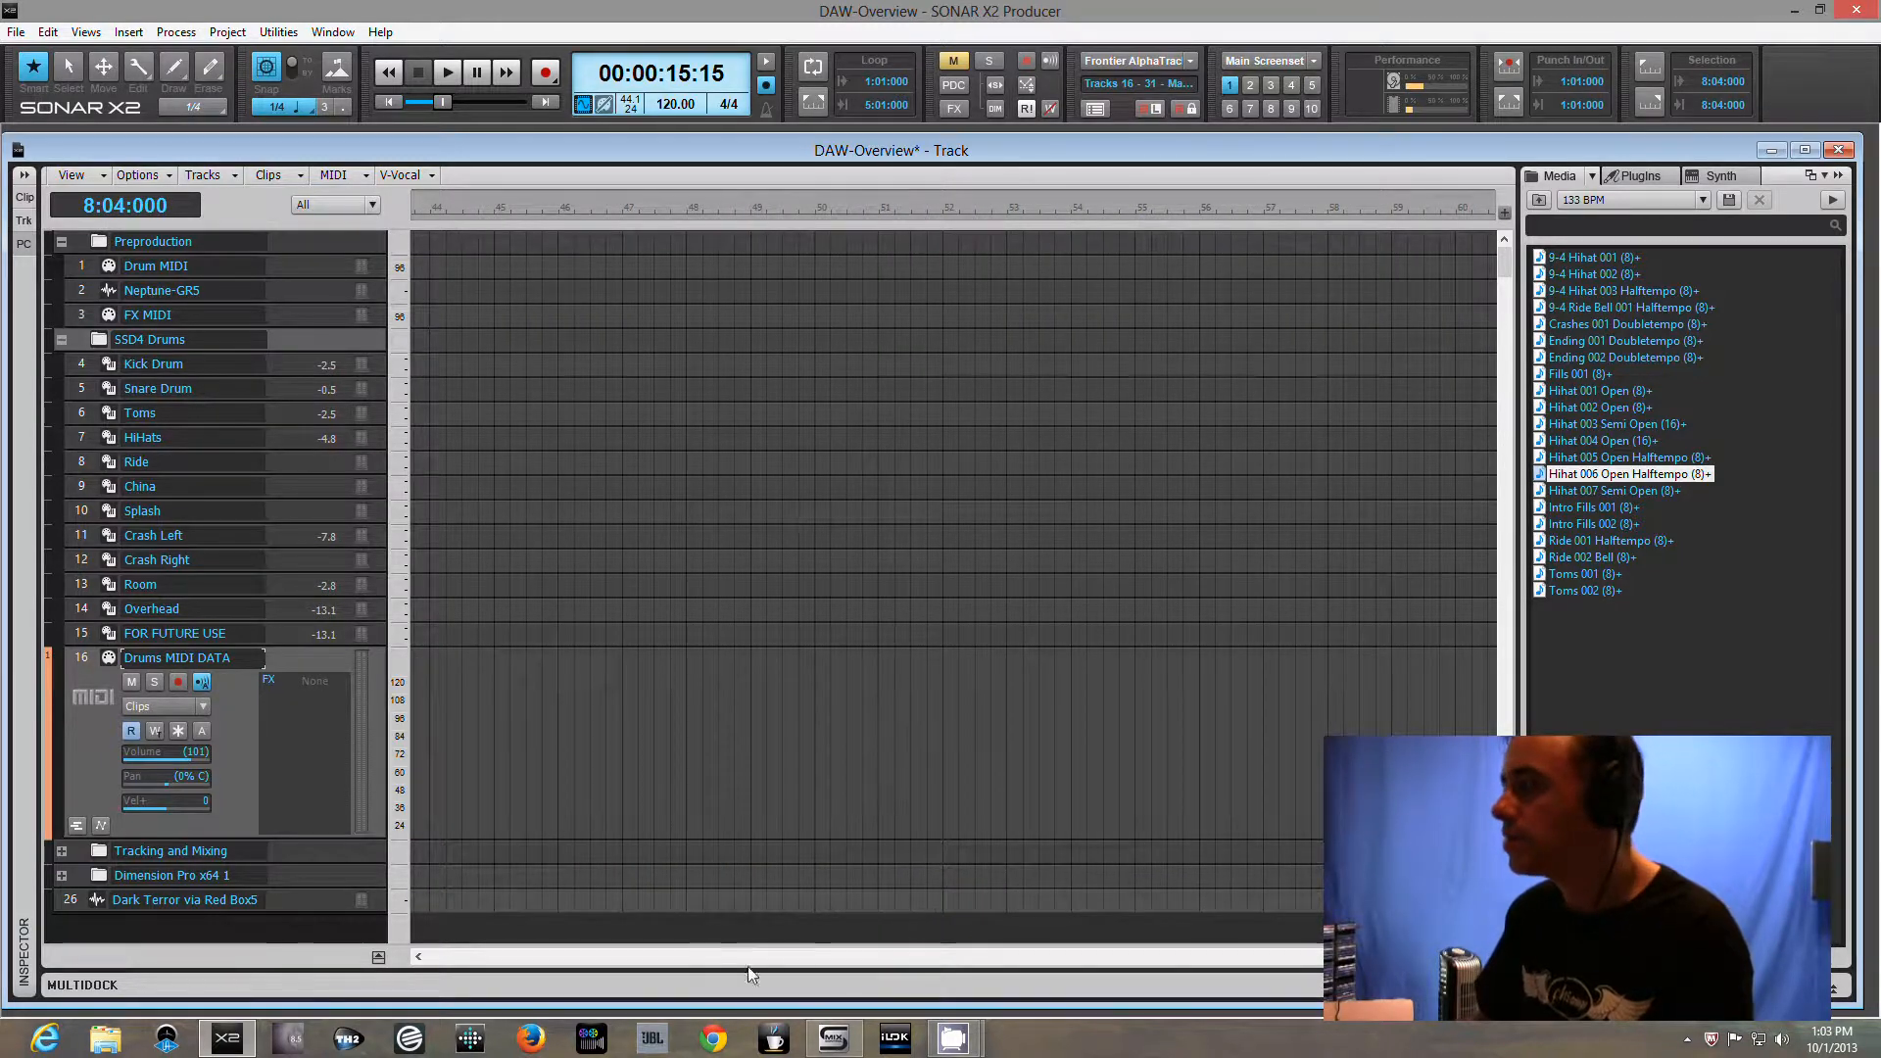
{"action": "left_click", "coordinate": [621, 951]}
{"action": "left_click", "coordinate": [621, 951]}
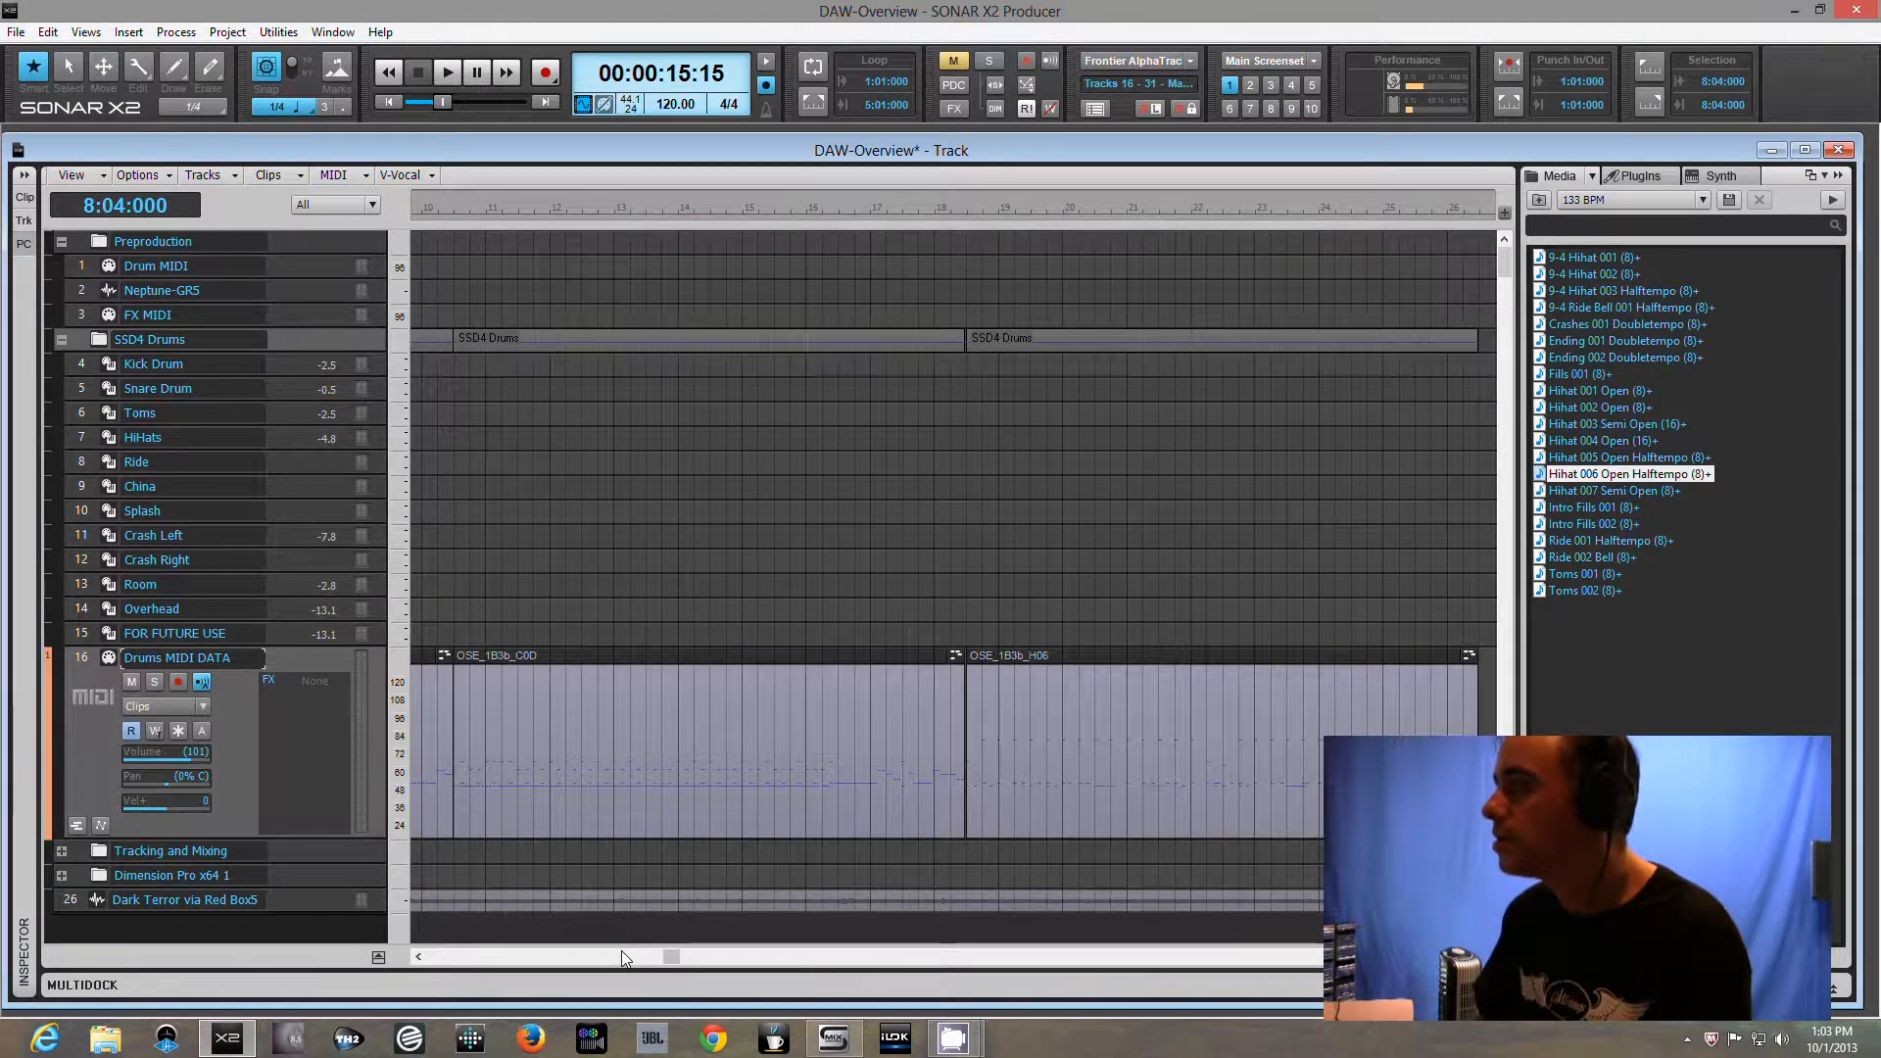
{"action": "scroll", "coordinate": [1292, 956], "scroll_direction": "right", "scroll_amount": 3}
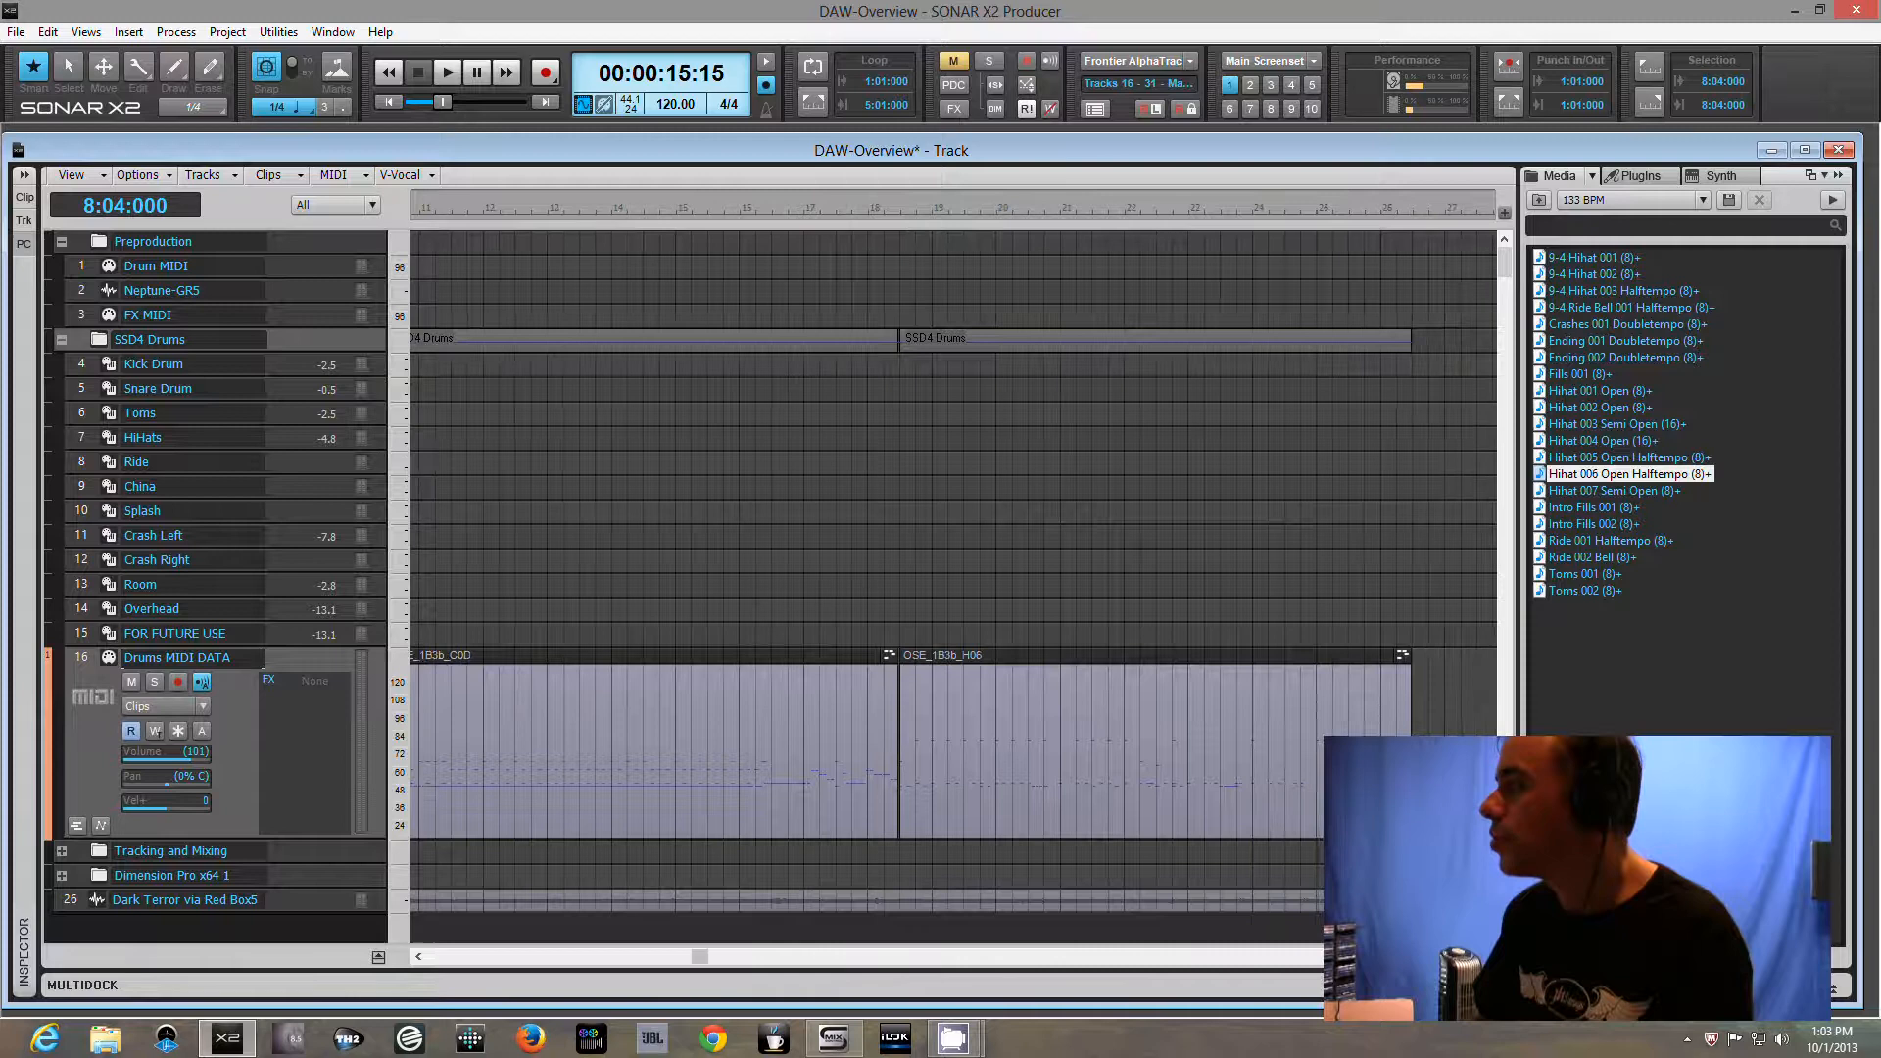
{"action": "scroll", "coordinate": [953, 588], "scroll_direction": "right", "scroll_amount": 1}
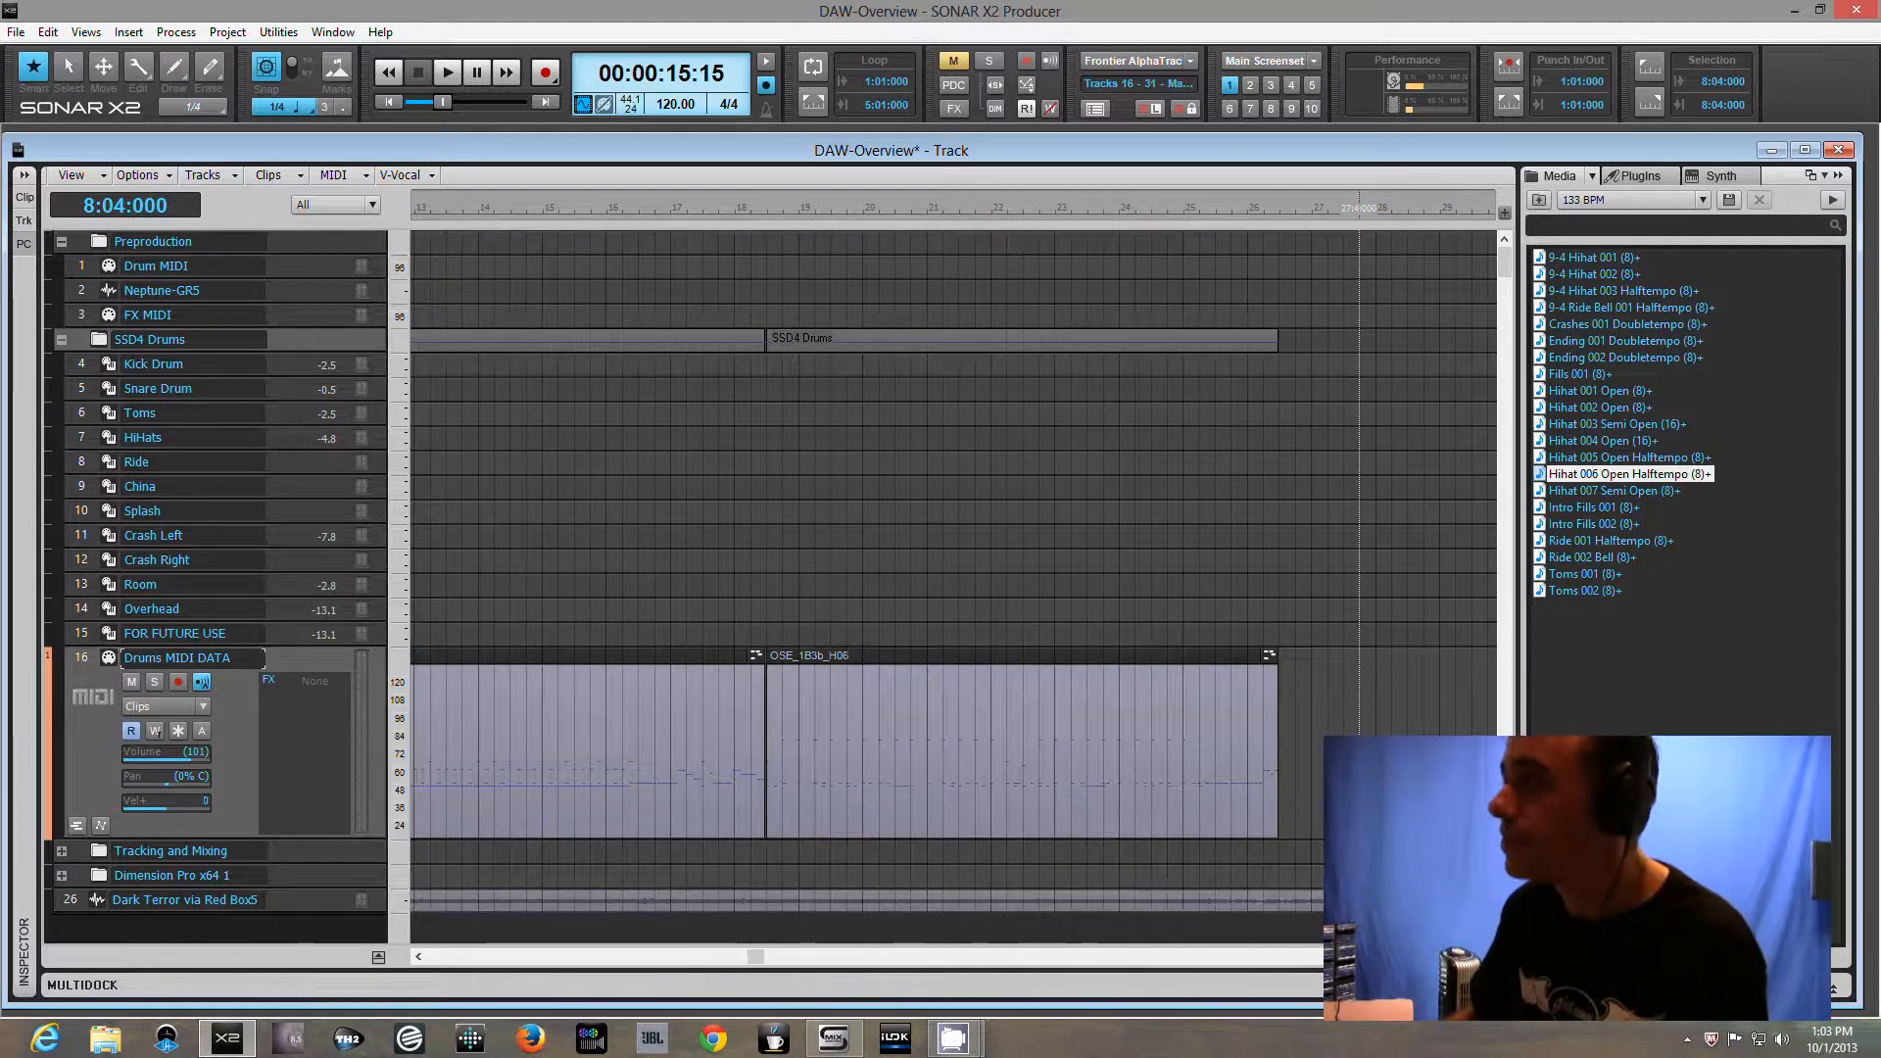
Toggle Snap to Grid off and back on, and review its available note-value resolutions without changing the setting
{"action": "left_click", "coordinate": [267, 69]}
{"action": "left_click", "coordinate": [267, 75]}
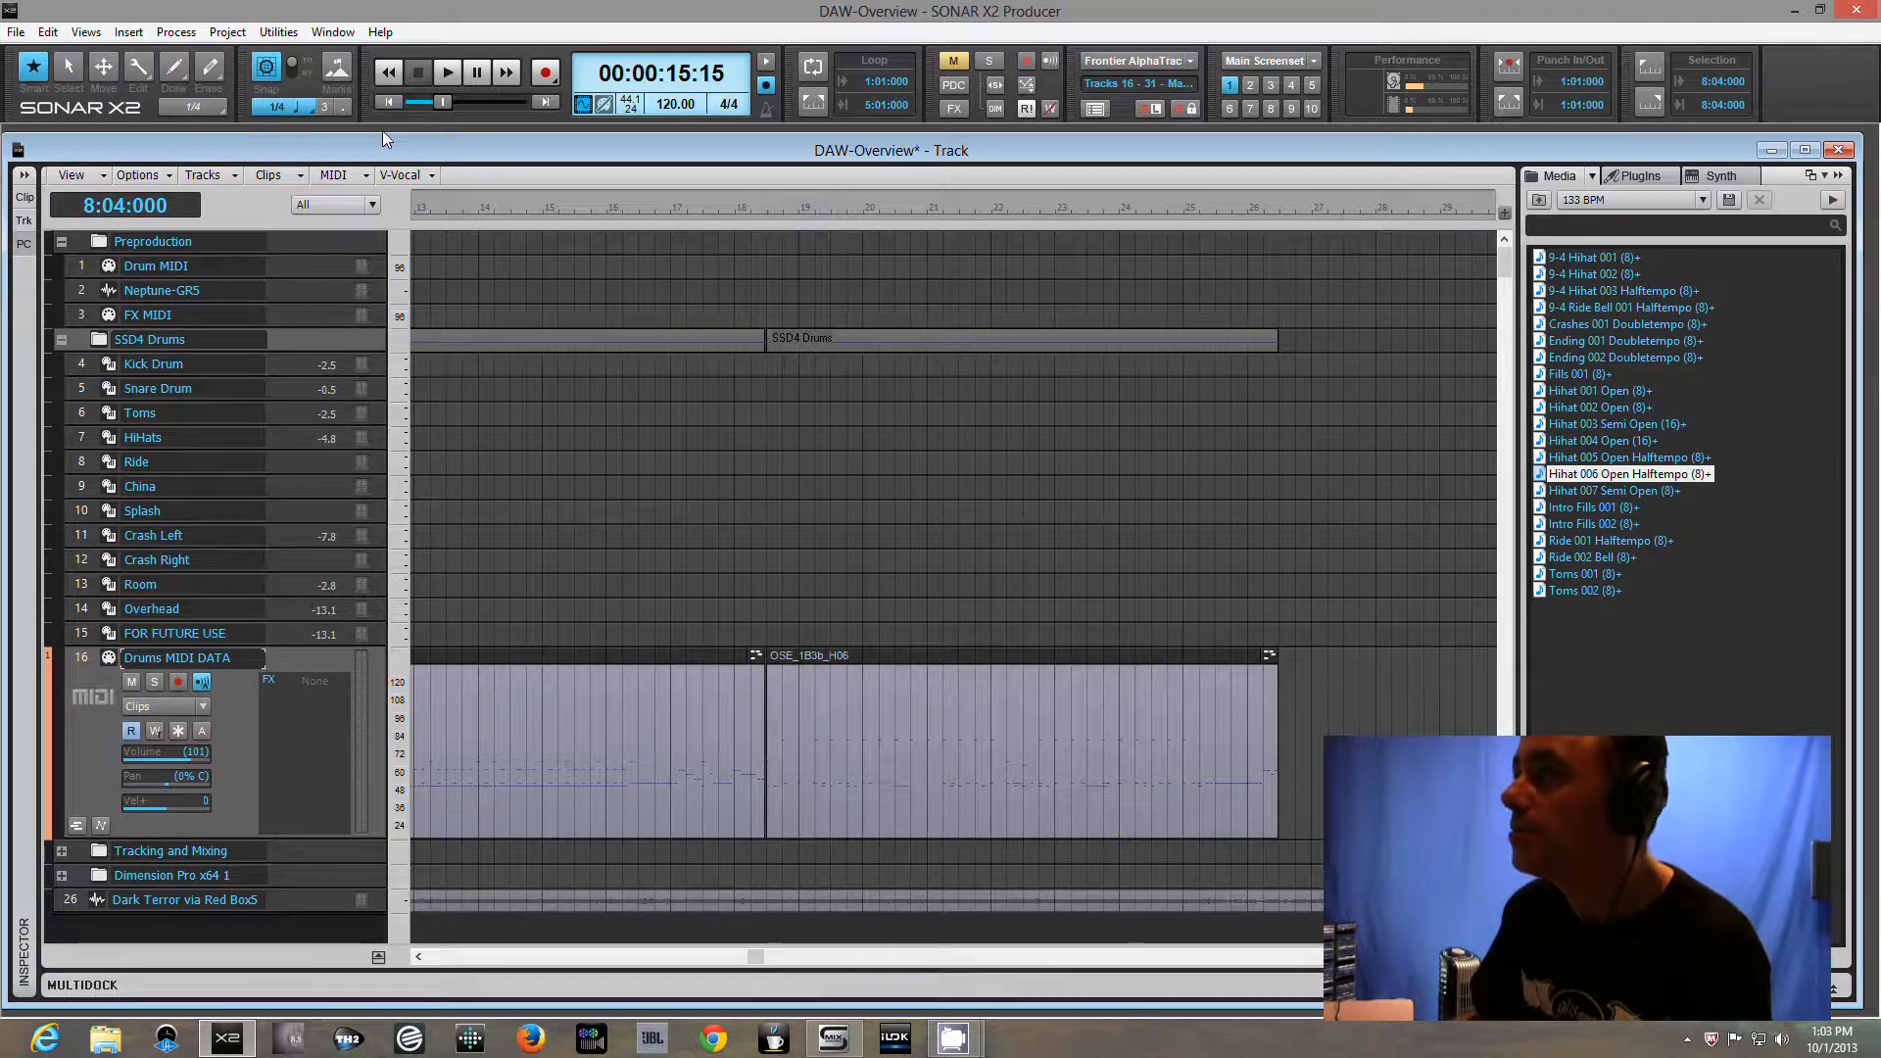
{"action": "left_click", "coordinate": [306, 104]}
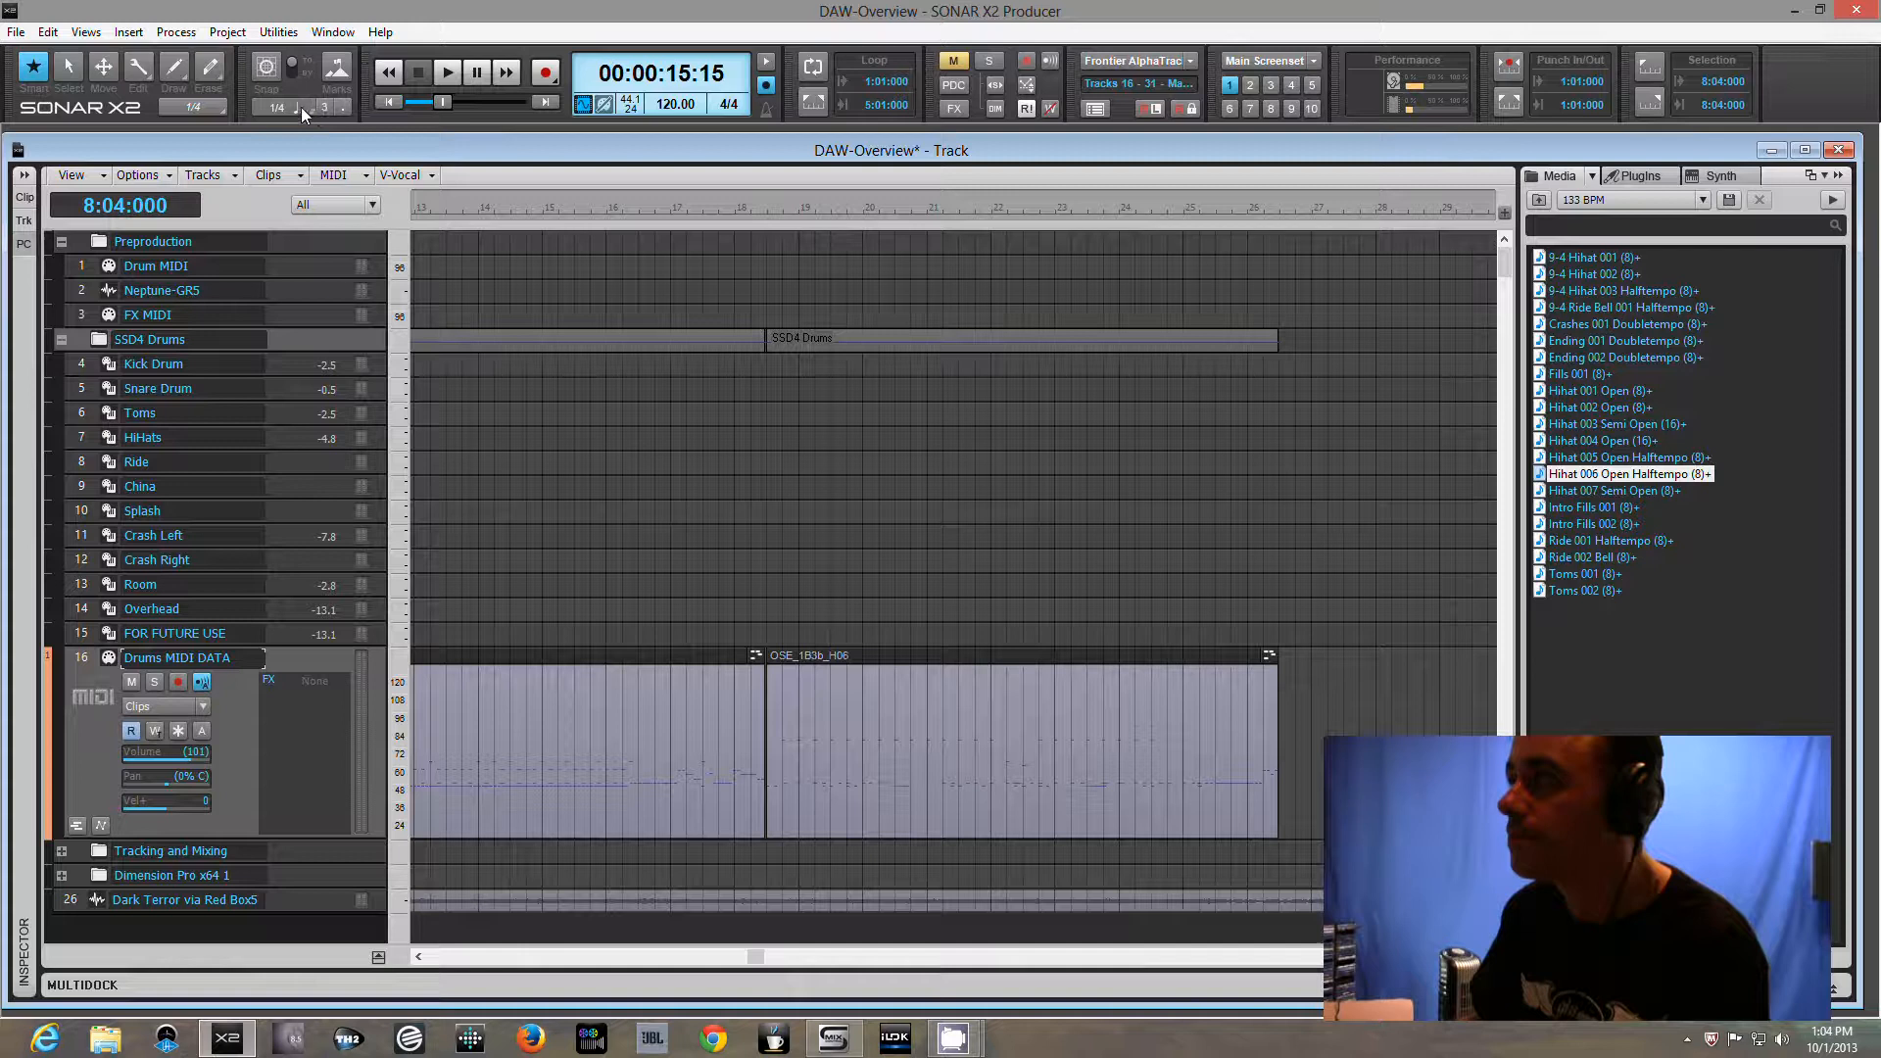
{"action": "left_click", "coordinate": [299, 108]}
{"action": "left_click", "coordinate": [297, 108]}
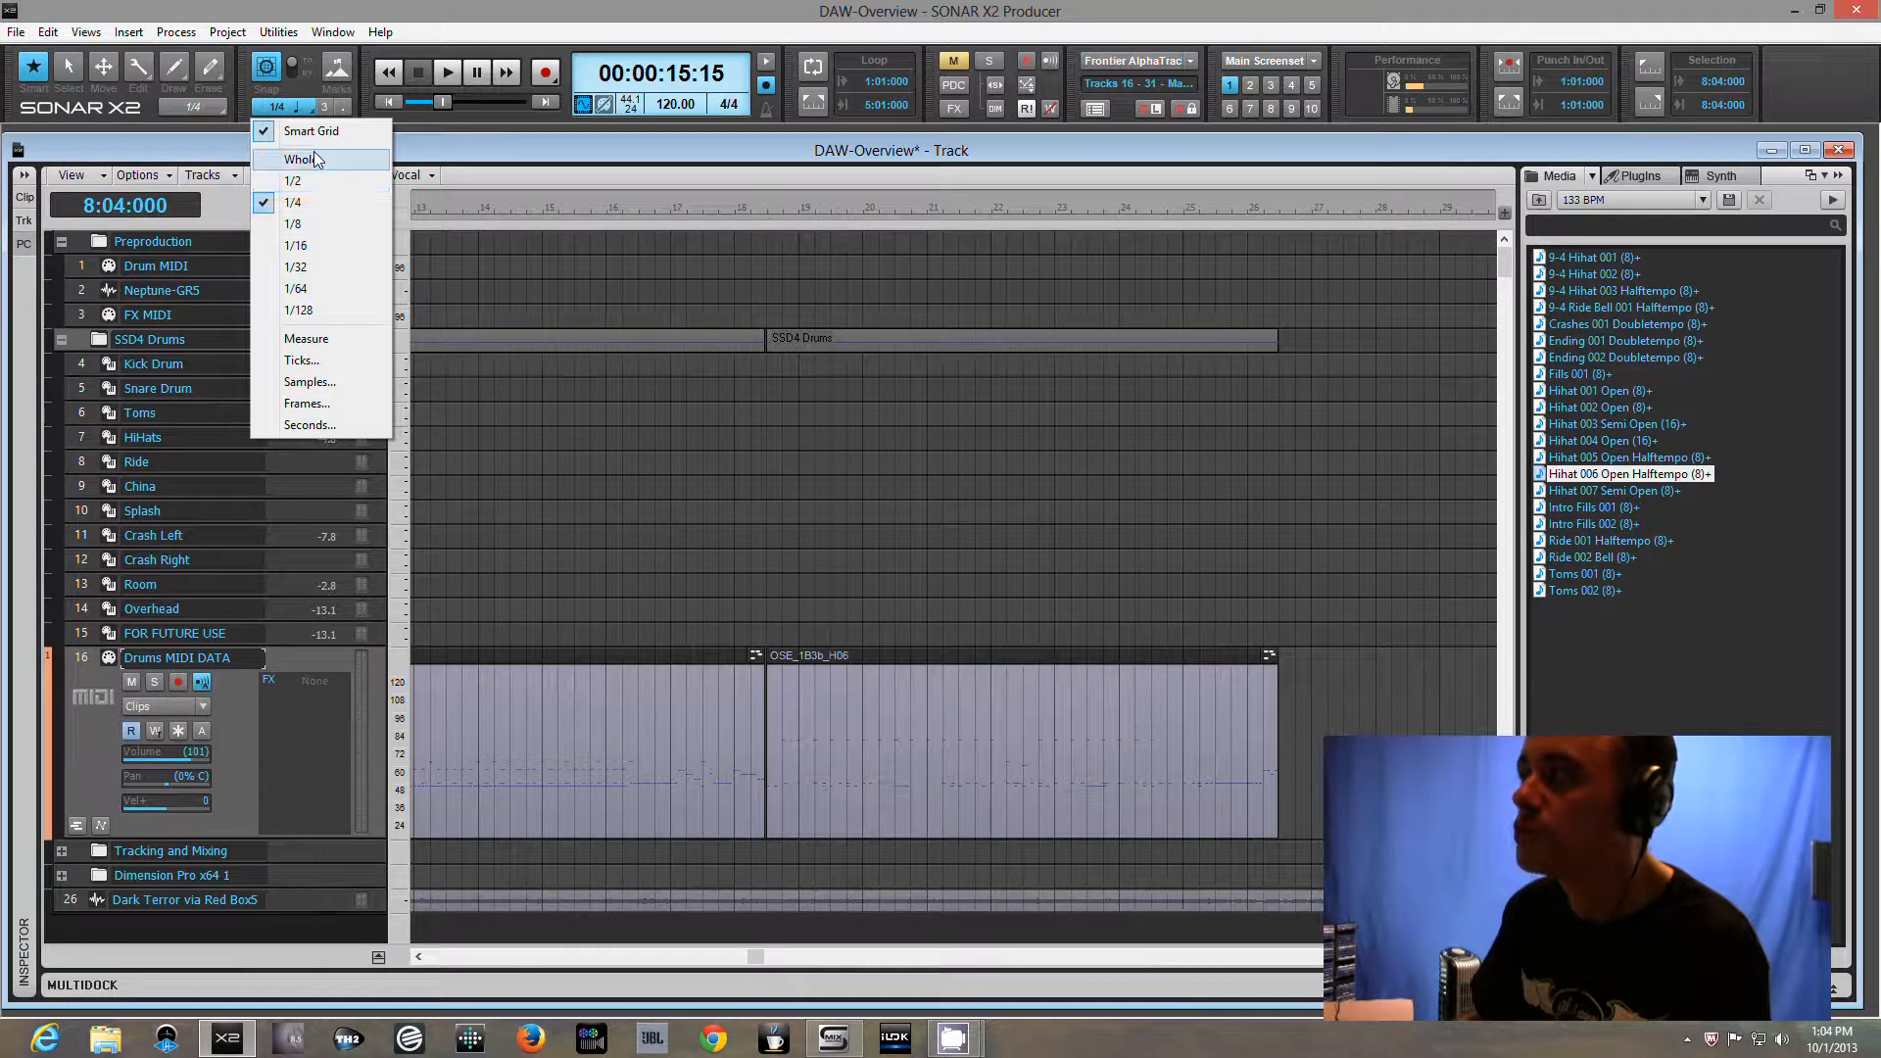
{"action": "left_click", "coordinate": [306, 10]}
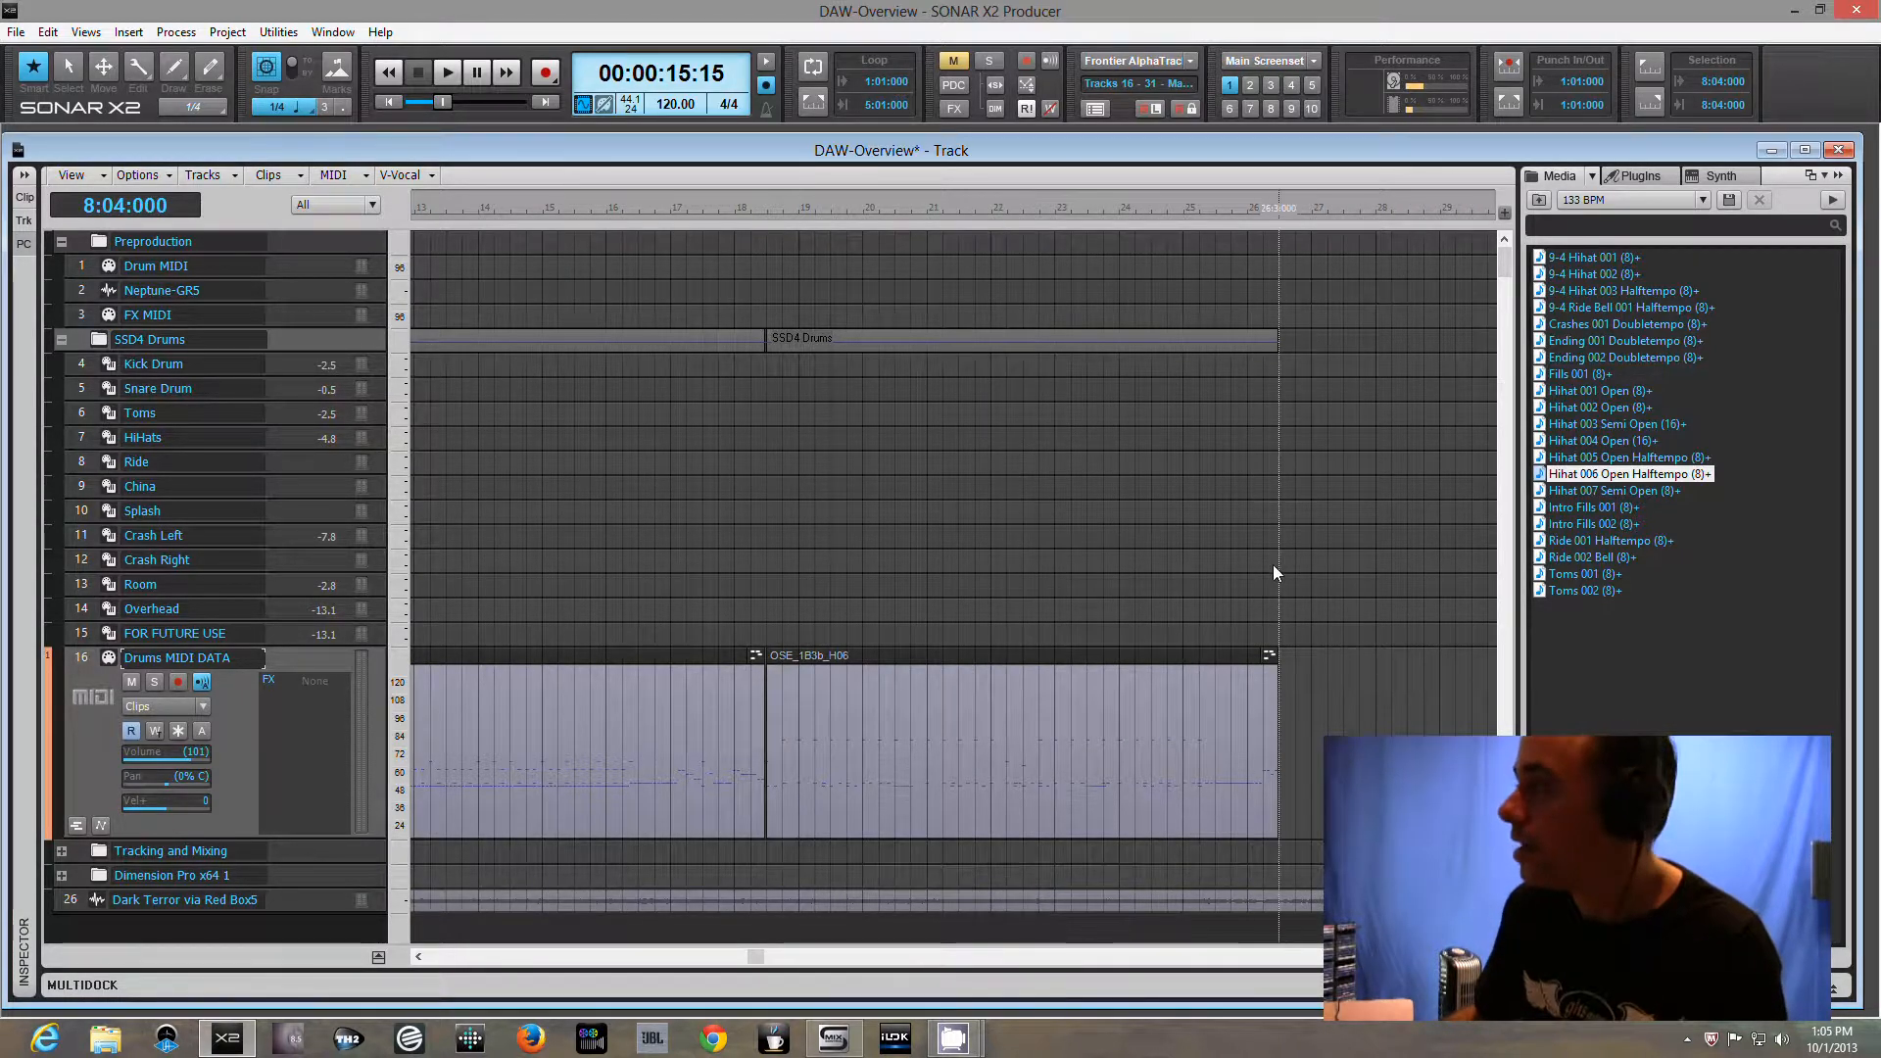
Select the crashes clip on the Drums MIDI DATA track and audition the Toms 001 and Toms 002 grooves
{"action": "left_click", "coordinate": [661, 670]}
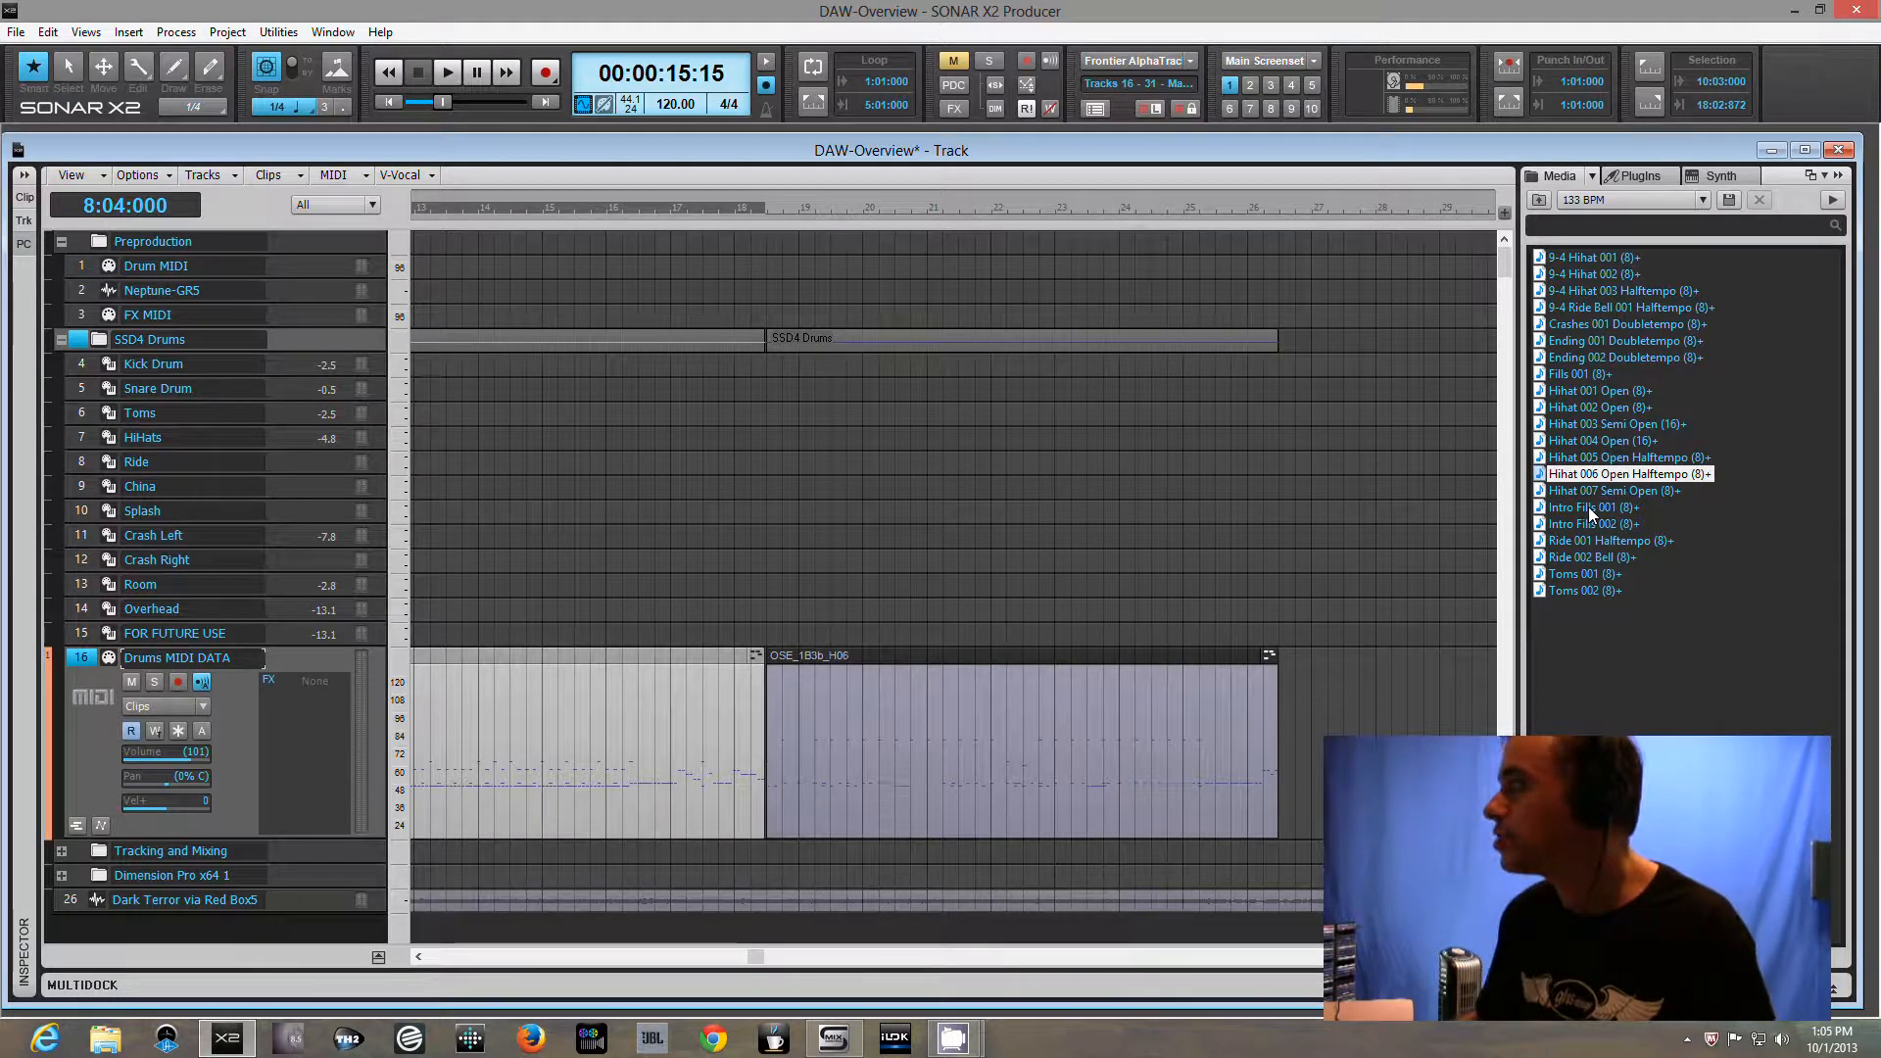
{"action": "left_click", "coordinate": [1597, 575]}
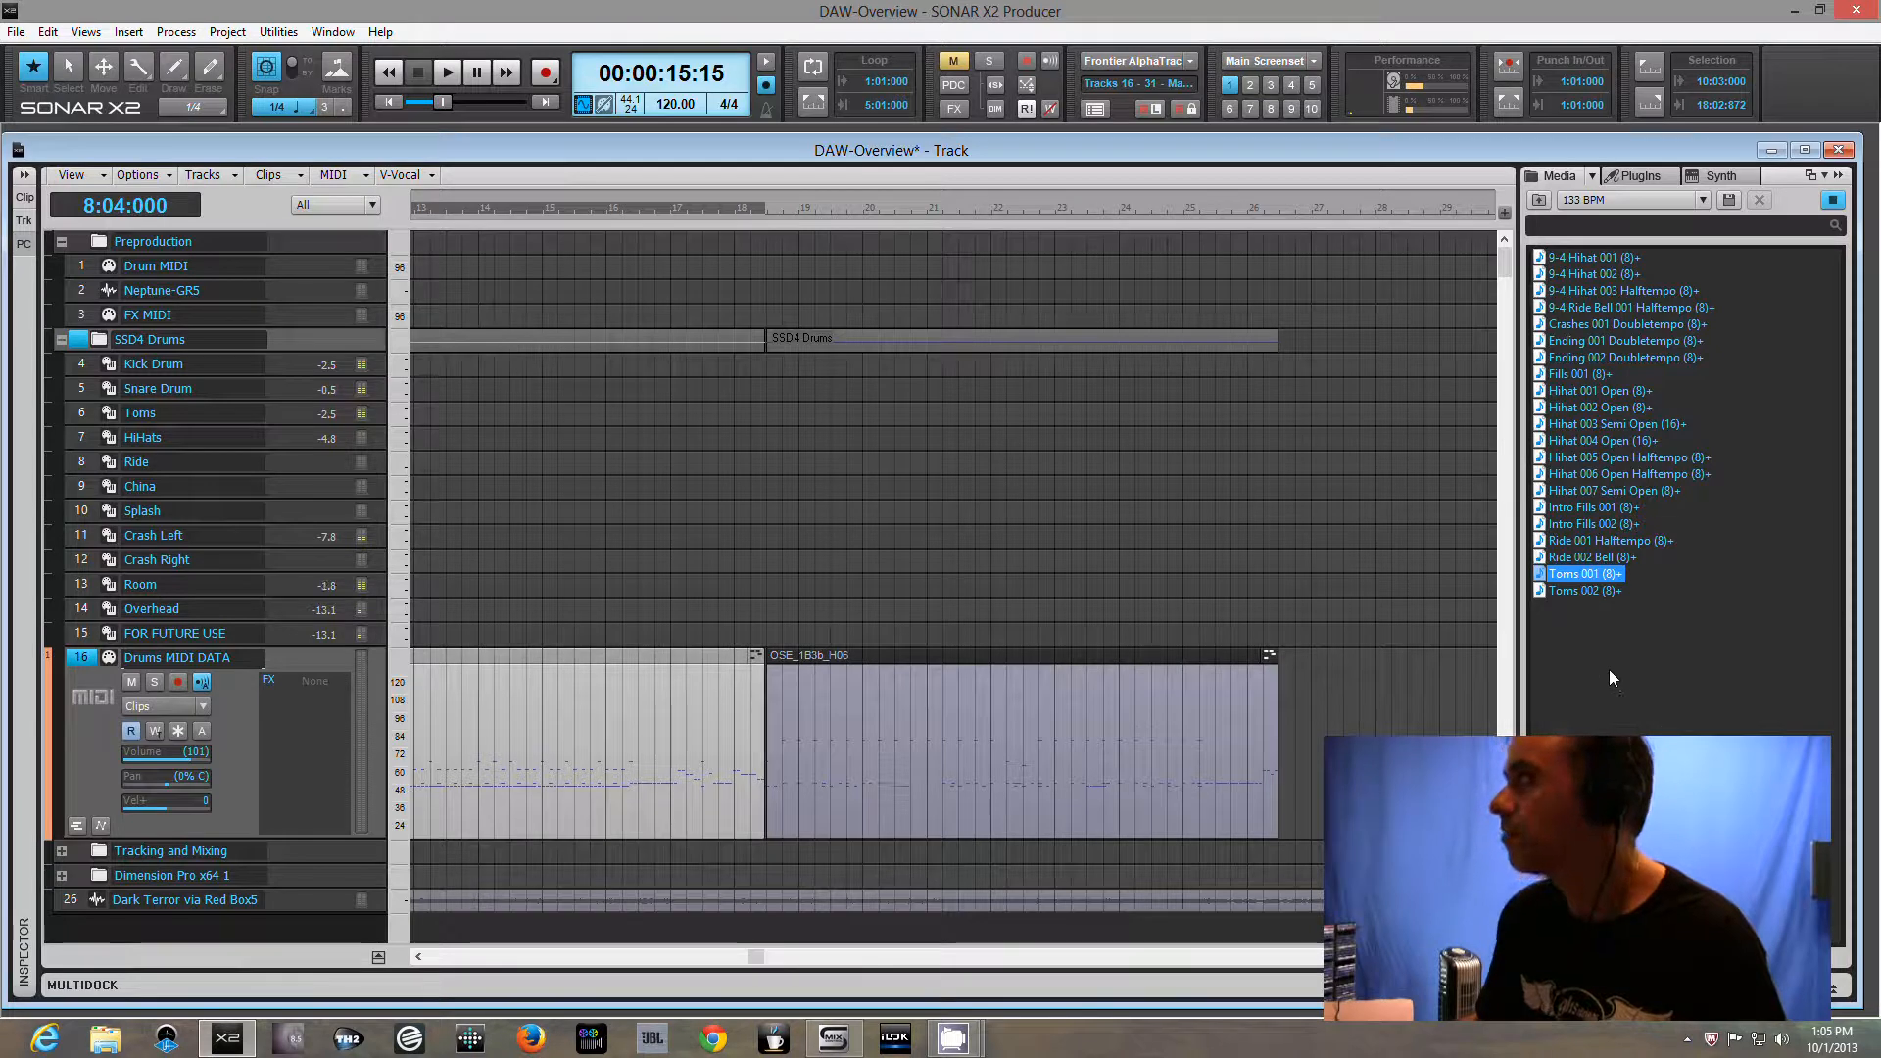
{"action": "left_click", "coordinate": [1599, 592]}
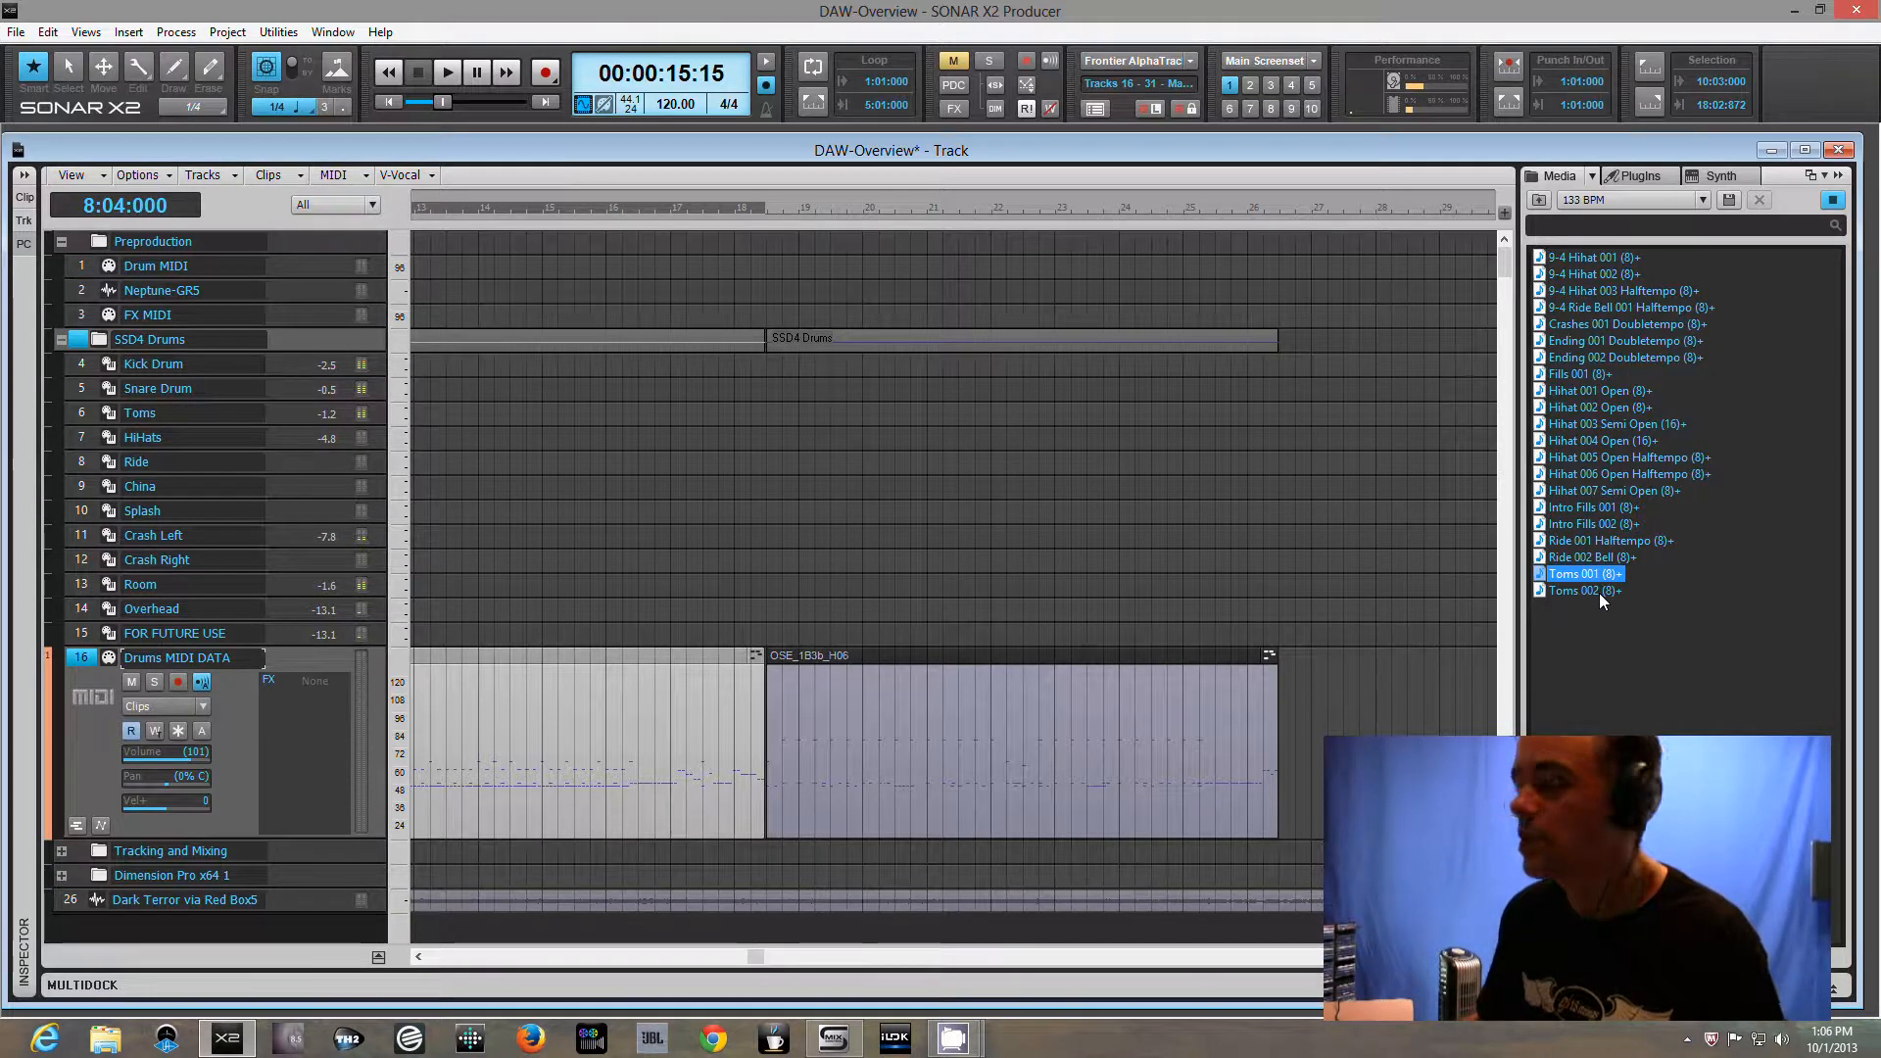